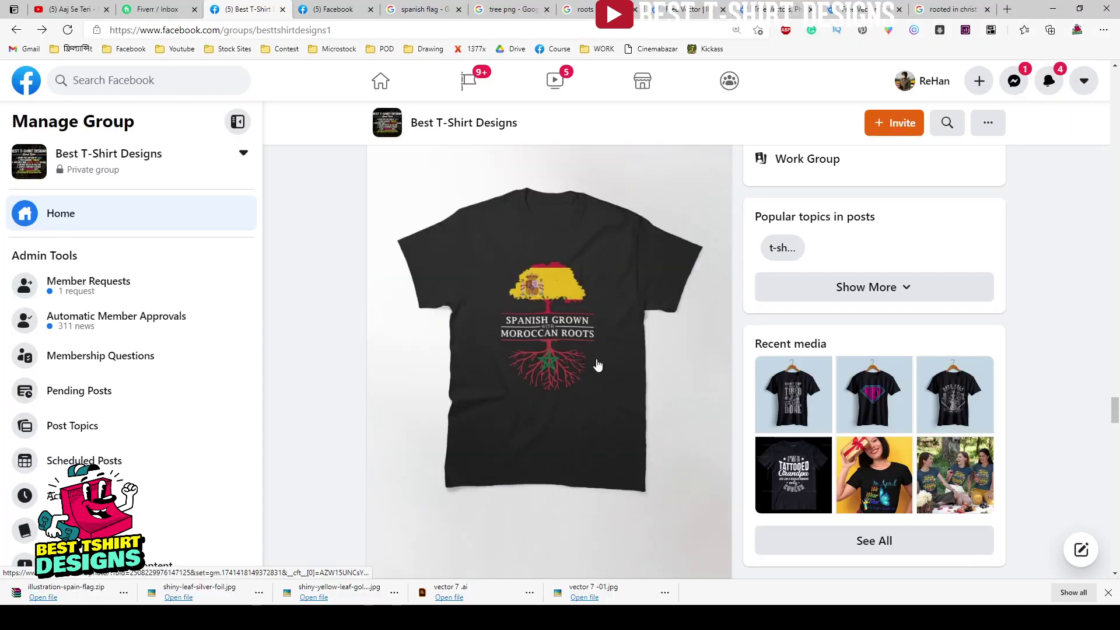
Step: Capture the "Spanish Grown with Moroccan Roots" T-shirt image from the Facebook group and paste it into the blank Illustrator document, beside the centre
key("Print")
left_click_drag(403, 177, 694, 501)
key("ctrl+c")
left_click(201, 617)
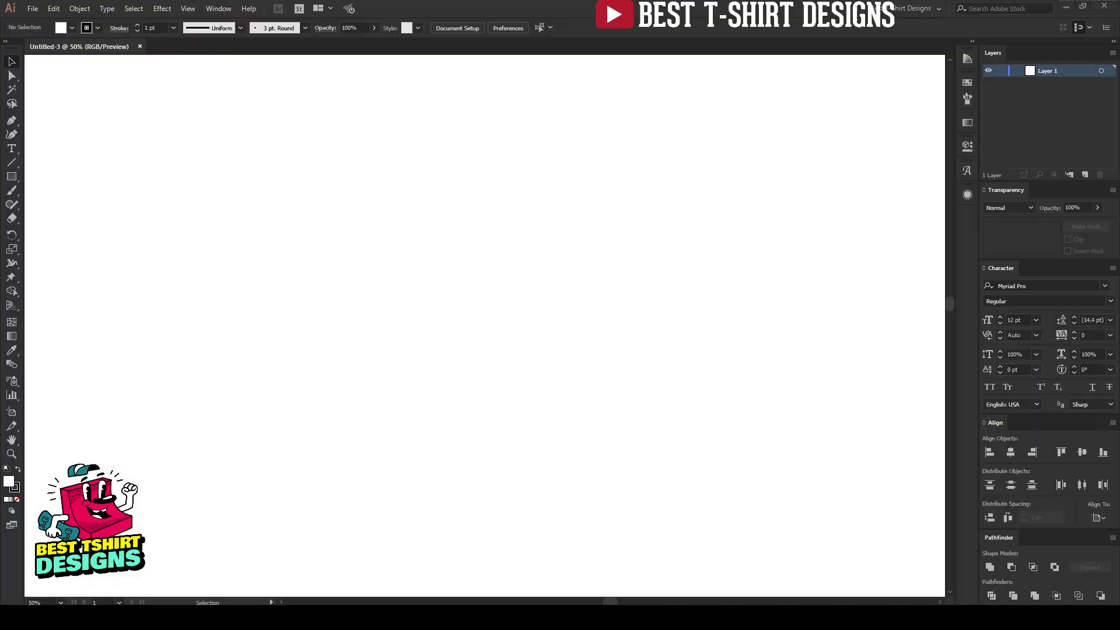
key("ctrl+v")
left_click_drag(559, 362, 259, 269)
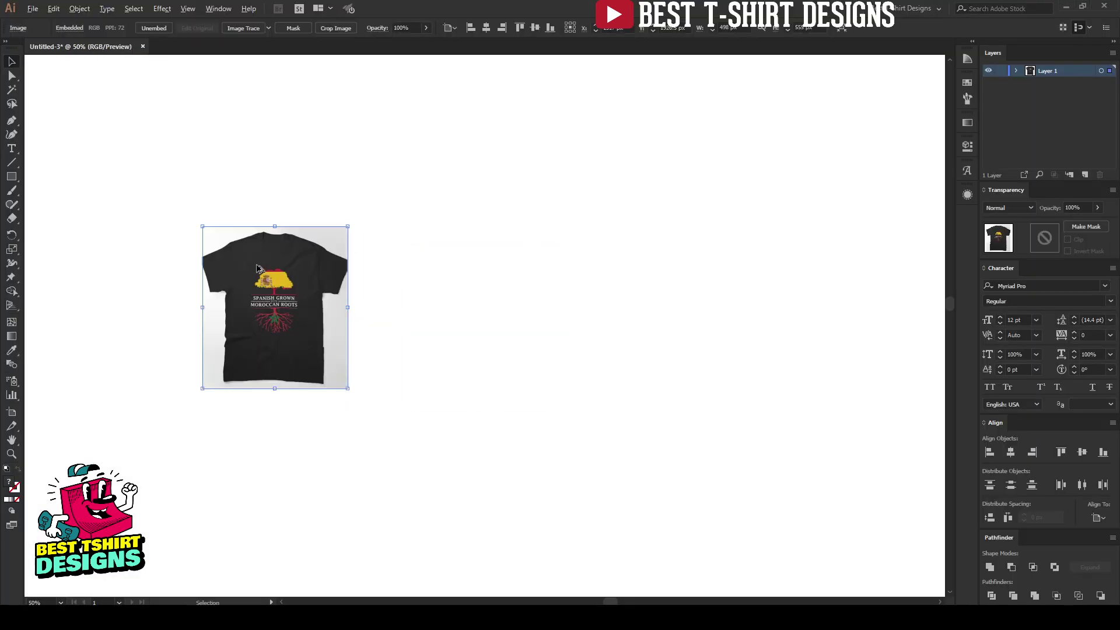
Step: Examine the flag-filled tree, the text lines and the roots of the pasted T-shirt design up close
scroll(257, 270, "up", 6)
scroll(382, 260, "down", 1)
scroll(473, 287, "down", 3)
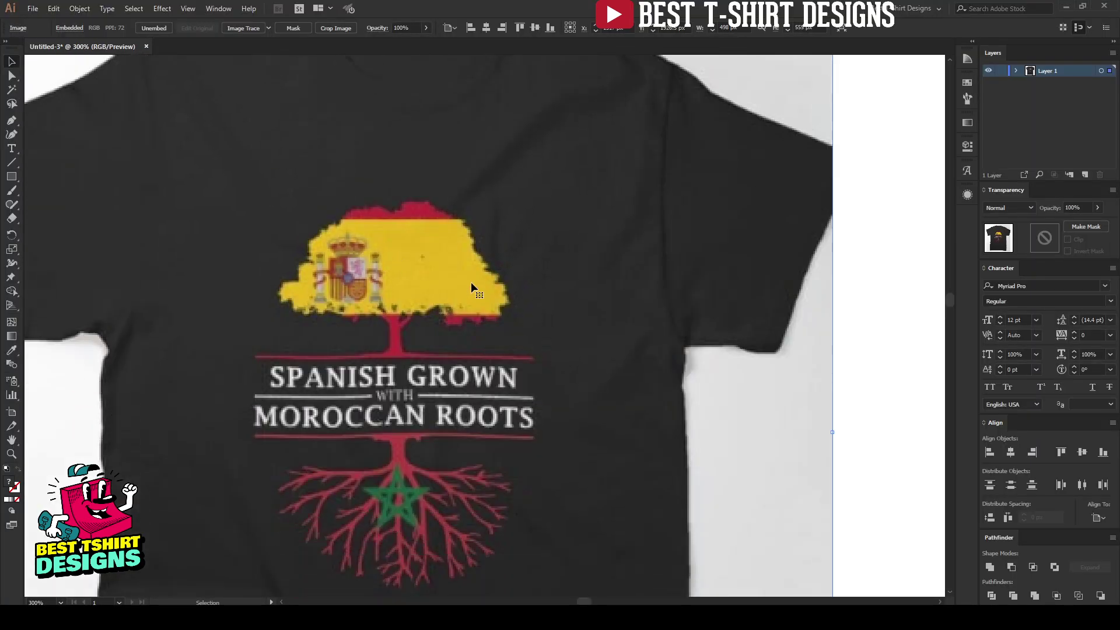
left_click(862, 402)
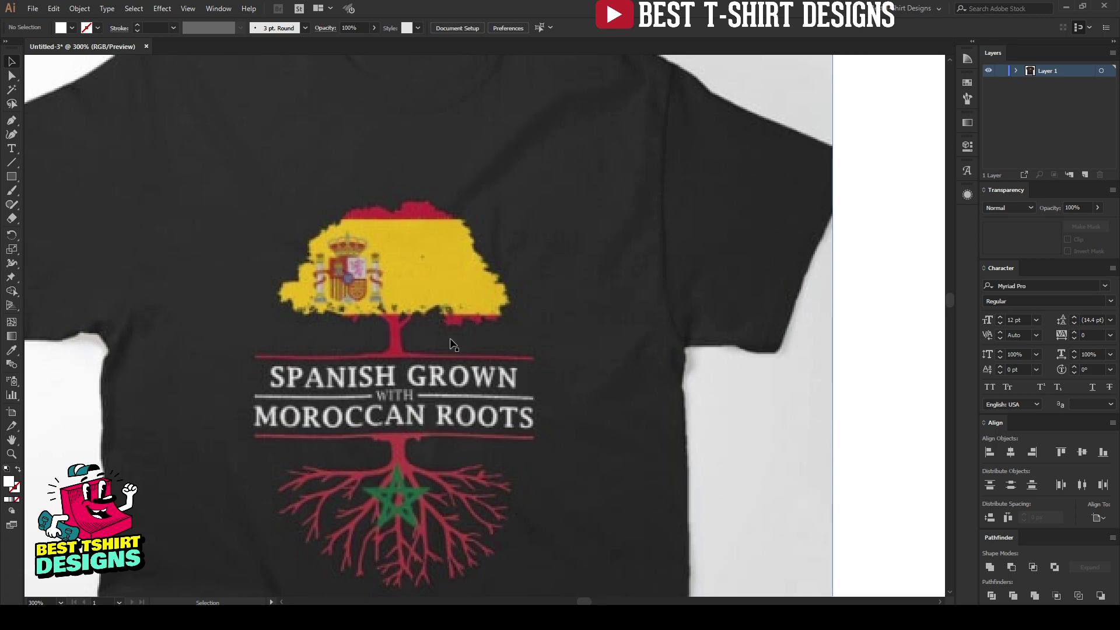
scroll(386, 332, "down", 2)
left_click_drag(563, 377, 467, 329)
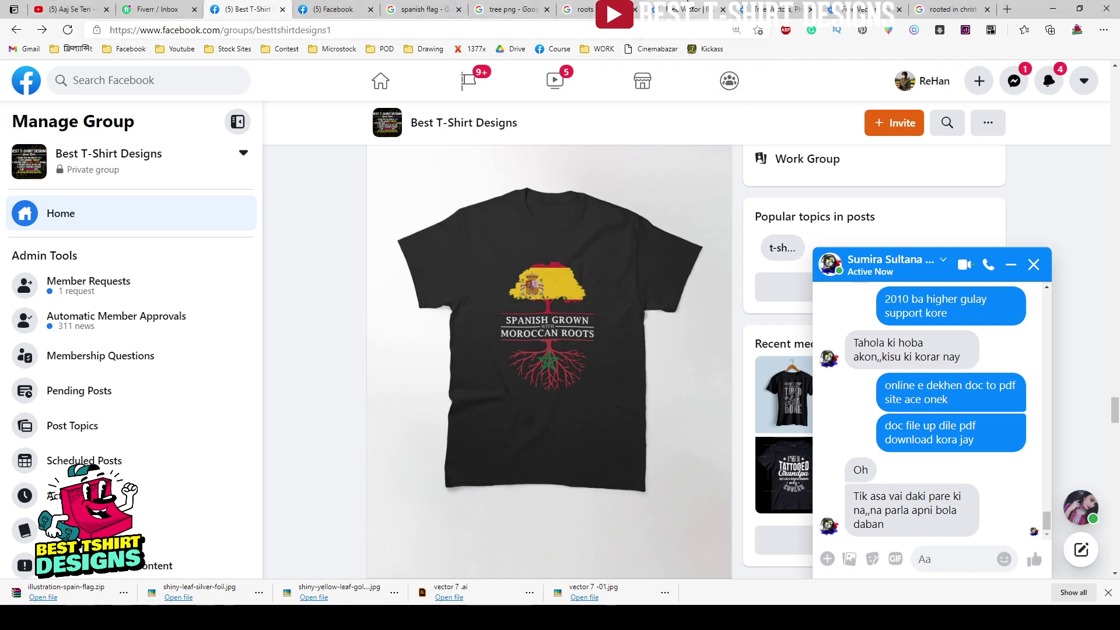
Step: In the browser, review Freepik's Spain flag vector, the tree search results and the nine-tree silhouette collection
left_click(687, 8)
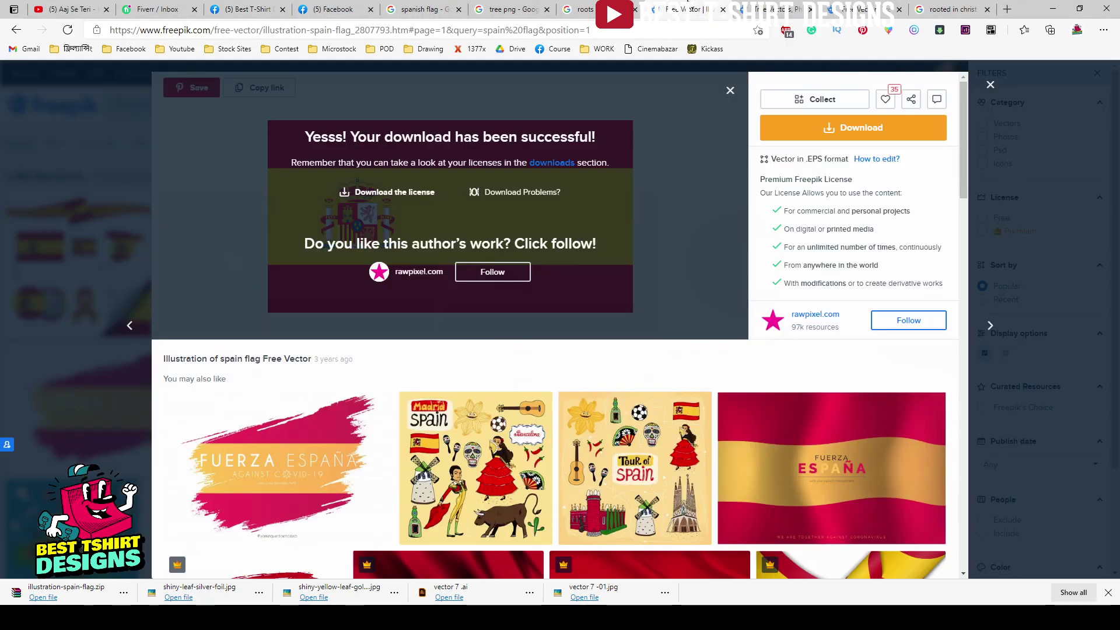
left_click(729, 92)
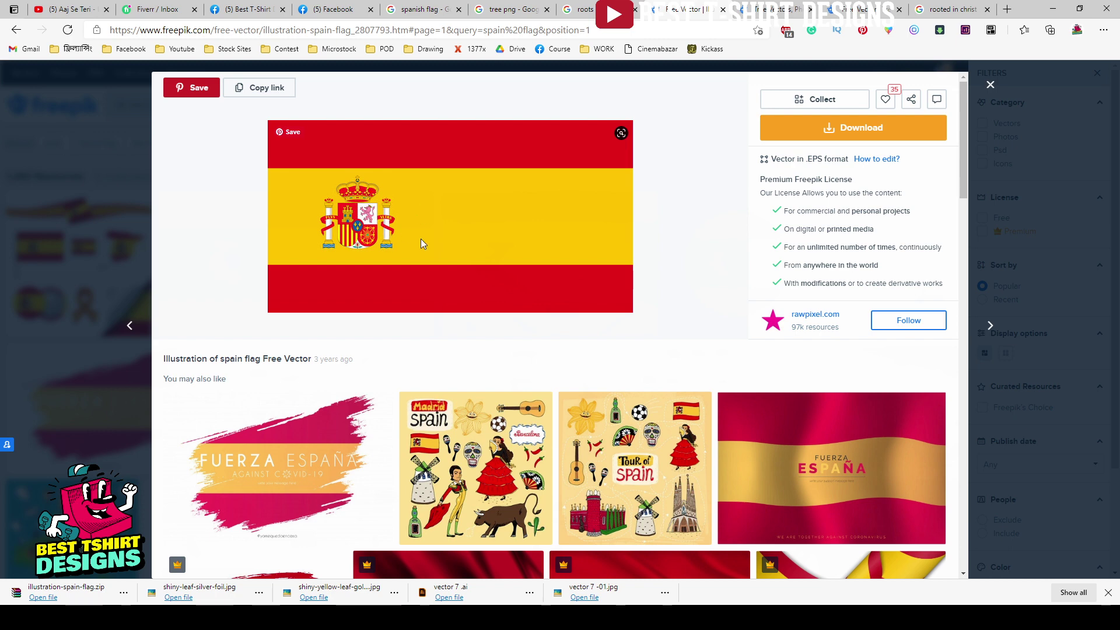
left_click(765, 9)
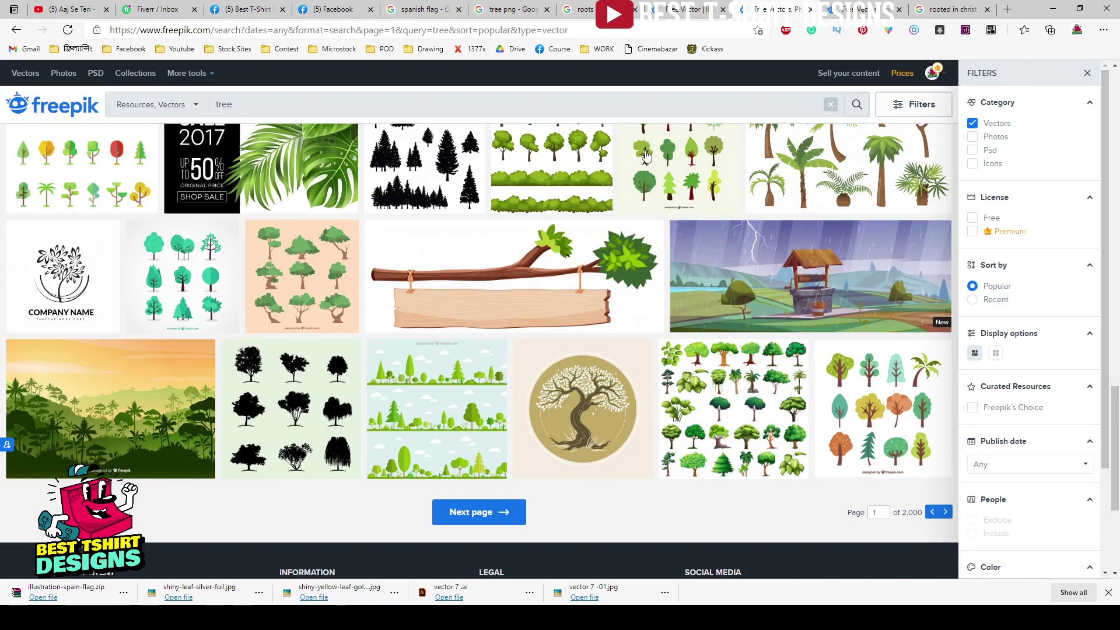
left_click(856, 4)
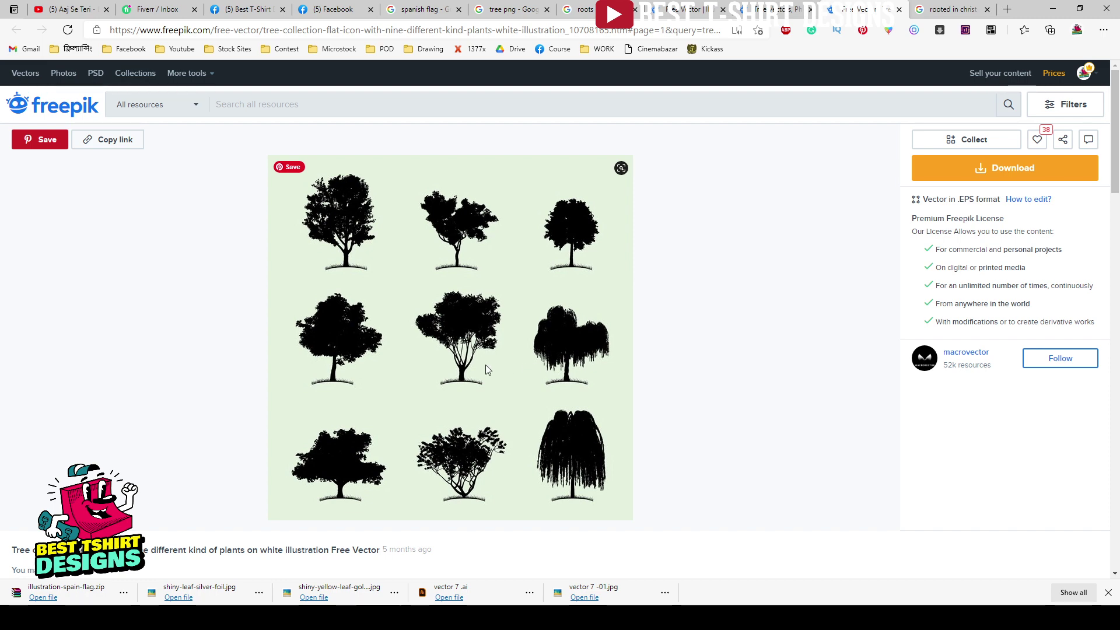
Step: Copy the wide green pngimg.com tree image from the Google results and, in paint.net, clear the selection around the pasted tree
left_click(510, 9)
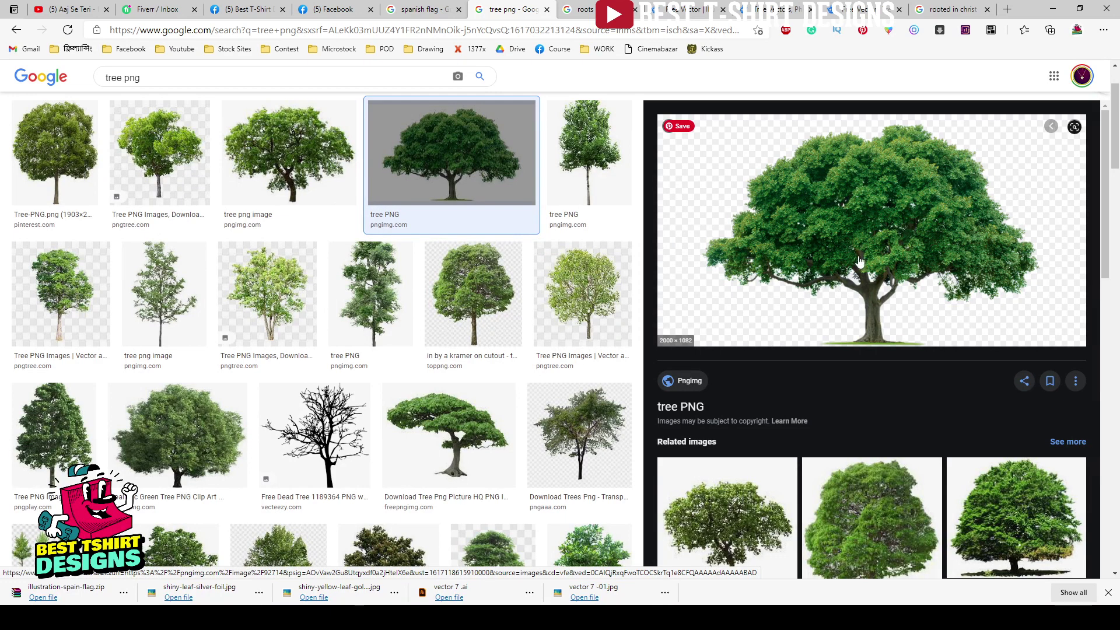
right_click(814, 220)
left_click(839, 367)
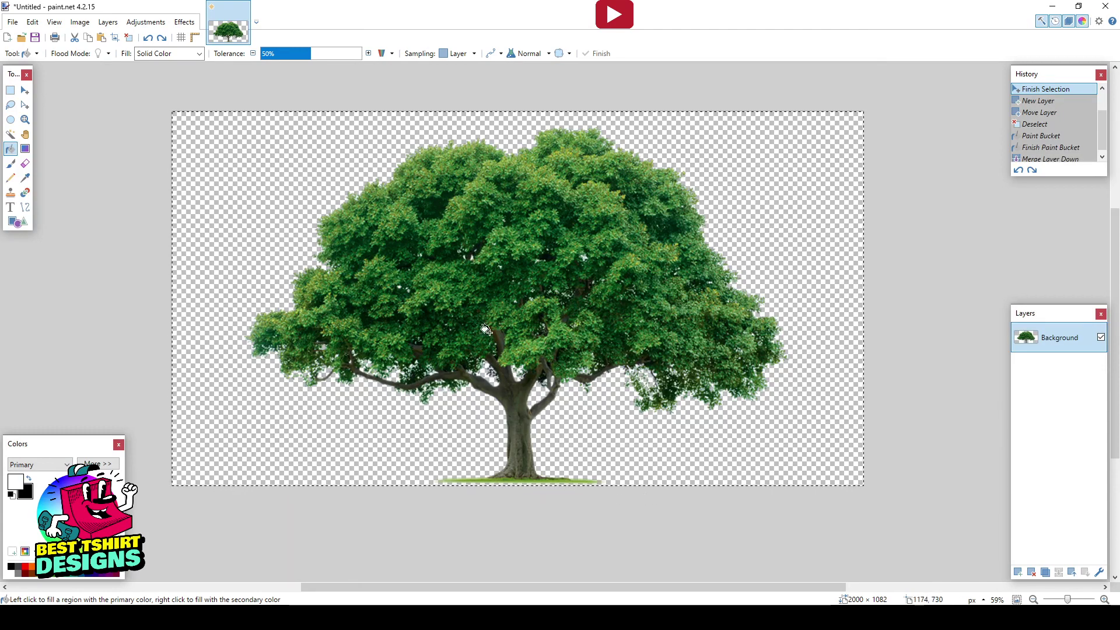
left_click(10, 90)
left_click(111, 139)
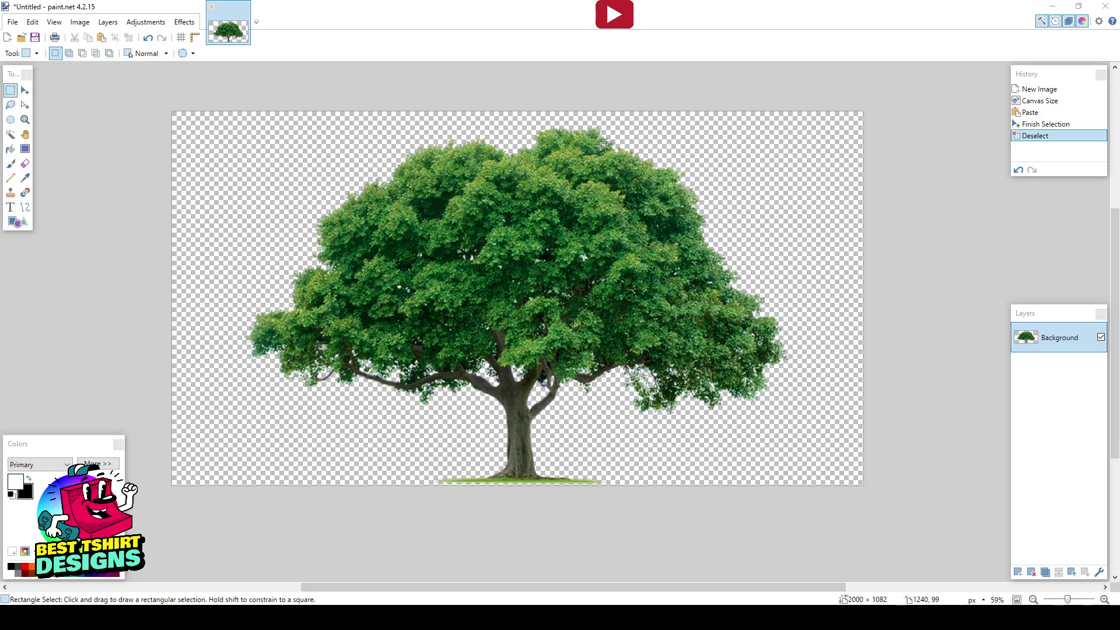
Step: Check how the tree's transparent background appears in Photoshop, and return to paint.net
left_click_drag(67, 15, 882, 484)
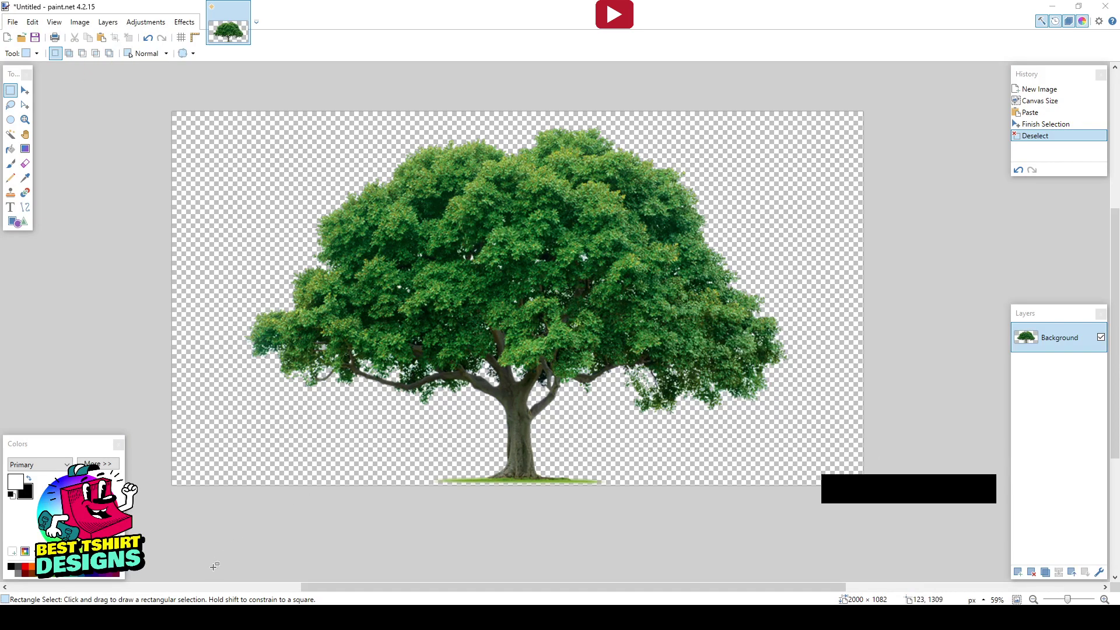
left_click(199, 617)
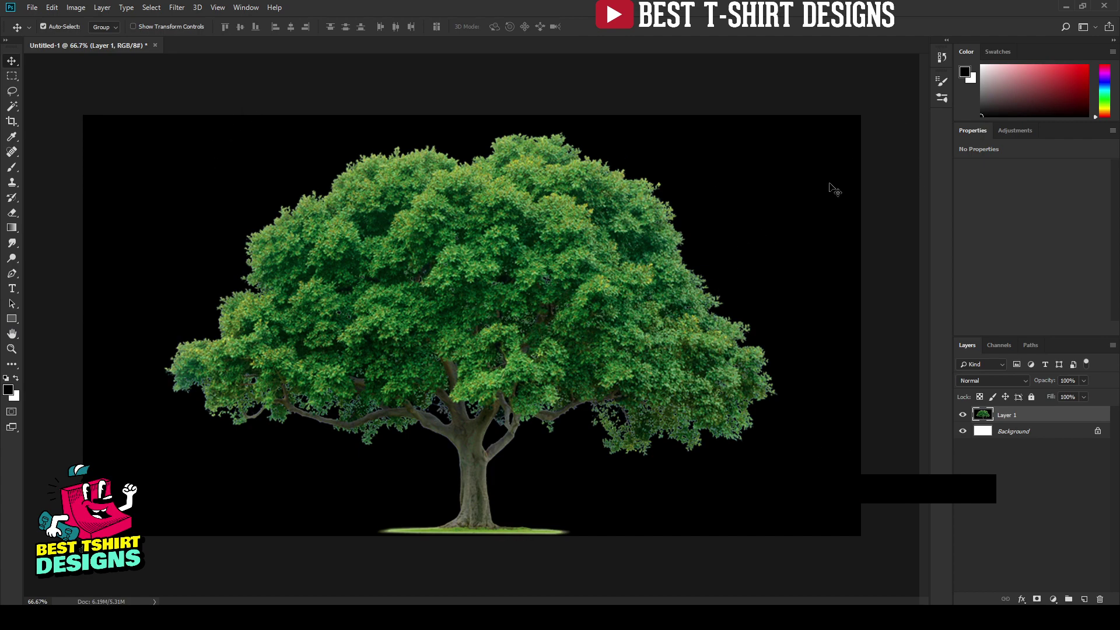
left_click(1068, 8)
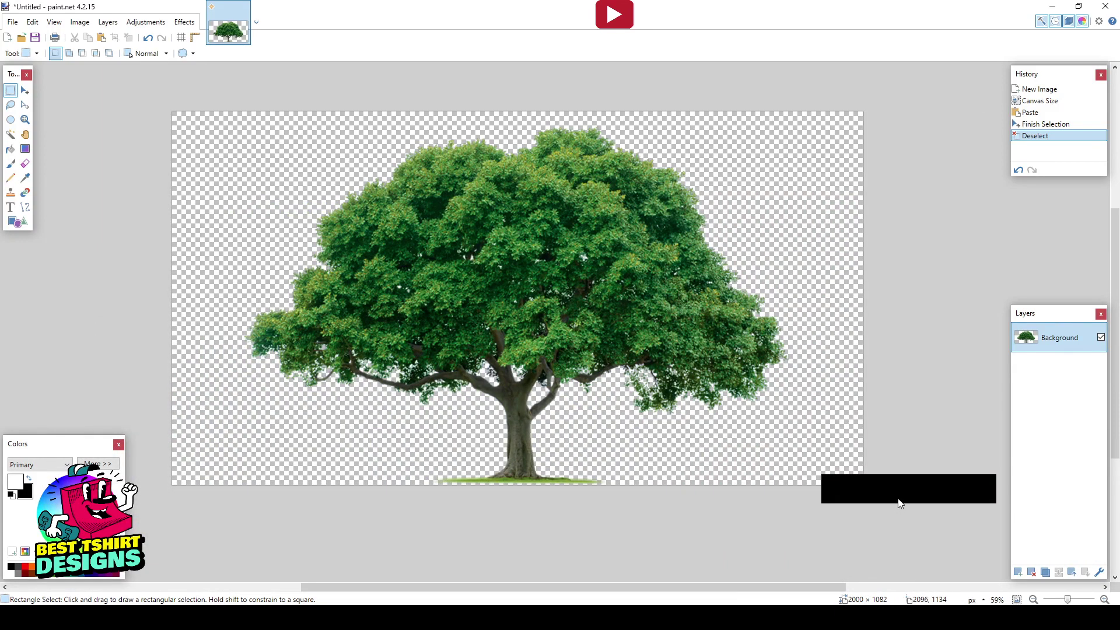
left_click_drag(899, 495, 898, 532)
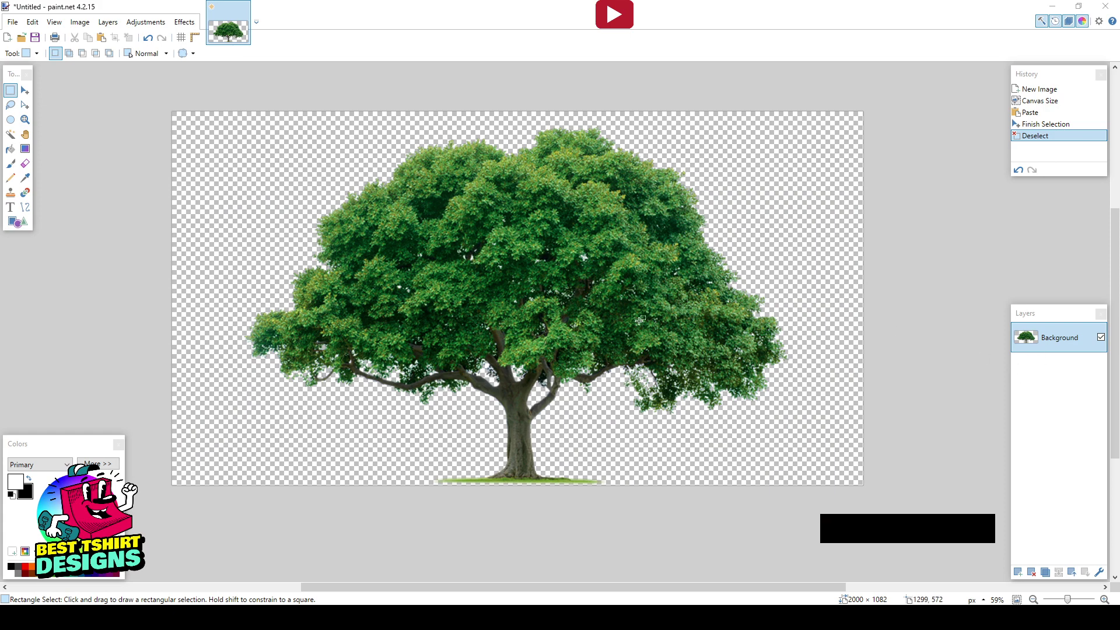
Step: Try to fill the transparent area around the tree with white directly on its own layer, and undo the fill
left_click(11, 149)
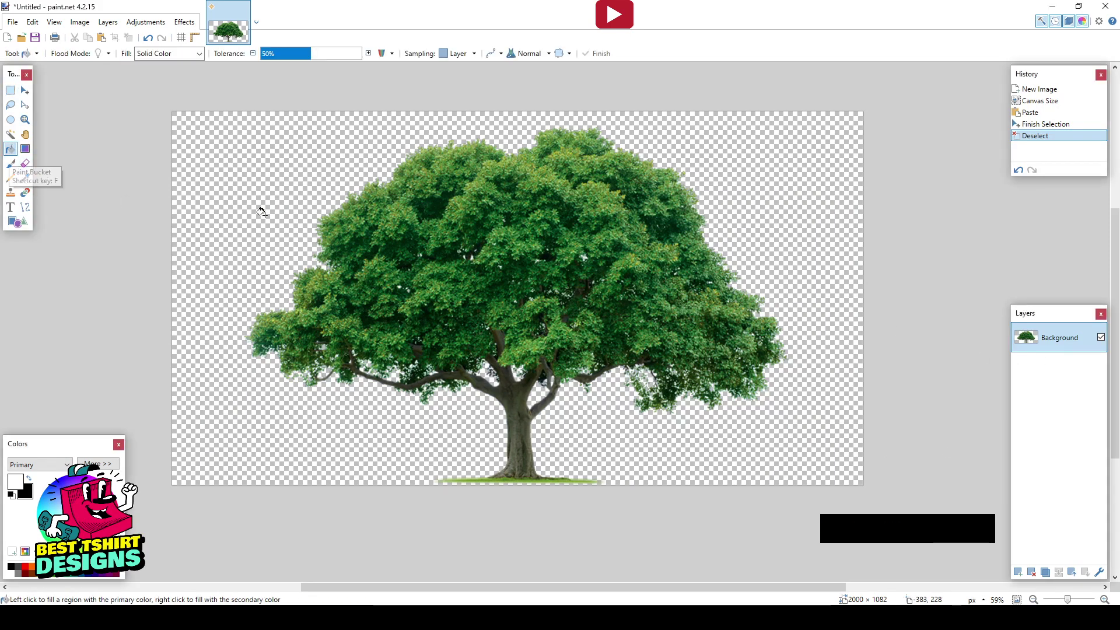
left_click(251, 187)
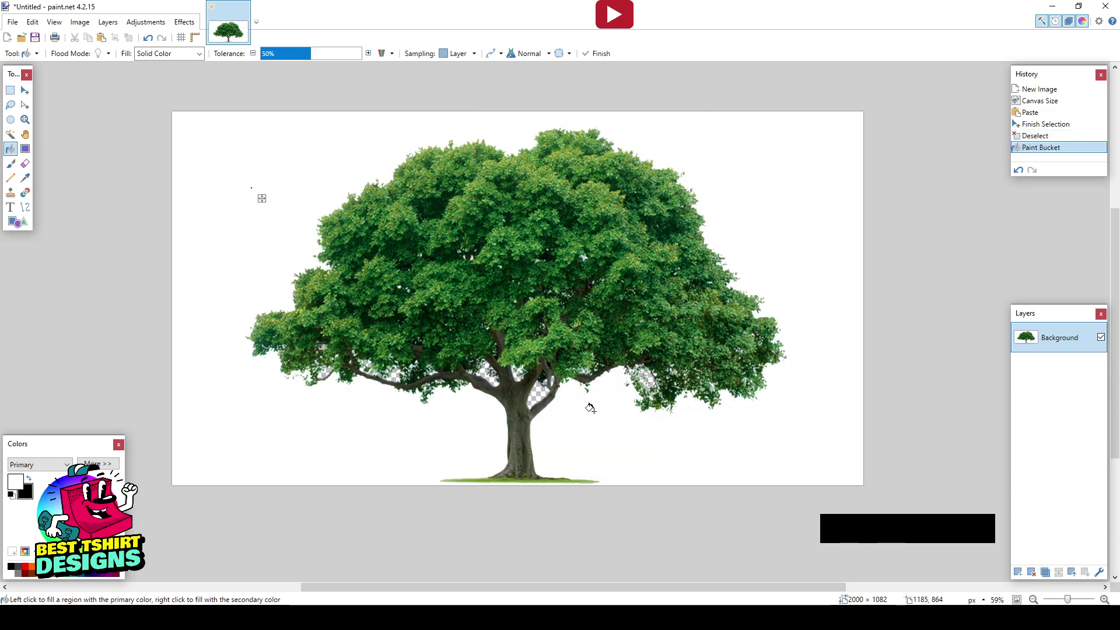
key("ctrl+z")
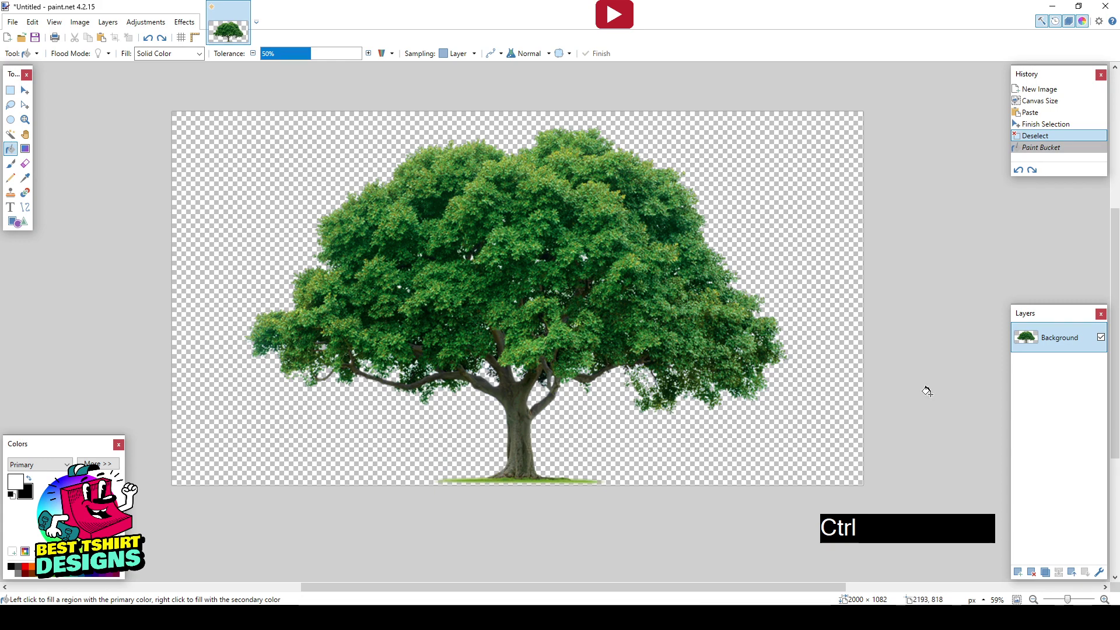
Step: Add a new layer and fill it entirely with white using the Paint Bucket
left_click(1019, 573)
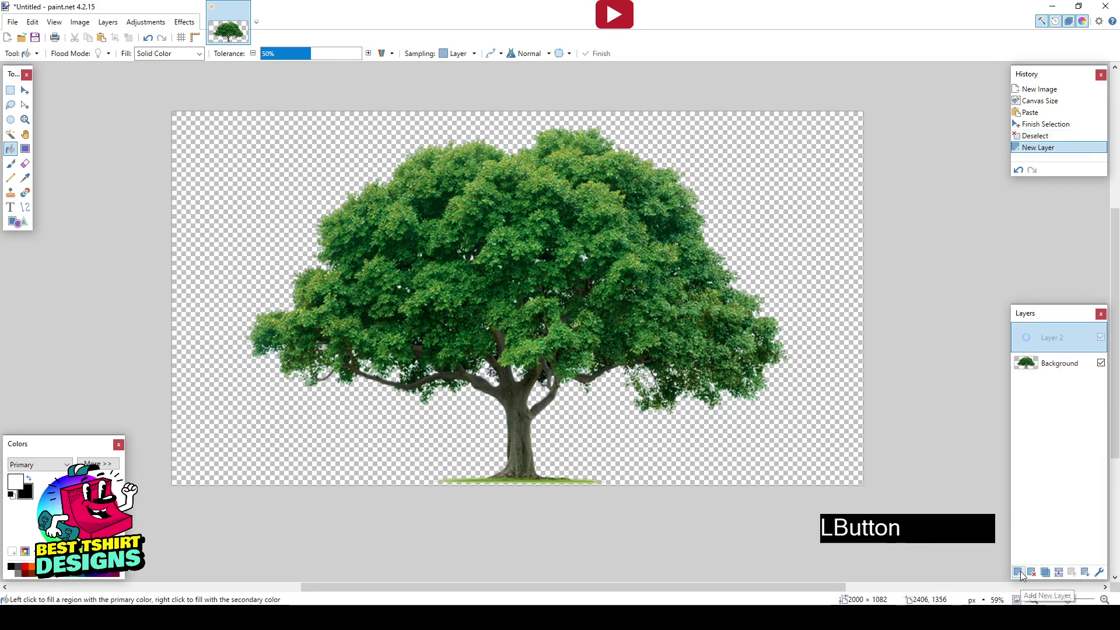
left_click(702, 225)
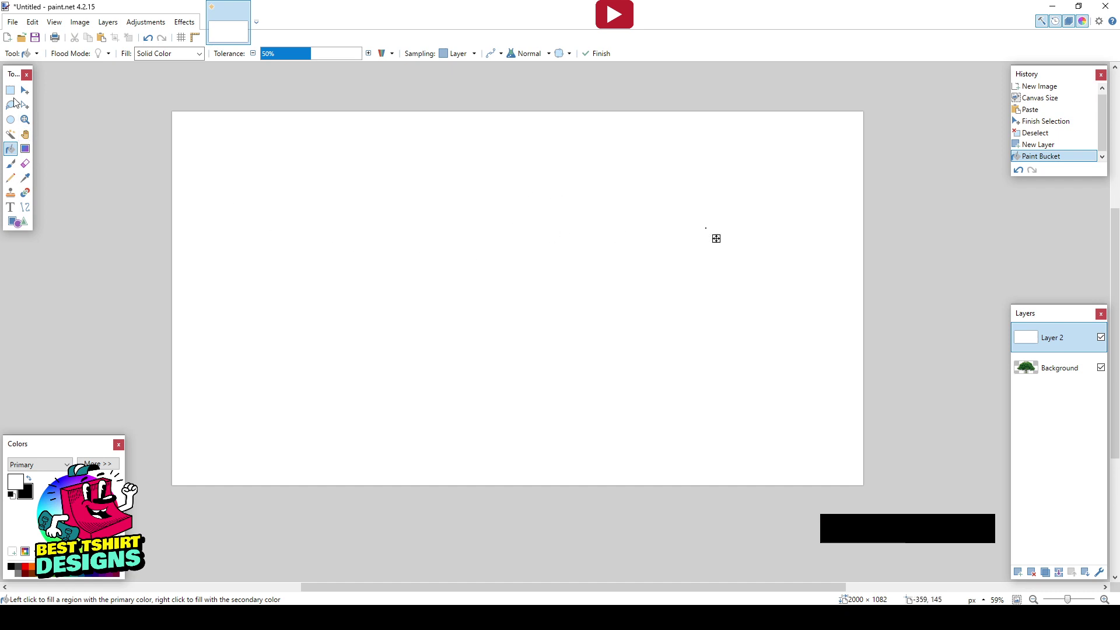
left_click(10, 91)
left_click(672, 259)
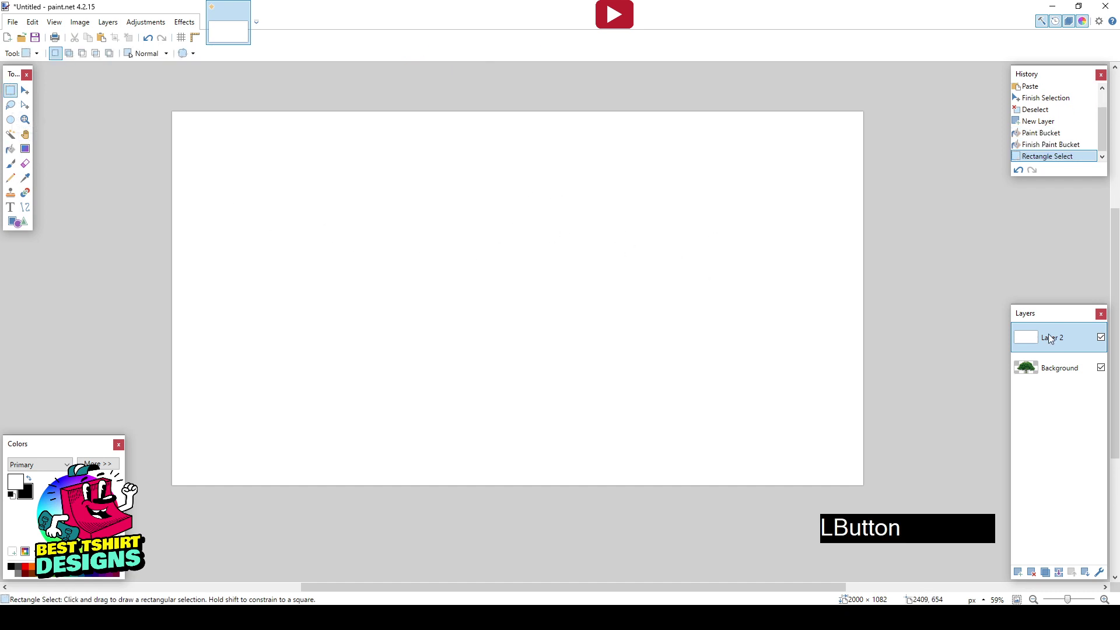
Step: Move the white layer below the tree layer and merge the tree layer down onto it
left_click_drag(1048, 333, 1049, 368)
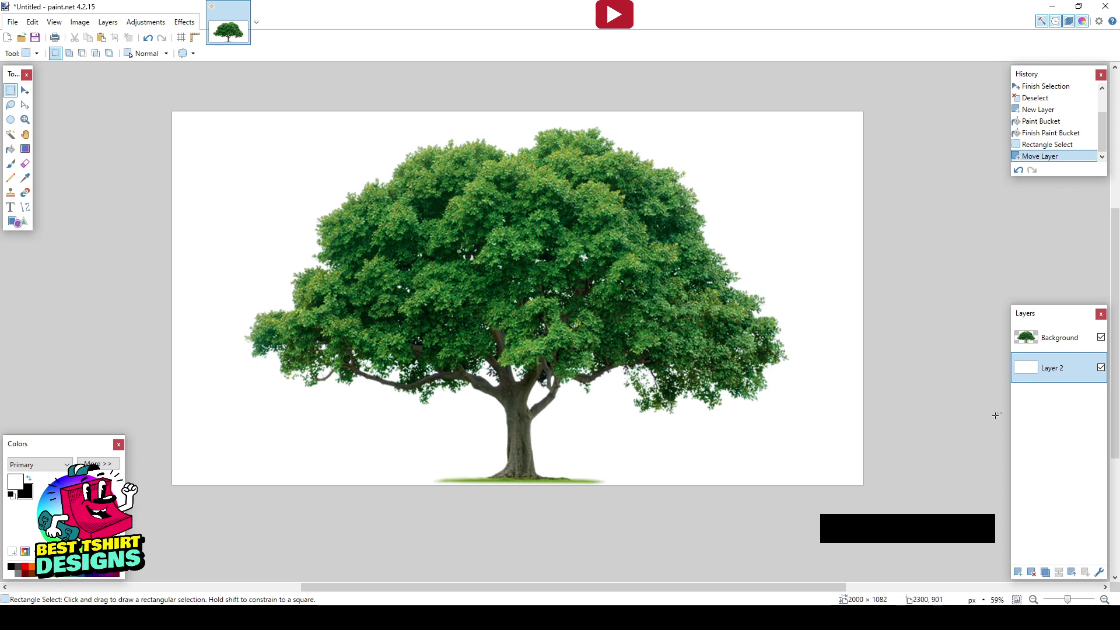
left_click(1030, 338)
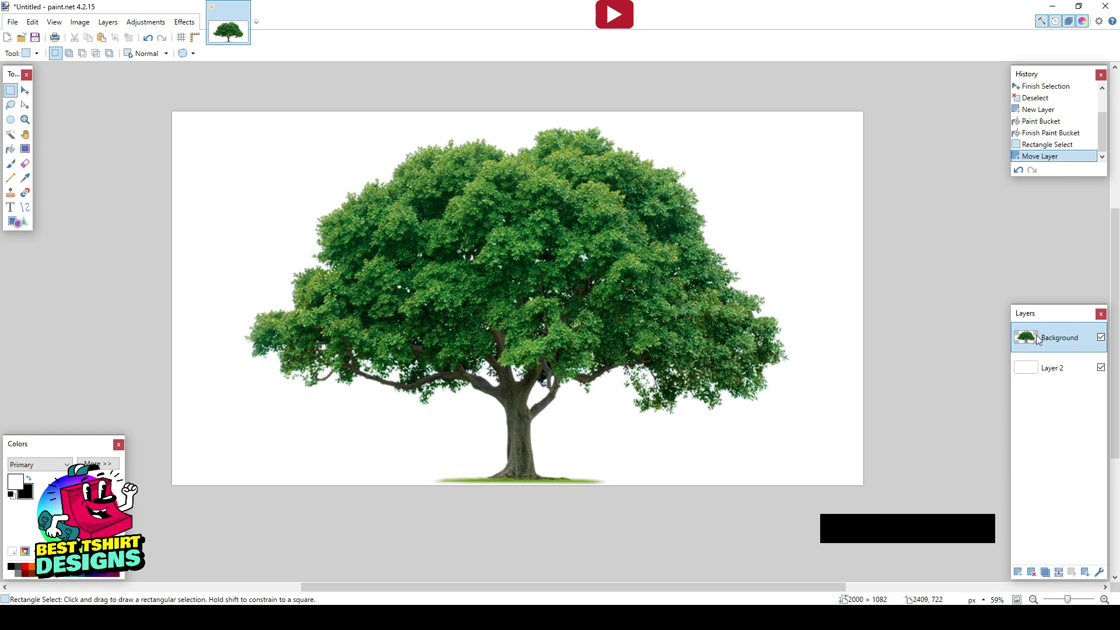
key("ctrl")
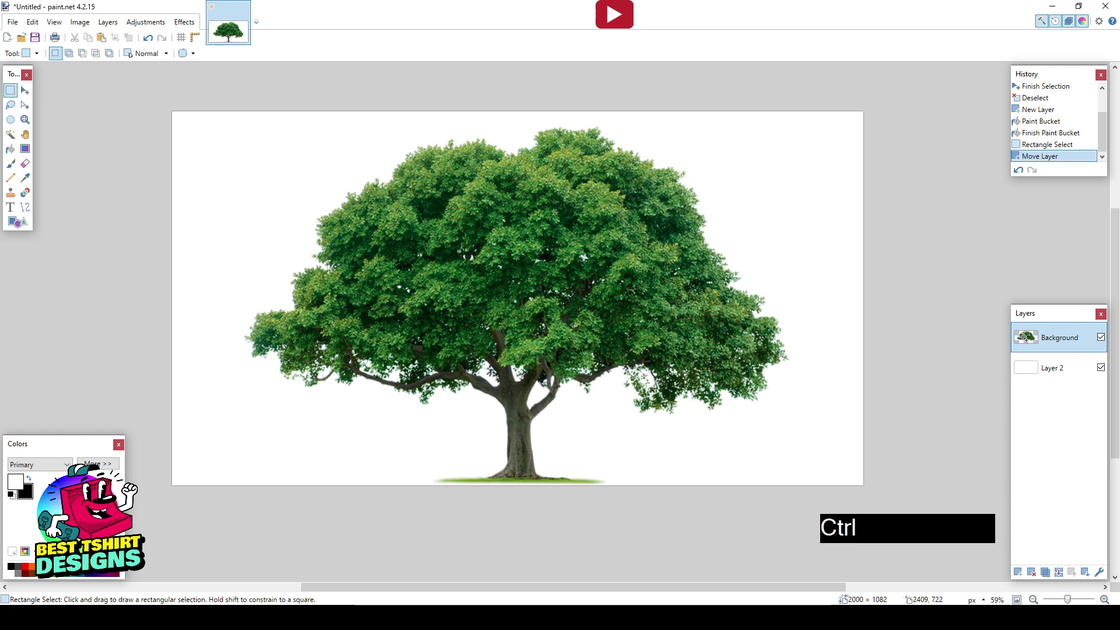
key("ctrl+m")
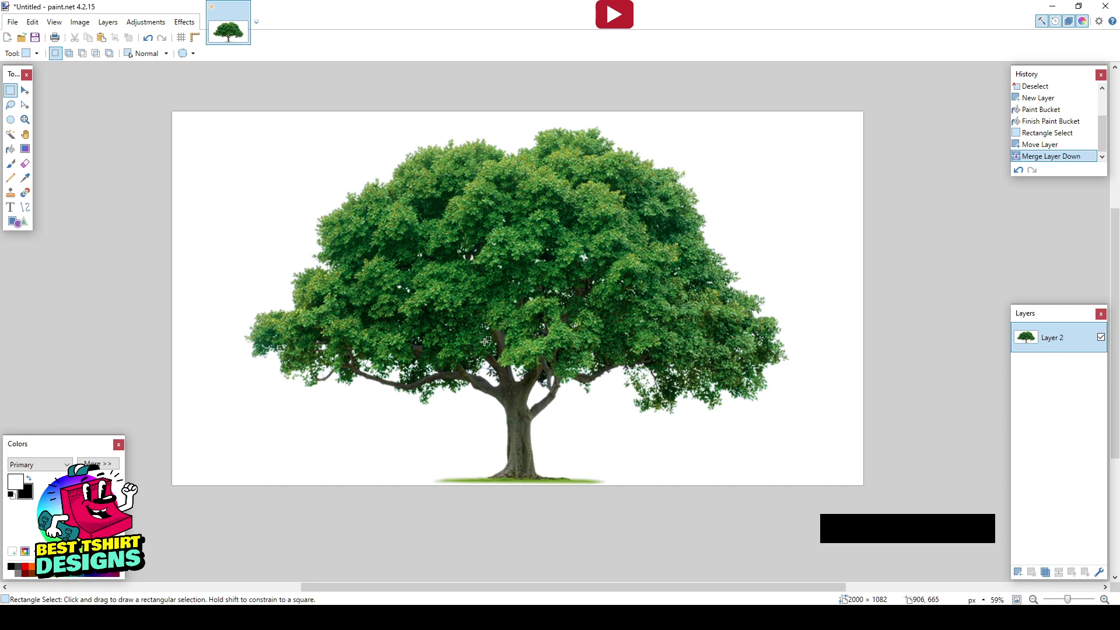
Step: Add the line "Paint.net" below "Rooted in Christ" in the Notepad note, highlight it, and return to paint.net
left_click(429, 617)
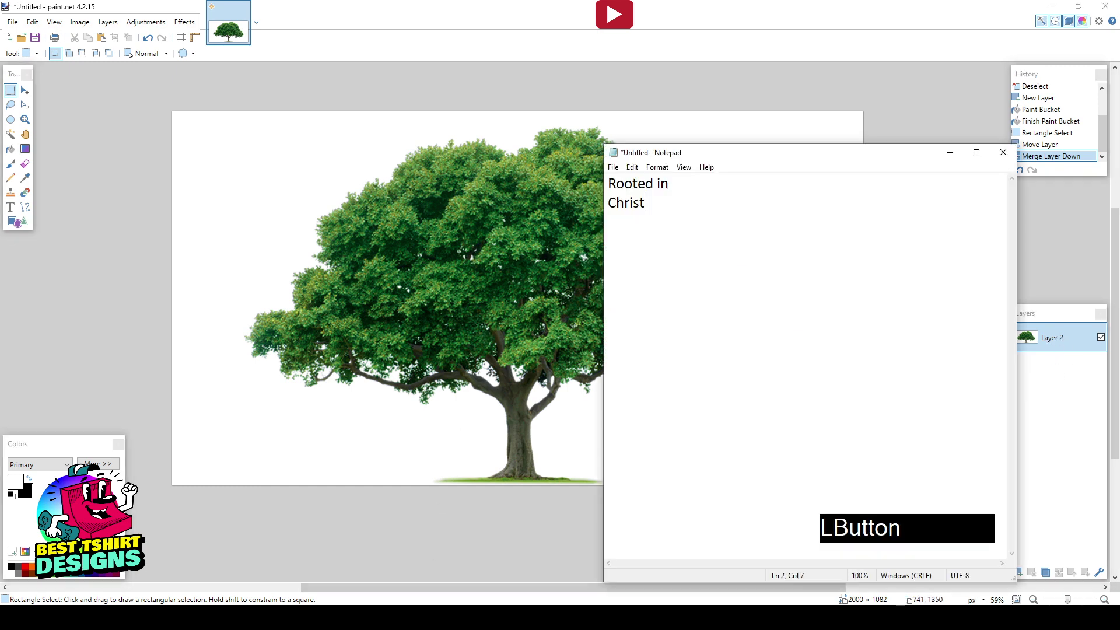
key("Return")
key("Return")
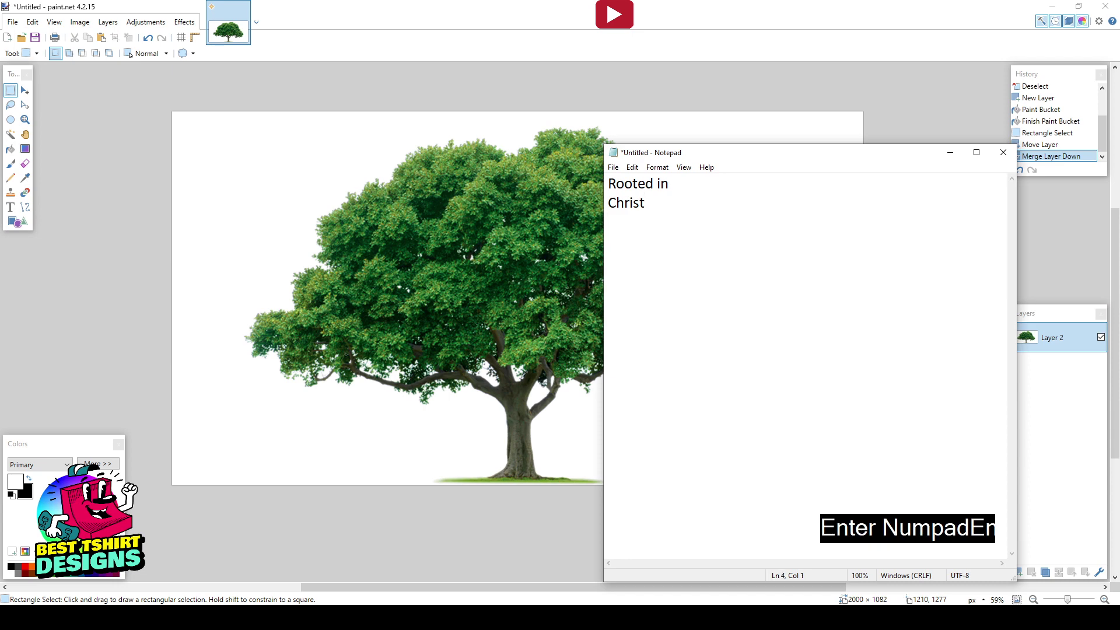
type("Paint.ne")
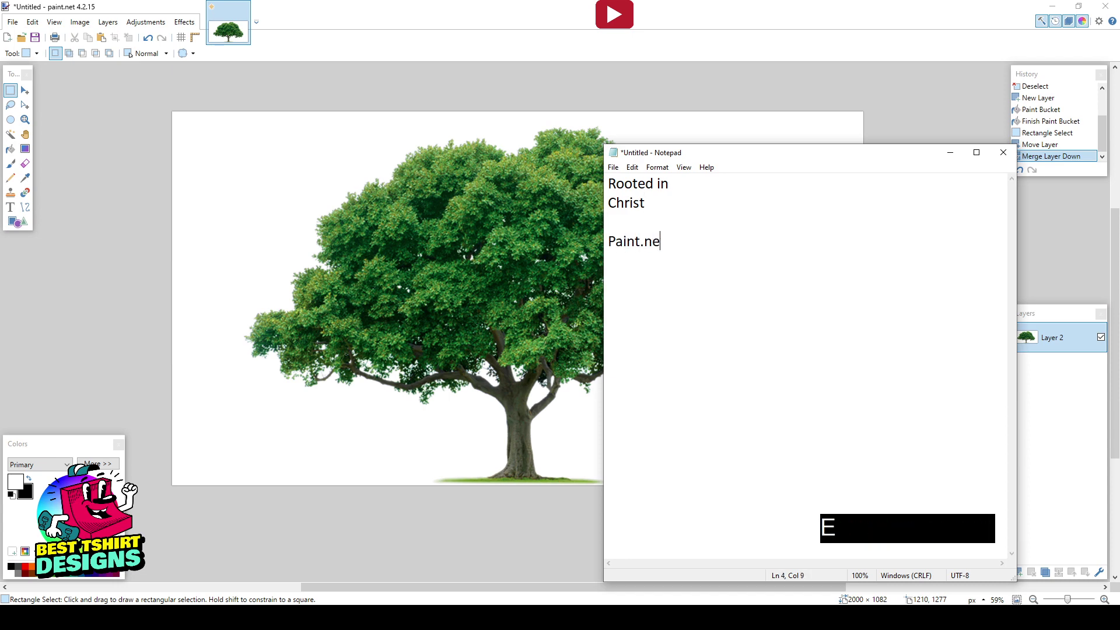
type("t")
left_click_drag(698, 243, 532, 245)
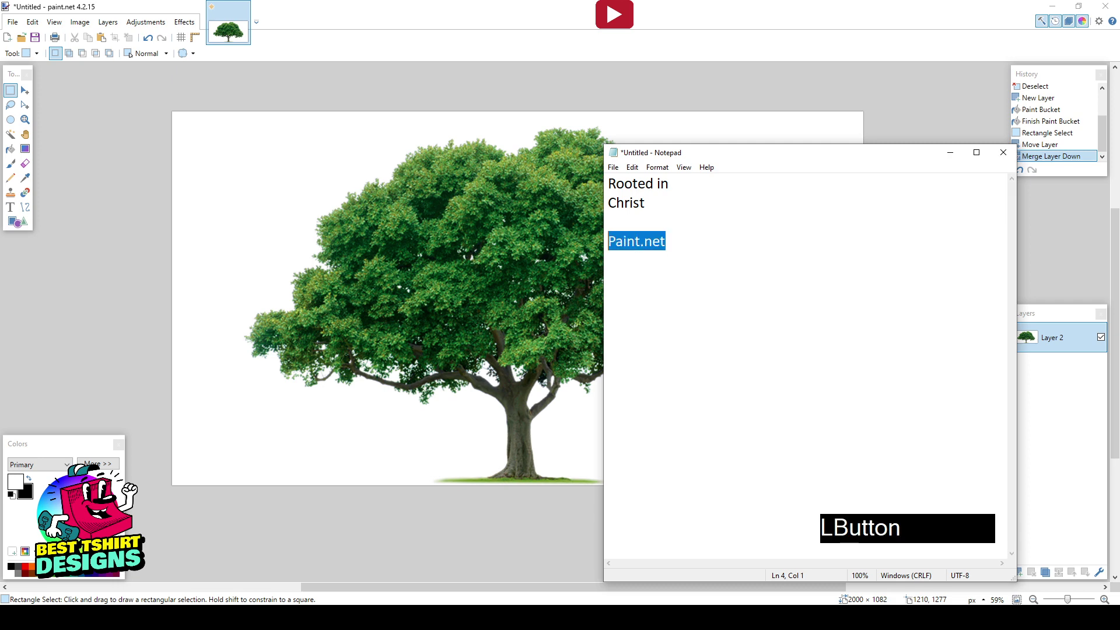
left_click(677, 243)
left_click_drag(677, 242, 525, 243)
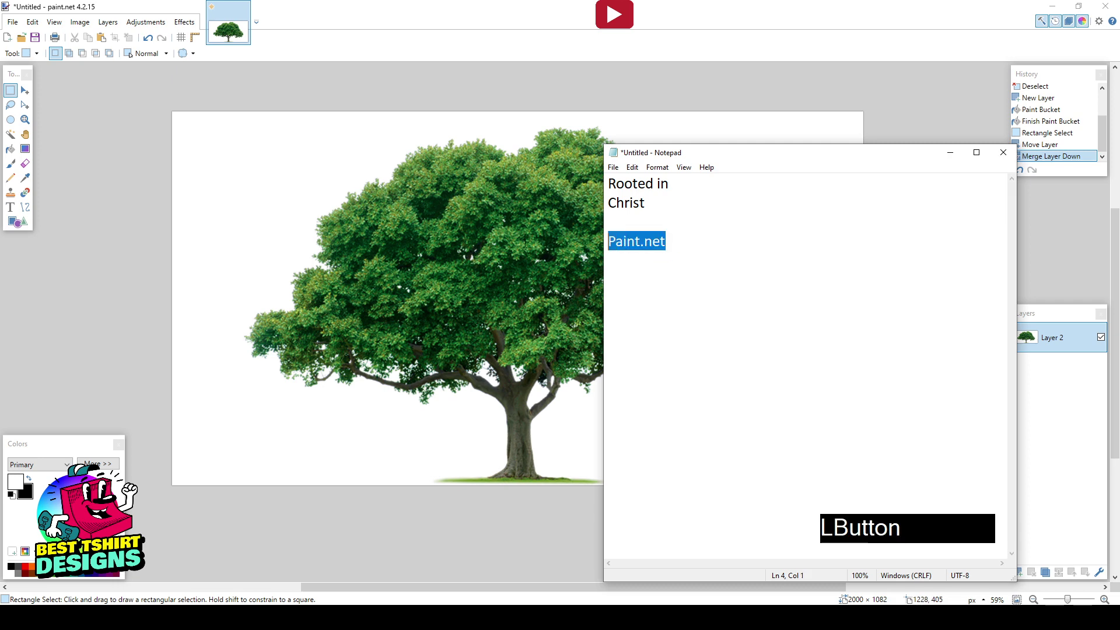
left_click(649, 254)
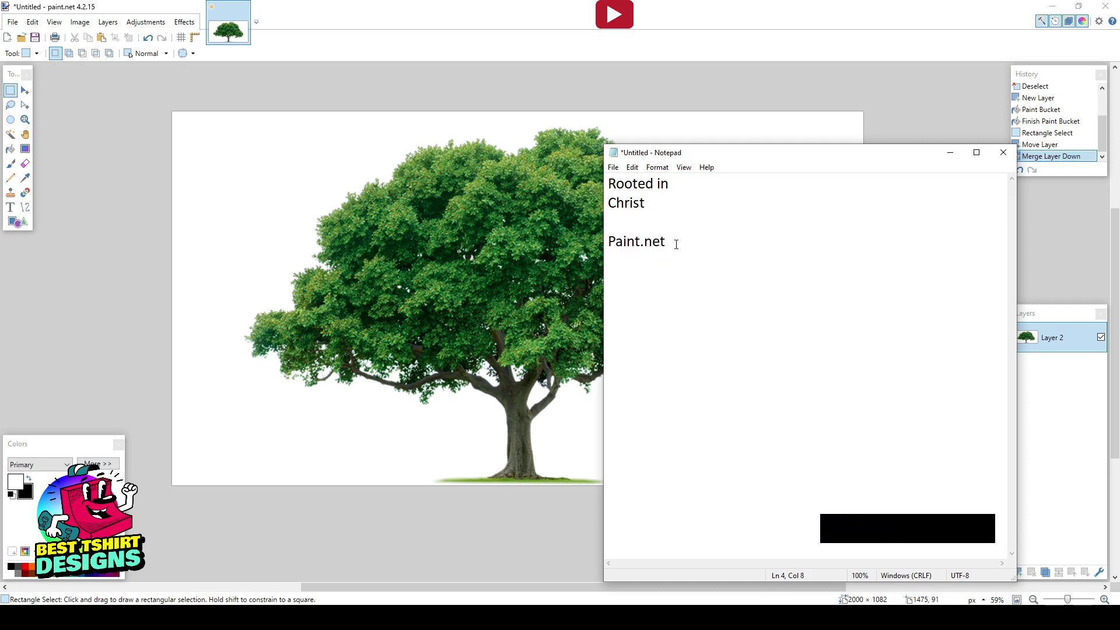
left_click(677, 244)
left_click(419, 378)
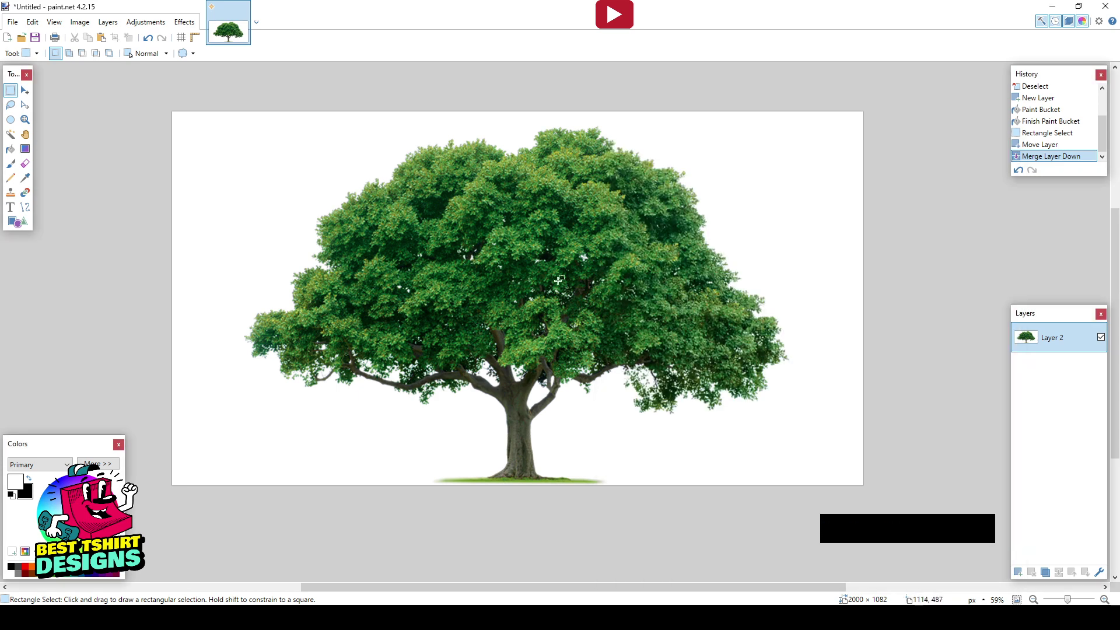
Step: Turn the tree into a solid black silhouette using the Multi-Threshold effect with a threshold level of 220
scroll(576, 259, "up", 1)
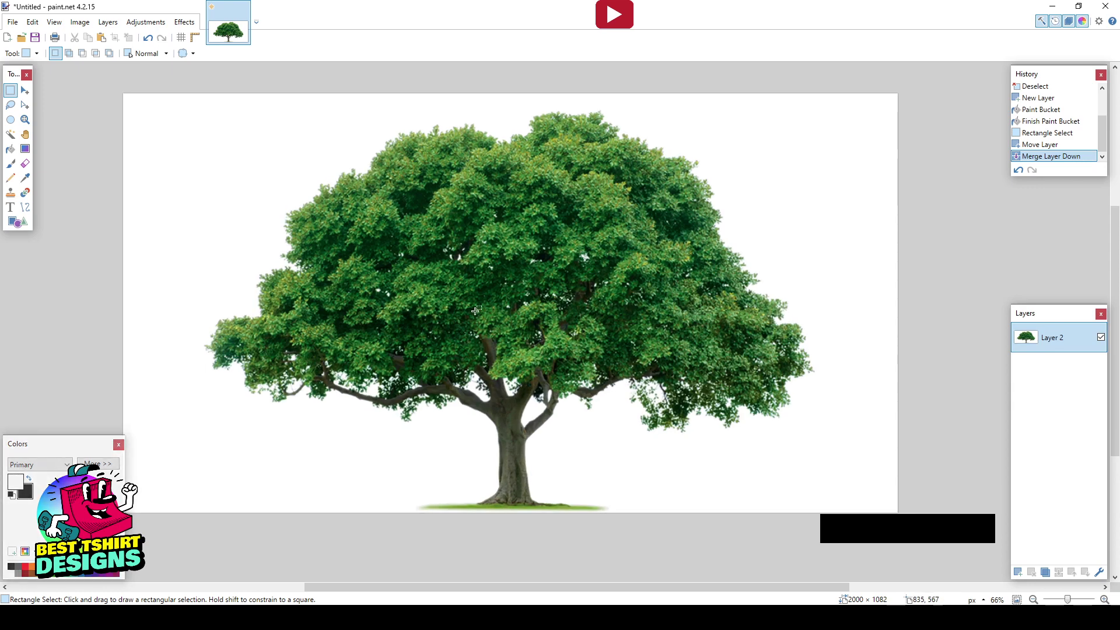
left_click(184, 22)
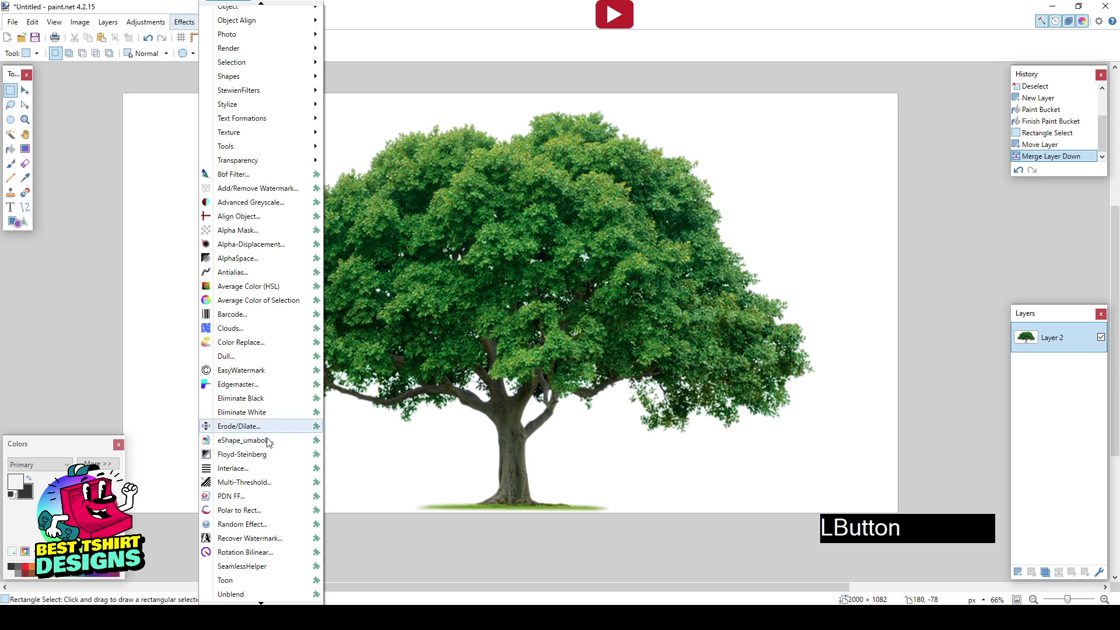
left_click(245, 483)
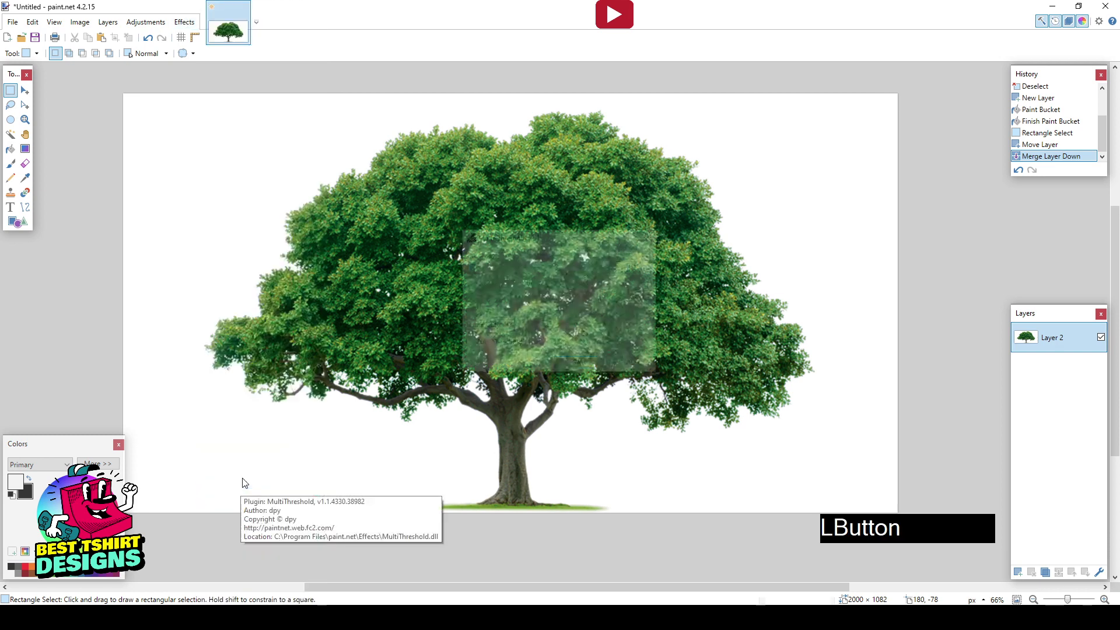
left_click_drag(593, 237, 351, 347)
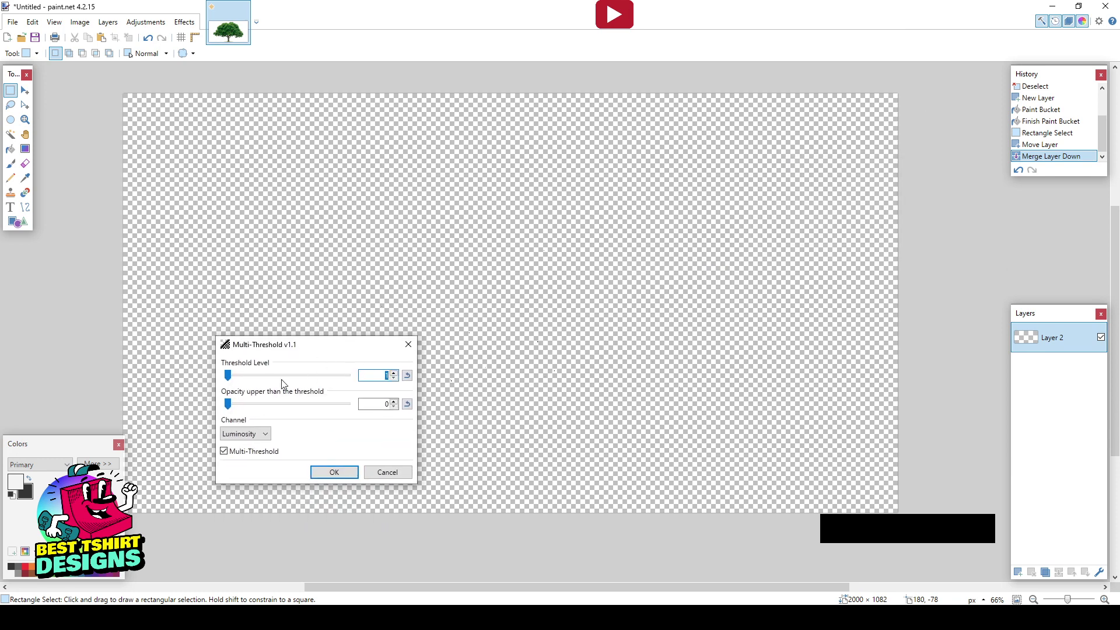
left_click_drag(228, 377, 266, 379)
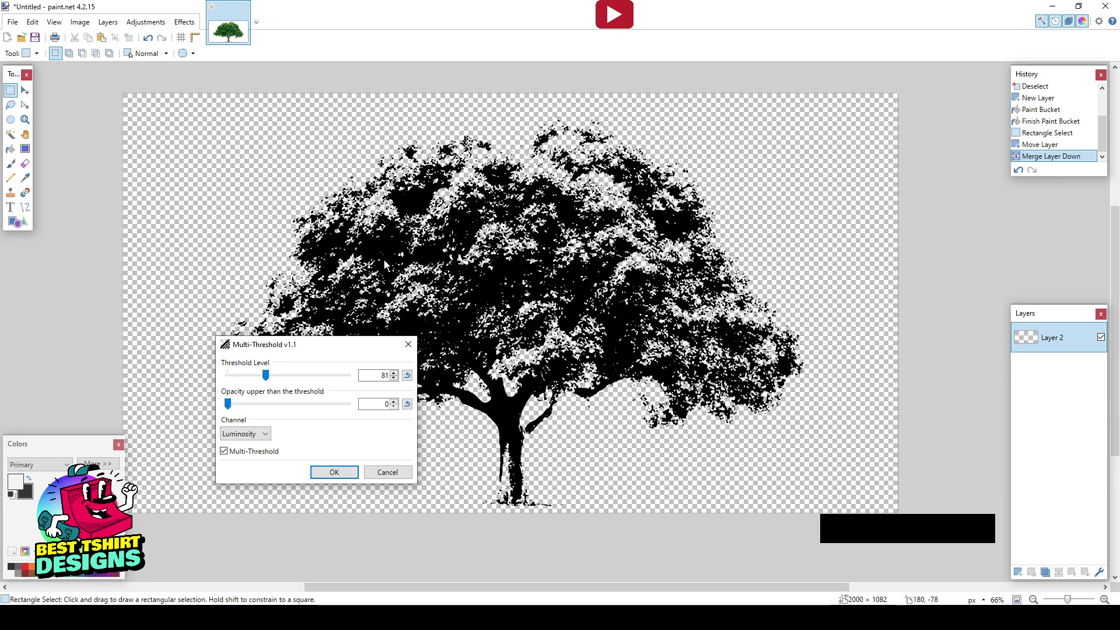
left_click_drag(265, 379, 352, 383)
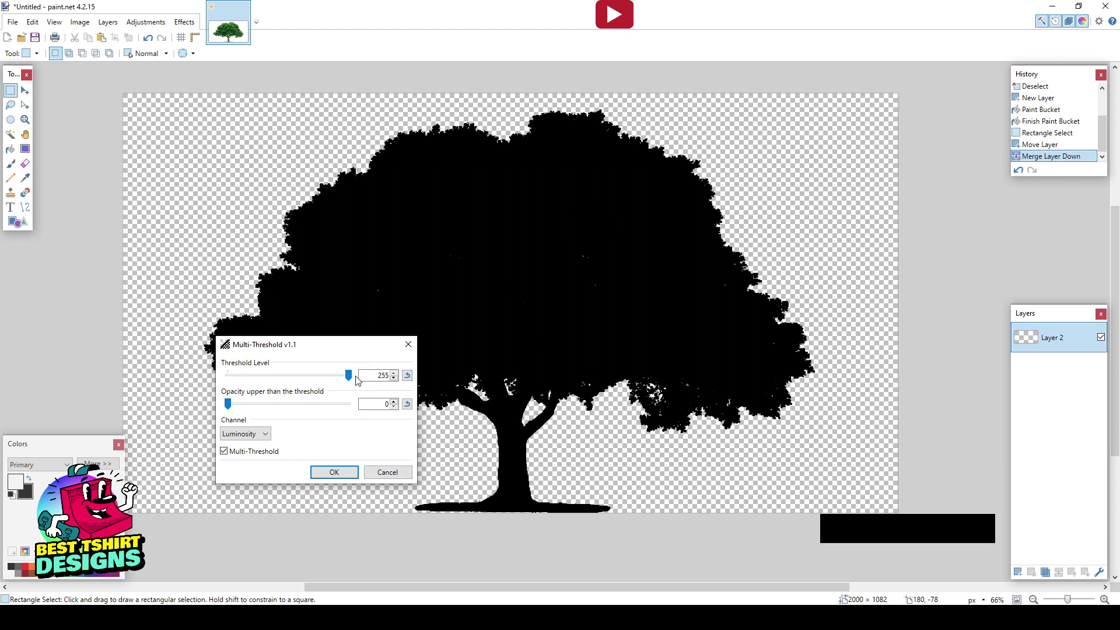
left_click_drag(349, 376, 333, 380)
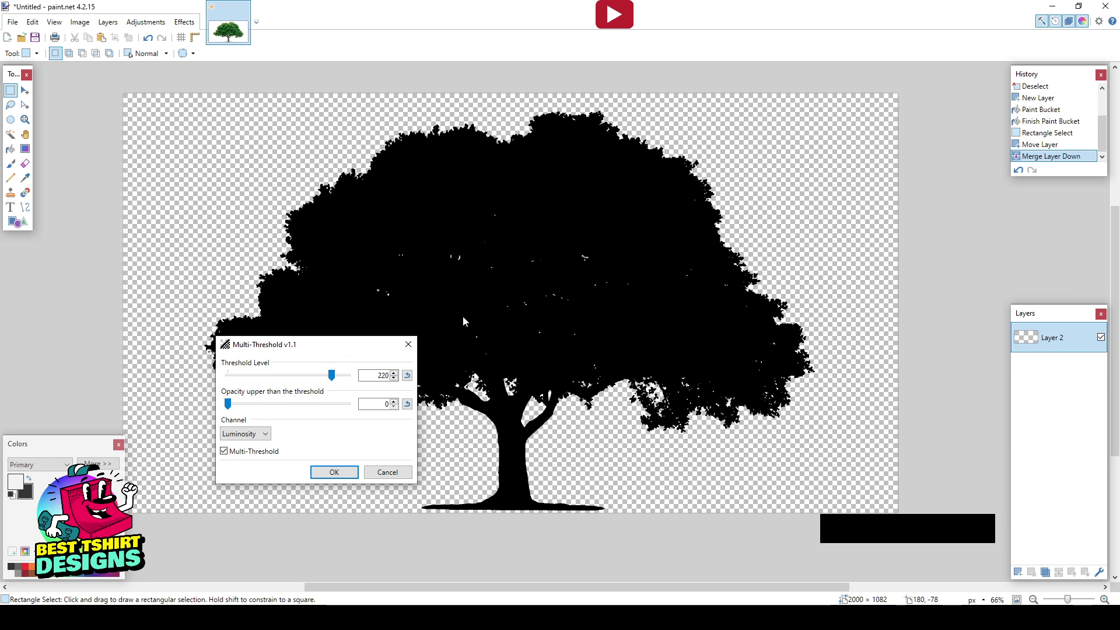
left_click(335, 472)
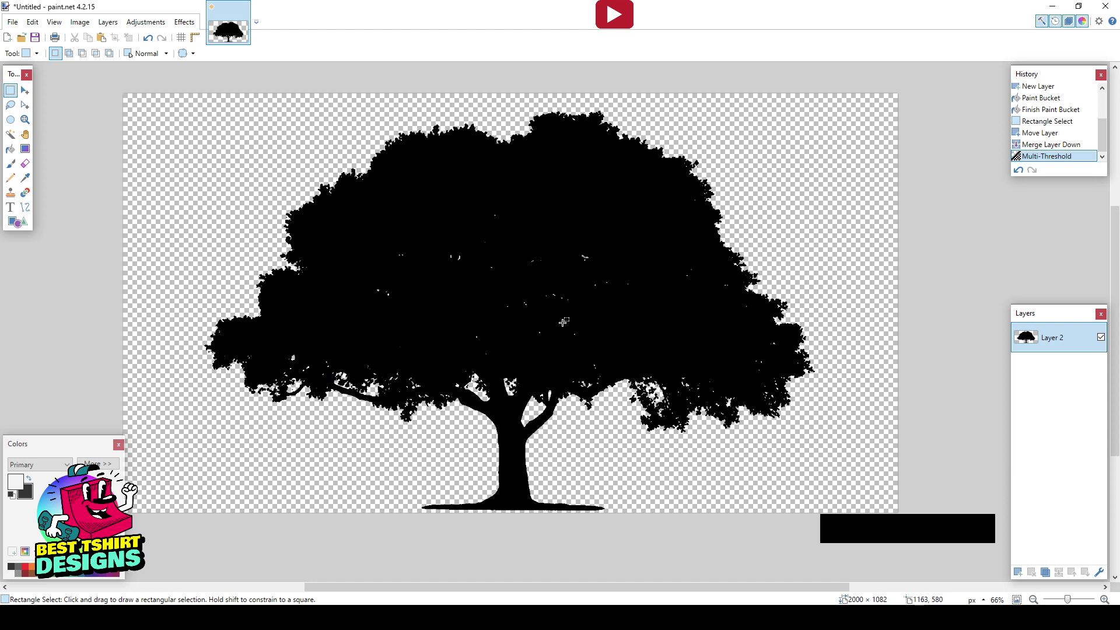
Step: Paint over the small gaps inside the tree crown in black with a paintbrush of width 70 and 100% hardness
left_click(10, 163)
left_click(132, 54)
scroll(132, 189, "down", 3)
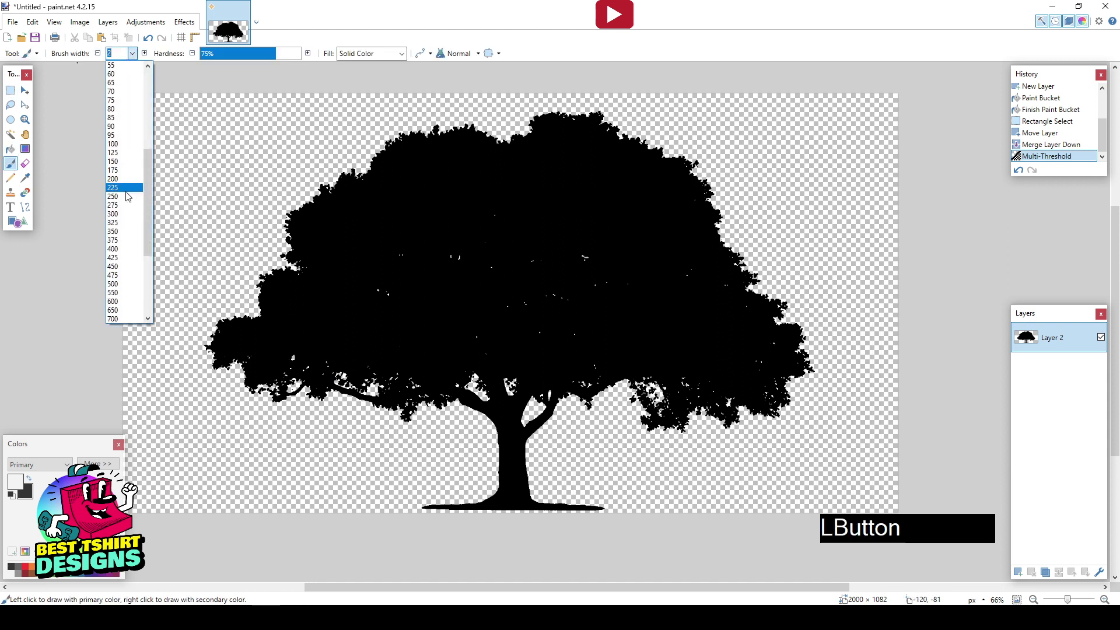
left_click(125, 227)
left_click_drag(244, 50, 315, 54)
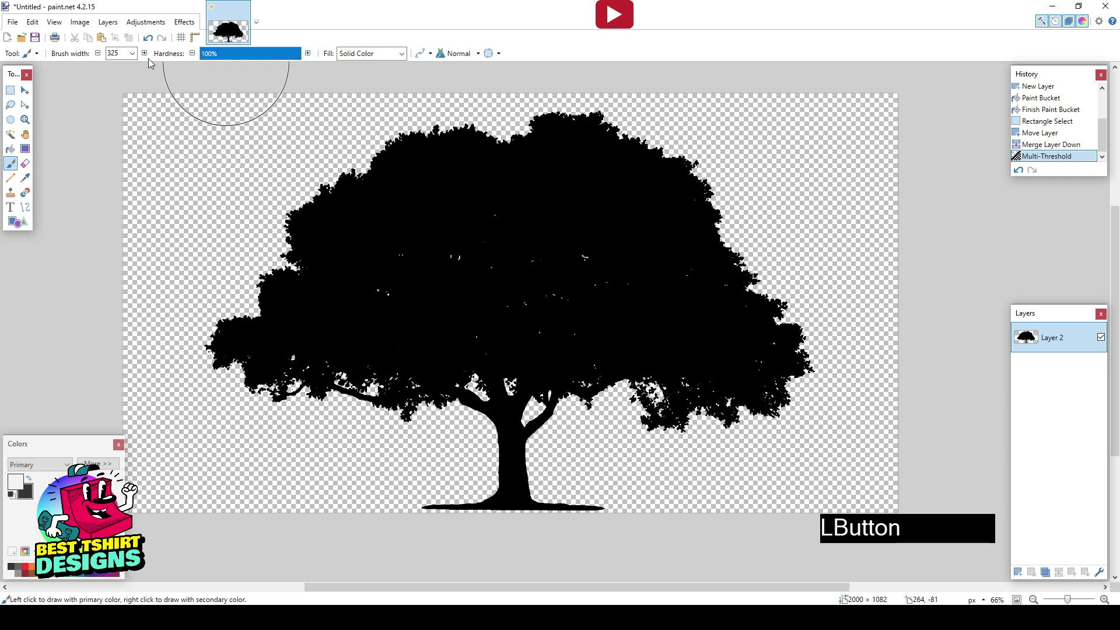
left_click(132, 53)
left_click(119, 111)
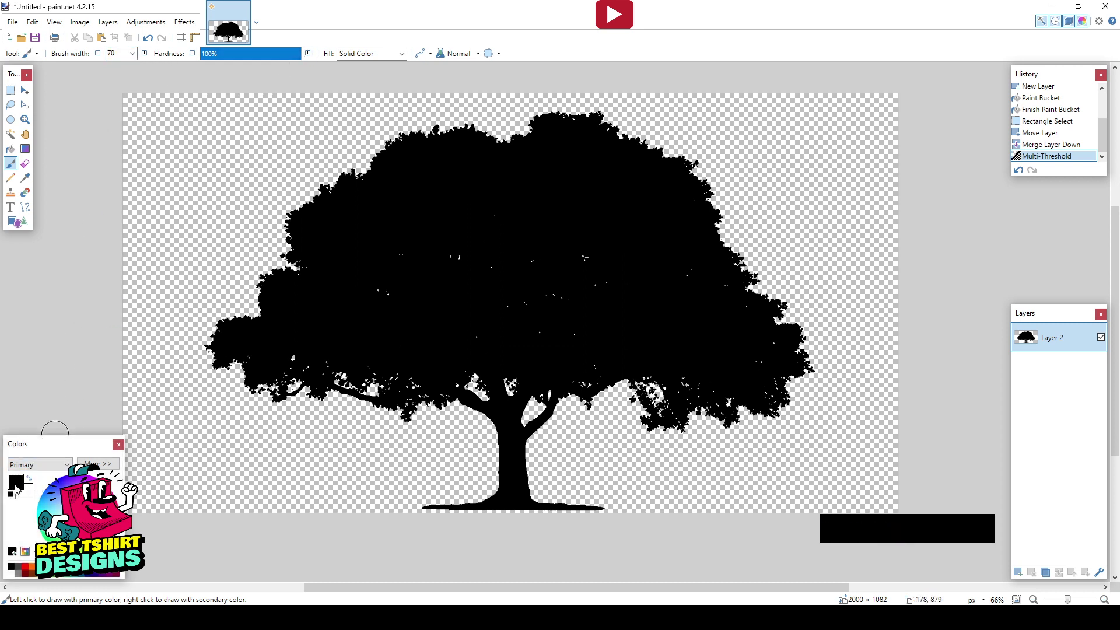
left_click_drag(410, 257, 365, 302)
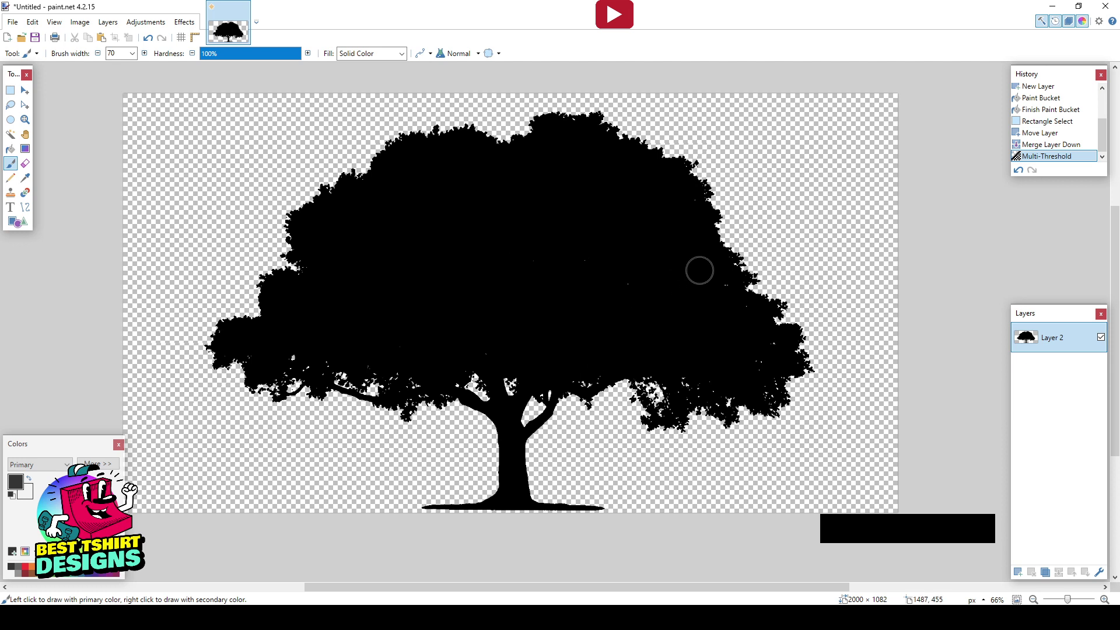
left_click(294, 354)
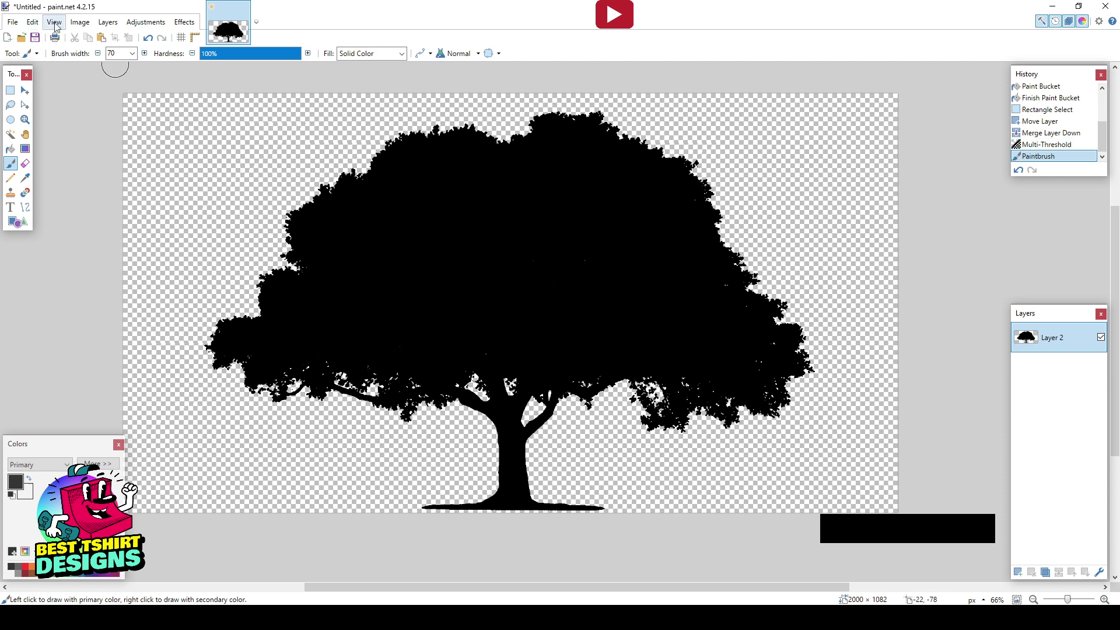
left_click(80, 22)
left_click(87, 48)
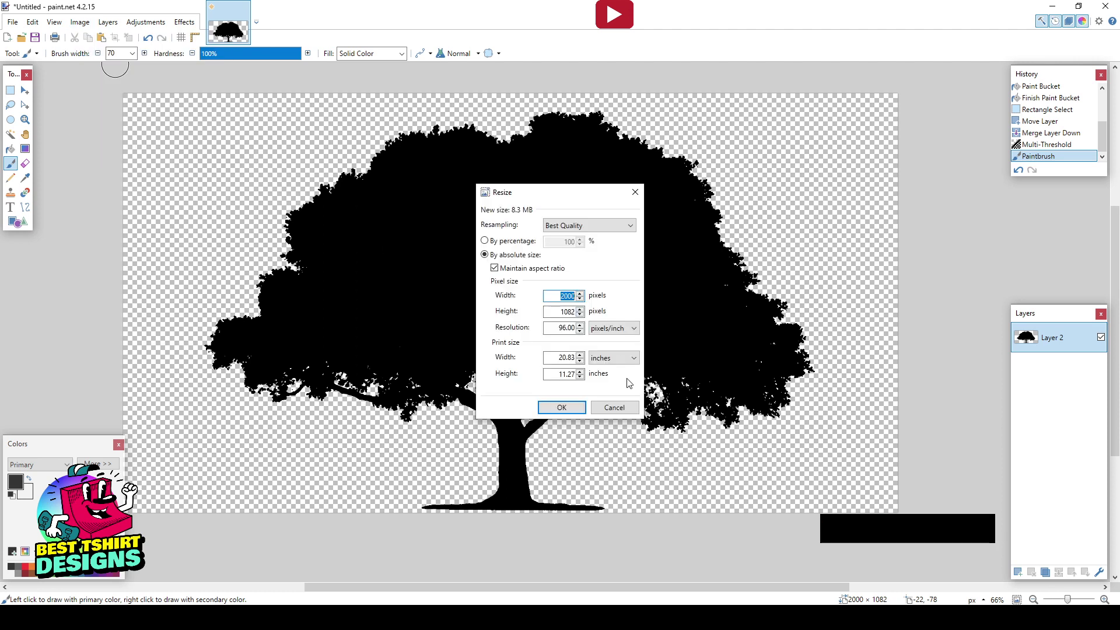
left_click(623, 408)
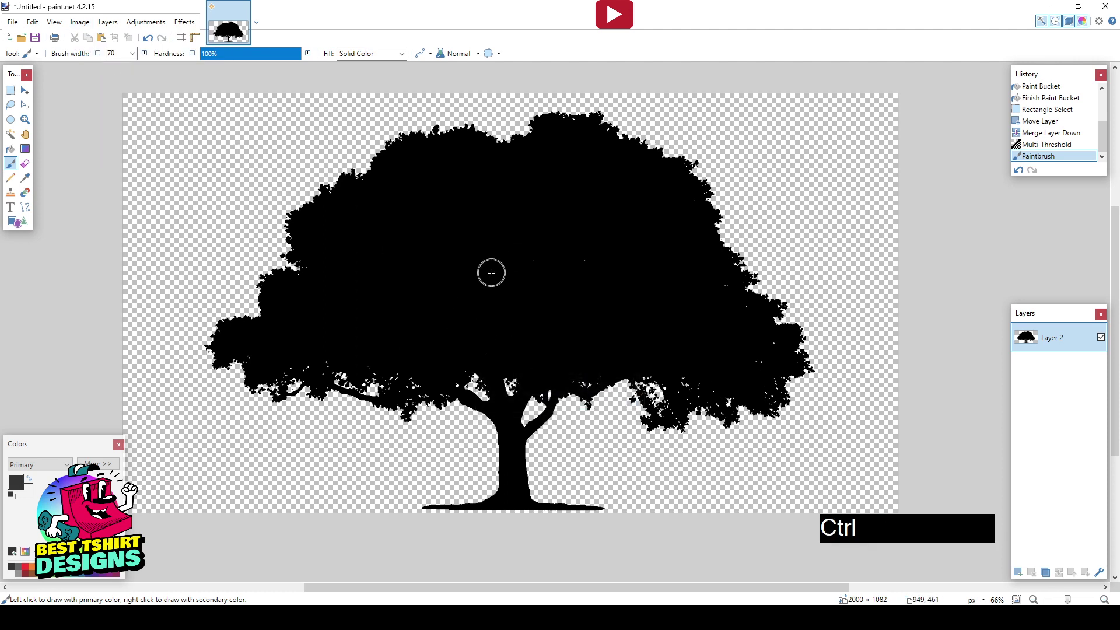
Step: Copy the whole tree silhouette, paste it into the Illustrator document, and move it away from the T-shirt reference
key("ctrl+a")
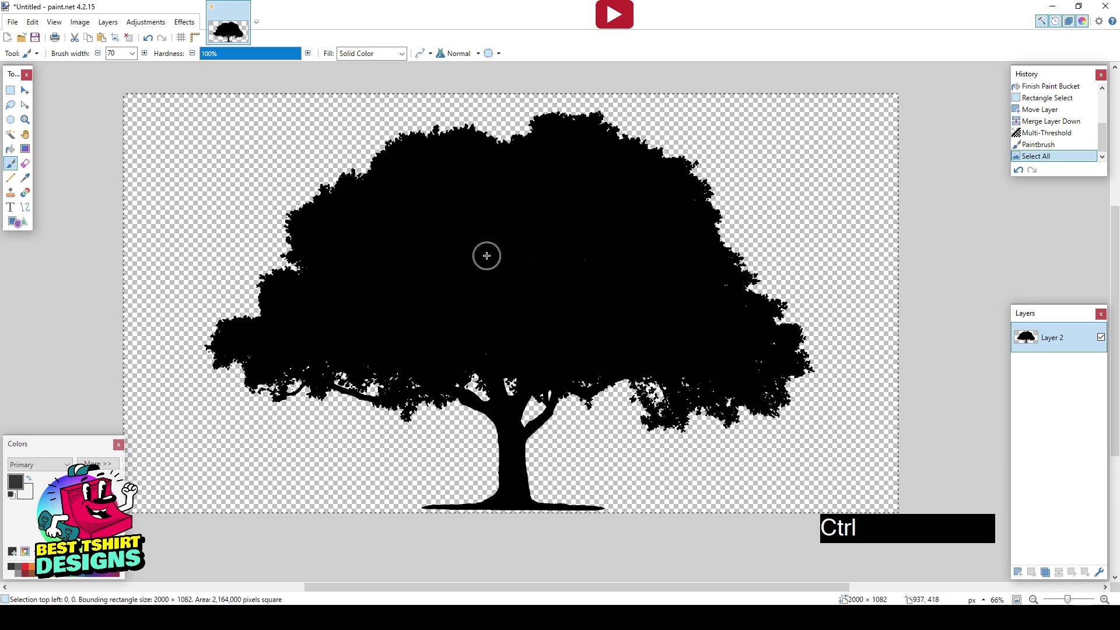
key("ctrl+c")
key("v")
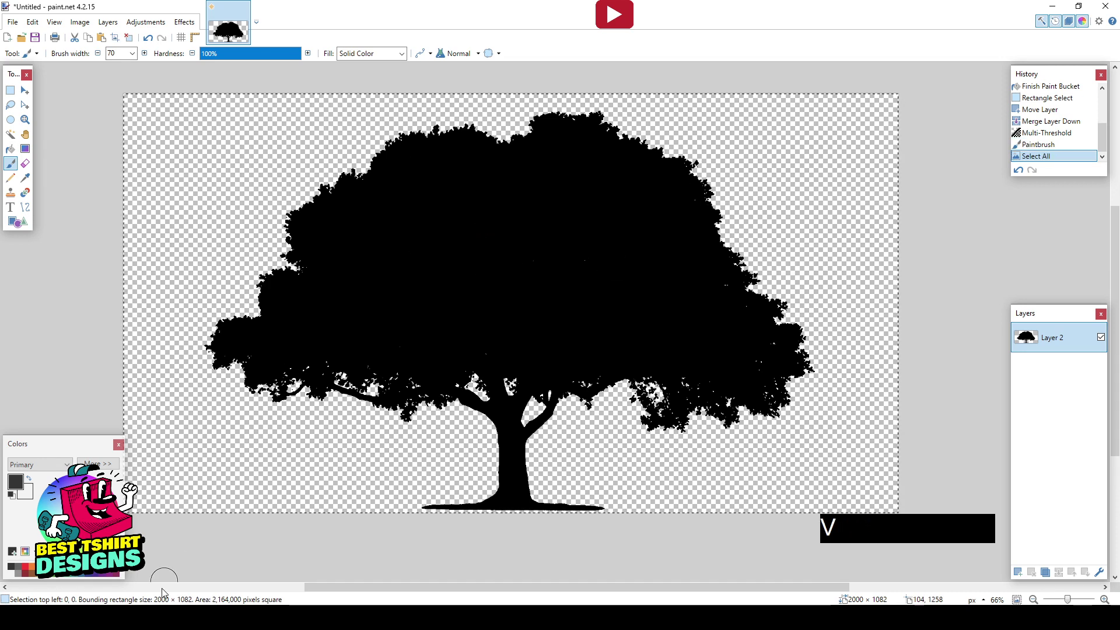
left_click(160, 616)
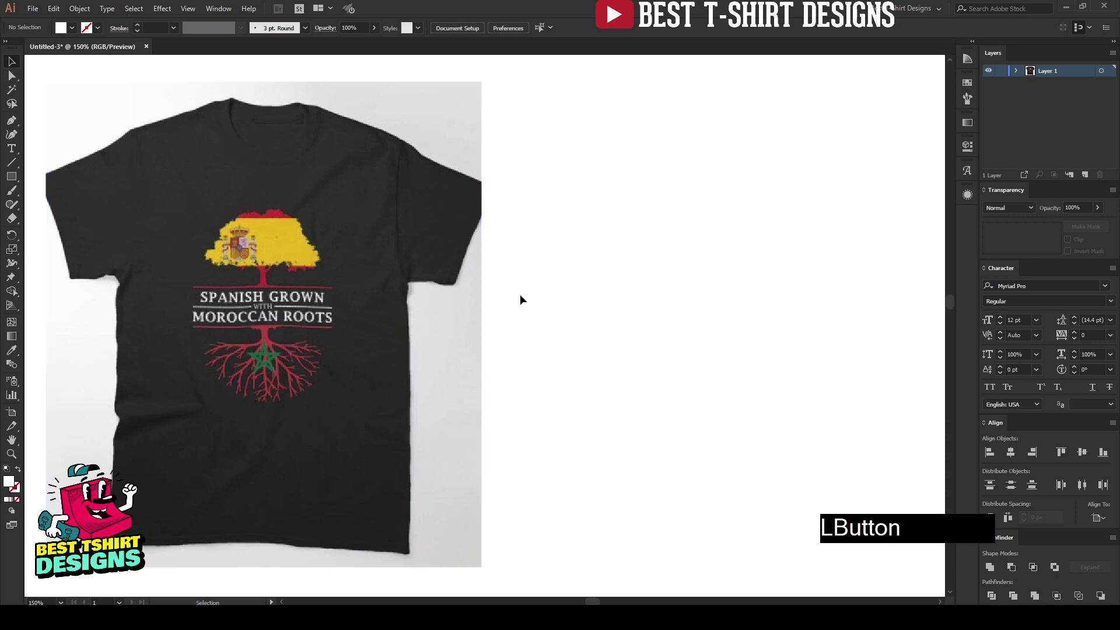
scroll(398, 278, "down", 2)
left_click_drag(490, 313, 476, 303)
key("ctrl")
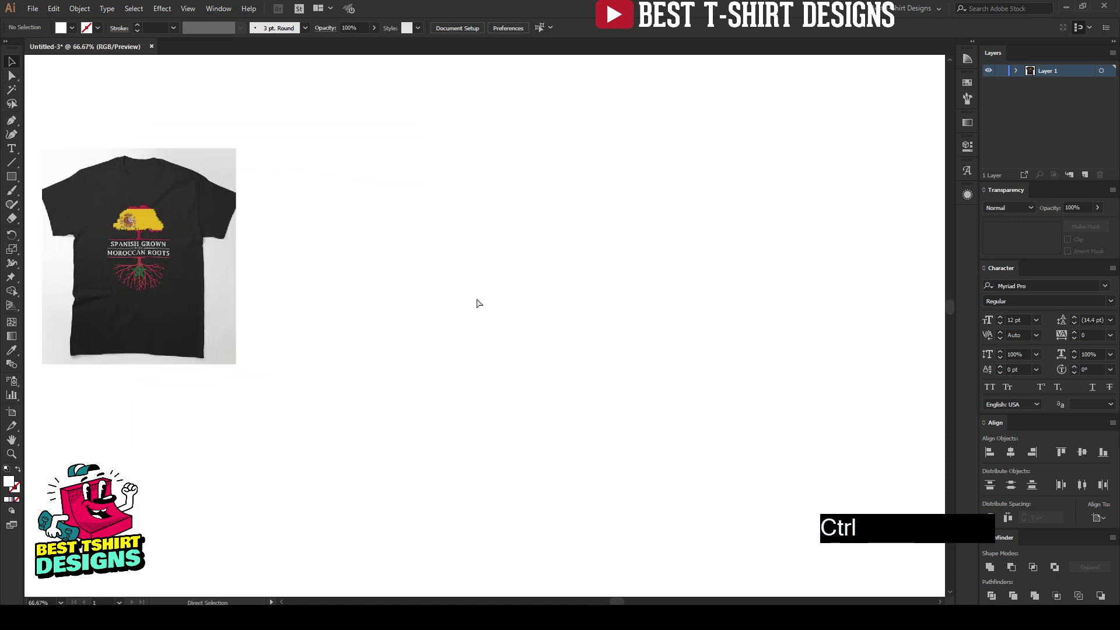
key("ctrl+v")
scroll(511, 297, "down", 1)
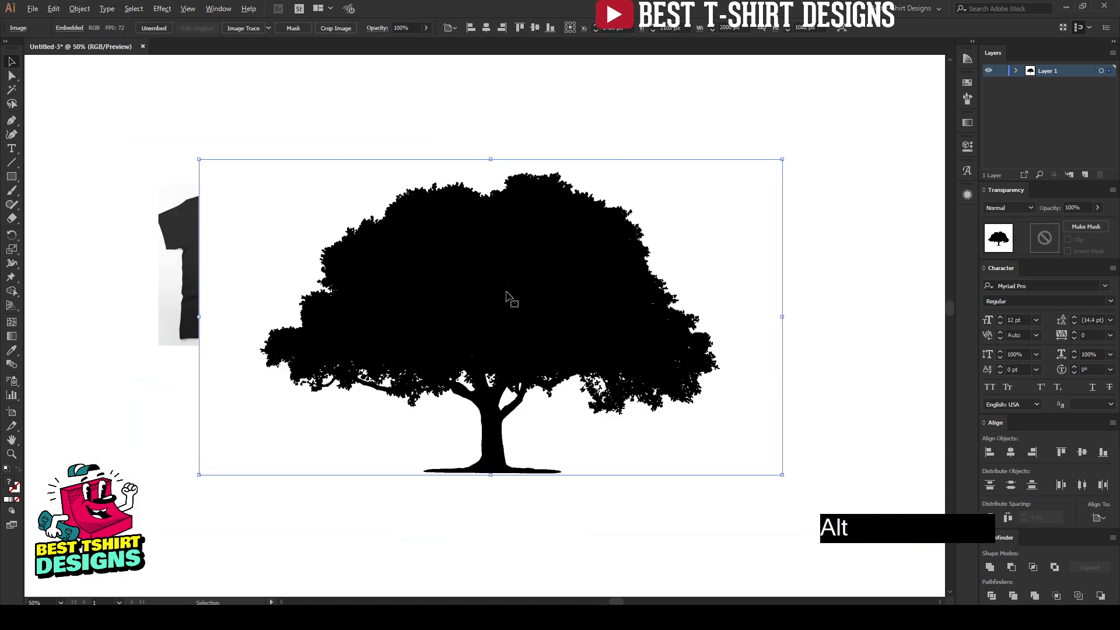
left_click_drag(507, 295, 634, 259)
Step: Image-trace the pasted tree with the Silhouettes preset, expand the result into vector paths, and deselect it
scroll(702, 261, "up", 1)
left_click(269, 28)
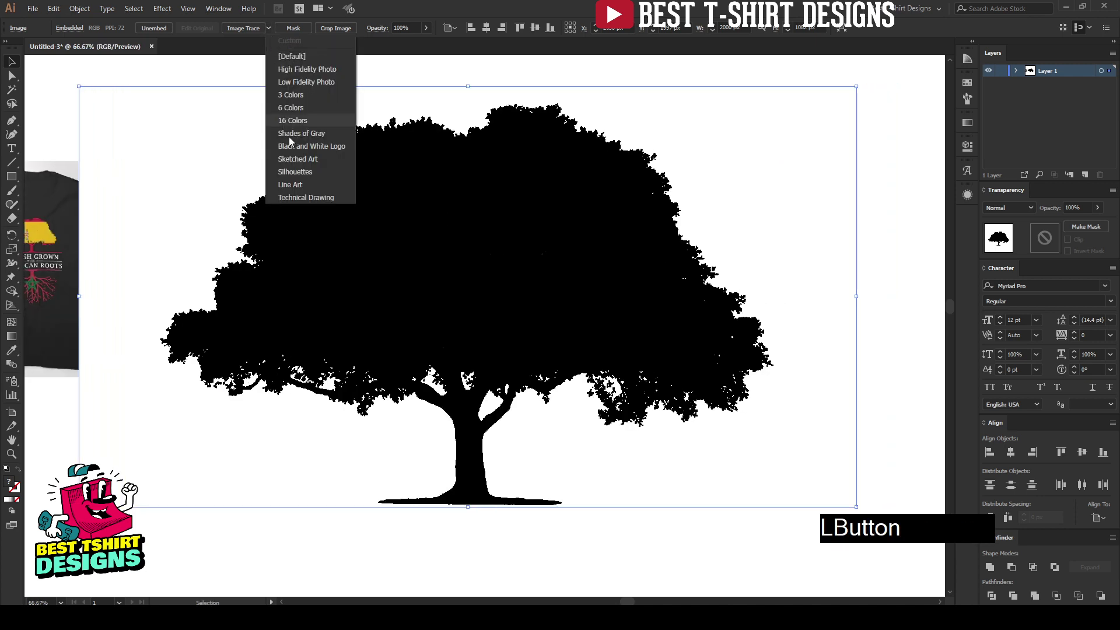
left_click(297, 172)
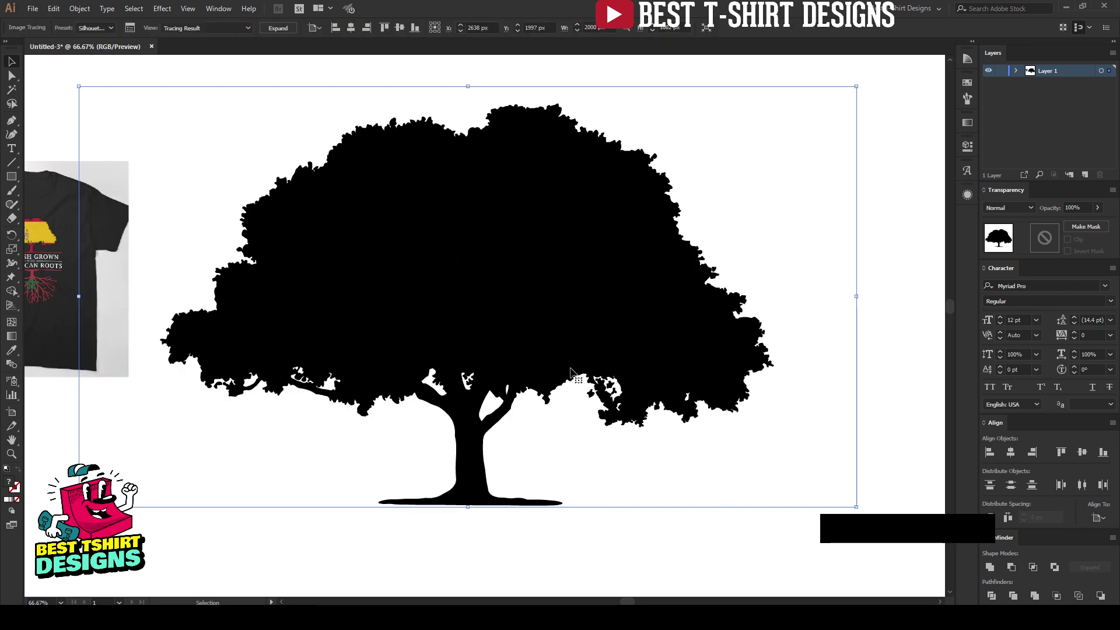
left_click(279, 29)
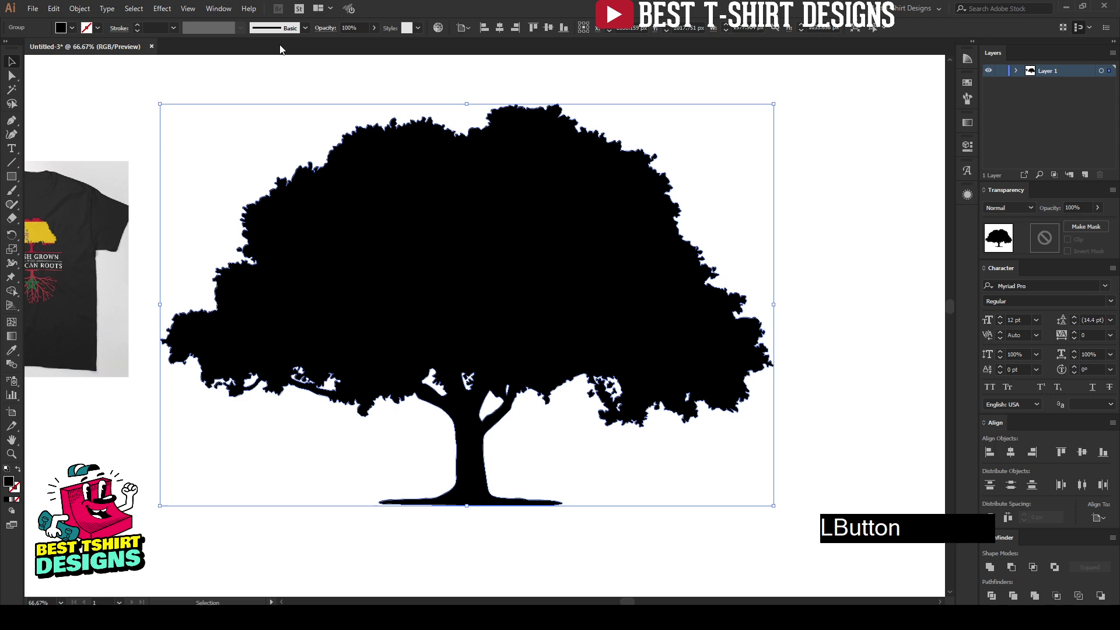
left_click(267, 127)
Step: Select the vector tree and reposition it slightly farther from the T-shirt reference
scroll(540, 321, "down", 1)
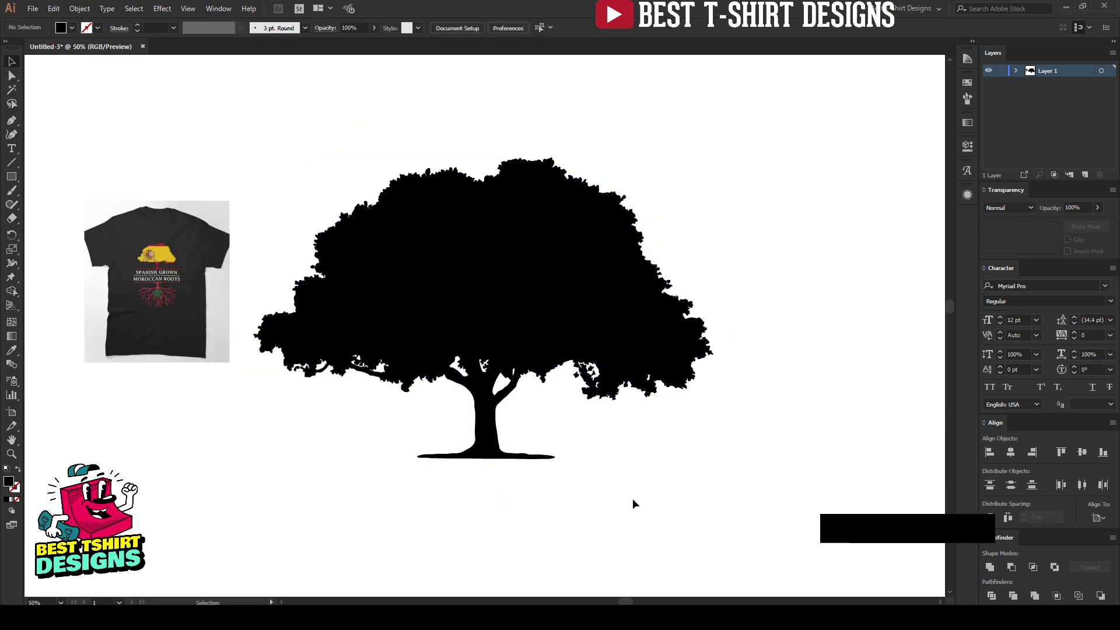
left_click_drag(645, 537, 310, 132)
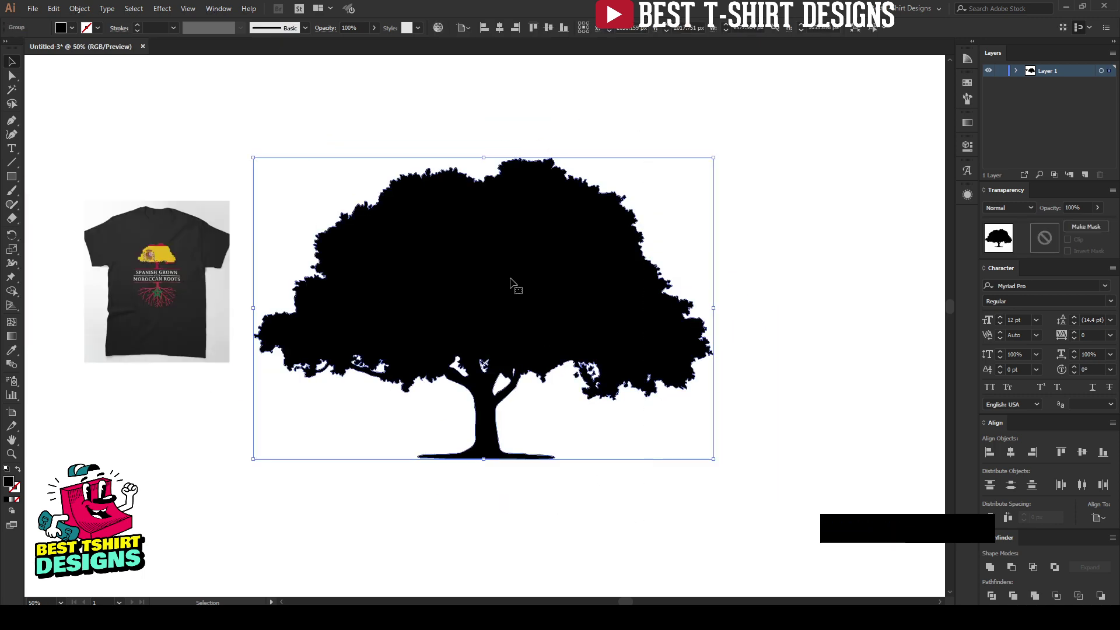
left_click_drag(510, 283, 550, 265)
left_click(526, 273)
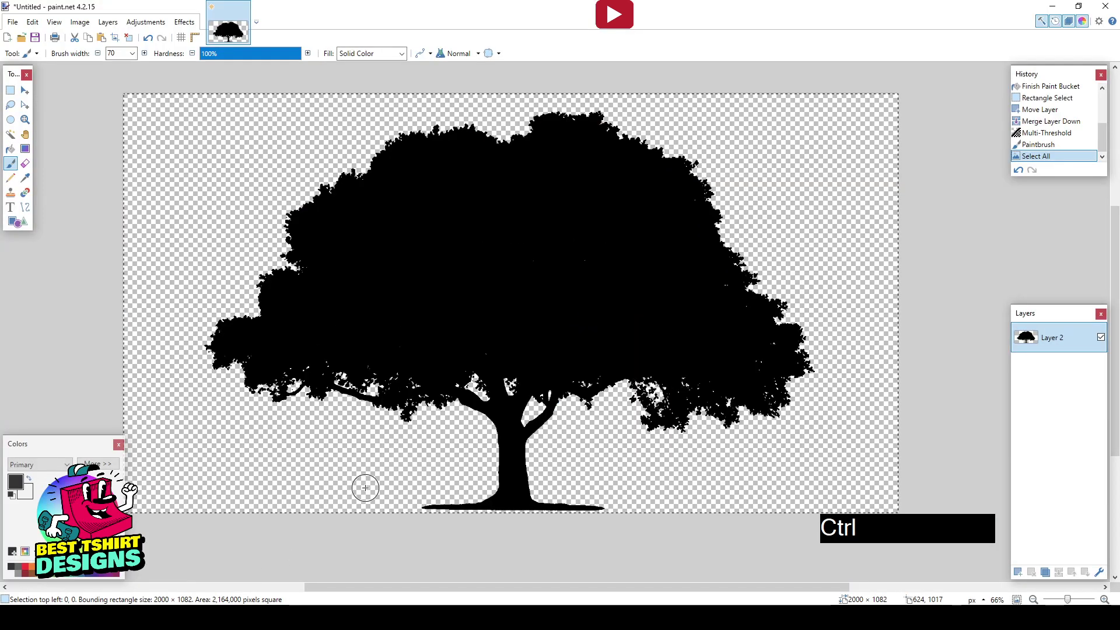
Step: Switch to paint.net, undo the edits back to the empty new layer above the green tree, and activate Rectangle Select
key("ctrl+z")
key("ctrl+z")
key("ctrl+z")
key("ctrl+z")
key("ctrl+z")
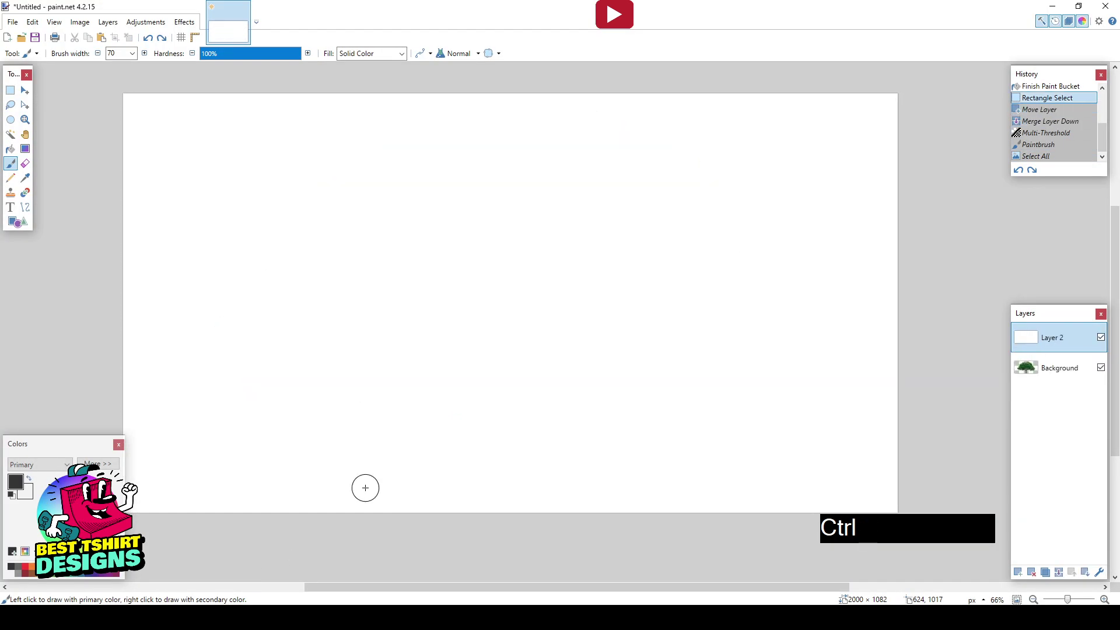
key("ctrl+shift+z")
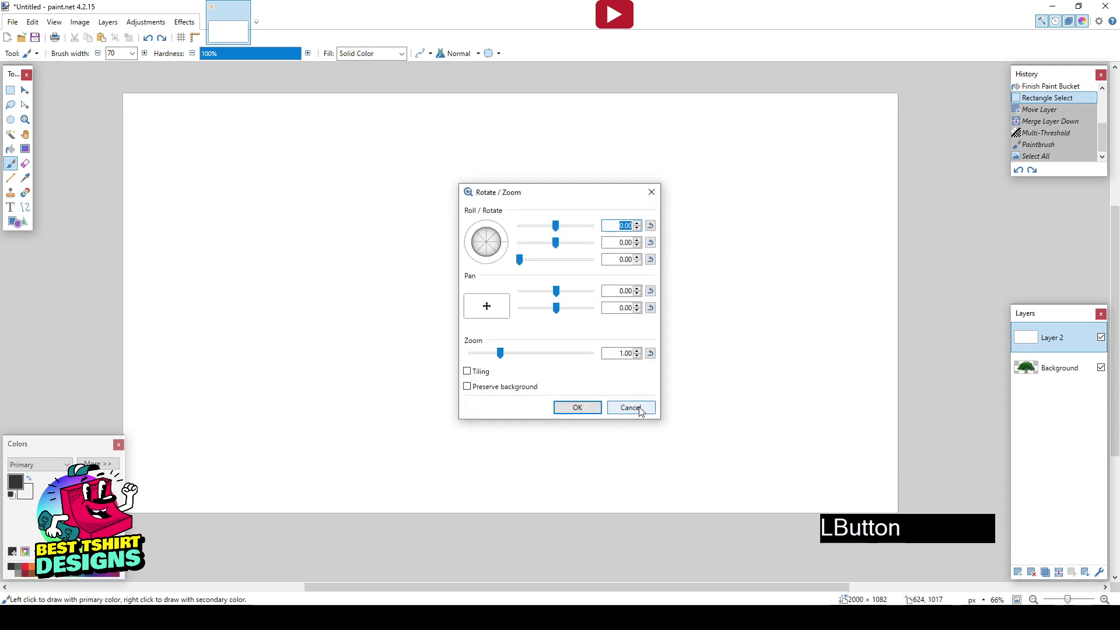
left_click(631, 408)
key("ctrl+z")
key("ctrl+z")
key("ctrl+z")
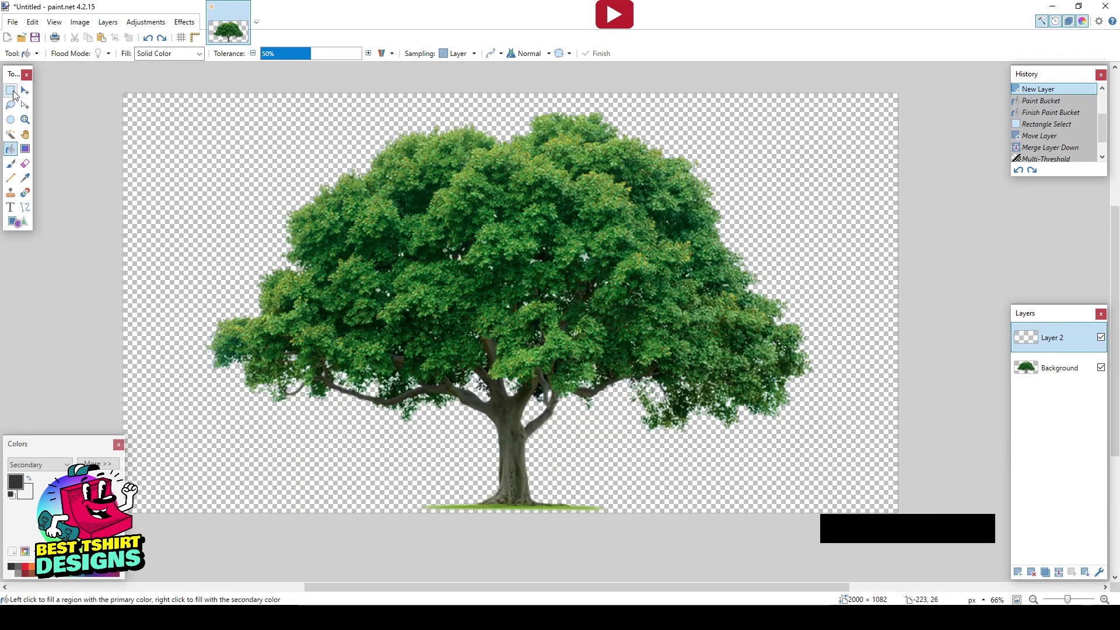
left_click(11, 90)
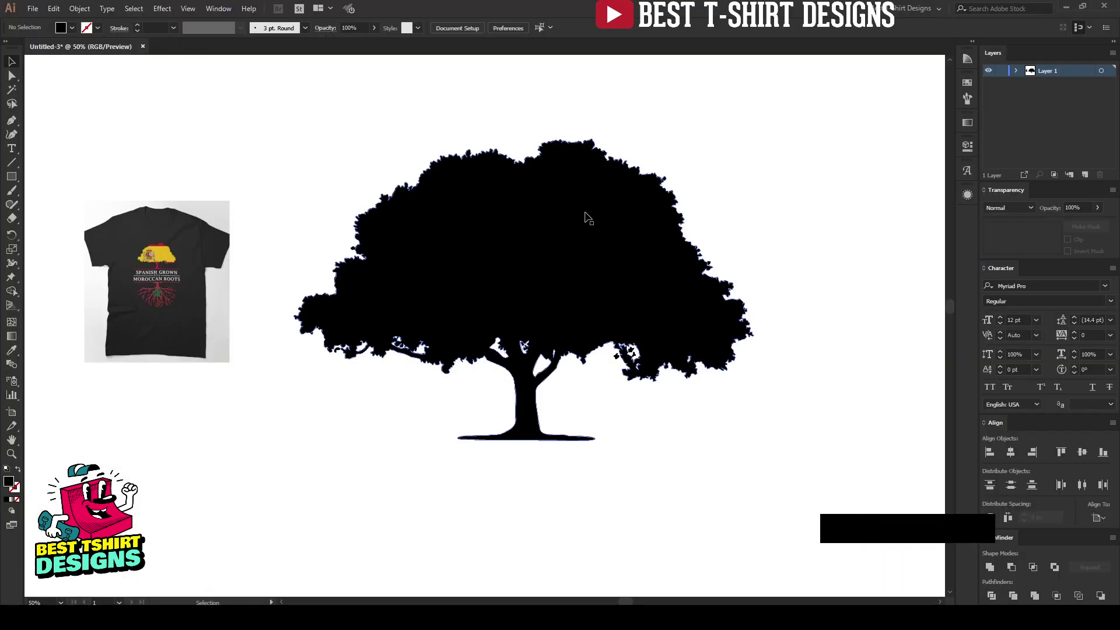
Step: Examine the roots on the T-shirt reference, switch to the browser, and compare candidate root drawings in the "roots png" image results
left_click(336, 506)
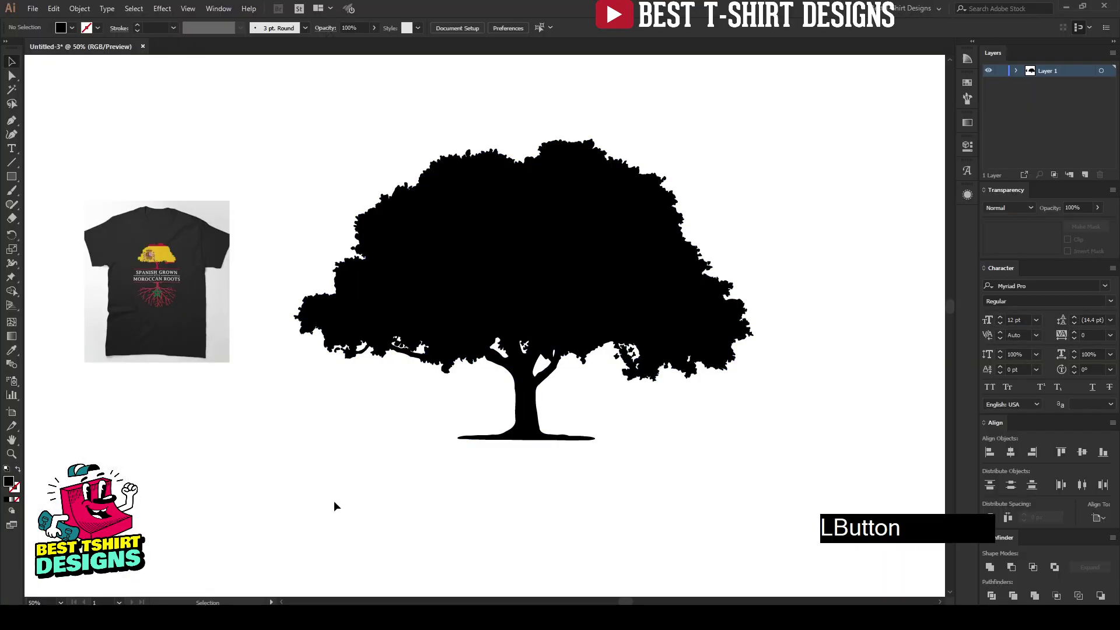
scroll(124, 267, "up", 3, "alt")
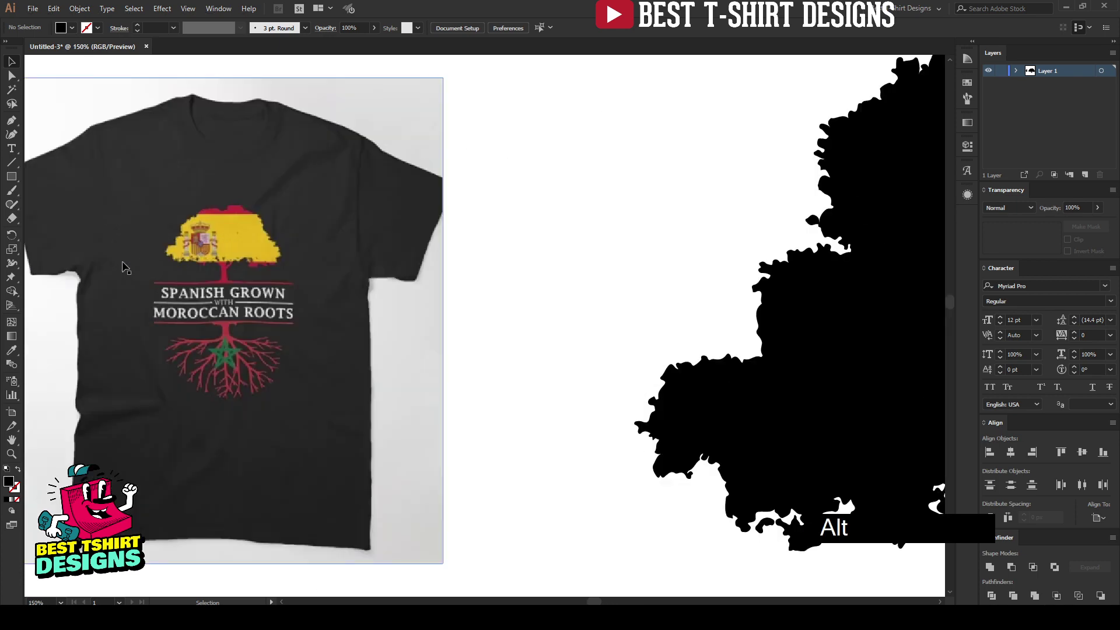
scroll(213, 331, "down", 2, "alt")
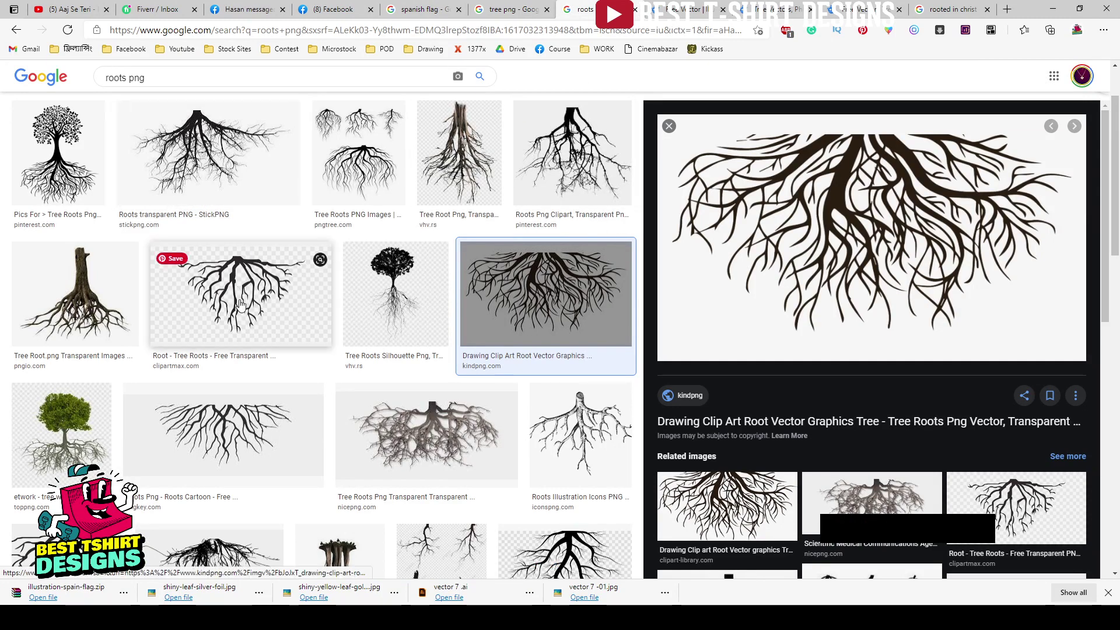
scroll(250, 304, "down", 3)
scroll(250, 304, "down", 3)
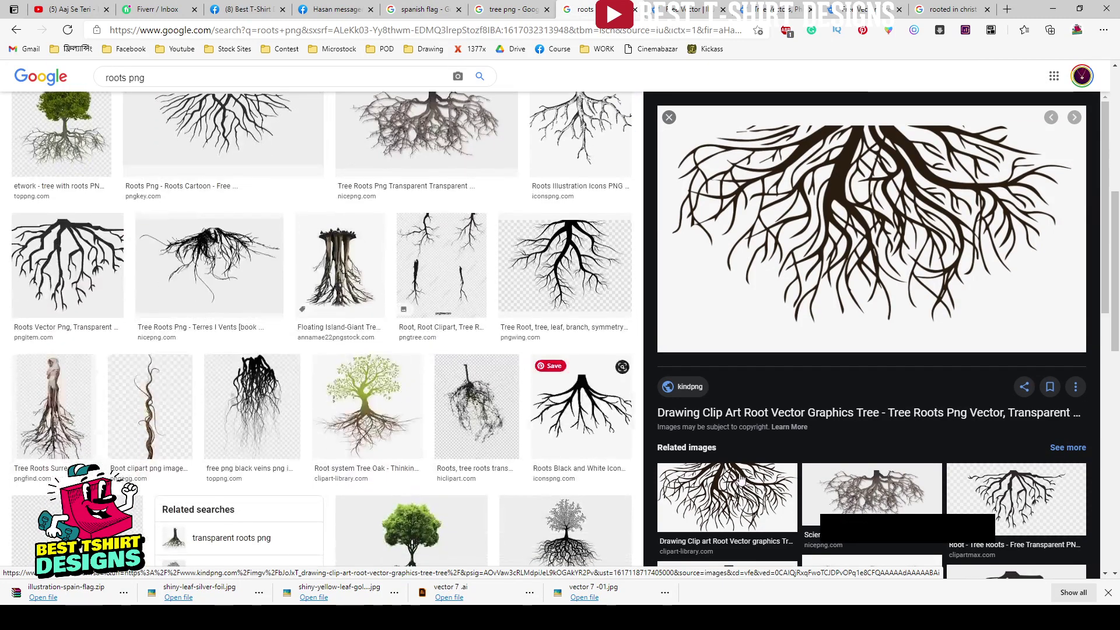
scroll(821, 416, "down", 5)
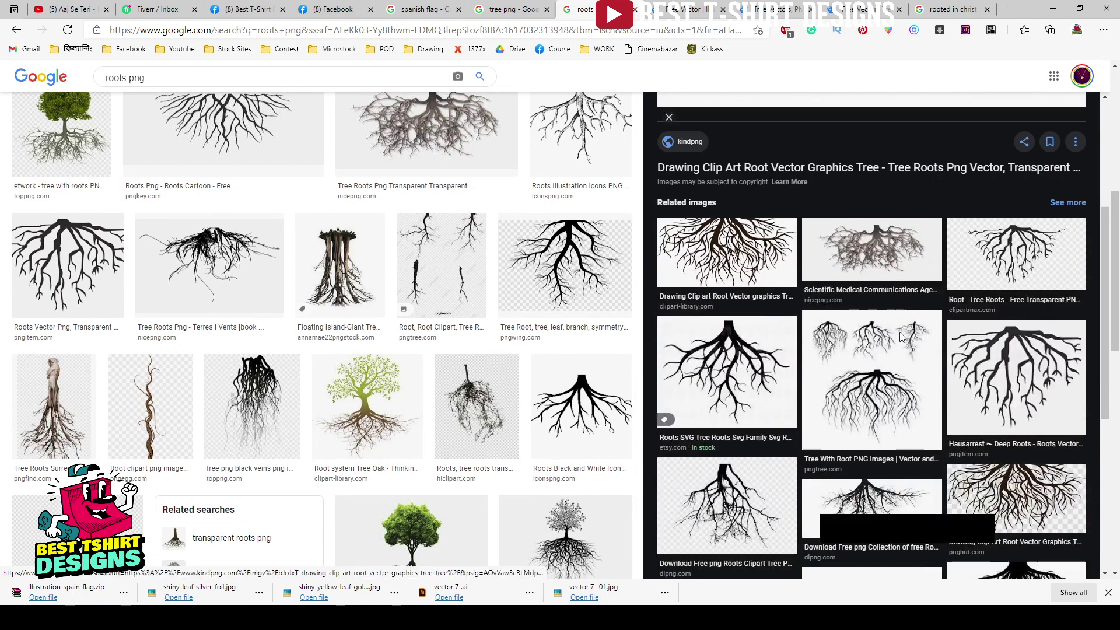
left_click(733, 347)
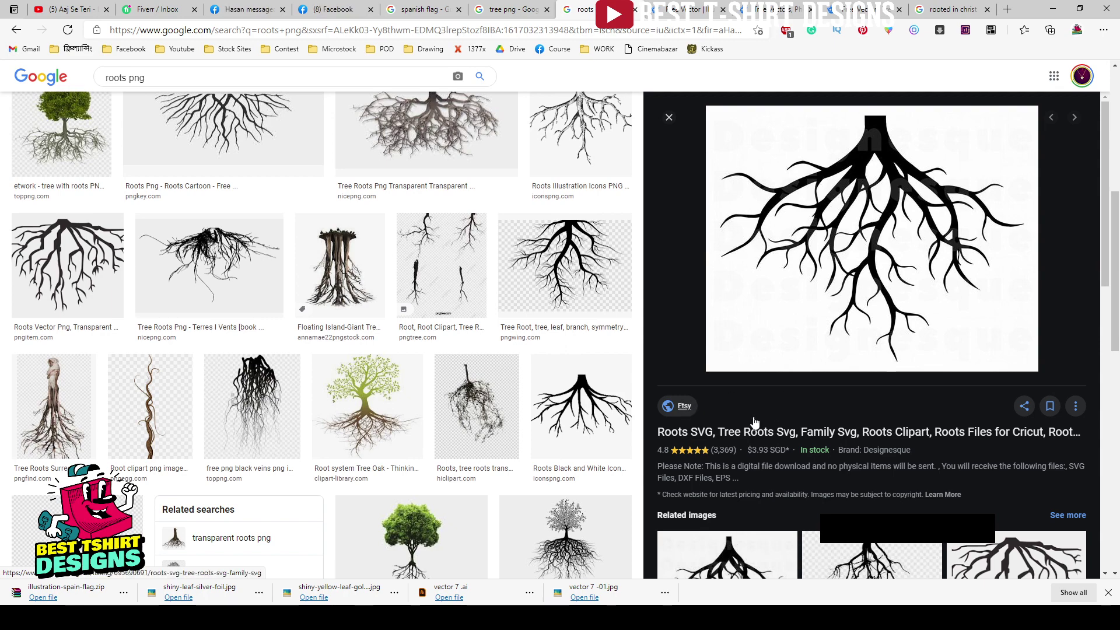
scroll(533, 362, "up", 6)
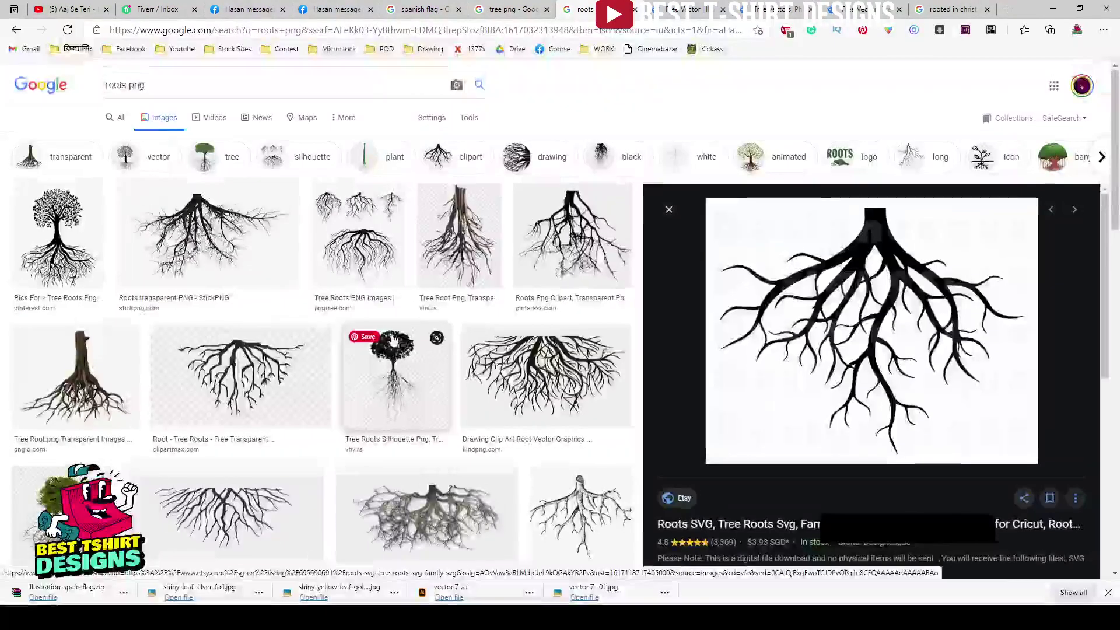
left_click(257, 402)
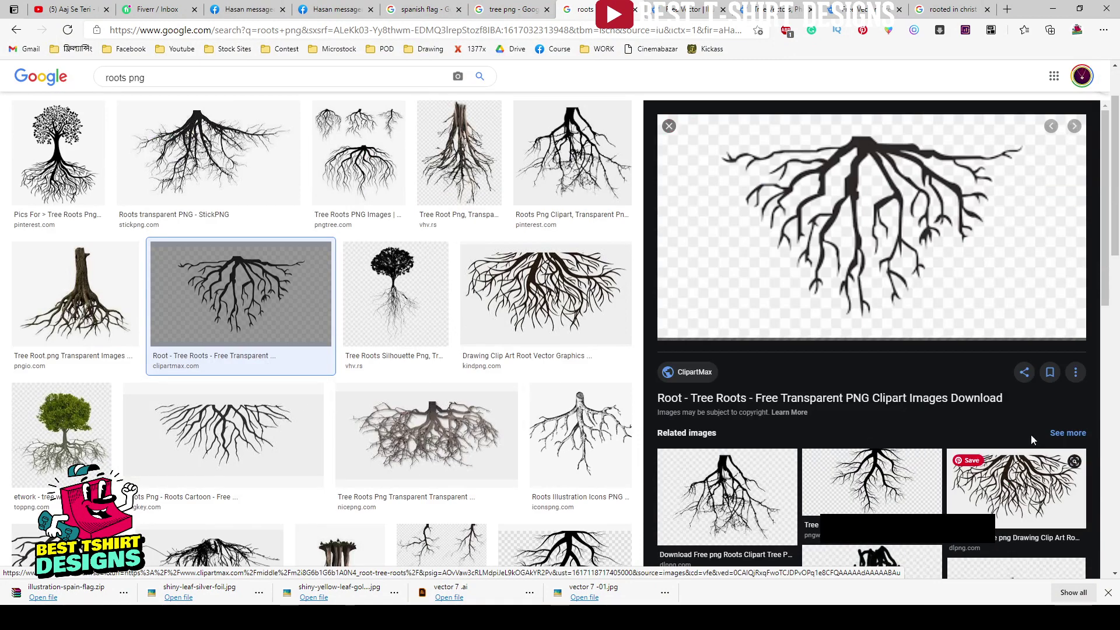
Step: Open the dense DLPNG root drawing from the related images and copy the image
scroll(989, 458, "down", 3)
left_click(1009, 354)
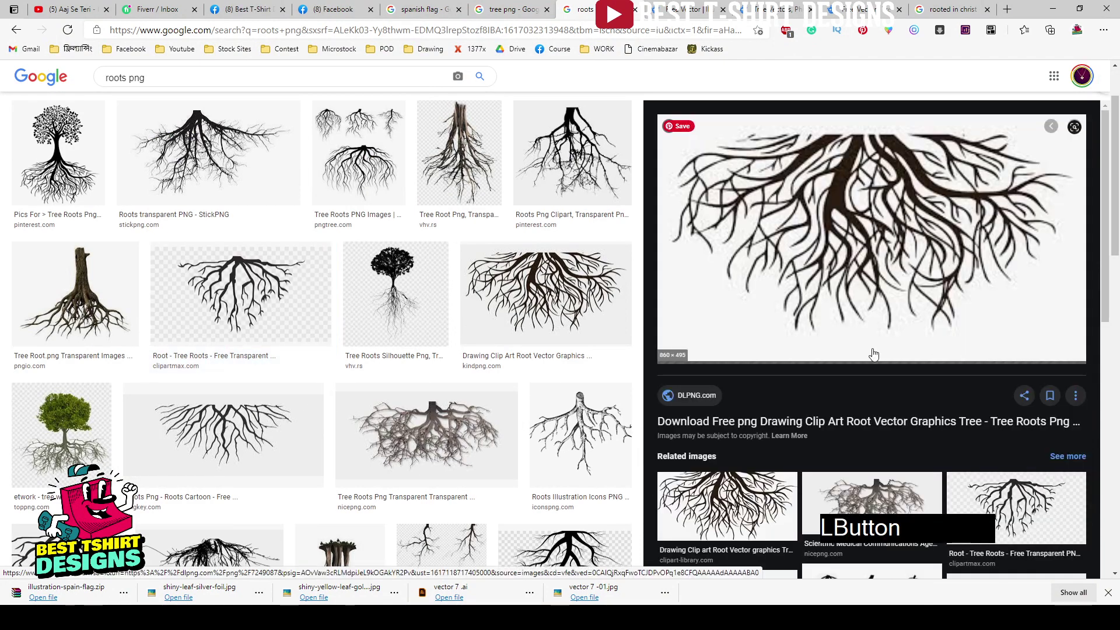
right_click(833, 199)
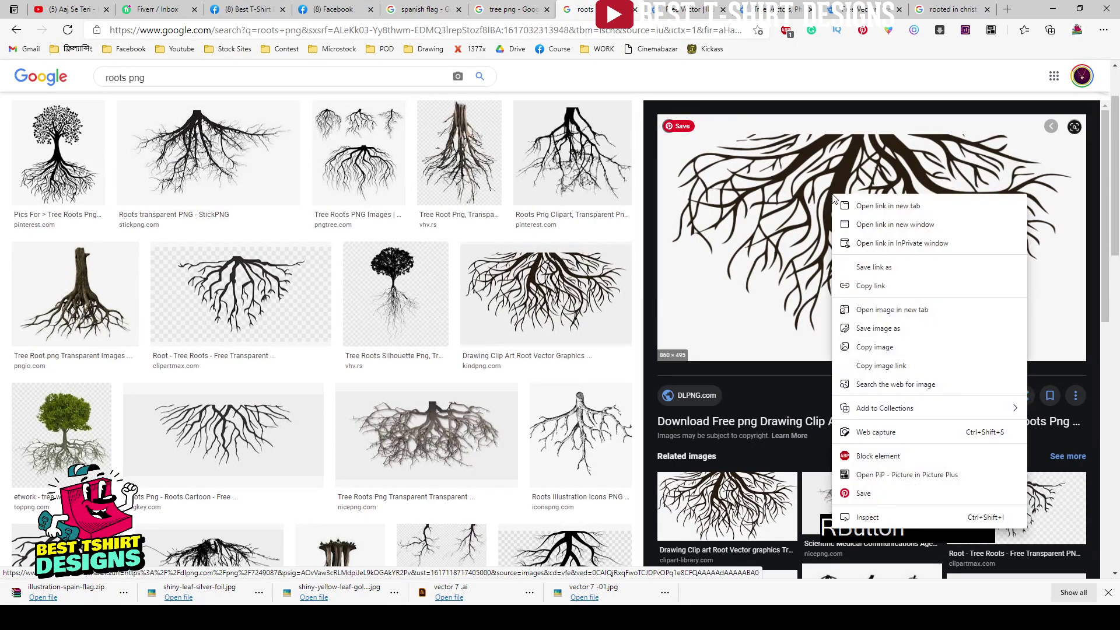
left_click(864, 348)
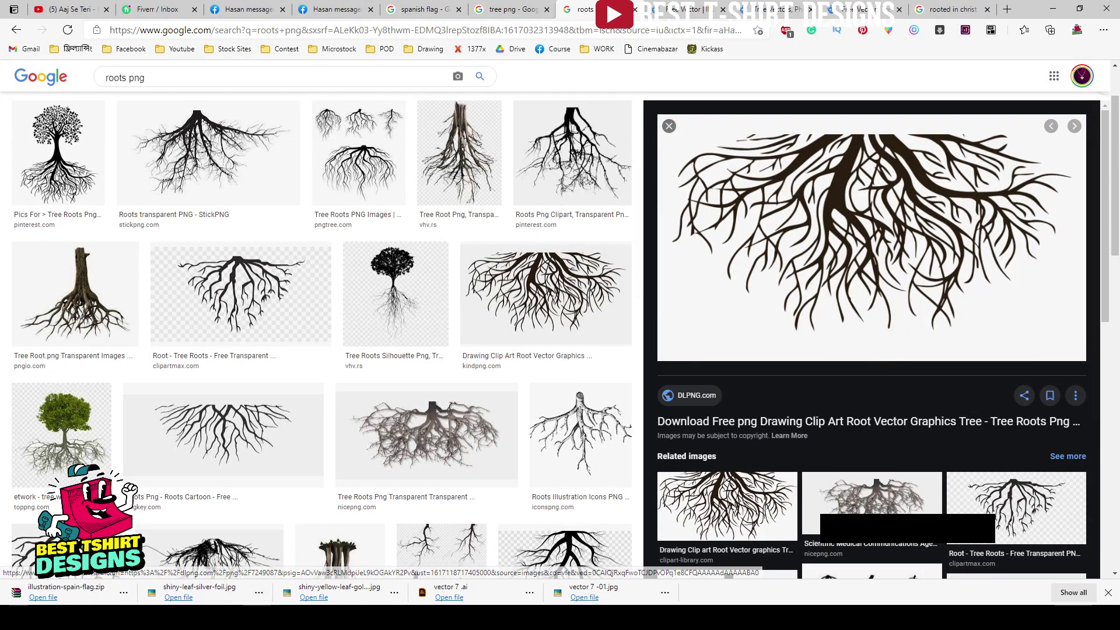
Step: Switch to paint.net, paste and enlarge the roots image on the new layer, and crop the canvas to it
left_click(283, 617)
key("ctrl+v")
left_click_drag(446, 289, 623, 447)
key("ctrl+shift+x")
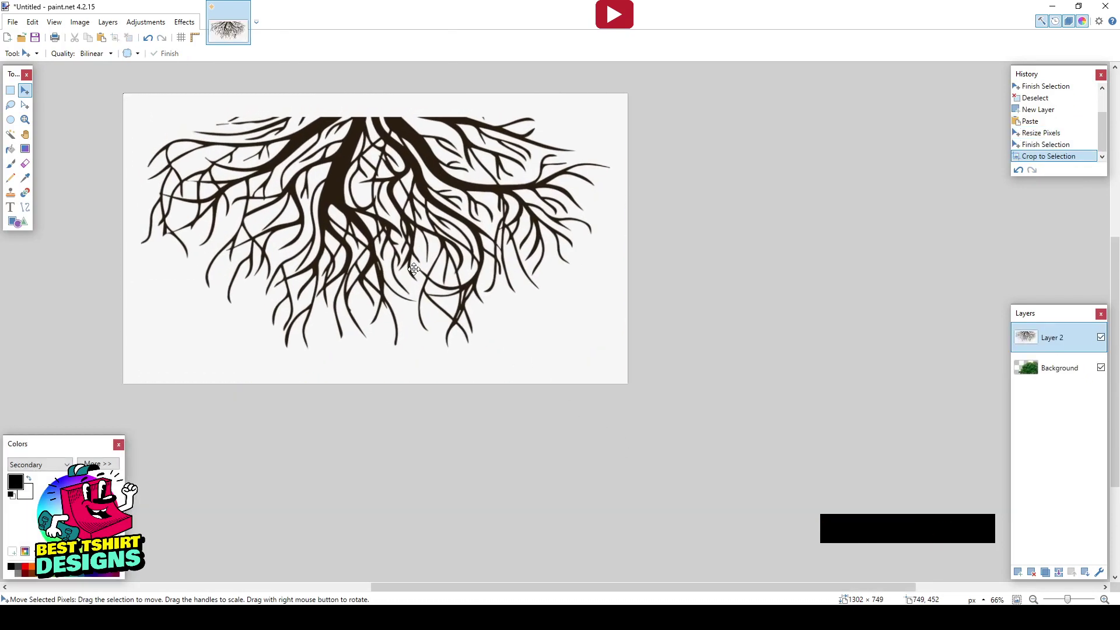
left_click(185, 25)
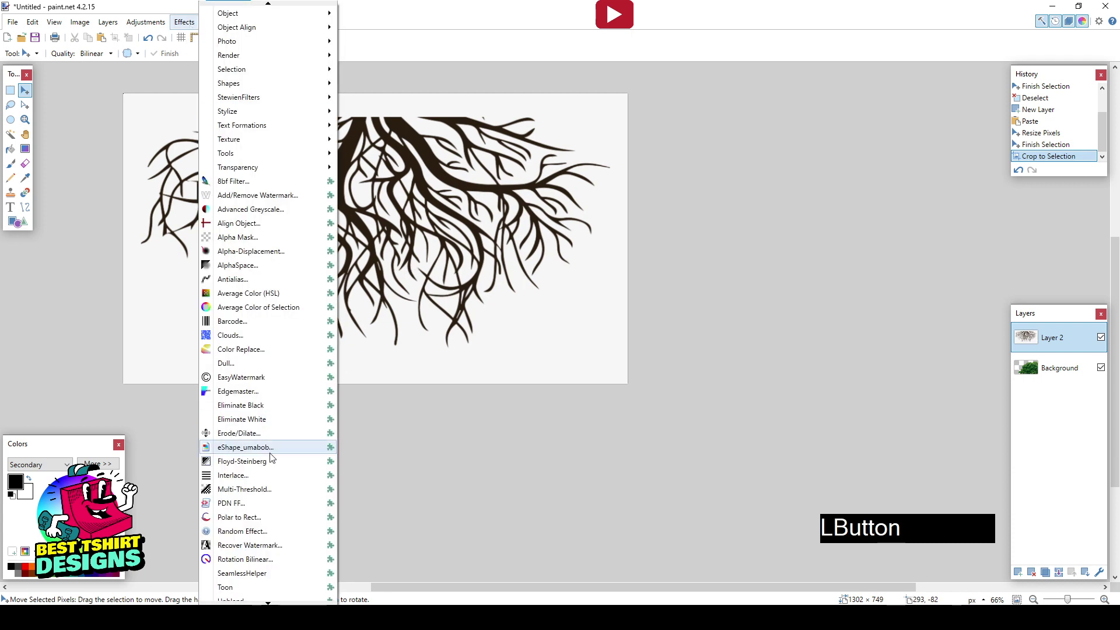
left_click(266, 497)
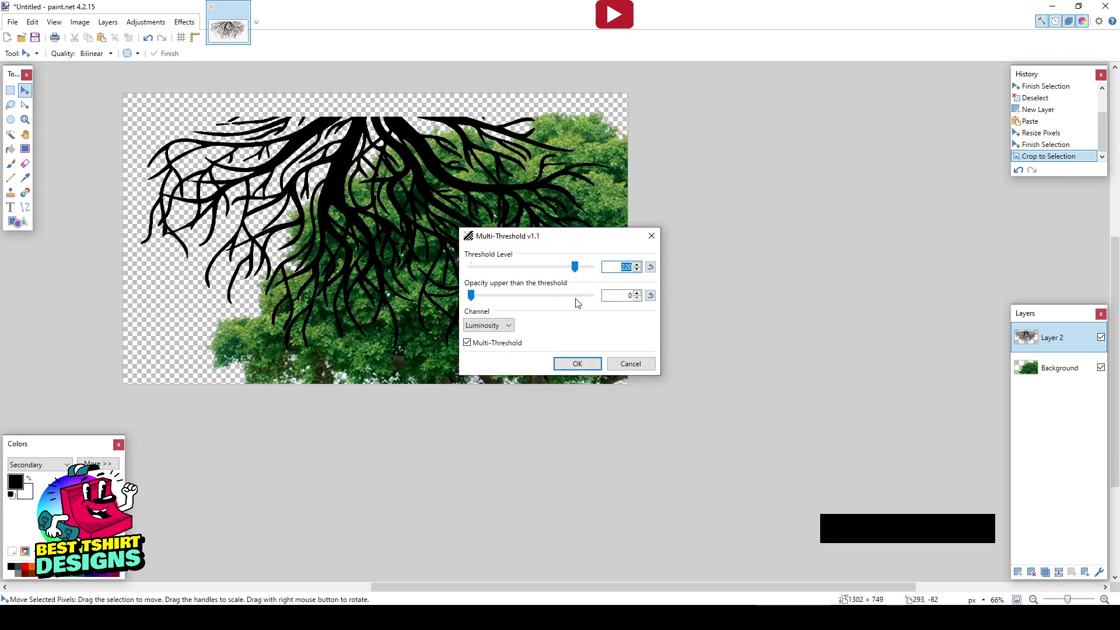
left_click(622, 363)
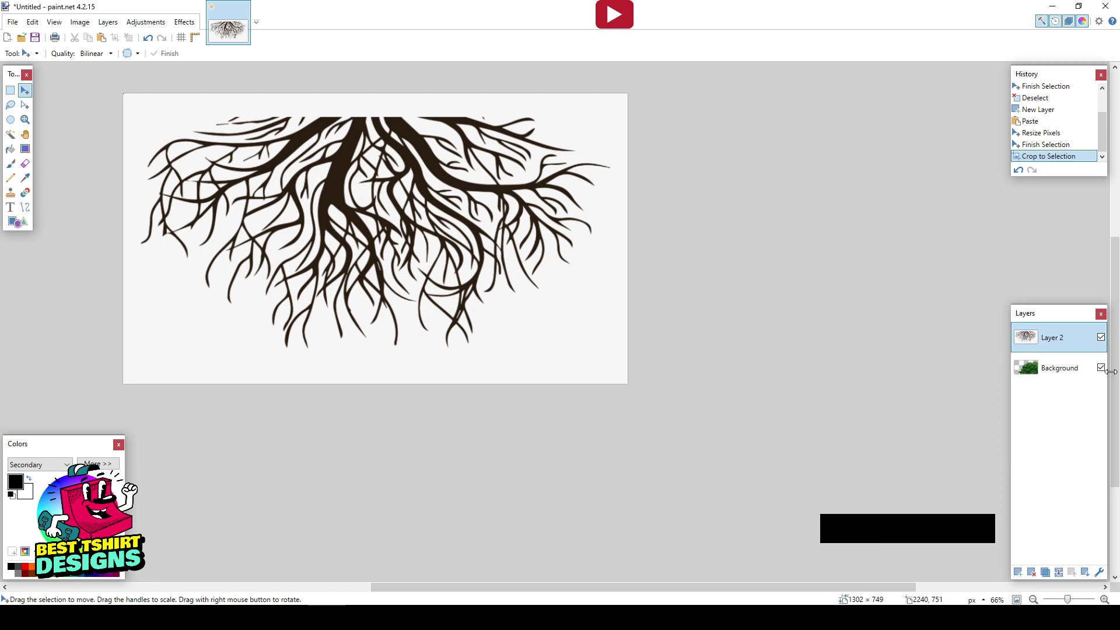
Step: With the Background layer hidden, copy the roots image into the Illustrator document and place it below the T-shirt reference
left_click(1101, 368)
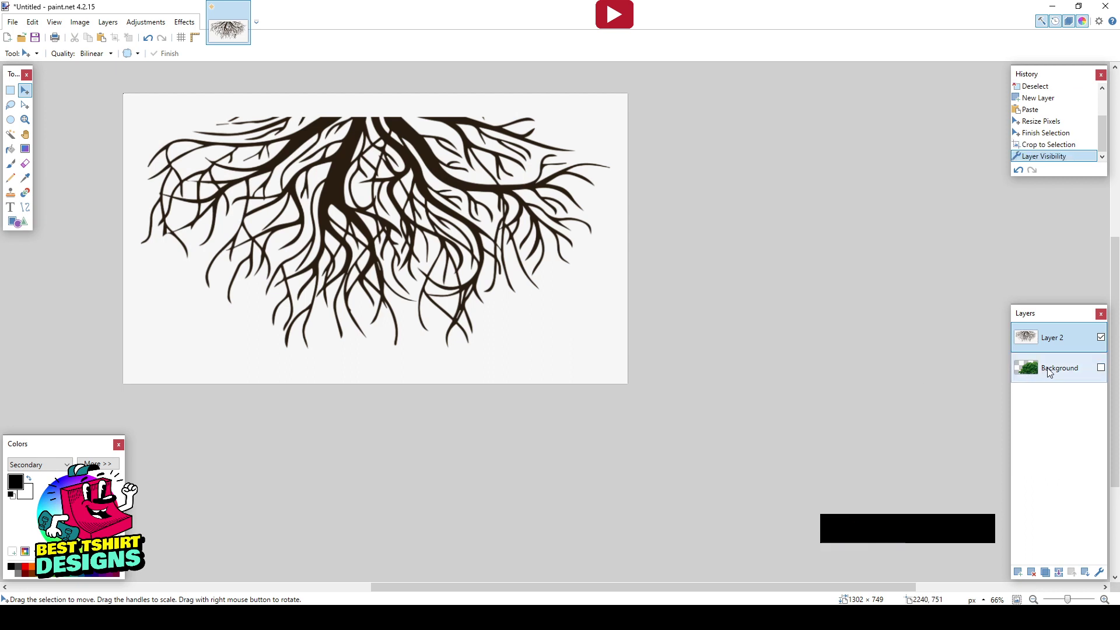
key("ctrl+a")
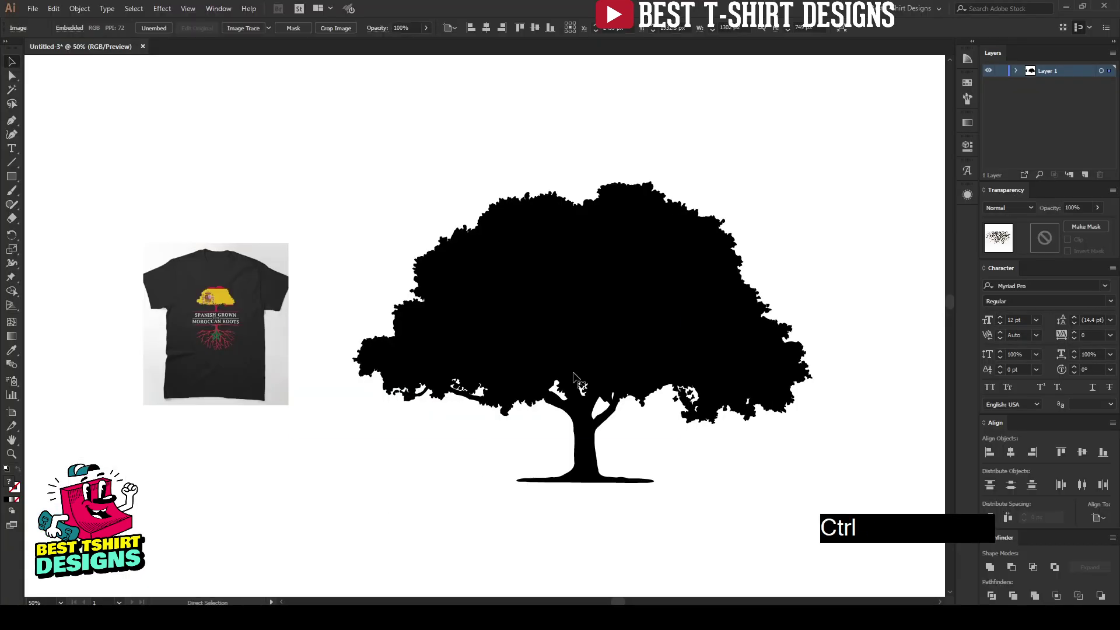
key("ctrl+v")
left_click(509, 158)
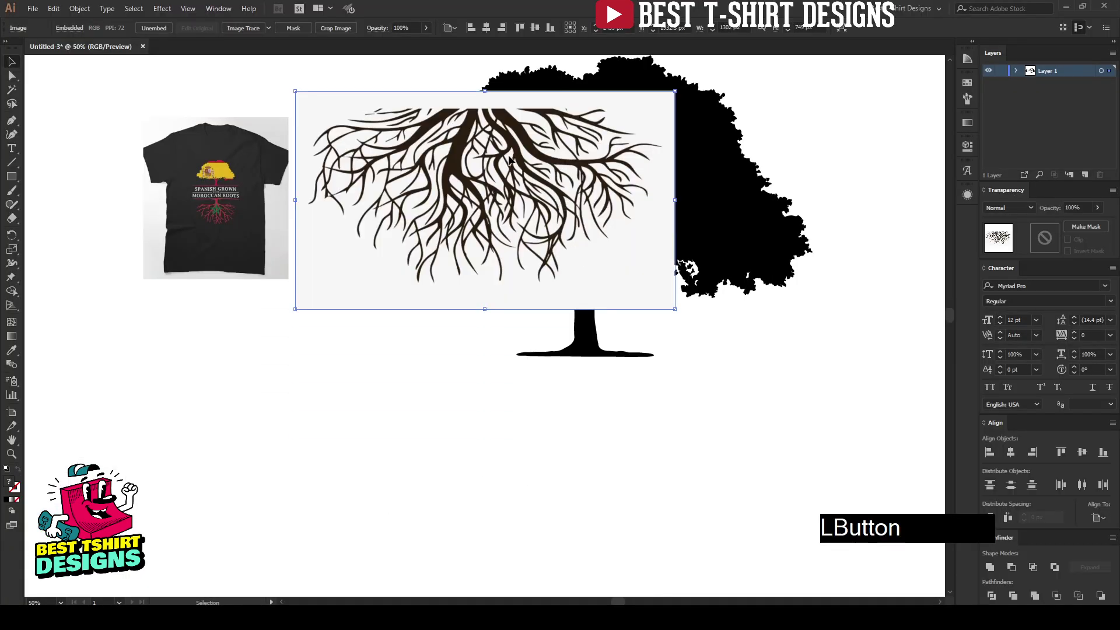
mouse_move(509, 159)
left_mouse_down()
mouse_move(469, 399)
mouse_move(383, 427)
left_mouse_up()
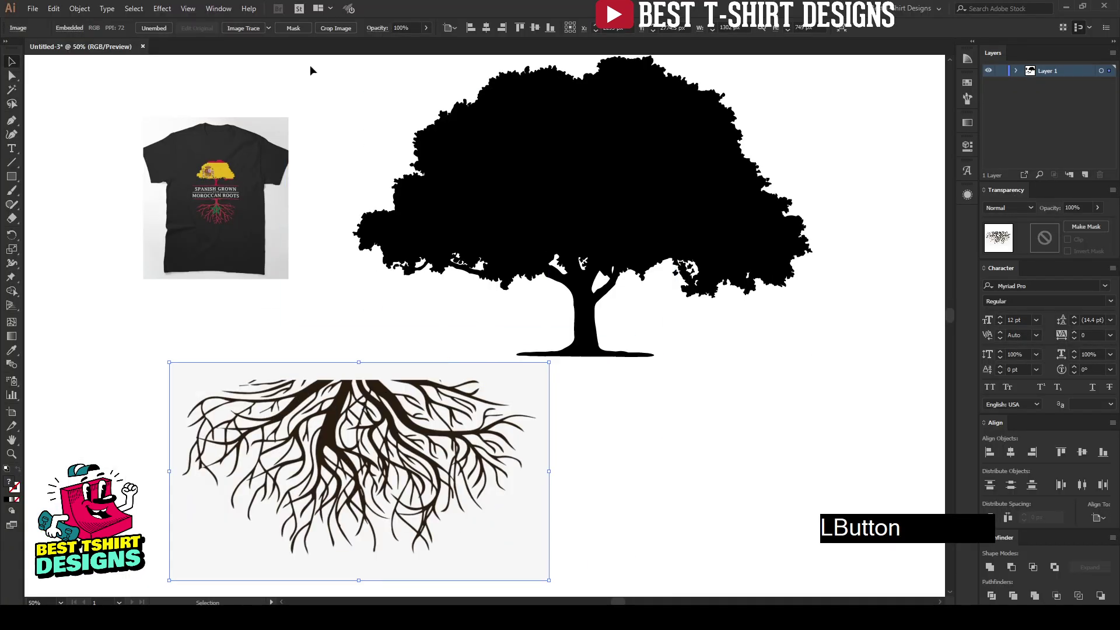
Step: Image-trace the roots with the Silhouettes preset, set the threshold to 178, and expand the result into vector paths
left_click(268, 28)
left_click(306, 173)
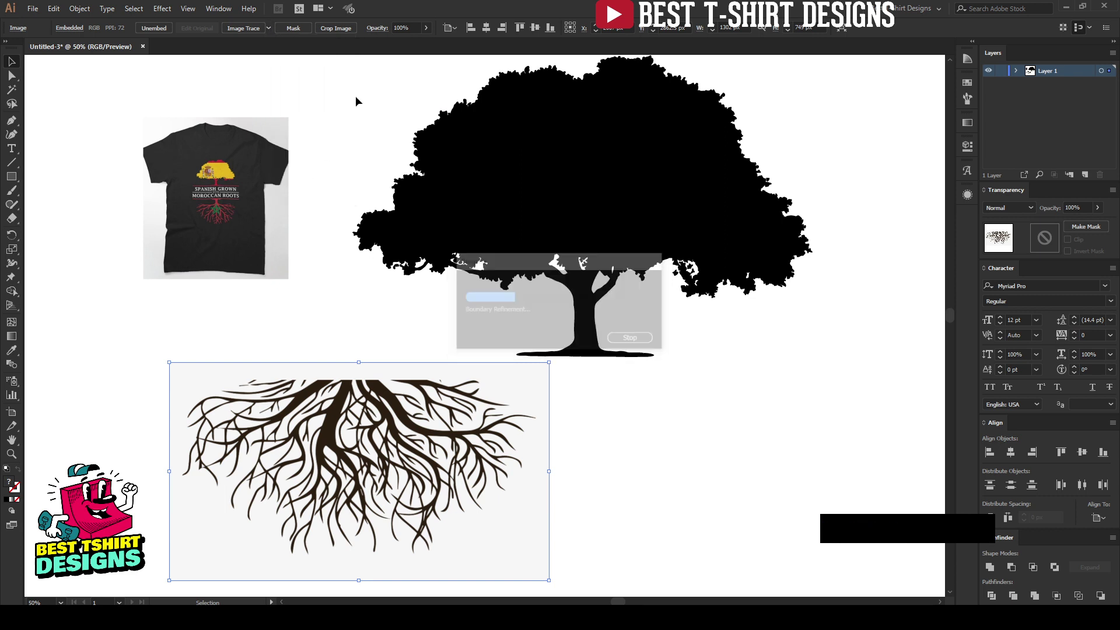
left_click(131, 29)
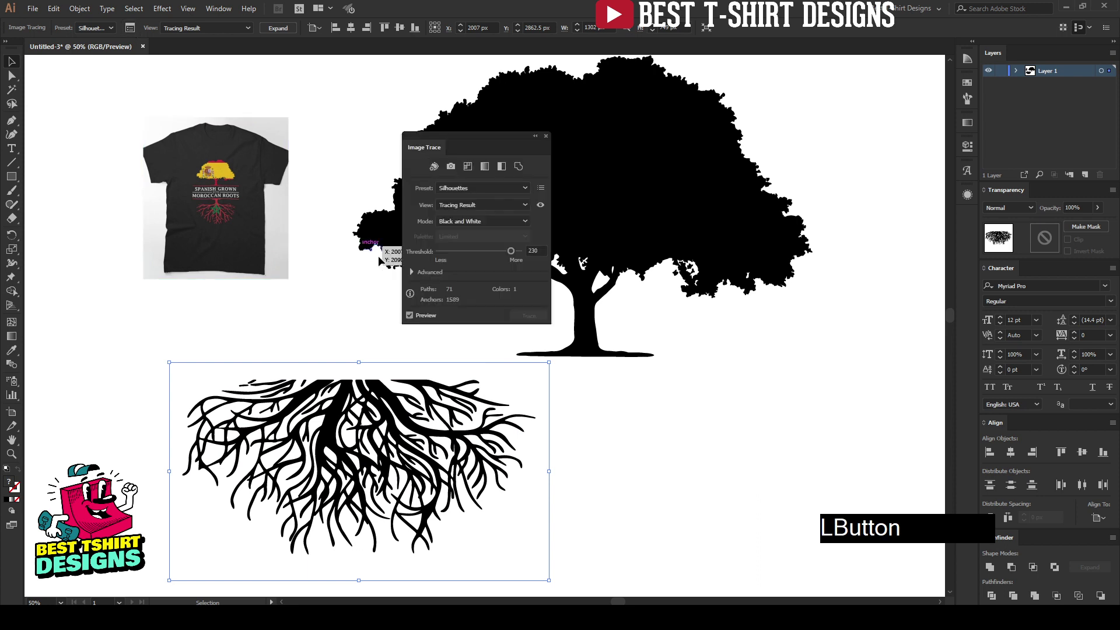
left_click(496, 251)
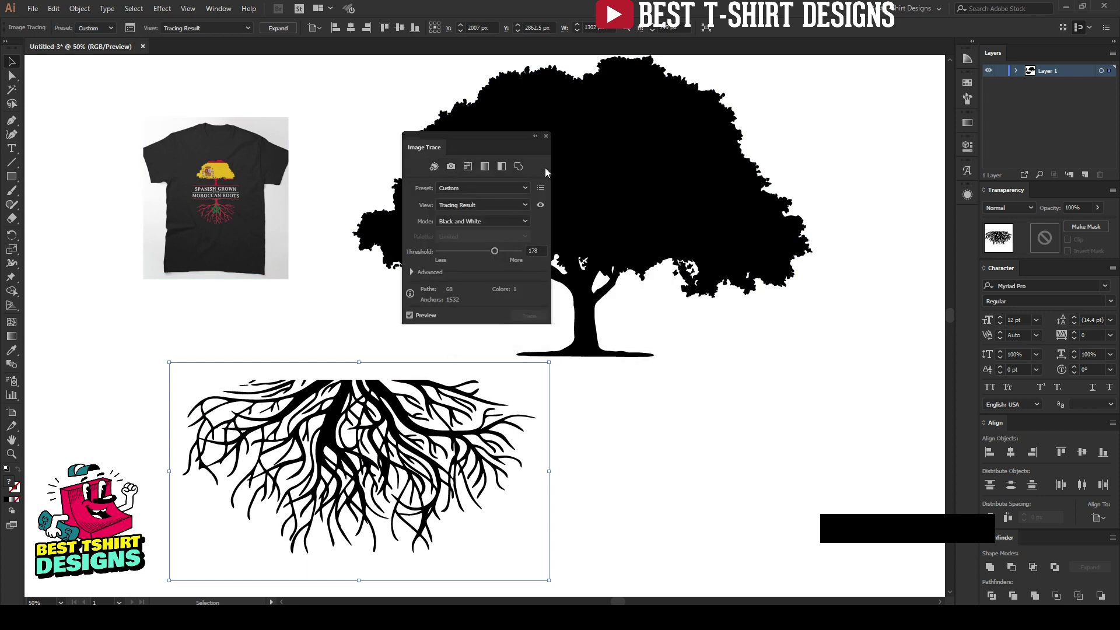
left_click(545, 136)
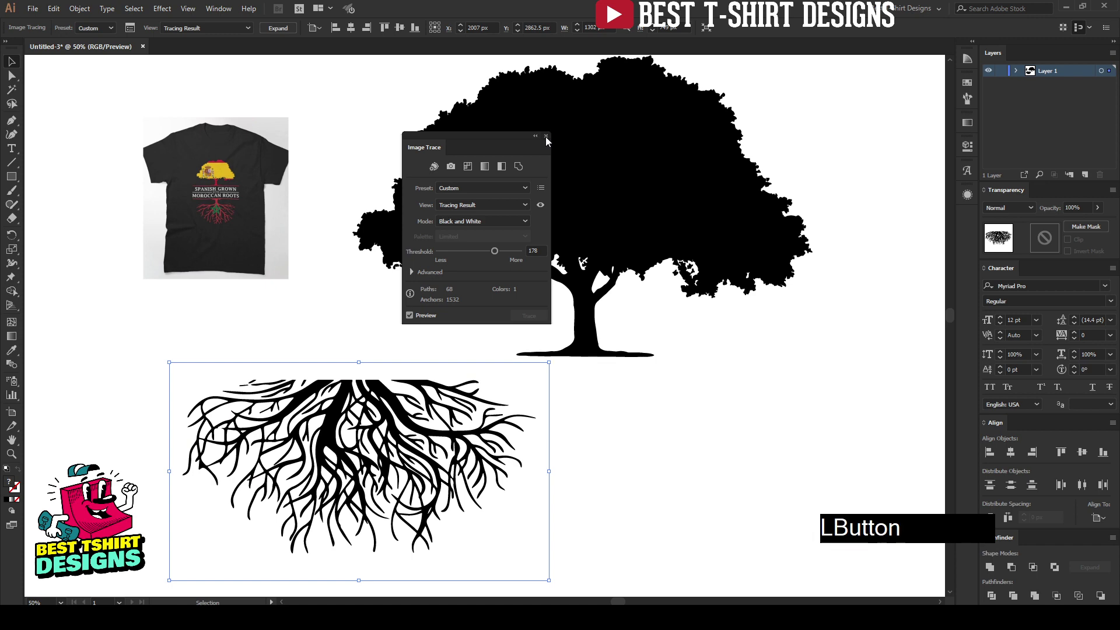
left_click(278, 28)
Step: Move the vector roots directly beneath the tree trunk, and select tree and roots with alignment set to Align to Selection
scroll(354, 316, "down", 1)
mouse_move(361, 379)
left_mouse_down()
mouse_move(380, 392)
mouse_move(501, 397)
mouse_move(516, 386)
left_mouse_up()
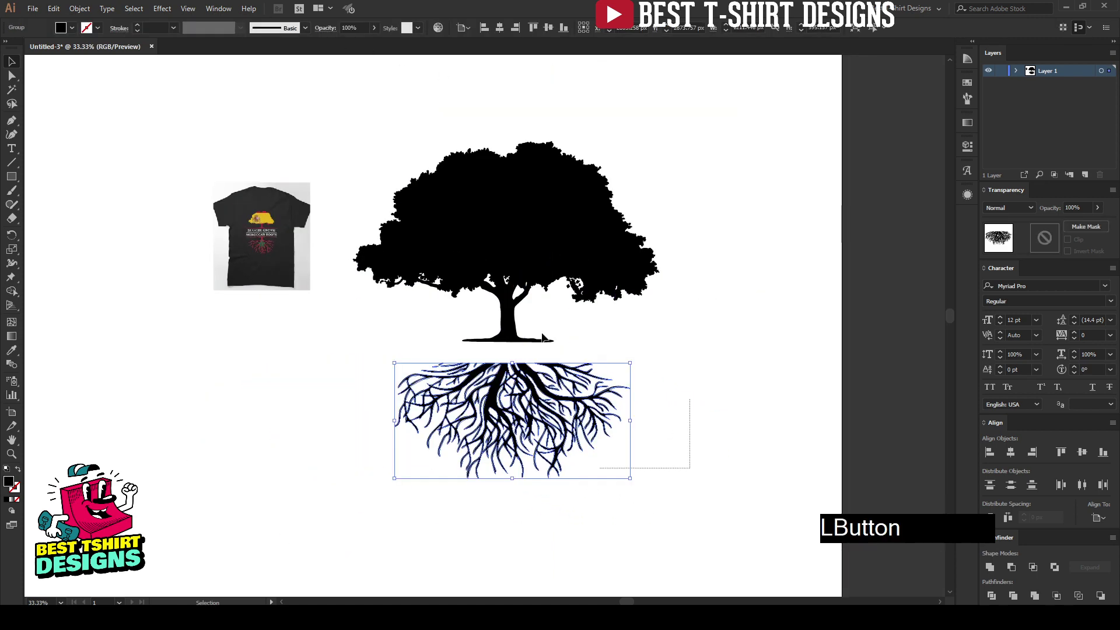
left_click_drag(543, 335, 430, 110)
left_click(462, 29)
left_click(473, 41)
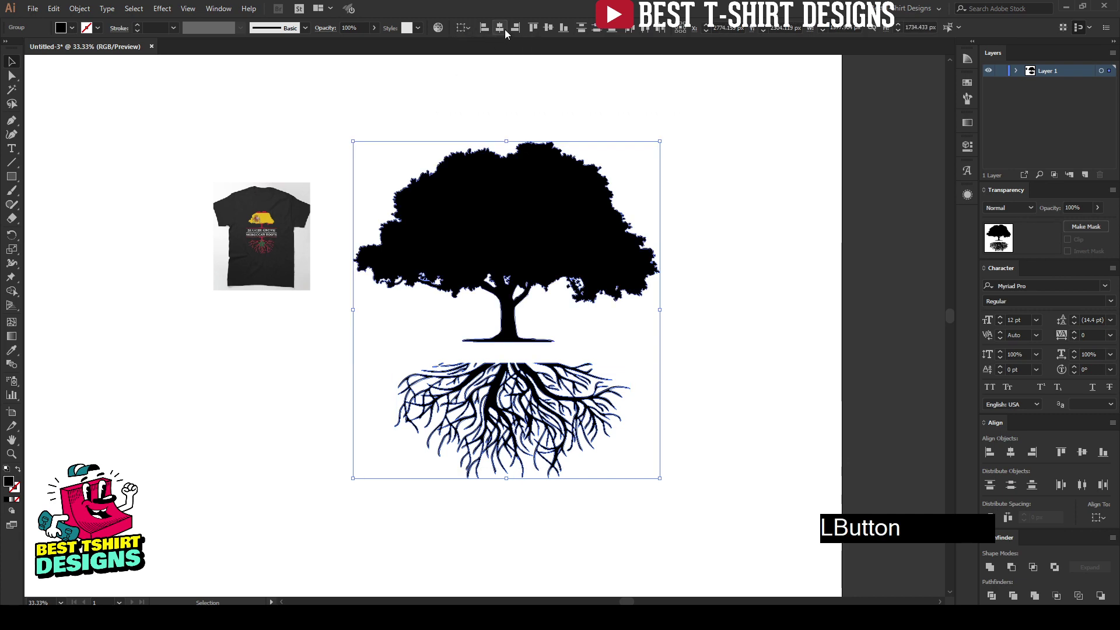
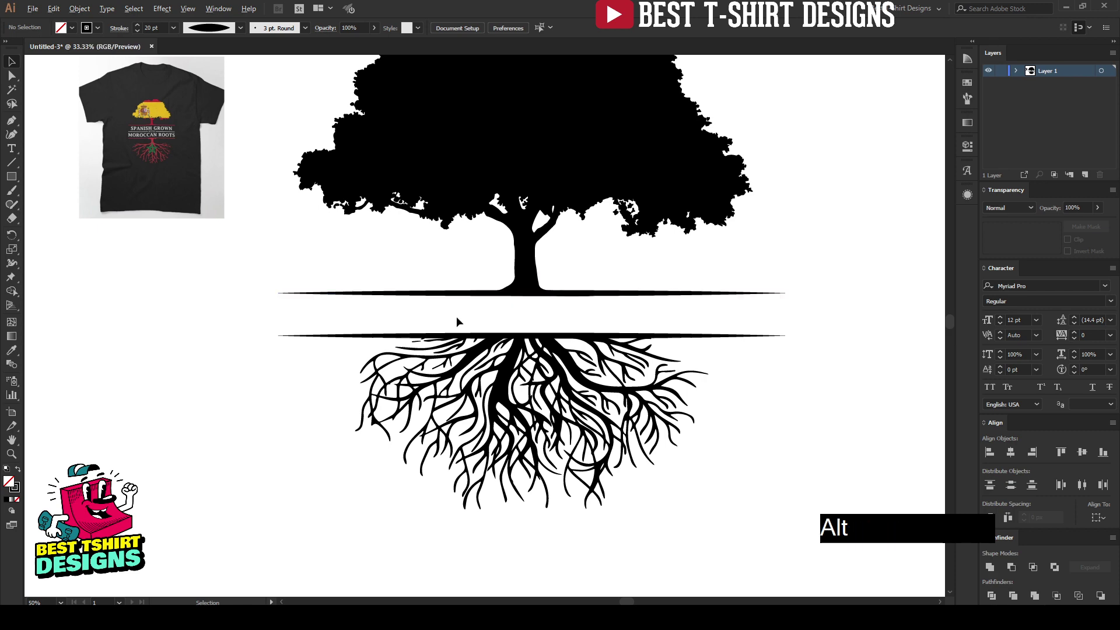
Step: Move the roots and the lower tapered line down together to widen the text gap between the two lines, and deselect them
scroll(457, 318, "down", 1)
key("space")
left_click_drag(571, 263, 492, 272)
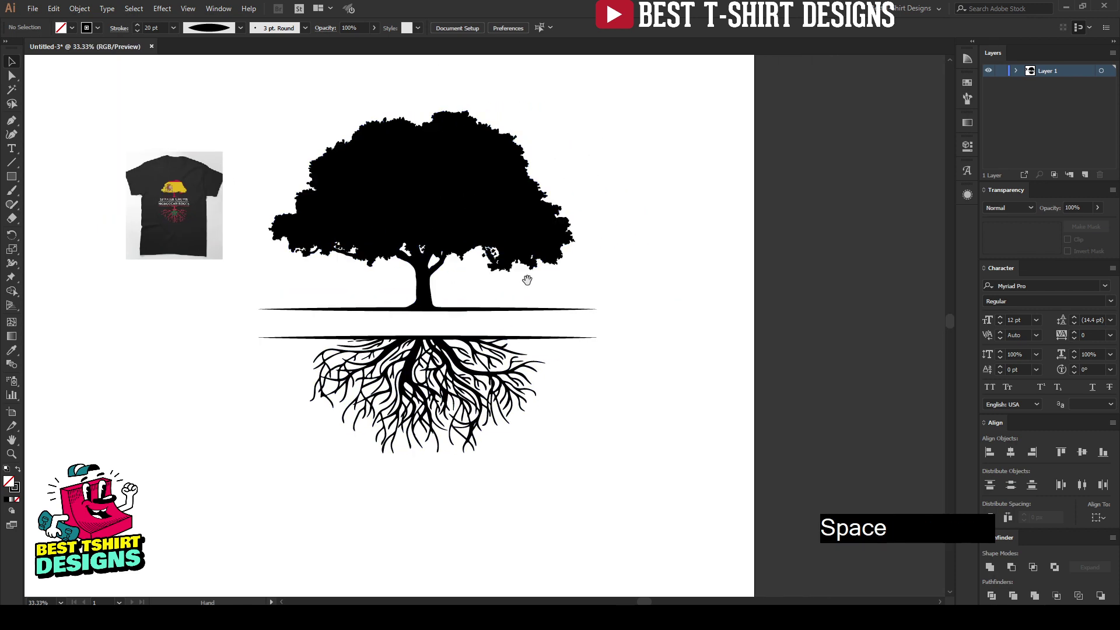
left_click(474, 288)
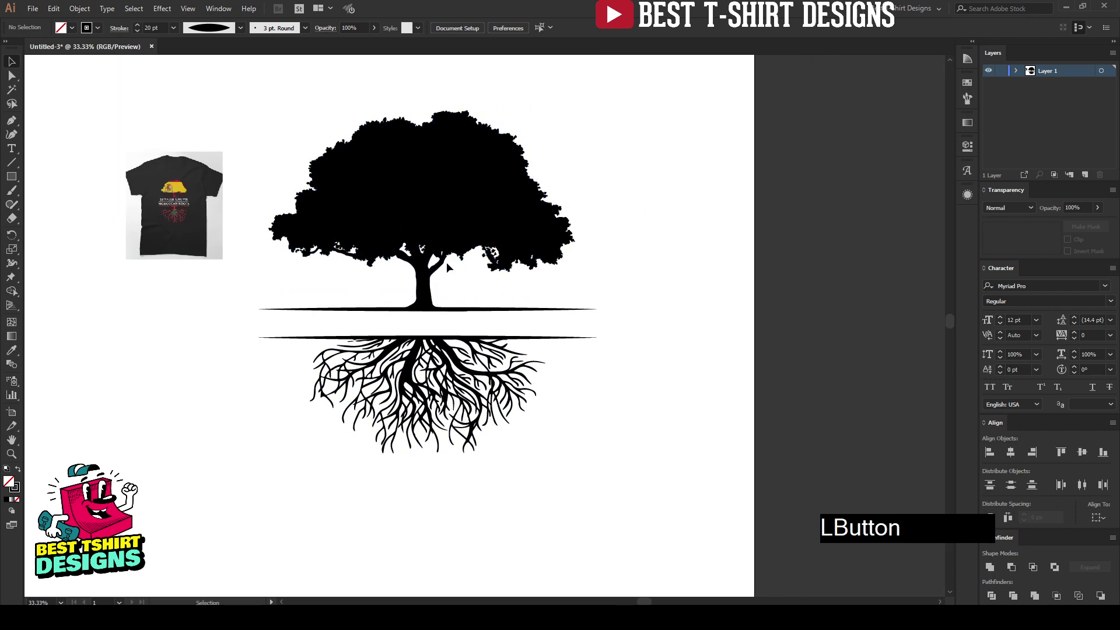
left_click_drag(431, 320, 474, 401)
key("shift+Down")
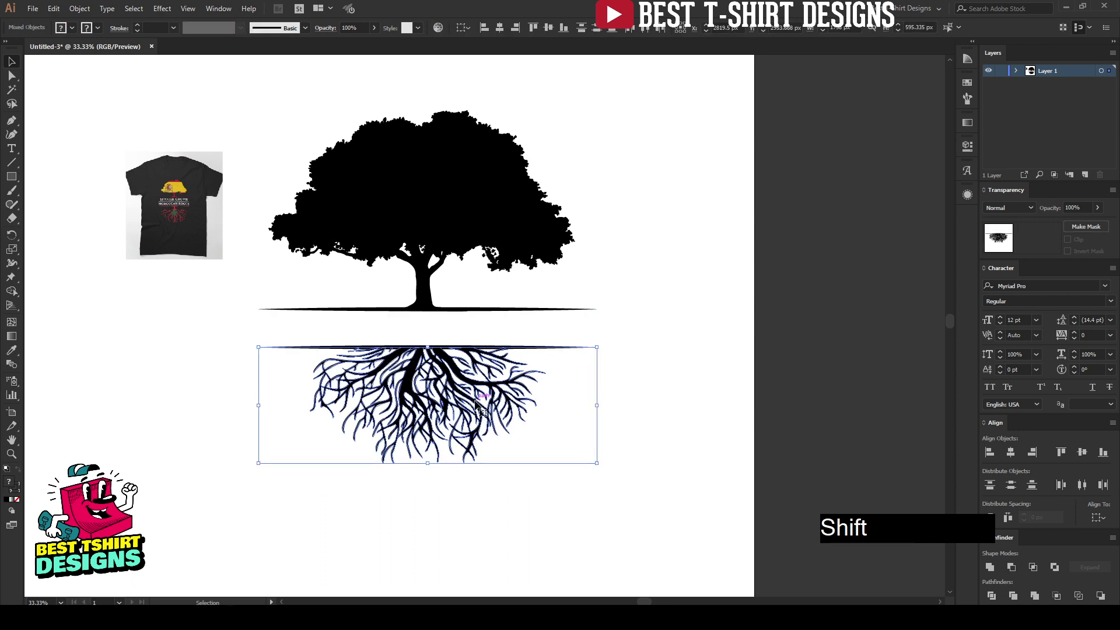
left_click(523, 335)
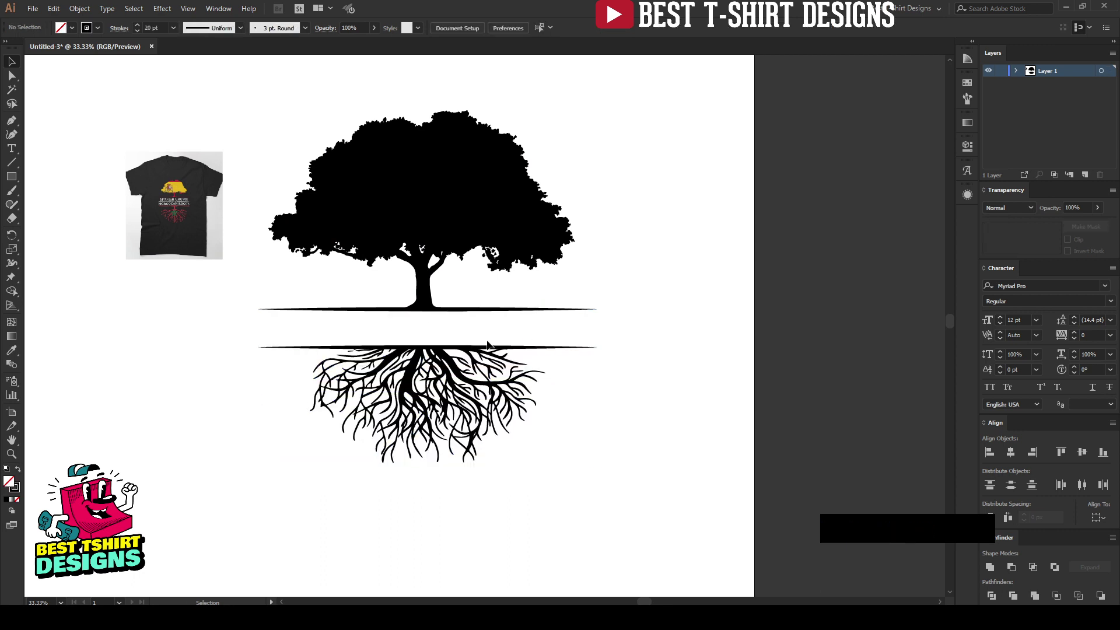
Step: Duplicate the complete design of tree, tapered lines and roots onto the empty area beside the artboard
scroll(169, 179, "up", 3, "alt")
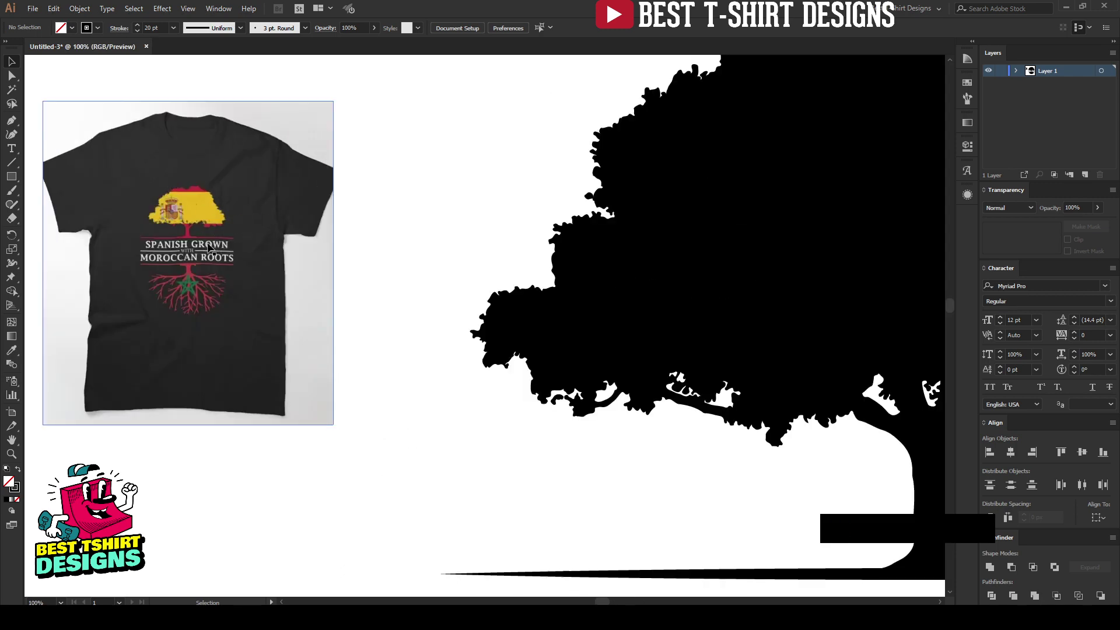
scroll(173, 203, "up", 2, "alt")
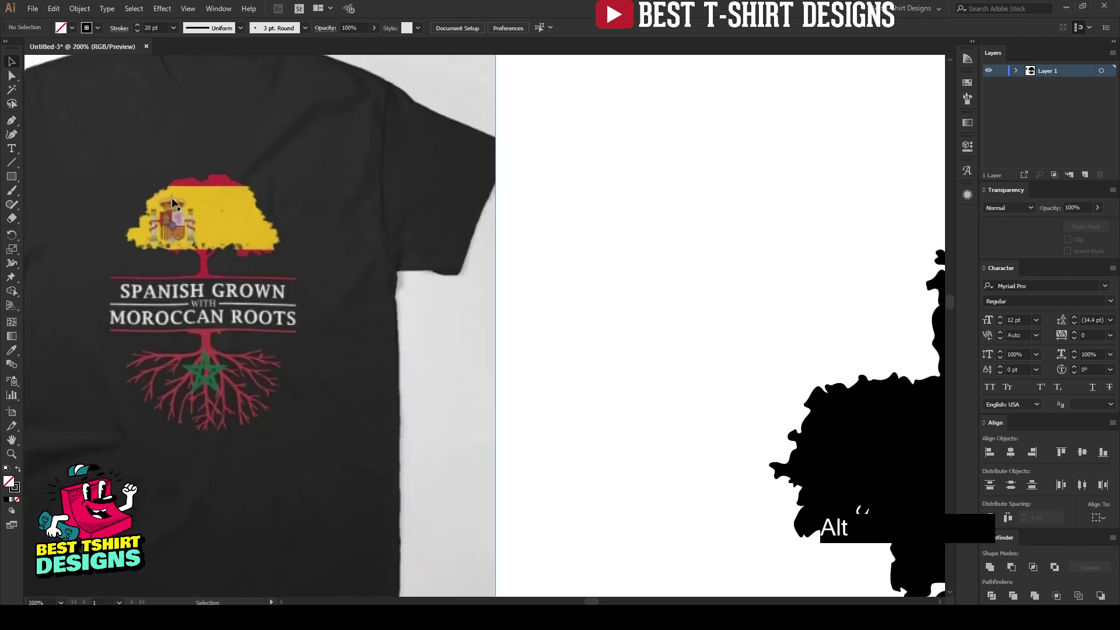
scroll(150, 191, "down", 5, "alt")
scroll(386, 220, "down", 1, "alt")
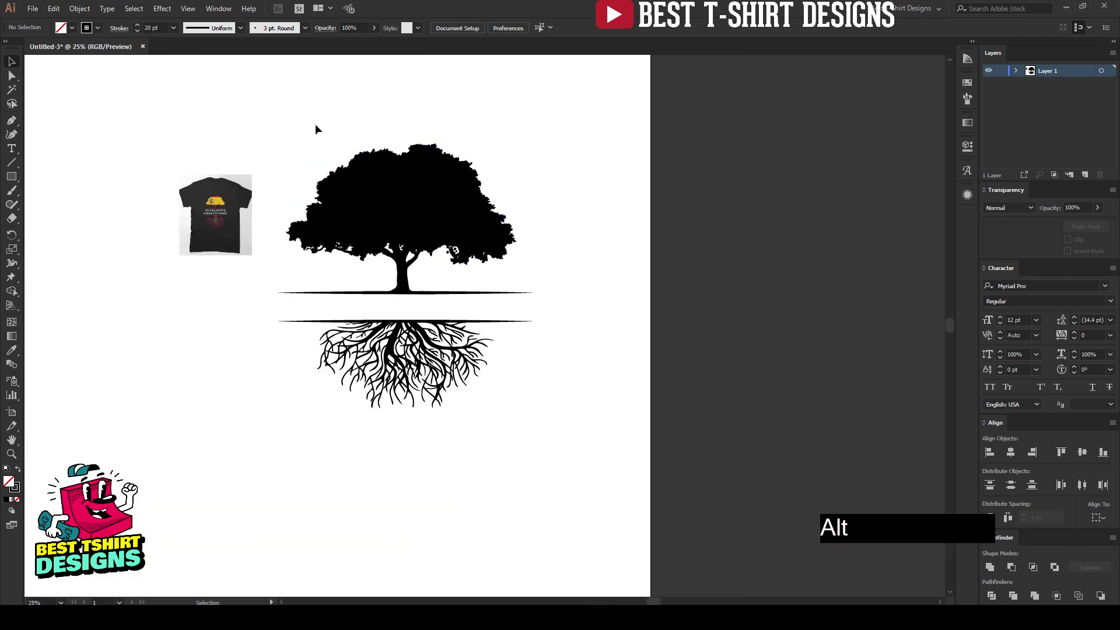
left_click_drag(310, 120, 525, 204)
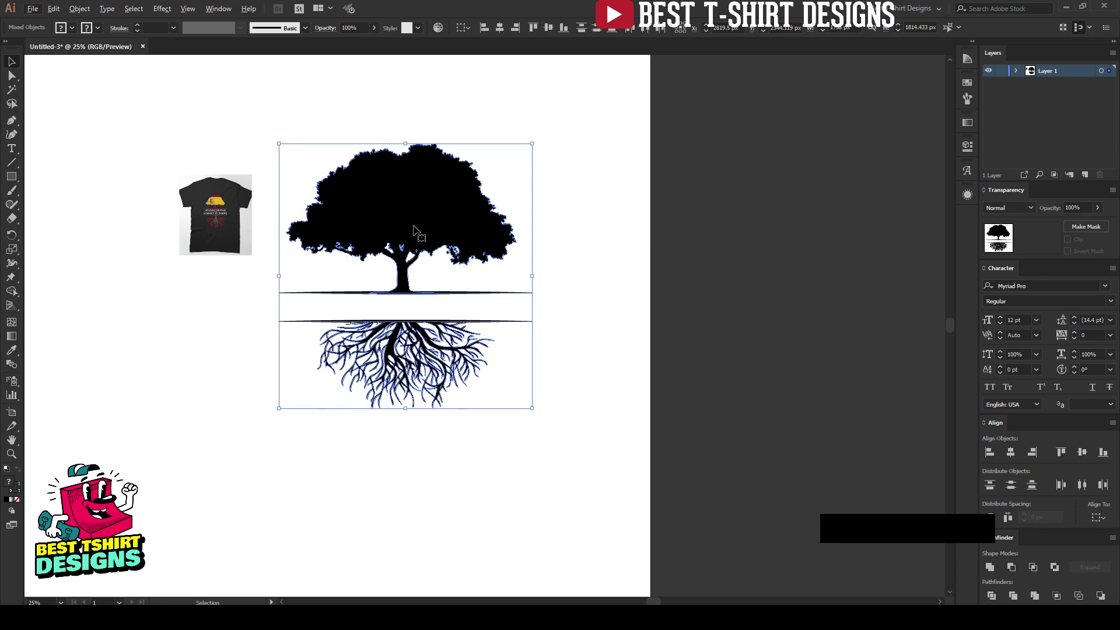
left_click_drag(416, 230, 792, 232, "alt")
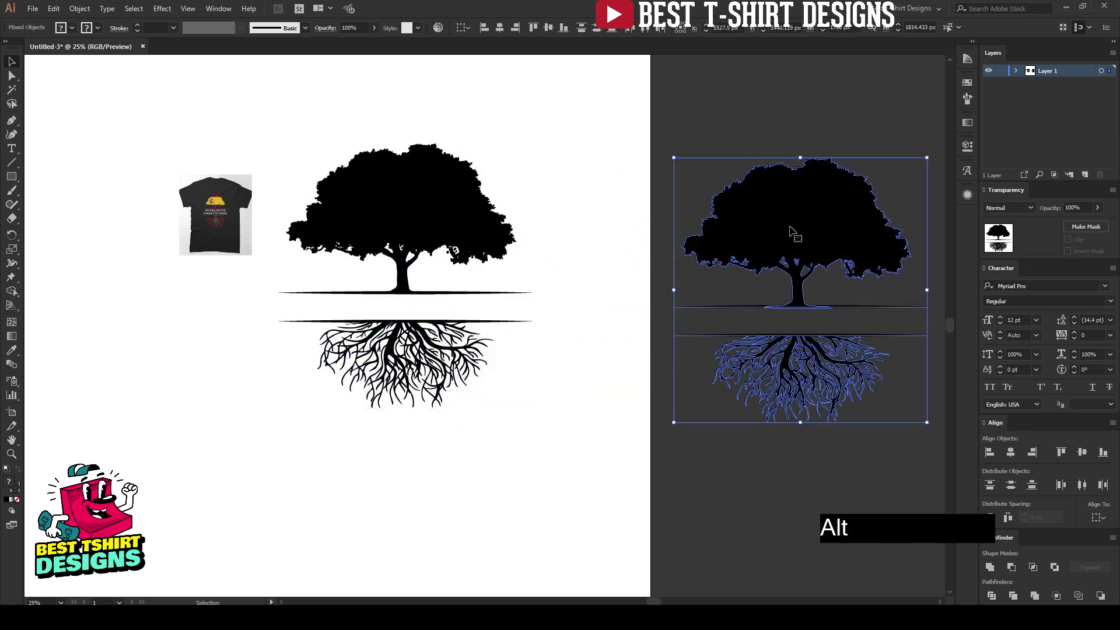
Step: Deselect the duplicated design, and open the Spanish flag vector from the illustration-spain-flag archive in the 104 Foil folder
left_click(581, 382)
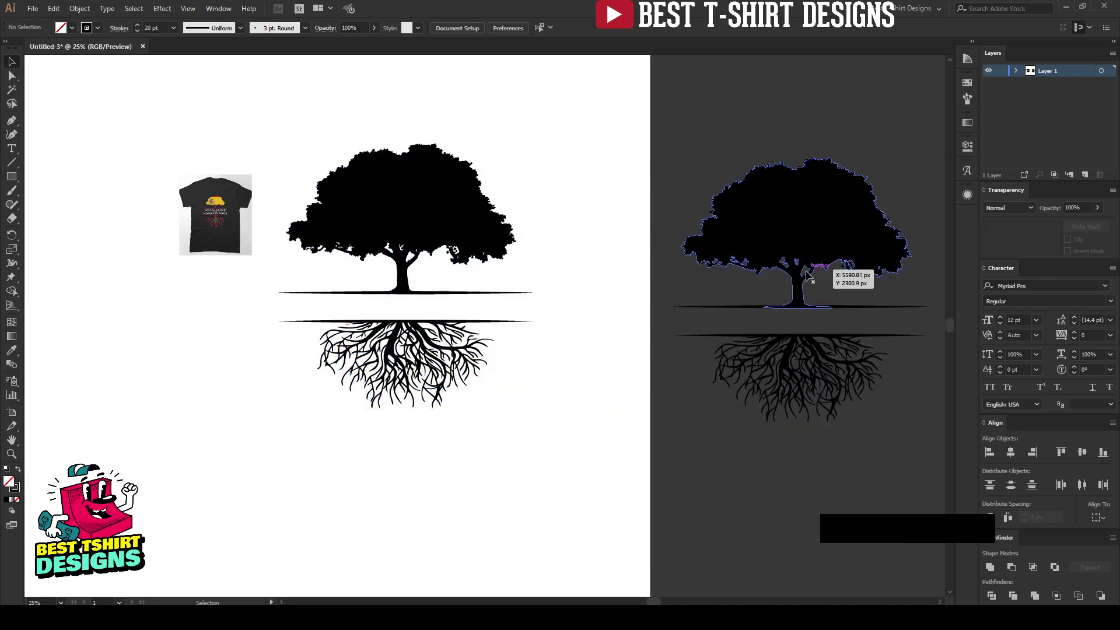
left_click(541, 331)
scroll(353, 181, "up", 1, "alt")
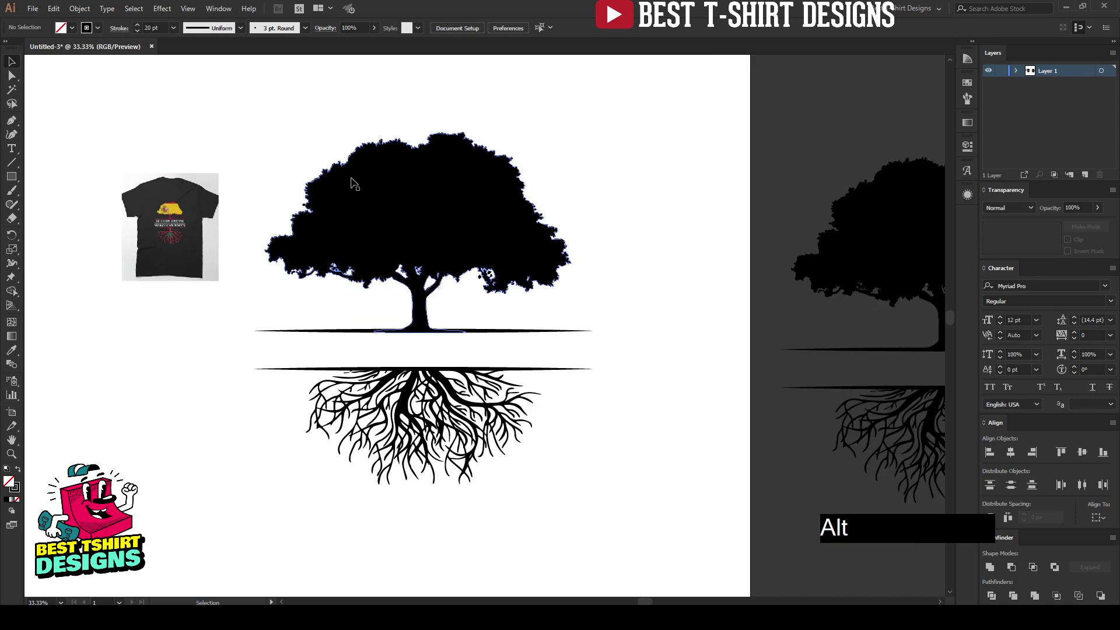
scroll(150, 211, "up", 3, "alt")
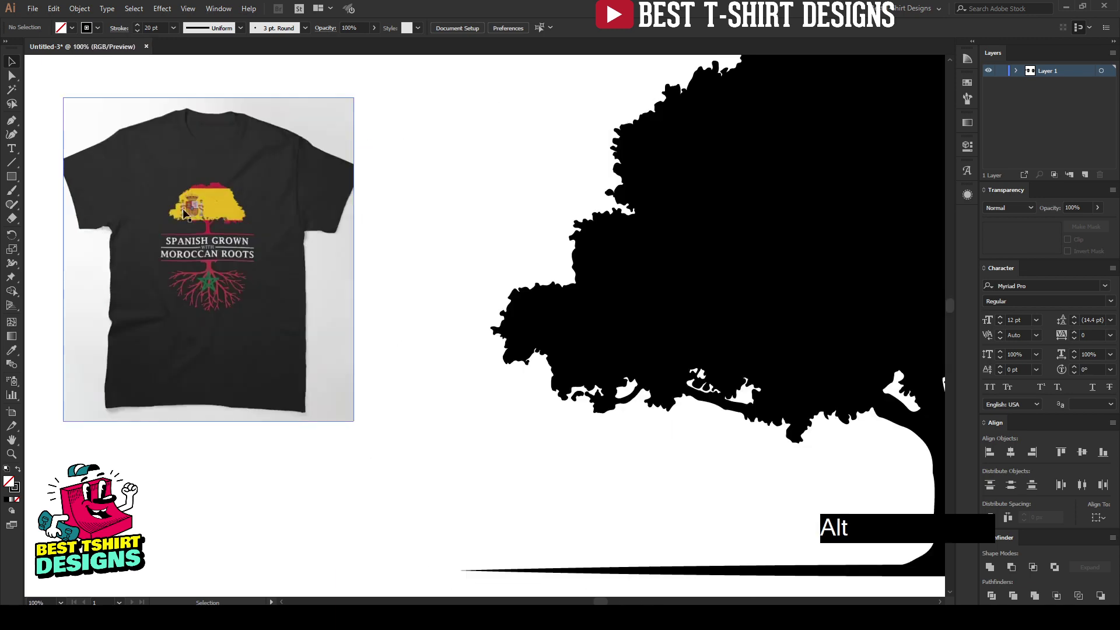
scroll(213, 190, "up", 2, "alt")
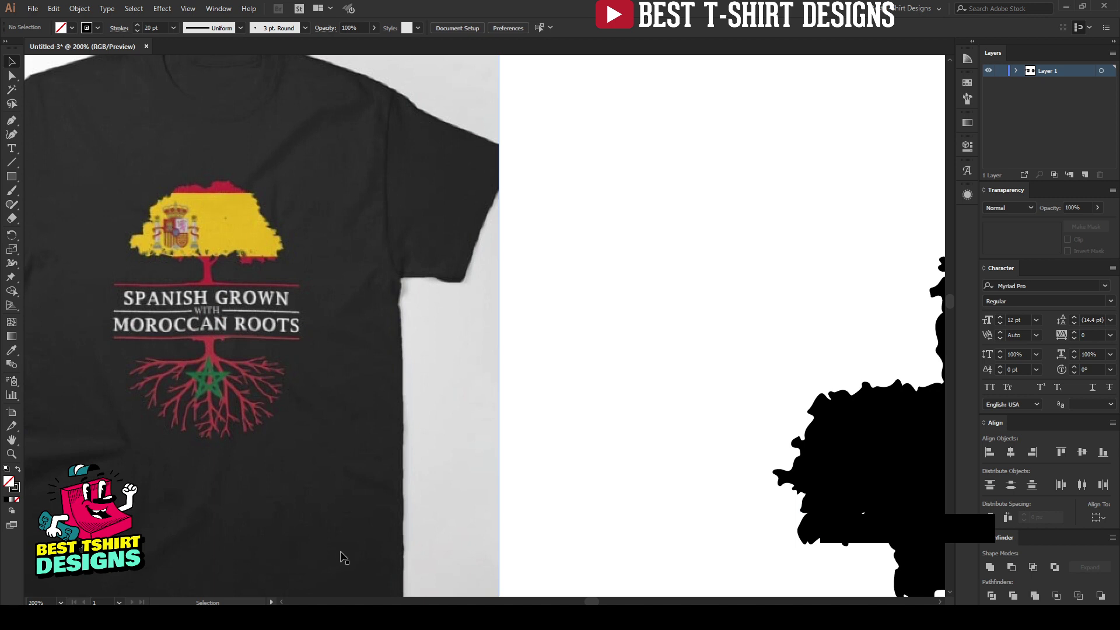
key("ctrl+o")
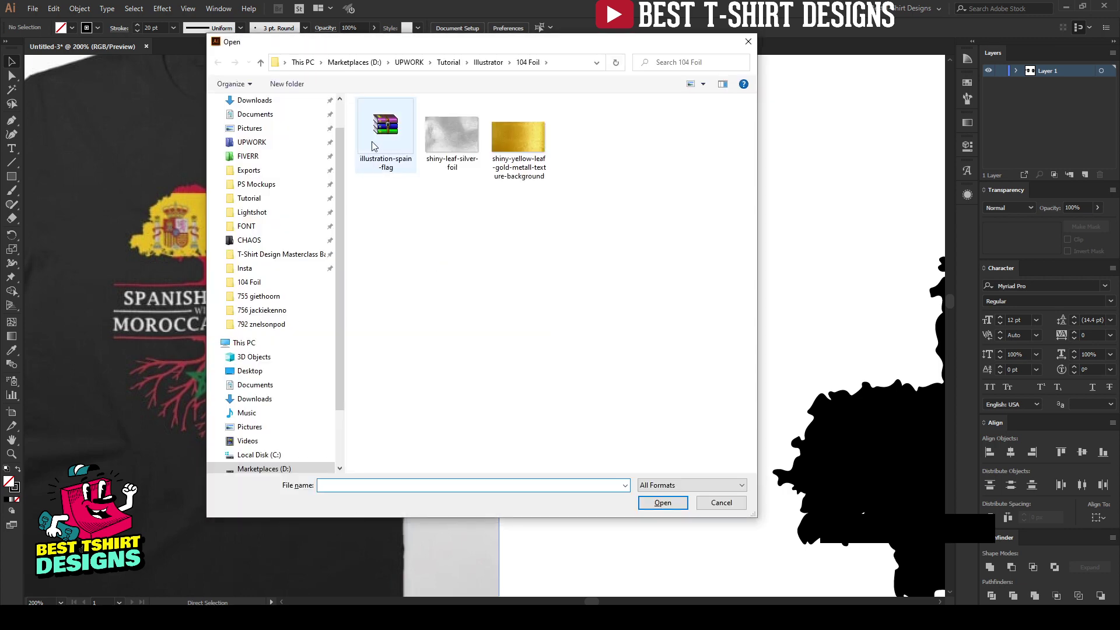
right_click(374, 145)
left_click(310, 165)
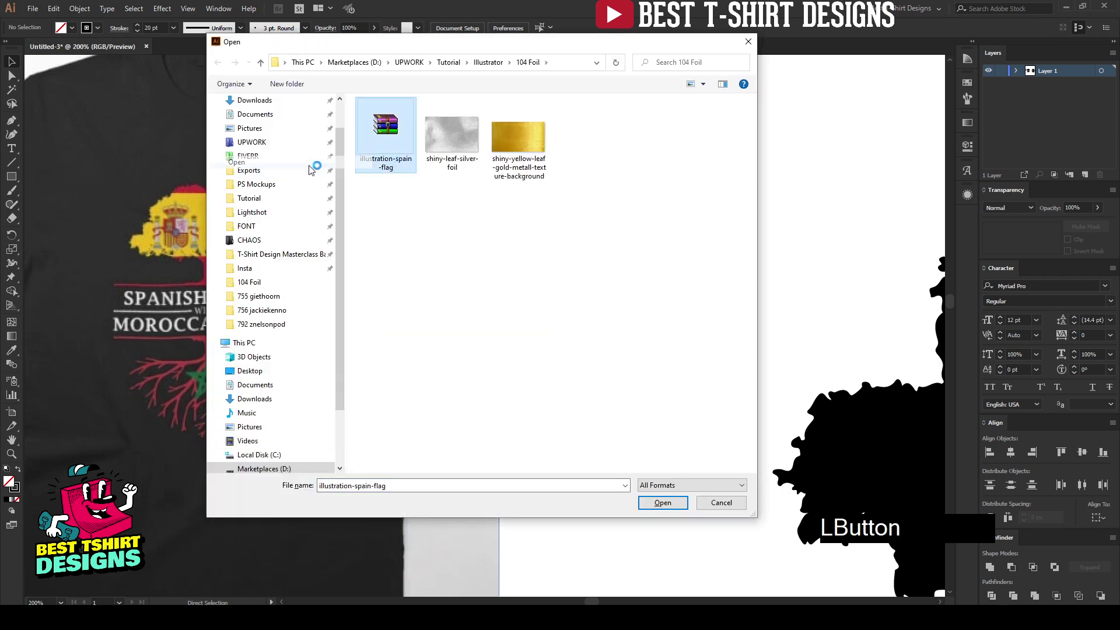
left_click(128, 209)
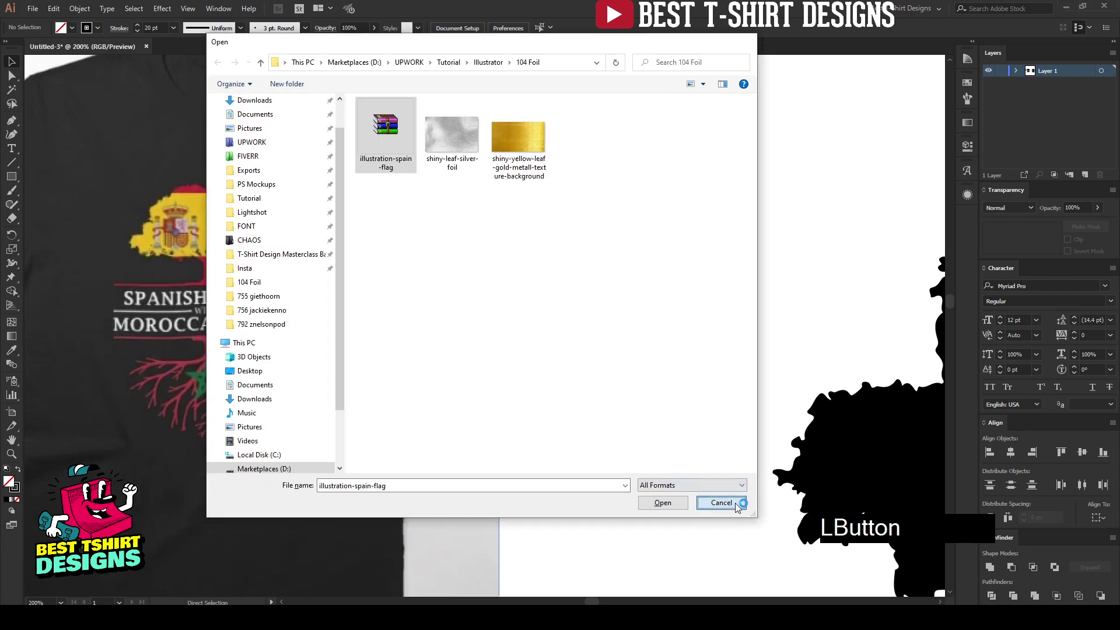
left_click(721, 502)
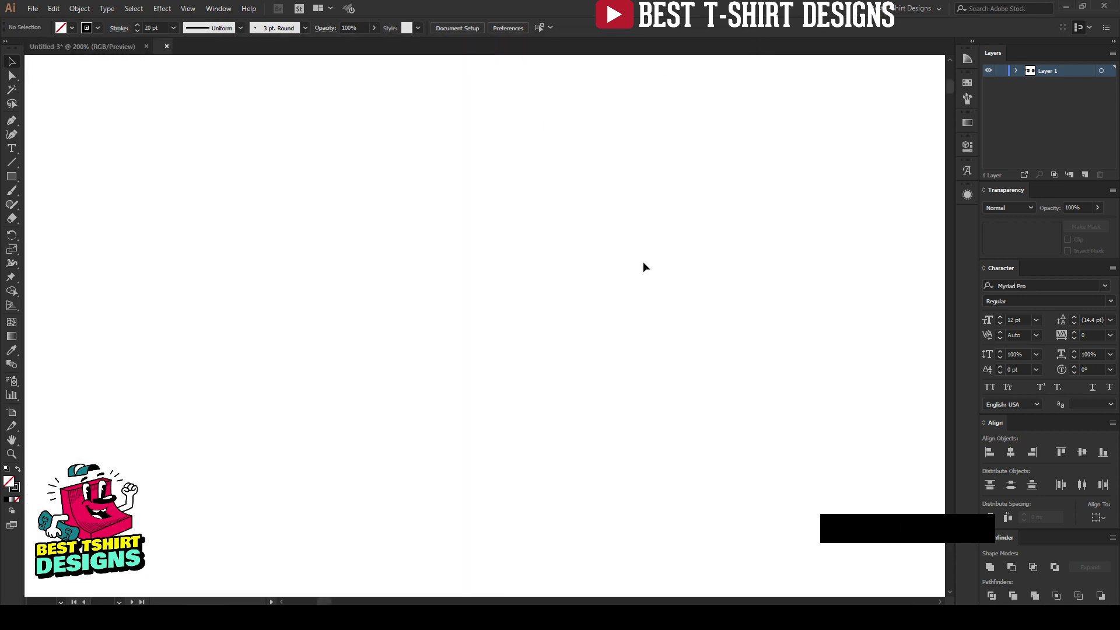
scroll(461, 229, "down", 3)
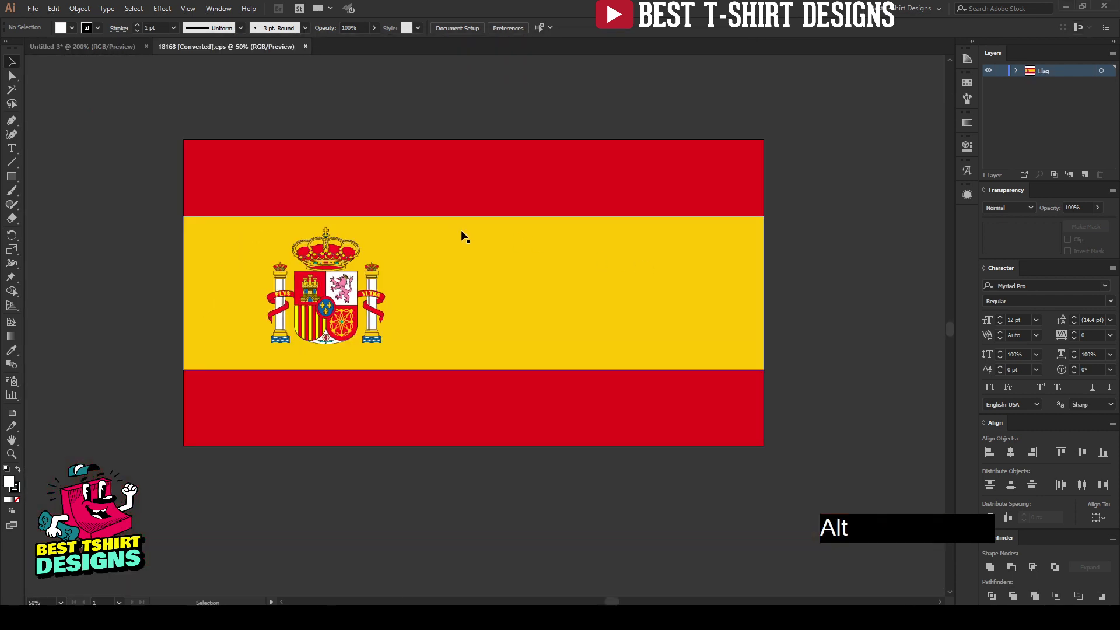
Step: Copy the Spanish flag group from the 18168 EPS document, and paste it into the Untitled-3 design document
left_click(374, 296)
scroll(296, 300, "up", 6)
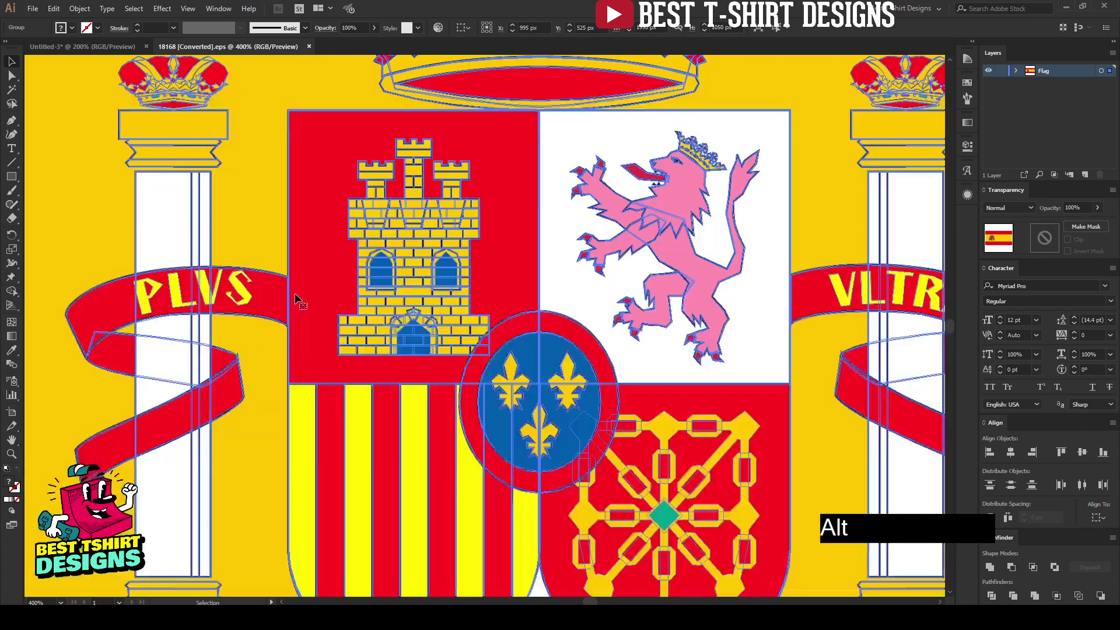
left_click(259, 203)
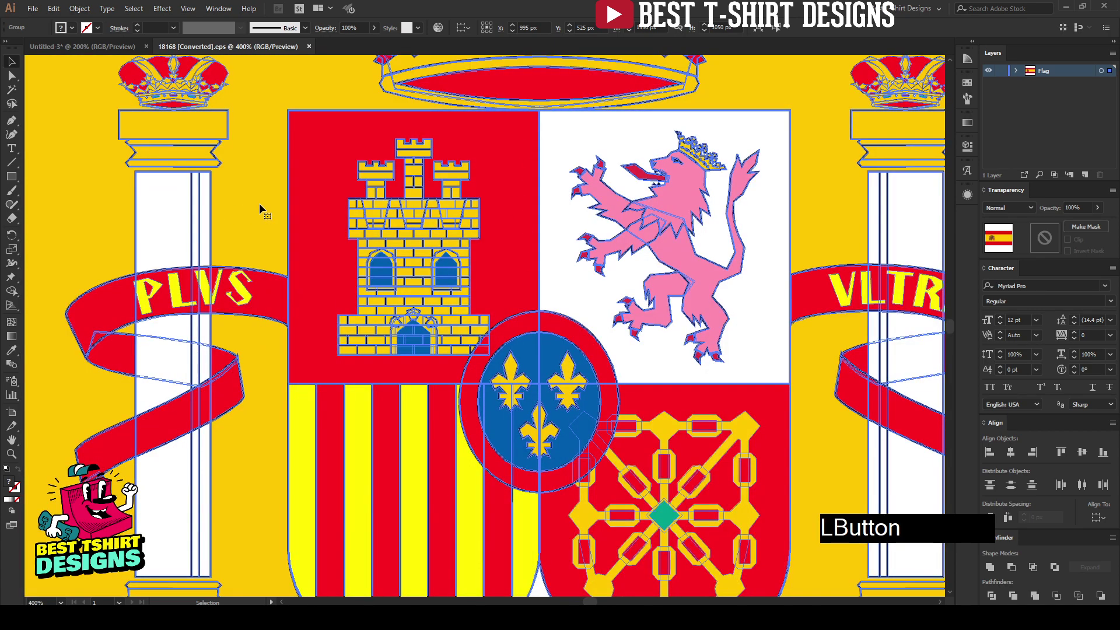
scroll(266, 206, "down", 5)
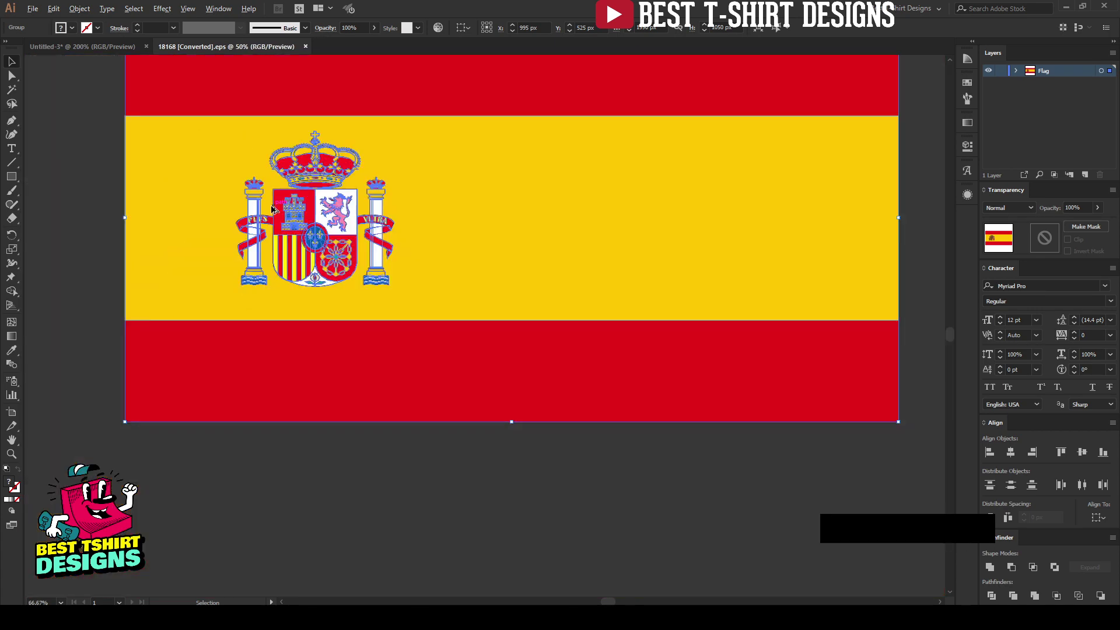
scroll(272, 209, "down", 2)
left_click(417, 266)
key("v")
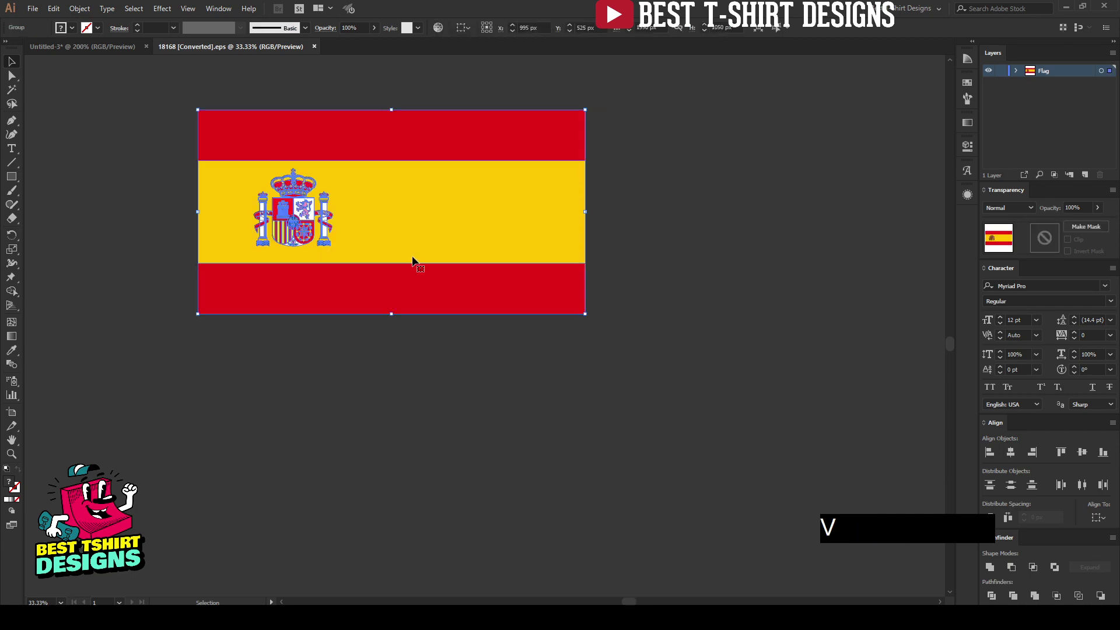
left_click(94, 47)
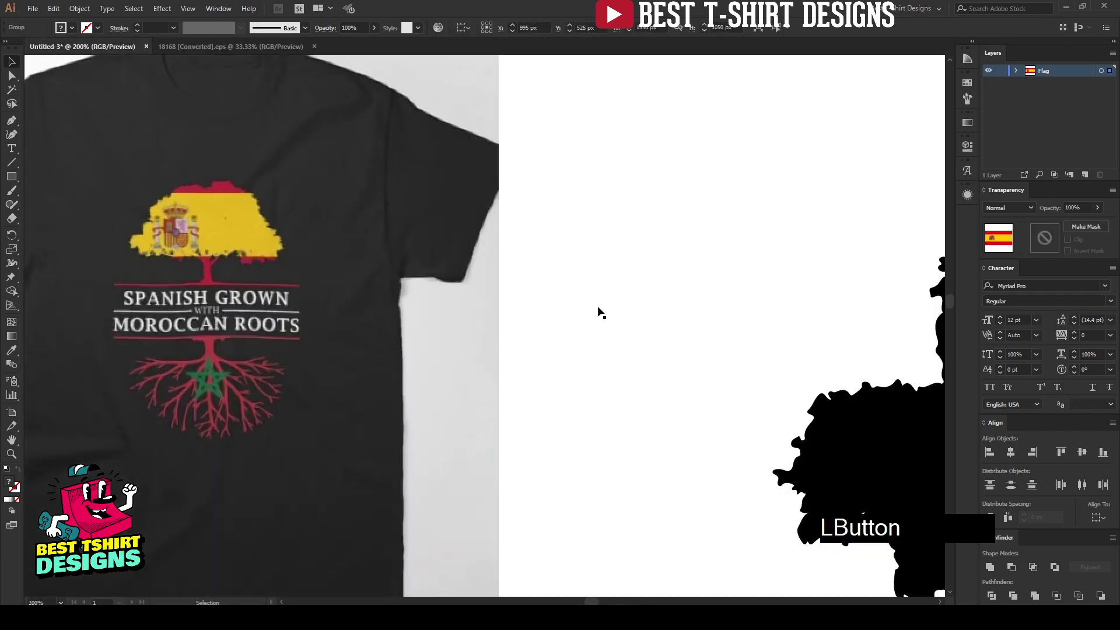
key("ctrl+v")
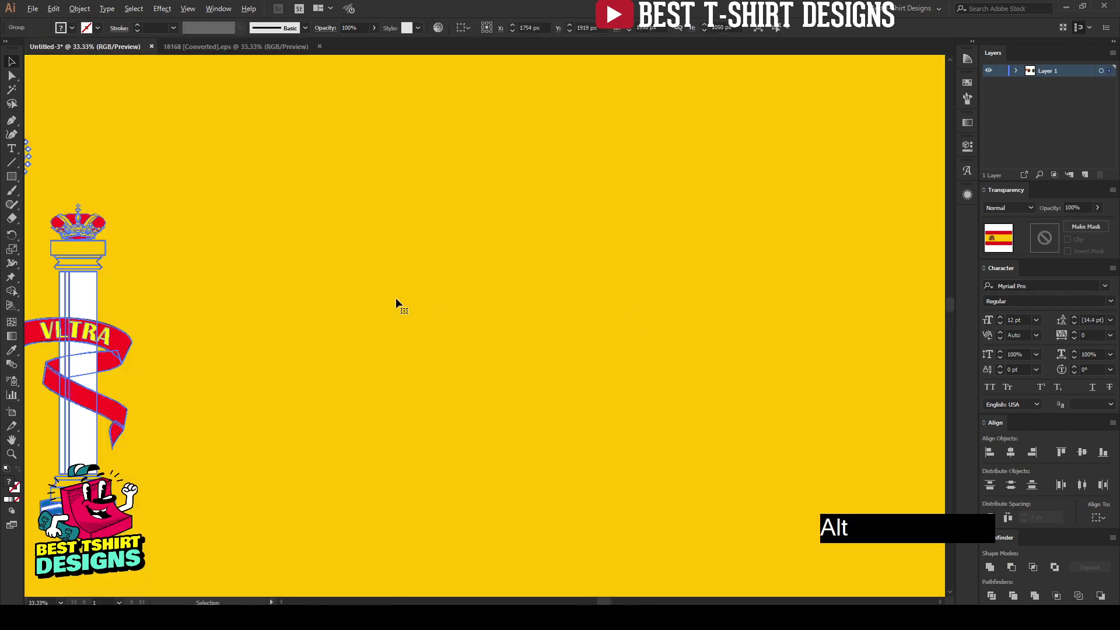
Step: Scale the pasted flag down to about half size, place it in the empty space above the tree, and deselect it
scroll(395, 297, "down", 5)
left_click_drag(614, 305, 420, 305)
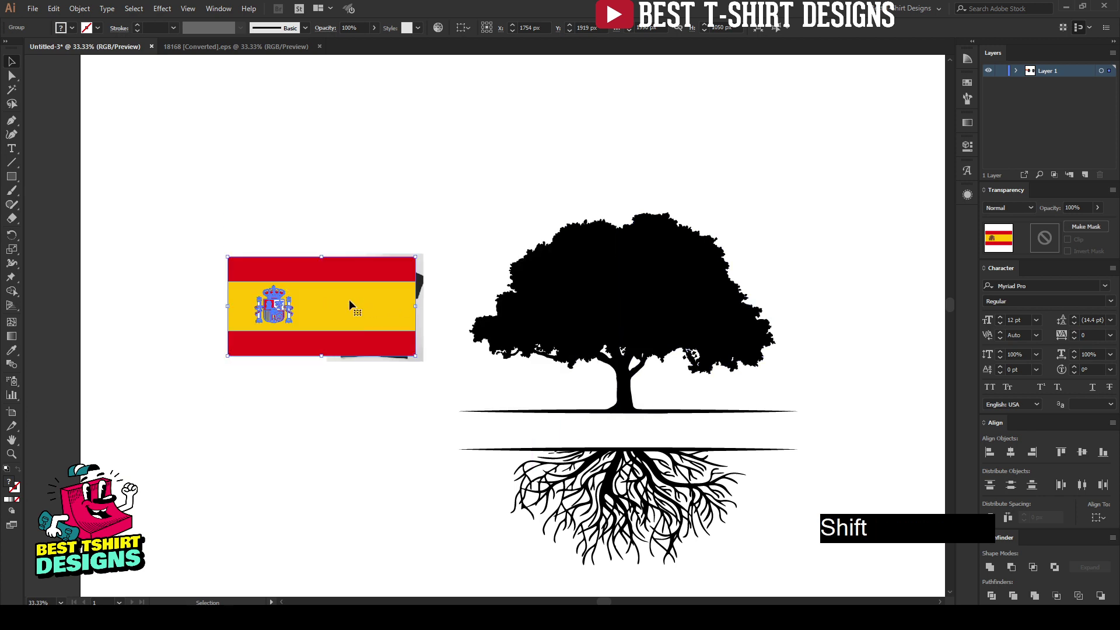
left_click_drag(349, 299, 758, 120)
key("space")
left_click_drag(720, 230, 559, 233)
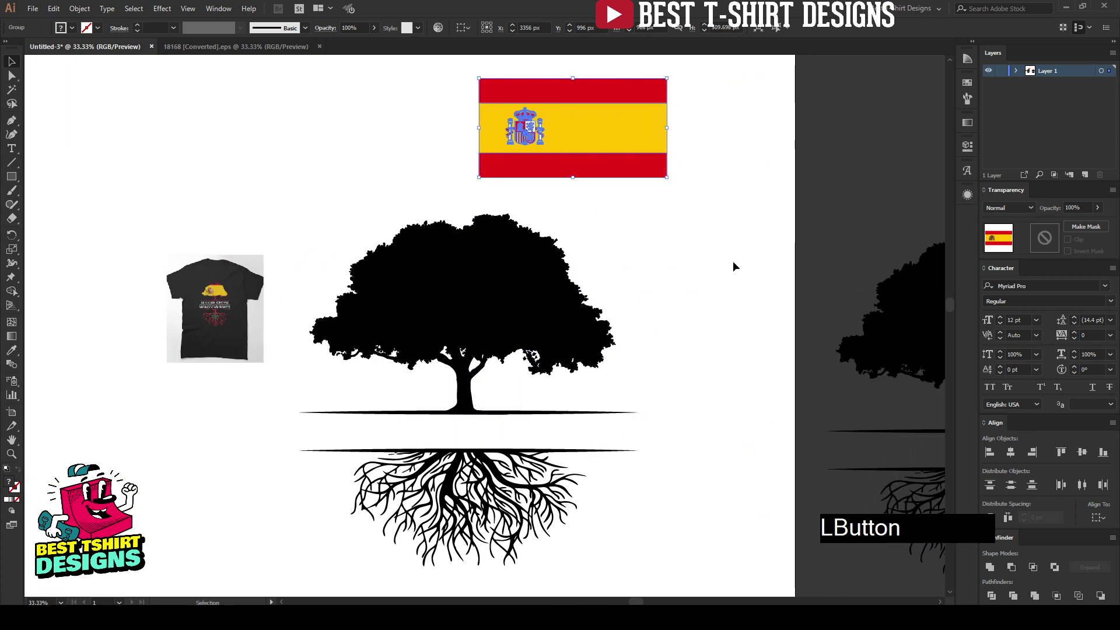
left_click(732, 261)
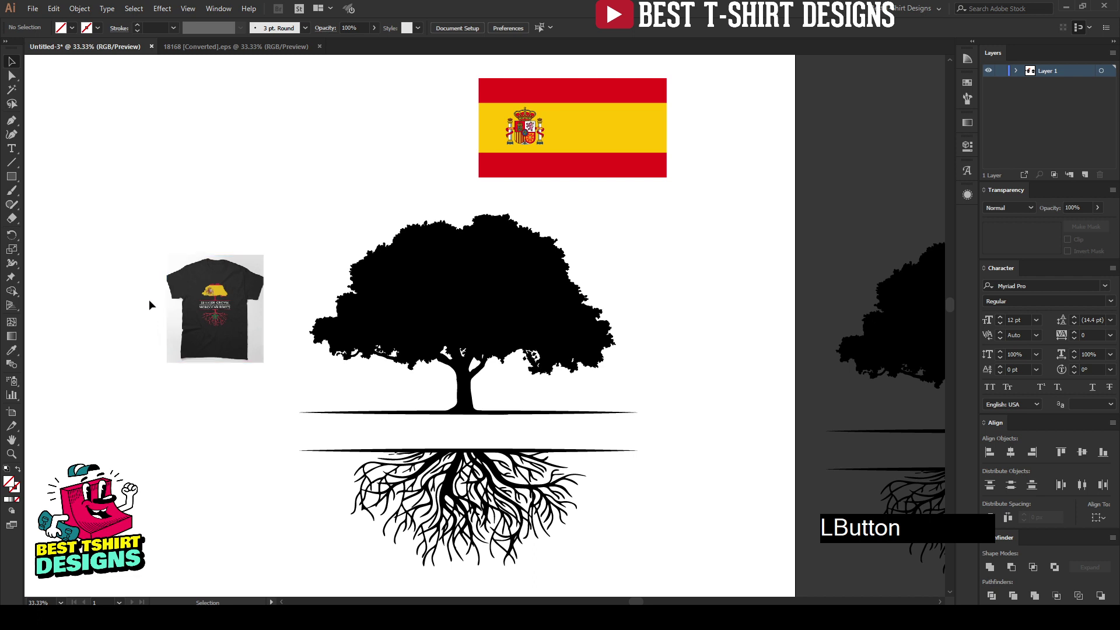
Step: Examine how the flag colours are applied to the tree, trunk, lines and roots on the reference shirt
scroll(189, 297, "up", 5)
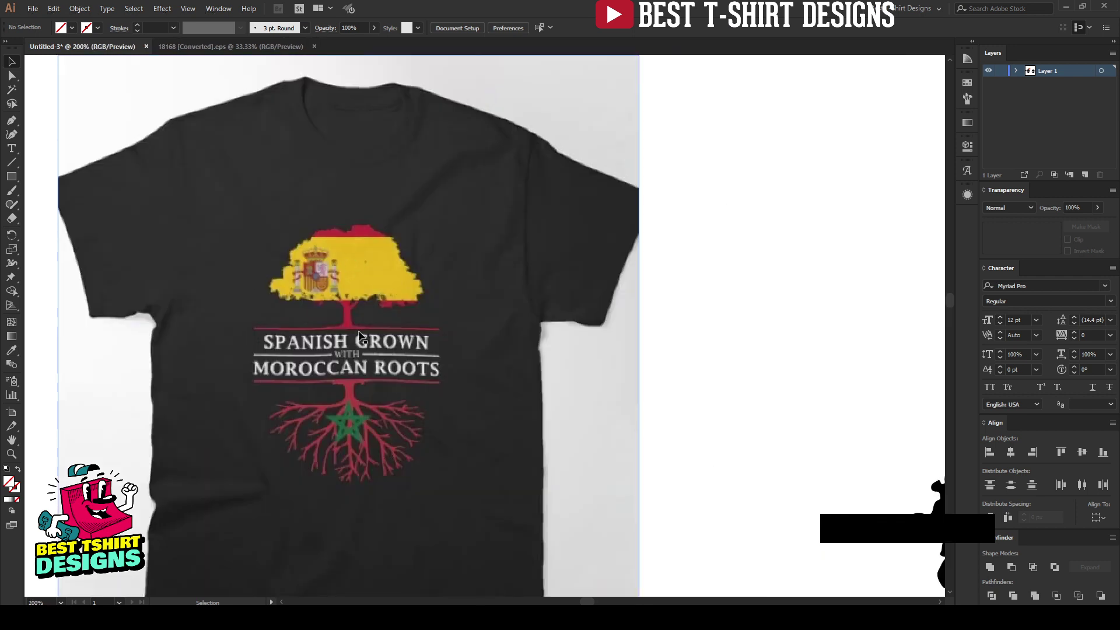
scroll(317, 344, "down", 2)
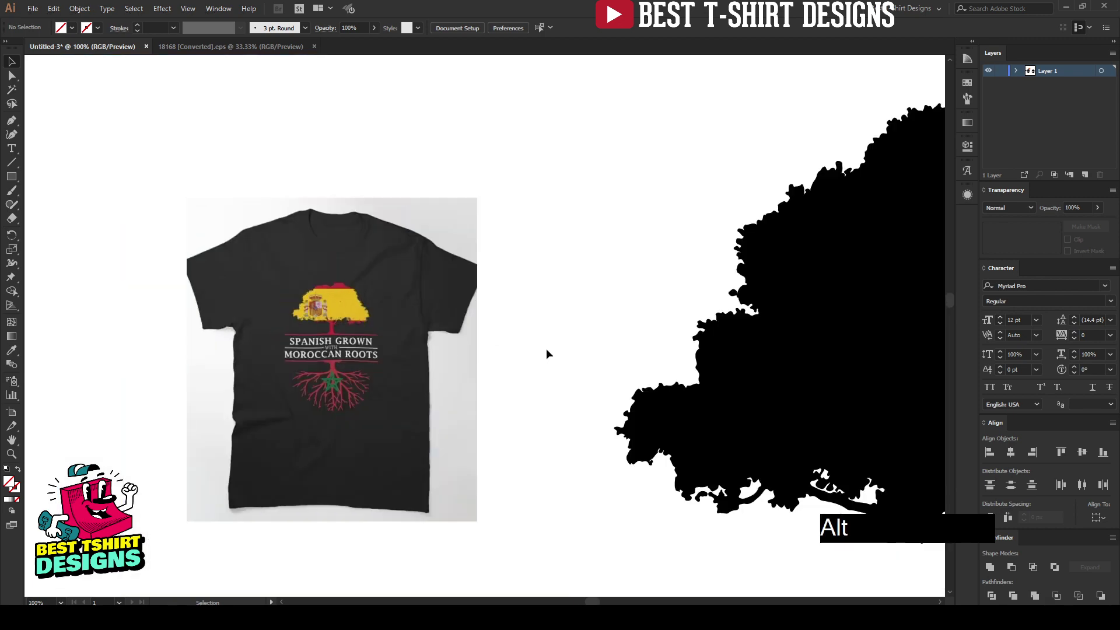
left_click_drag(548, 353, 371, 354)
scroll(370, 354, "down", 3)
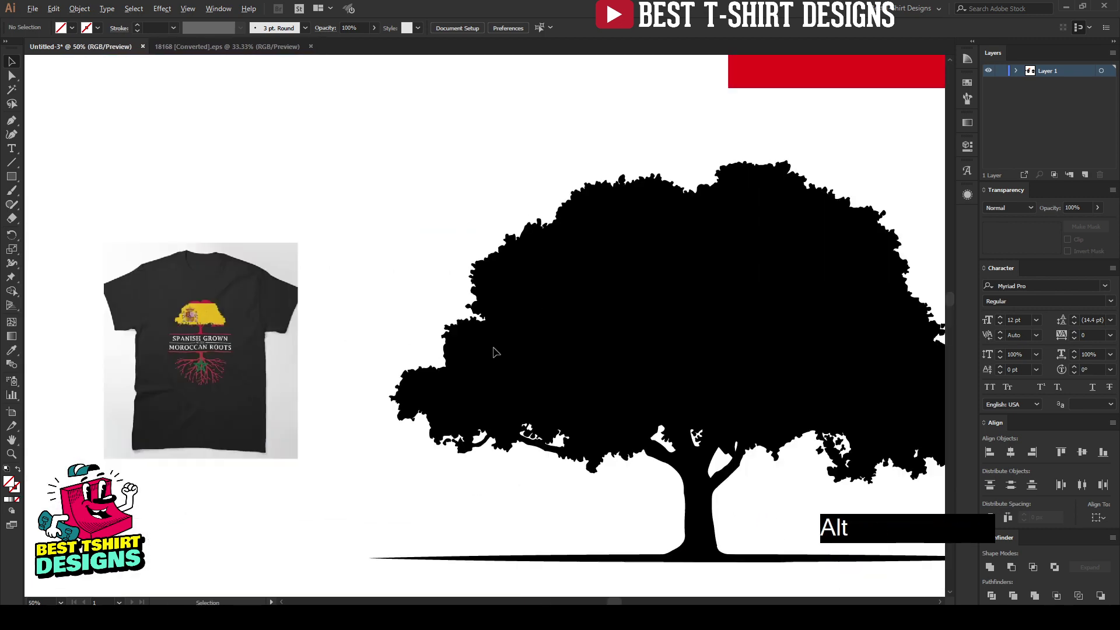
scroll(275, 292, "up", 4)
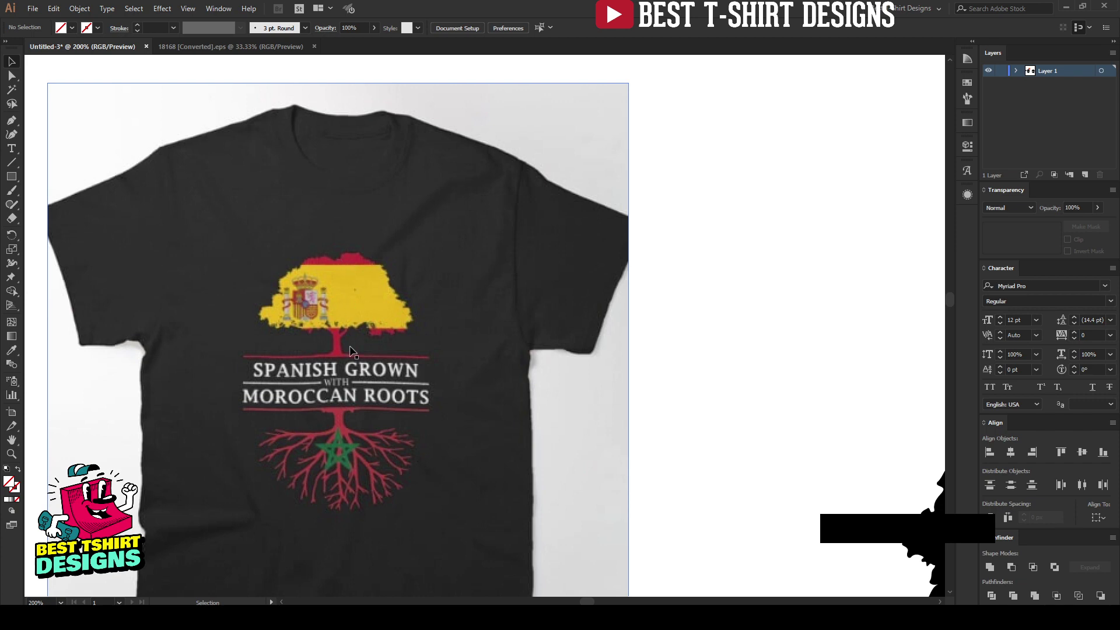
scroll(193, 323, "down", 2)
scroll(359, 348, "down", 2)
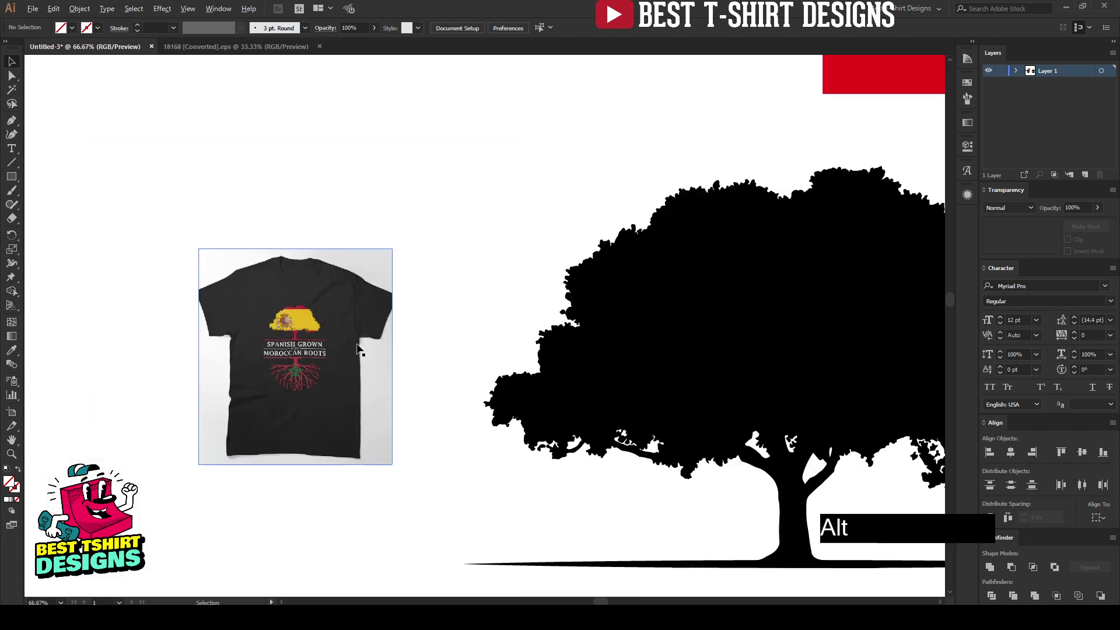
left_click_drag(606, 357, 401, 241)
scroll(402, 251, "down", 1)
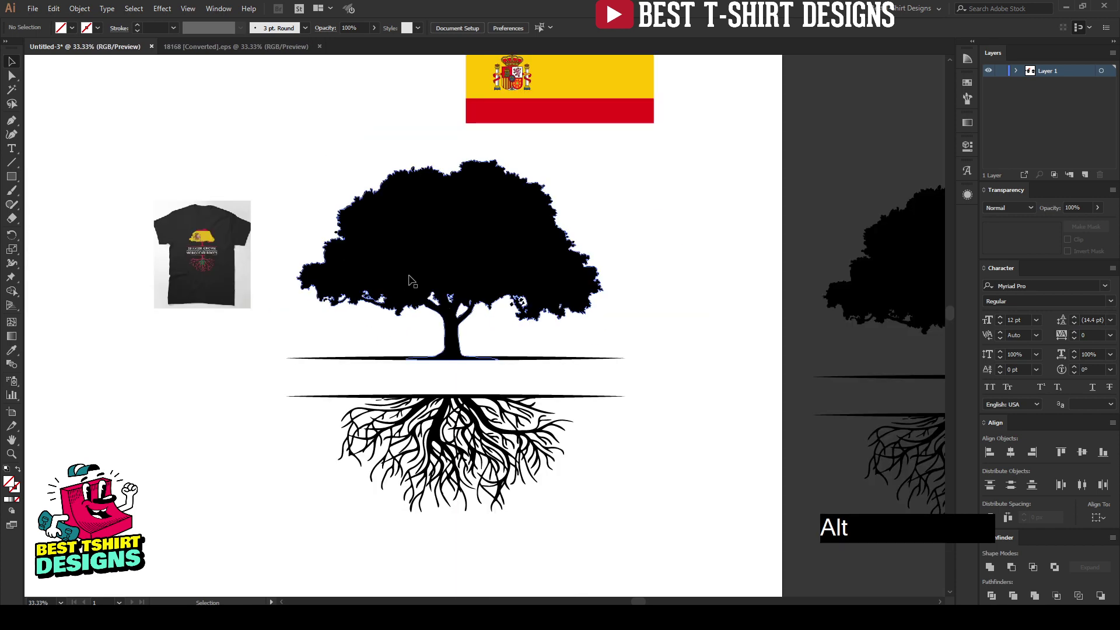
Step: Expand the appearance of both tapered lines between tree and roots into filled shapes, and deselect them
left_click_drag(604, 420, 595, 340)
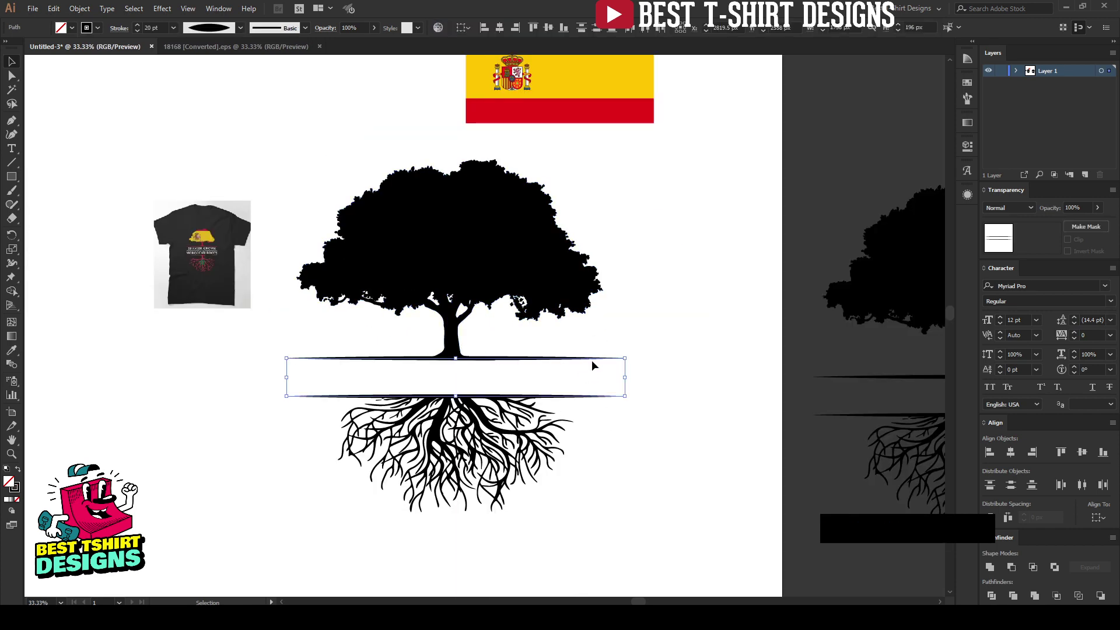
left_click(79, 10)
left_click(110, 148)
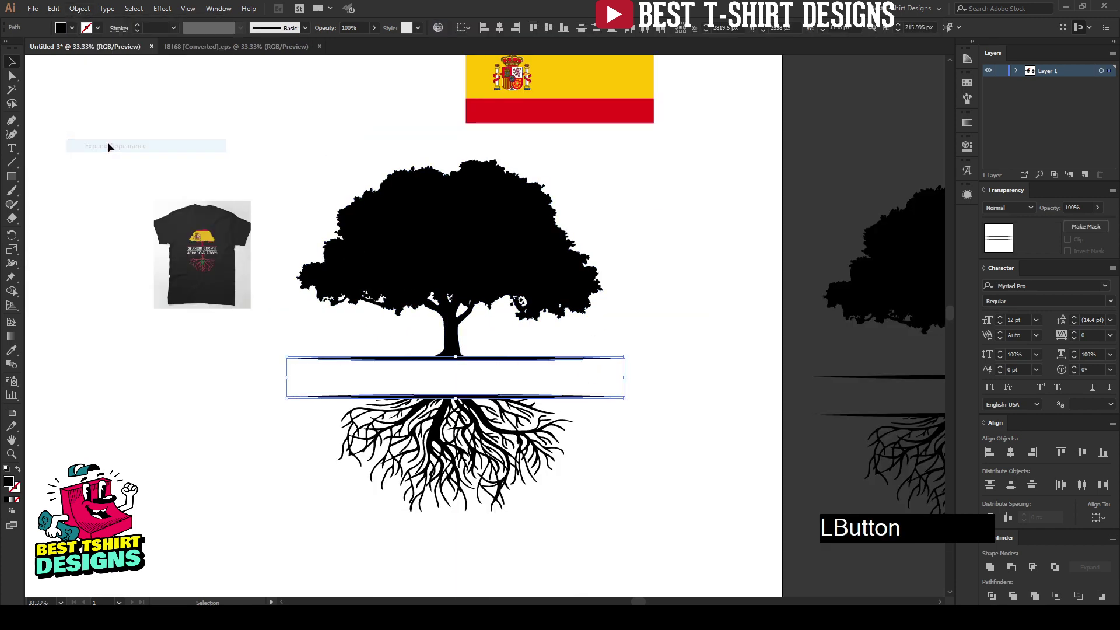
left_click(618, 446)
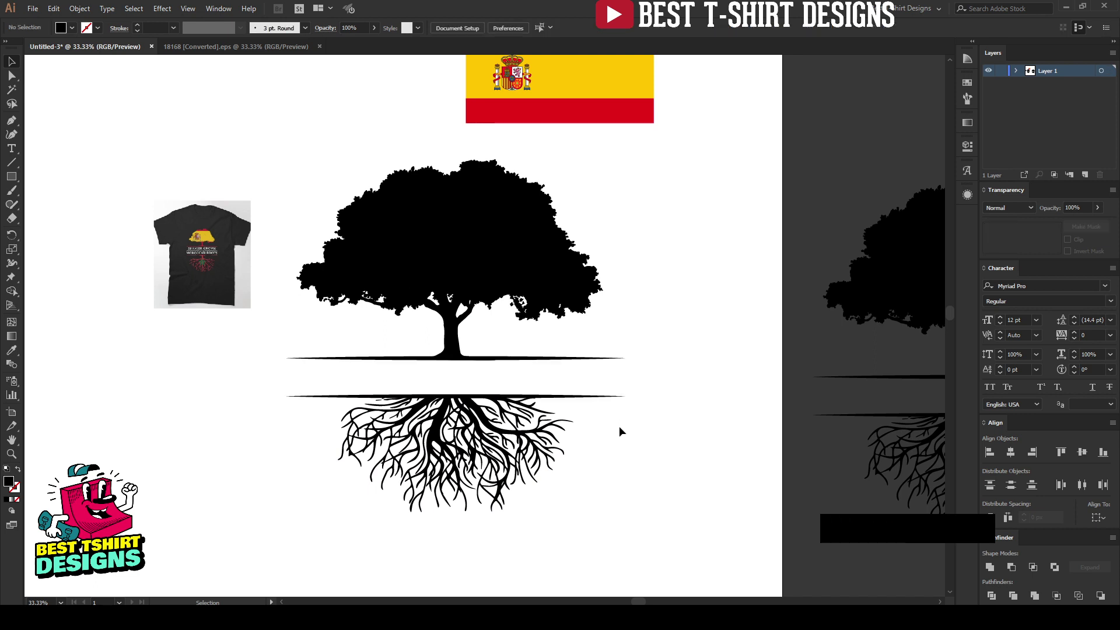
Step: Recolour the roots and the lower tapered line with the red sampled from the Spanish flag
left_click_drag(638, 504, 385, 375)
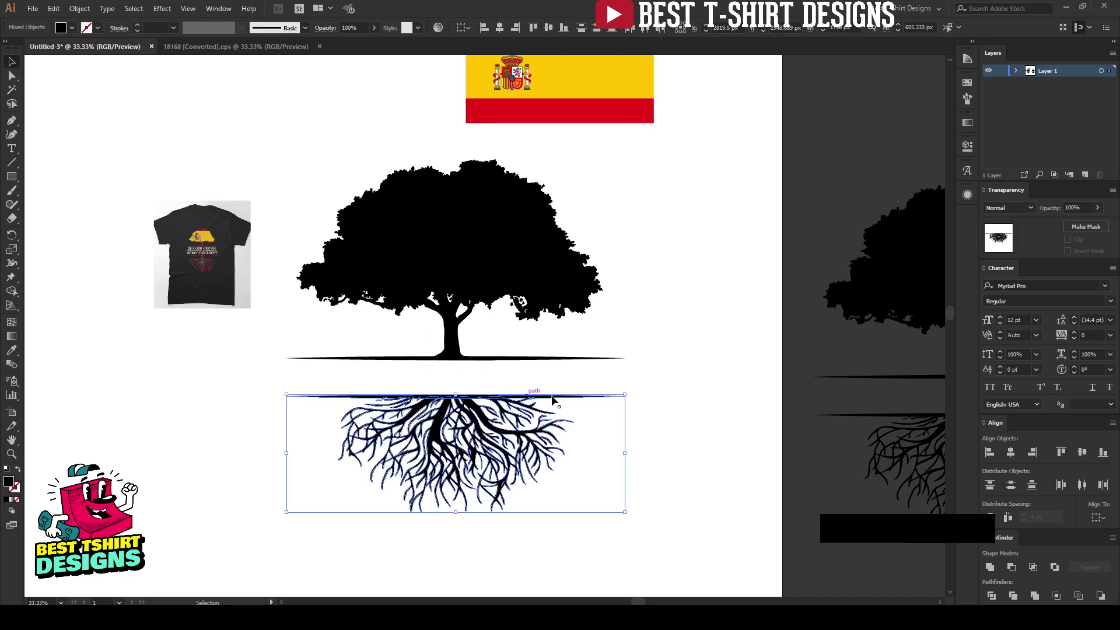
key("i")
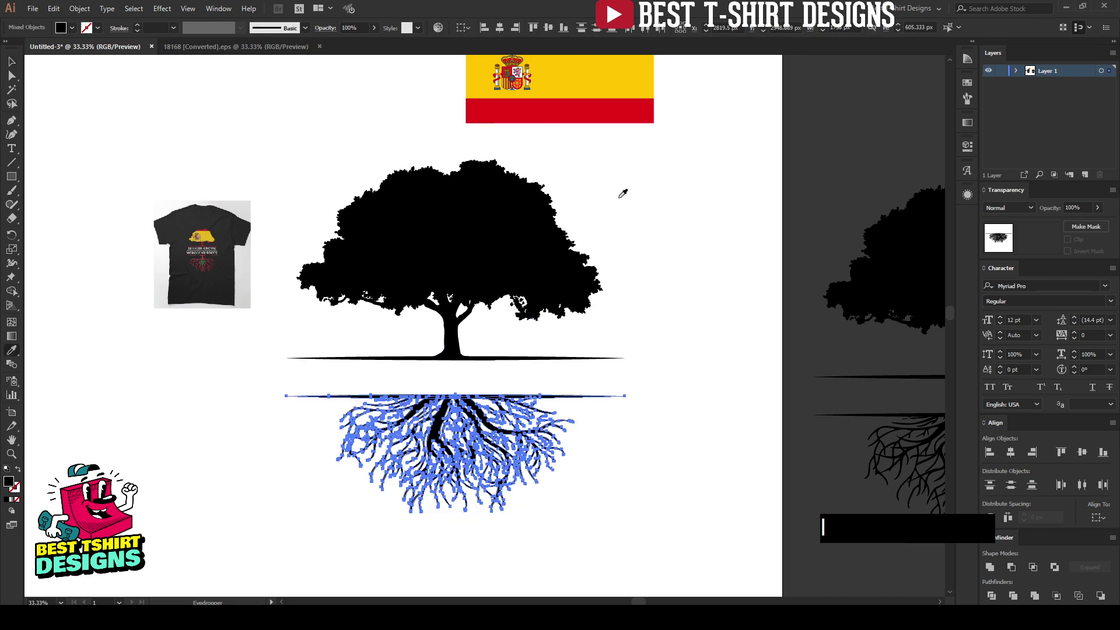
left_click(621, 113)
left_click(645, 263)
scroll(645, 263, "up", 1)
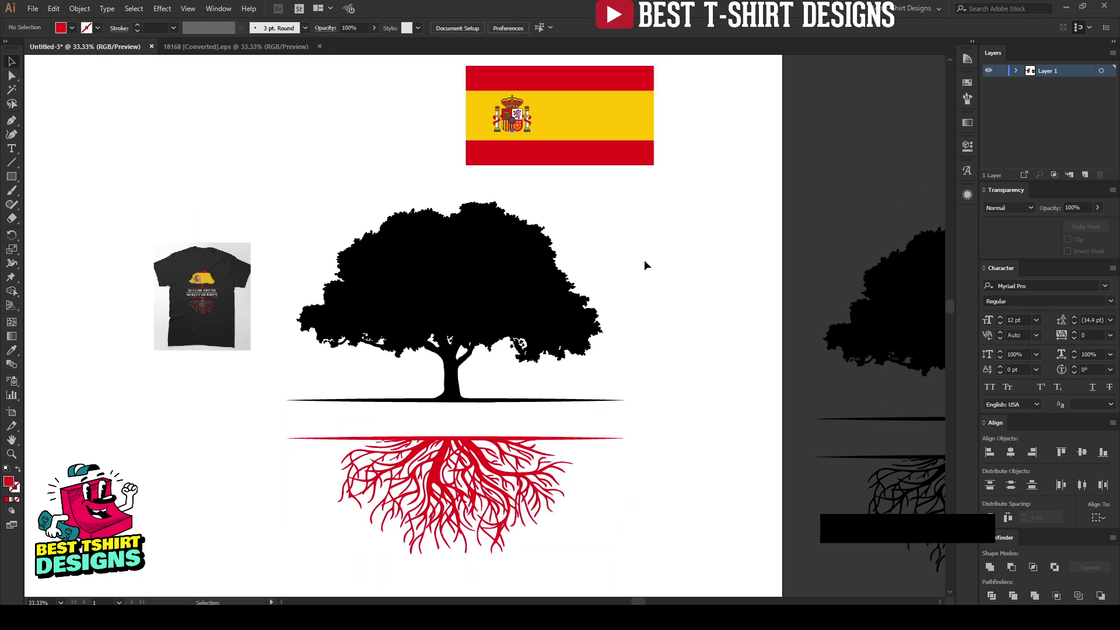
left_click(508, 418)
left_click(483, 119)
left_click(658, 323)
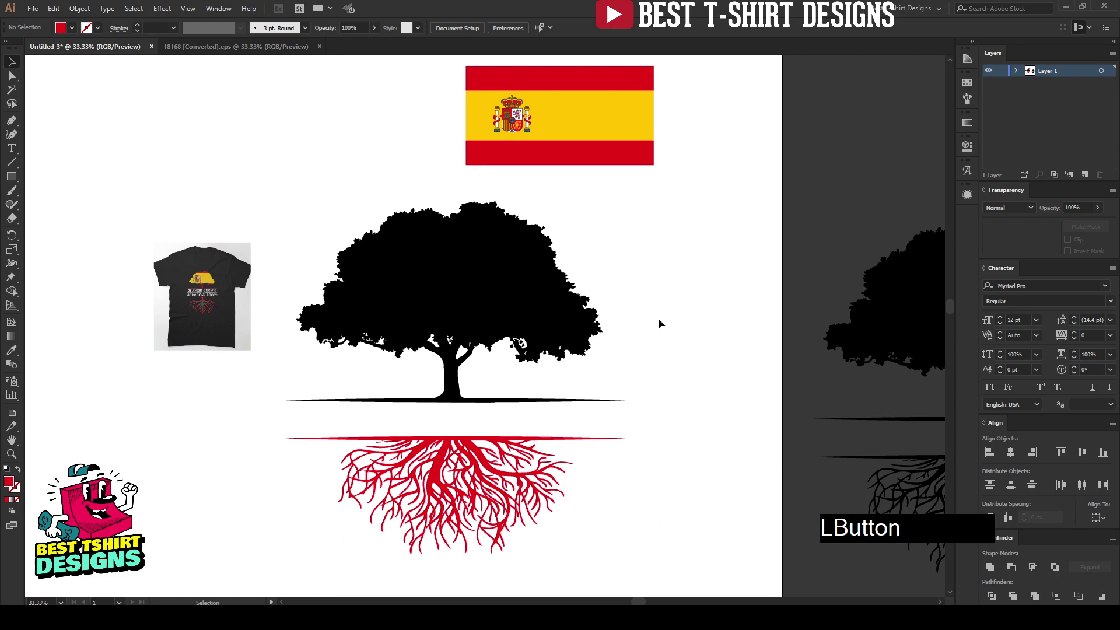
Step: Draw a horizontal line across the upper crown, duplicate it about 454 px lower across the crown, and select both lines
left_click(11, 163)
left_click_drag(323, 232, 665, 233)
key("v")
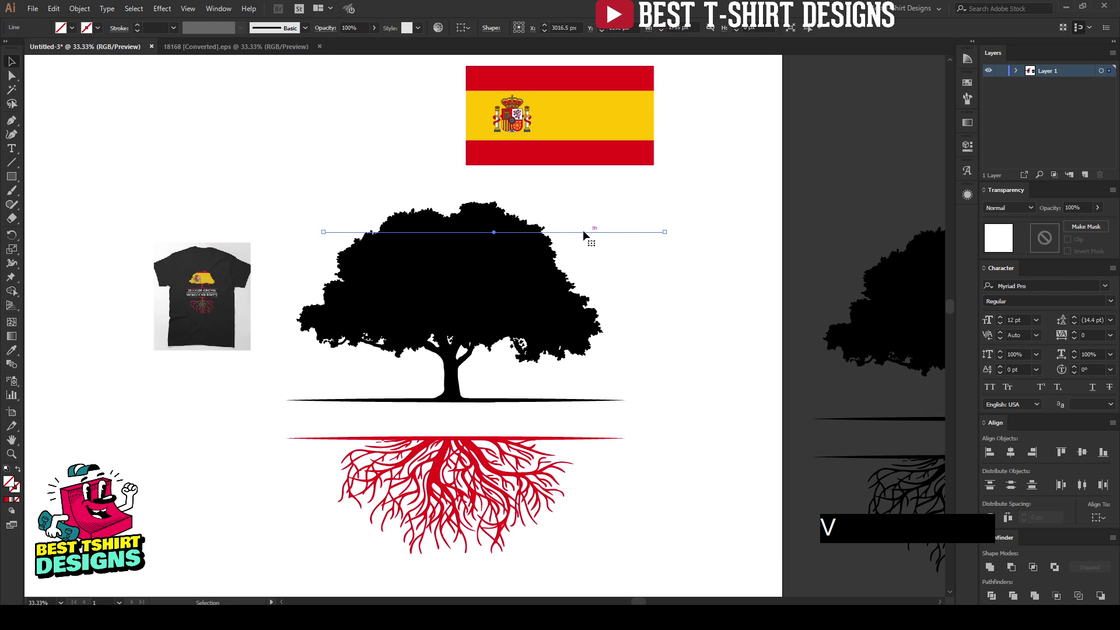
left_click_drag(583, 230, 567, 321, "alt")
mouse_move(648, 289)
left_mouse_down()
mouse_move(627, 335)
mouse_move(631, 289)
left_mouse_up()
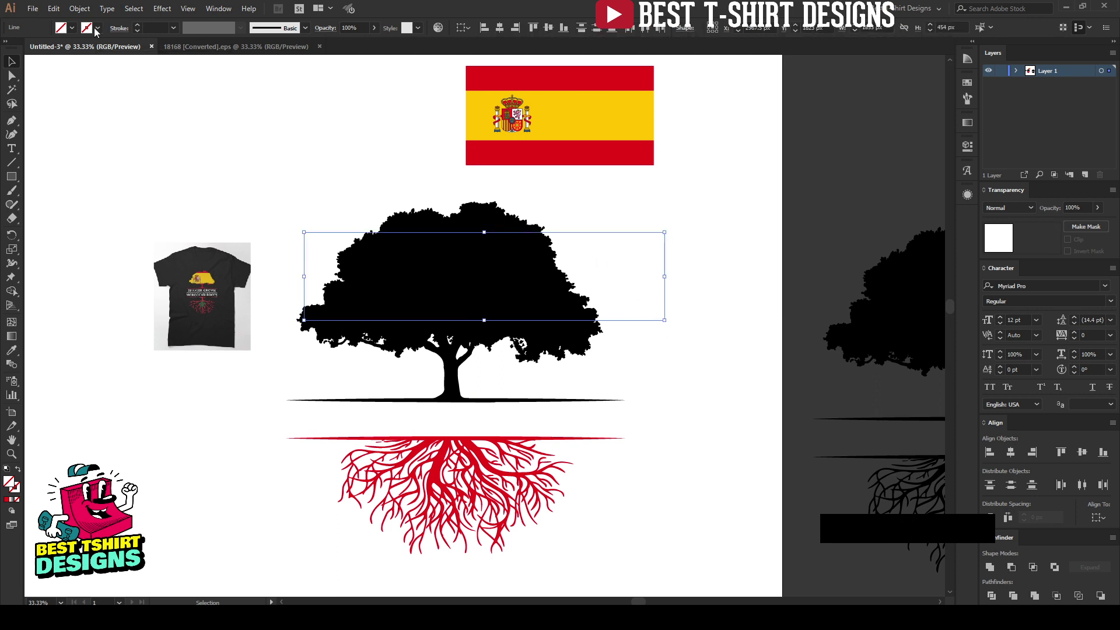
Step: Nudge both horizontal lines left together so that they extend past both sides of the tree crown
scroll(500, 292, "up", 1, "alt")
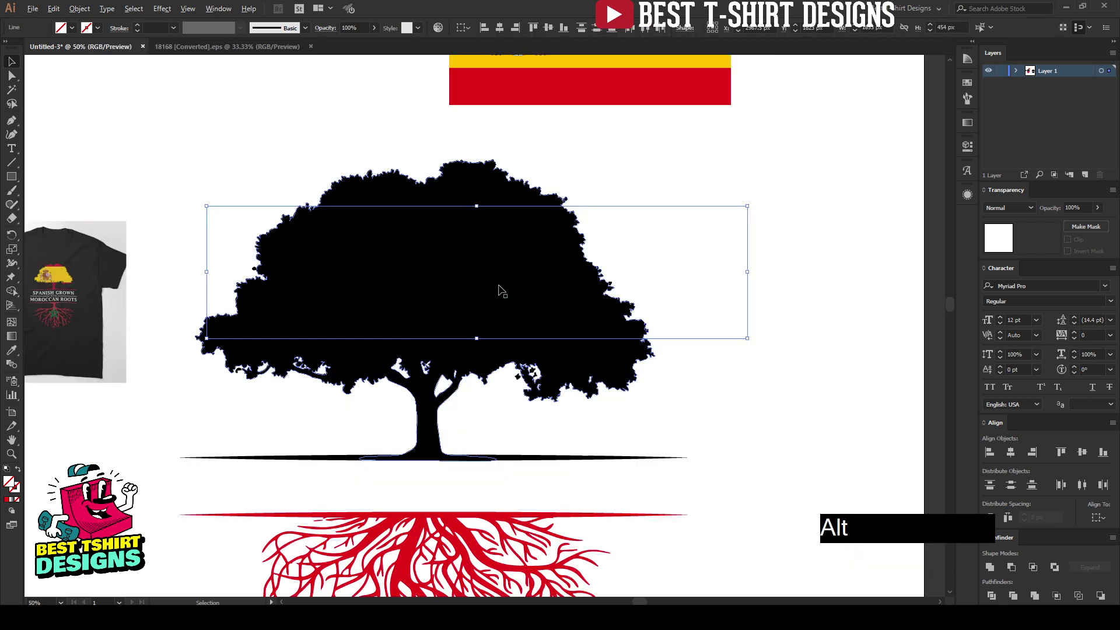
key("Left")
key("Left")
key("Left")
key("Left")
key("Left")
key("Left")
key("Left")
key("Left")
key("Left")
key("Left")
key("Left")
key("Left")
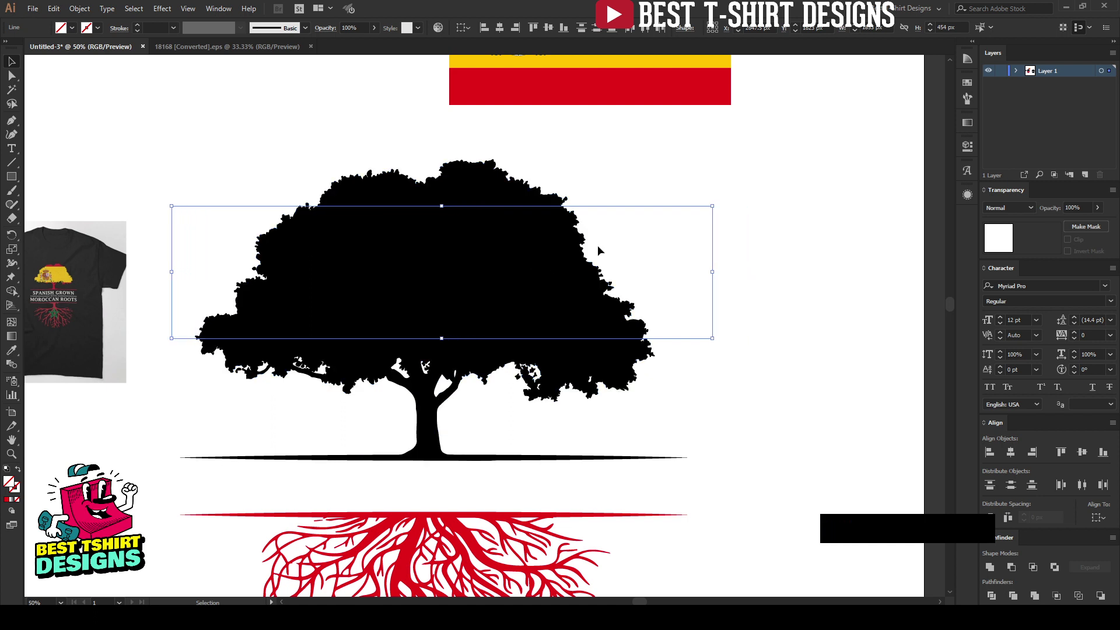
Step: Divide the tree along the two horizontal lines, ungroup the resulting pieces, and deselect them
left_click(505, 250, "shift")
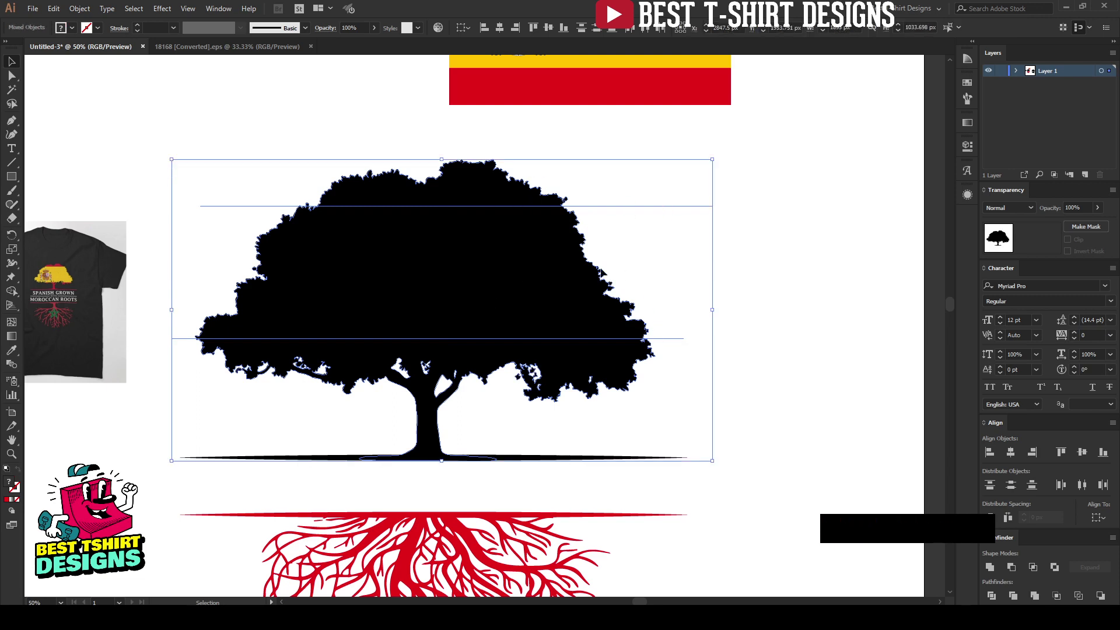
left_click(991, 597)
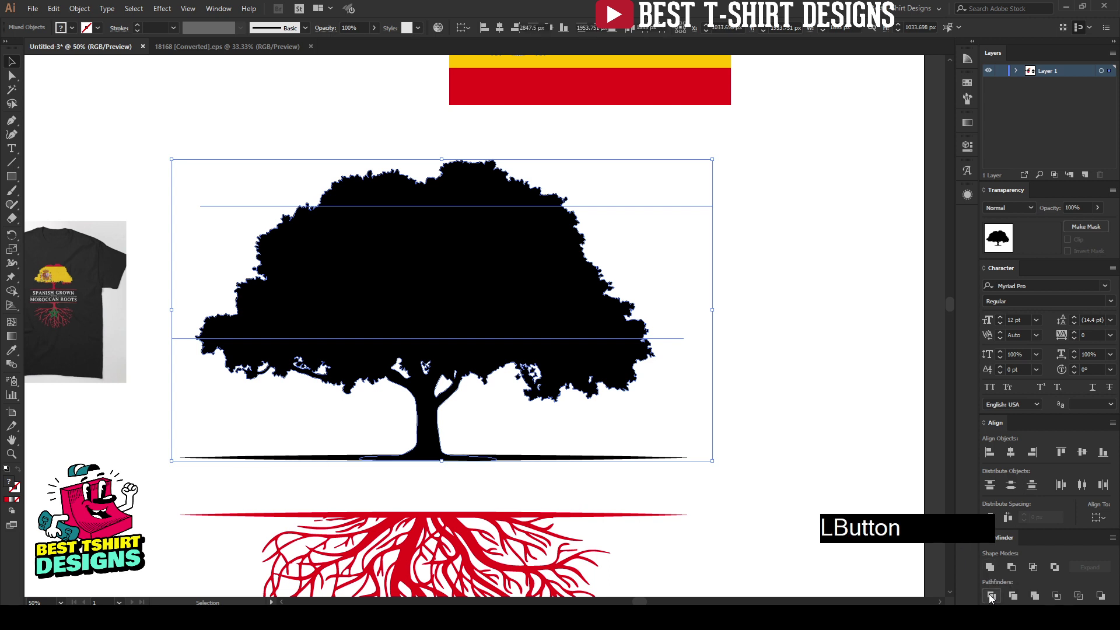
left_click(748, 337)
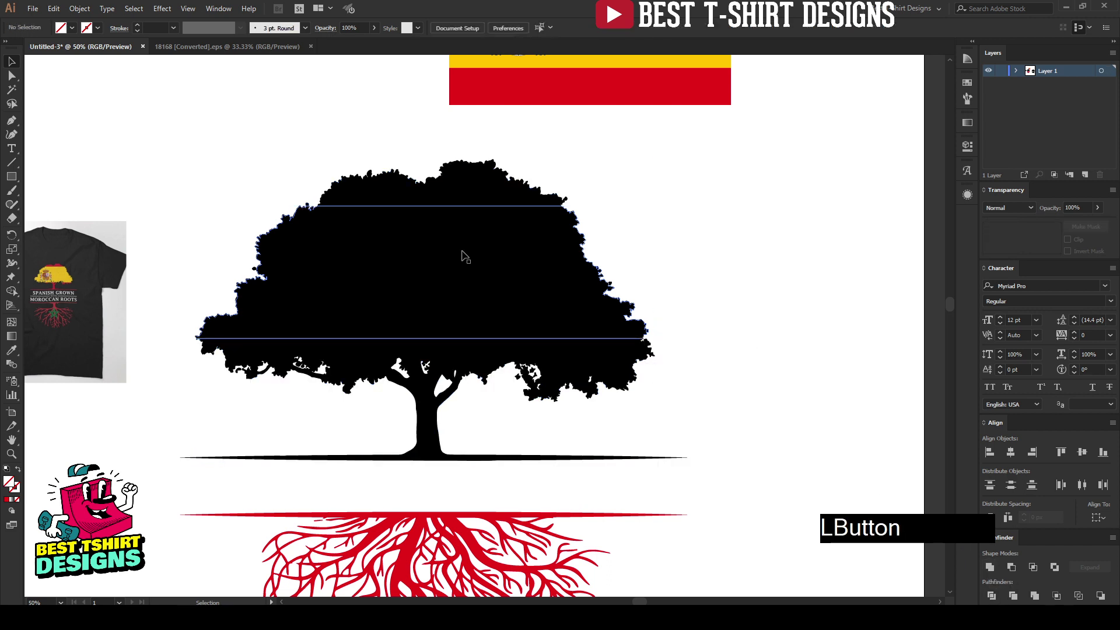
left_click(464, 254)
right_click(464, 252)
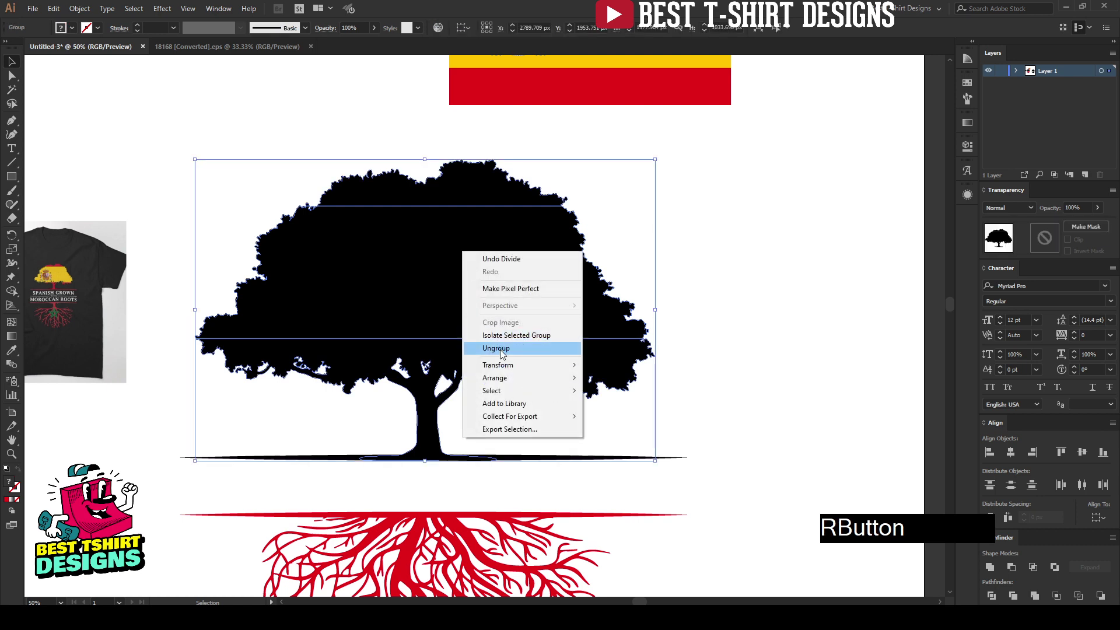
left_click(501, 348)
left_click(735, 320)
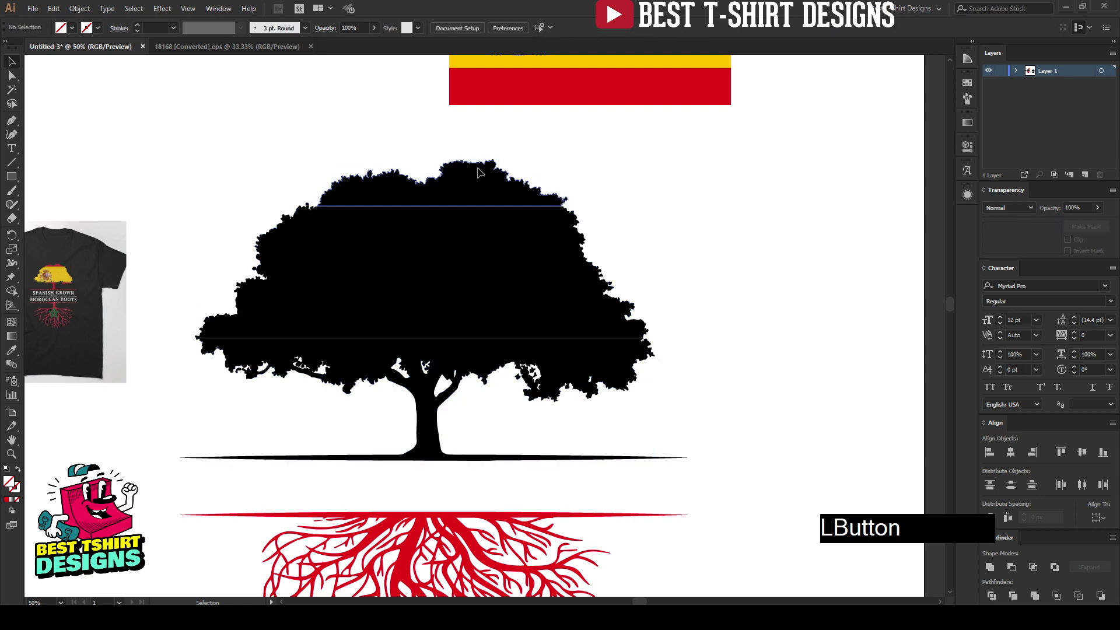
Step: Move the top, middle and lower tree pieces apart to check the split, and undo the moves
left_click_drag(478, 173, 478, 143)
left_click_drag(500, 260, 531, 244)
left_click_drag(629, 396, 629, 382)
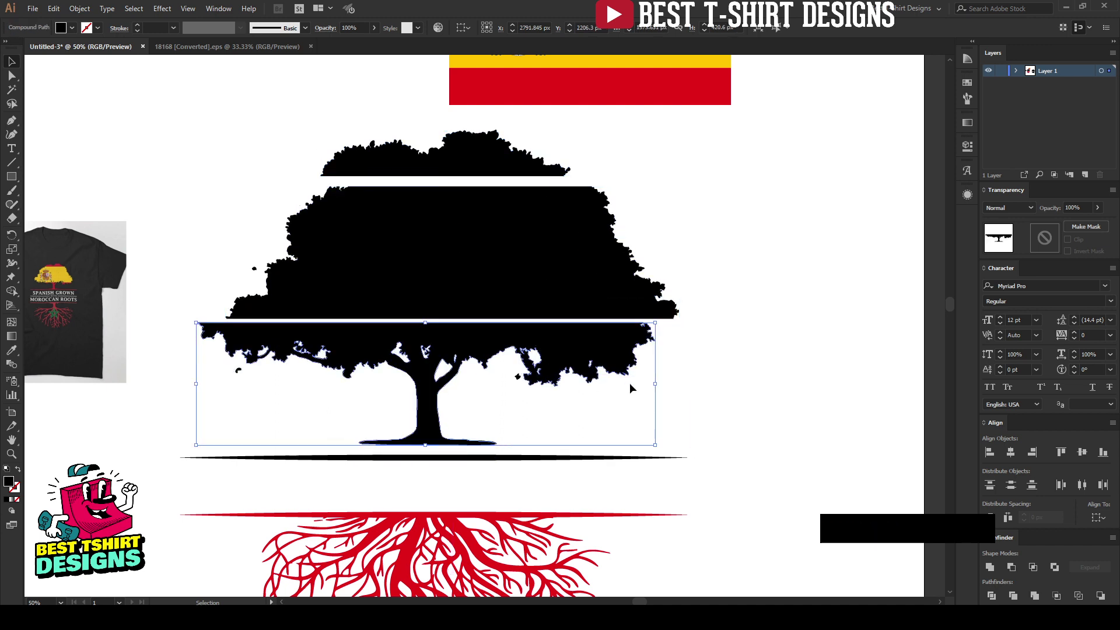
key("ctrl+z")
key("ctrl+z")
key("ctrl+z")
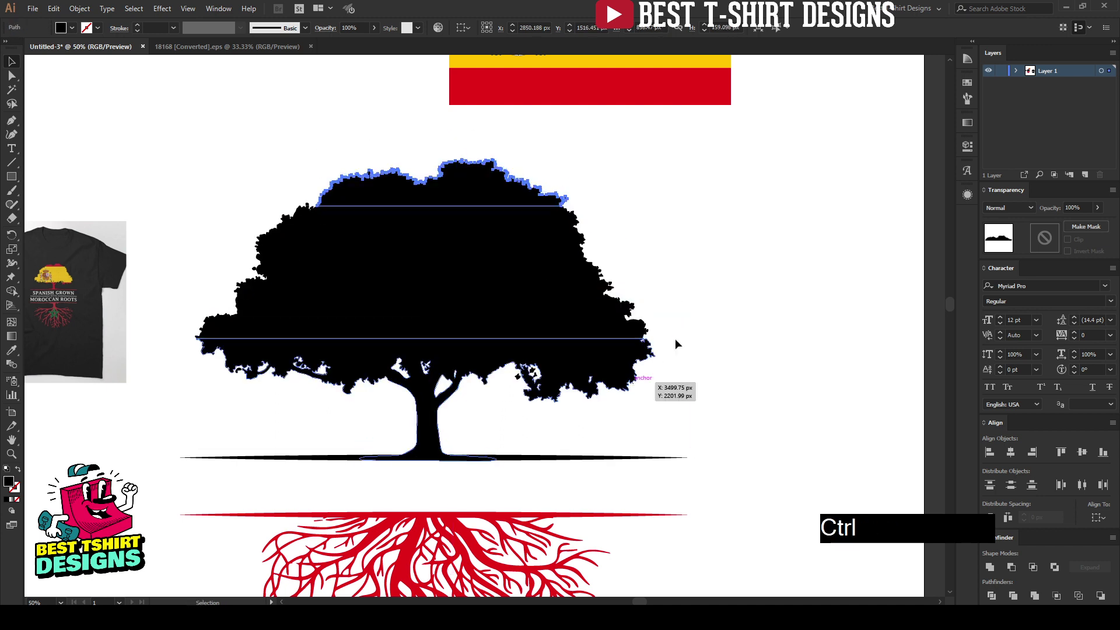
left_click(666, 286)
Step: Recolour the top piece of the crown with the Spanish flag's red and the middle piece with its yellow
scroll(503, 300, "down", 1)
scroll(584, 274, "up", 1)
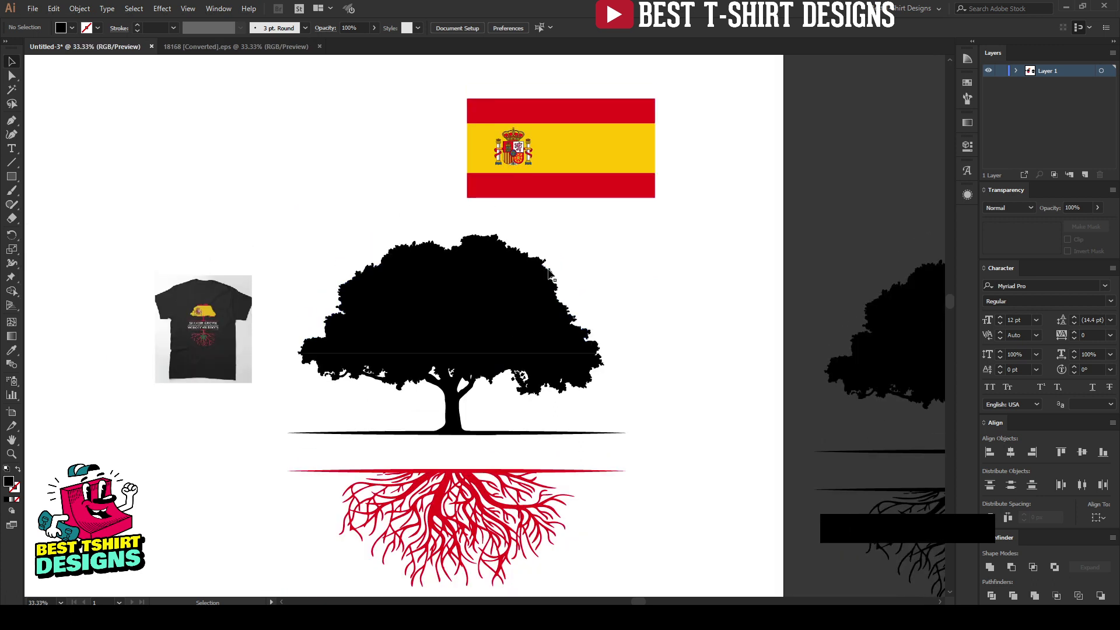
left_click(525, 256)
key("i")
left_click(563, 181)
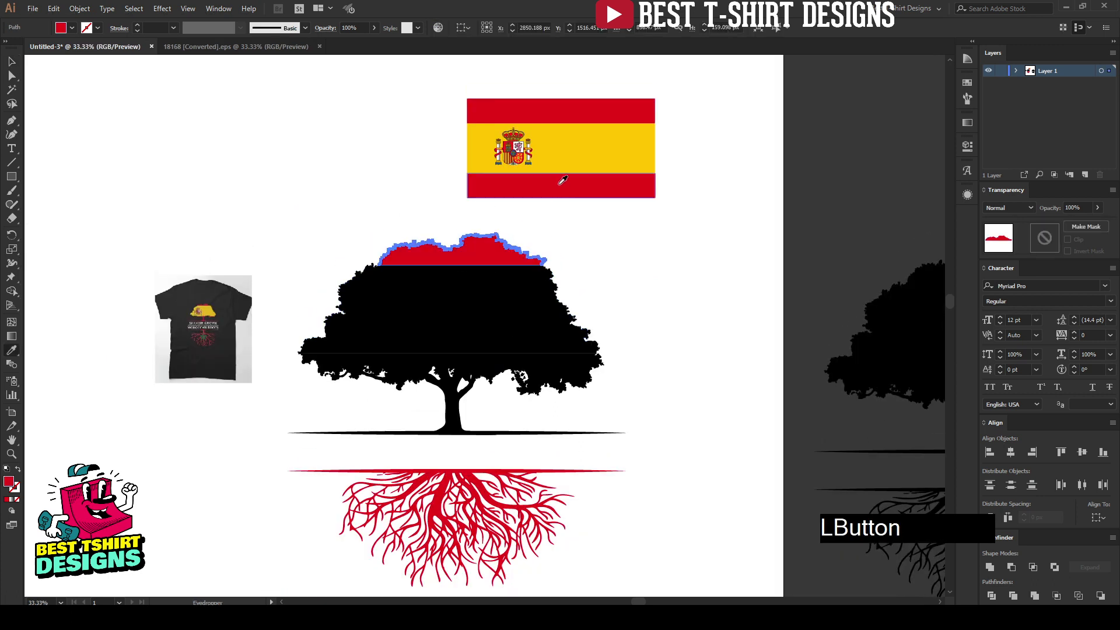
key("v")
left_click(515, 305)
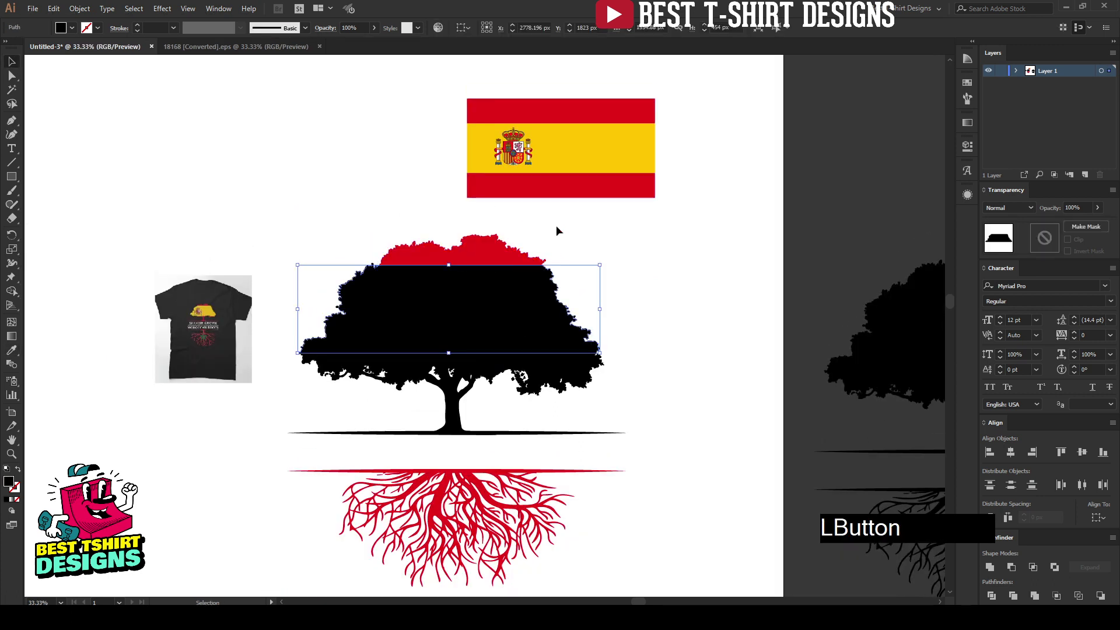
key("i")
left_click(579, 156)
key("v")
Step: Recolour the lower crown with trunk and the upper tapered line with the flag's red, and deselect them
left_click(543, 379)
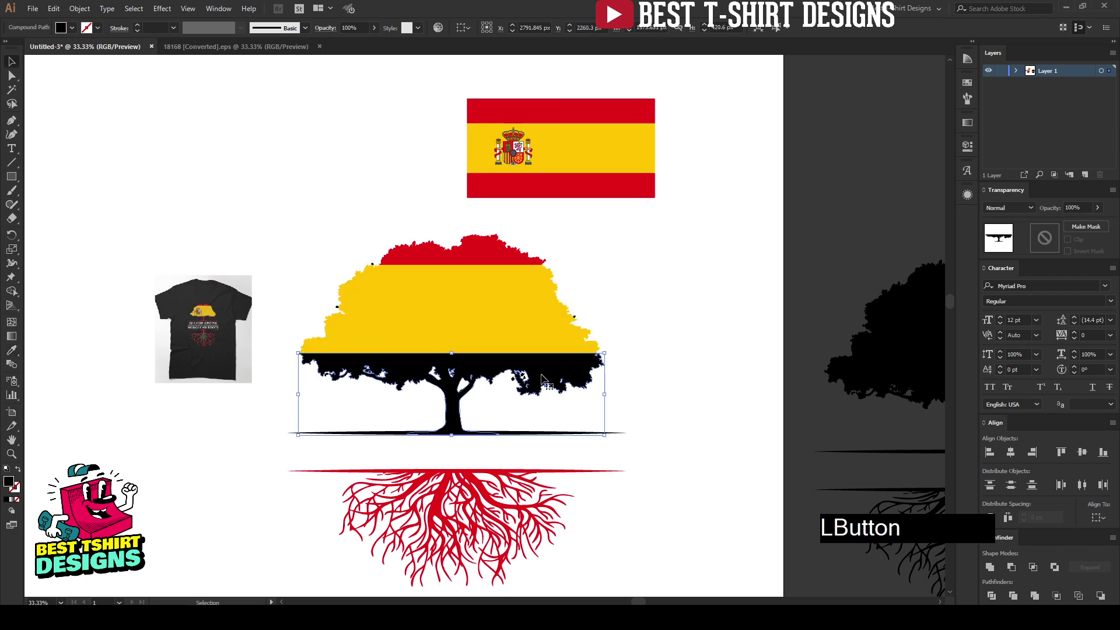
key("i")
left_click(591, 186)
key("v")
left_click(622, 417)
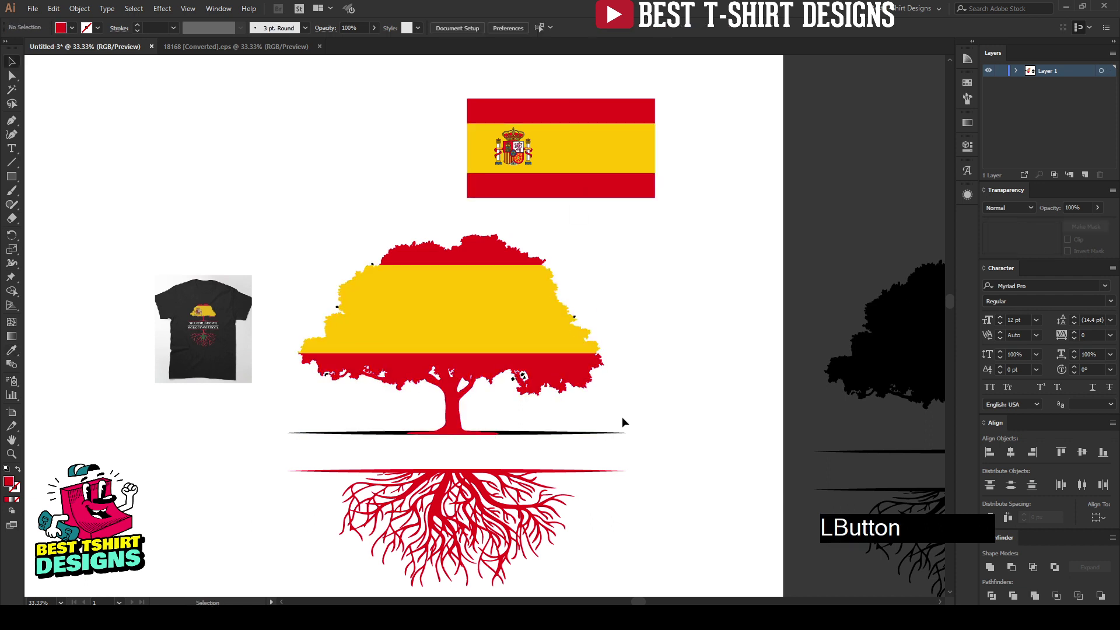
left_click_drag(622, 417, 601, 441)
key("i")
left_click(574, 383)
key("v")
left_click(670, 404)
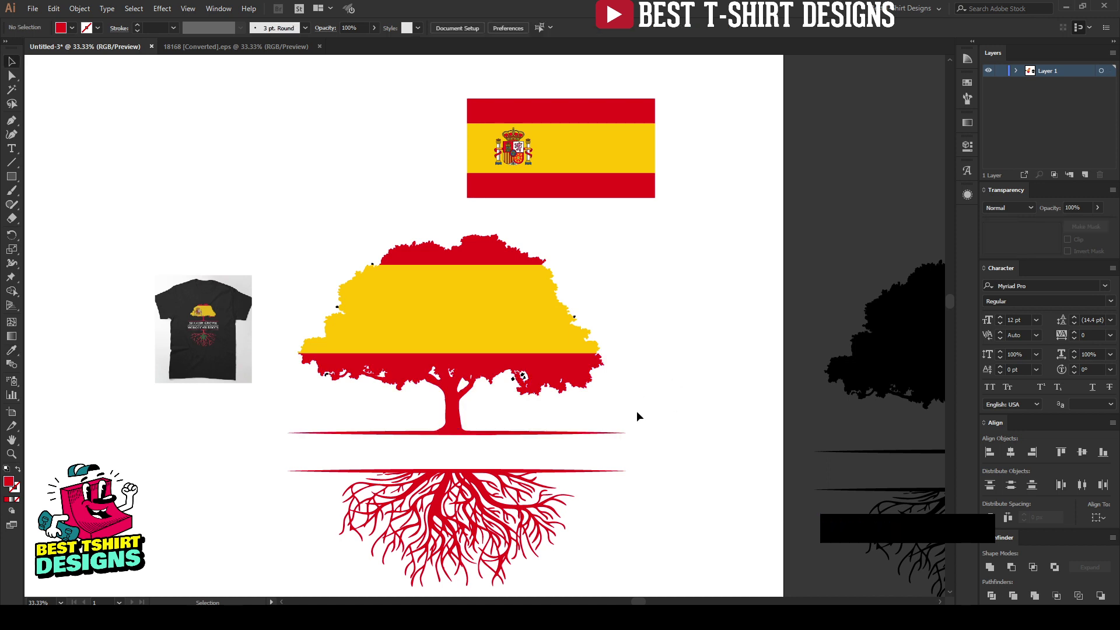
left_click(356, 175)
scroll(519, 151, "up", 4)
left_click(518, 152)
double_click(517, 152)
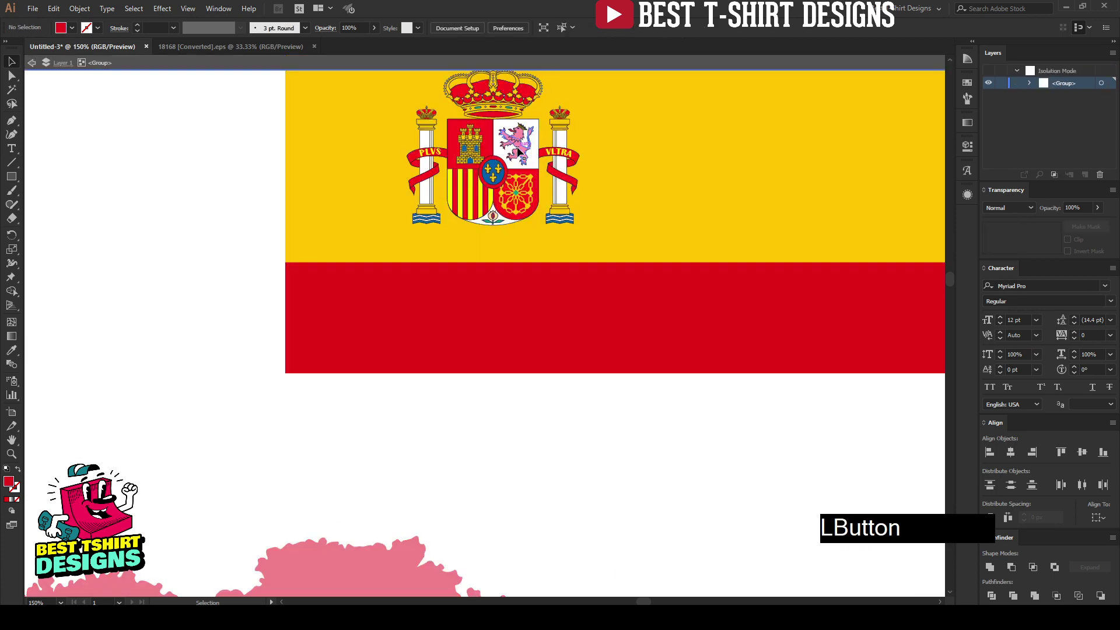
key("v")
scroll(533, 210, "down", 2)
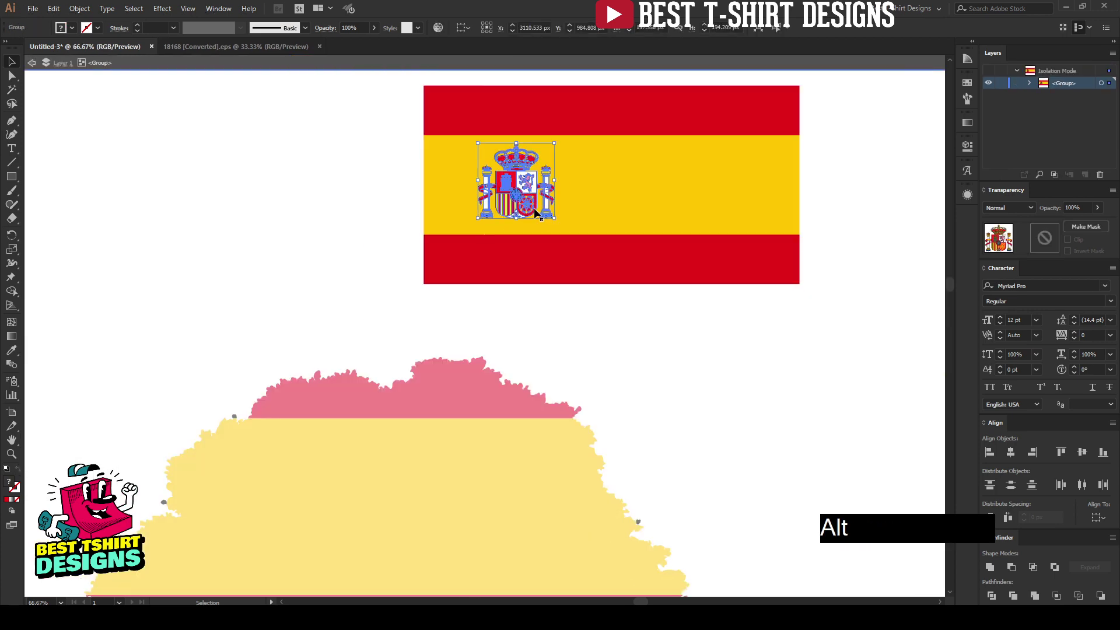
left_click(620, 348)
left_click(620, 348)
scroll(629, 314, "down", 3)
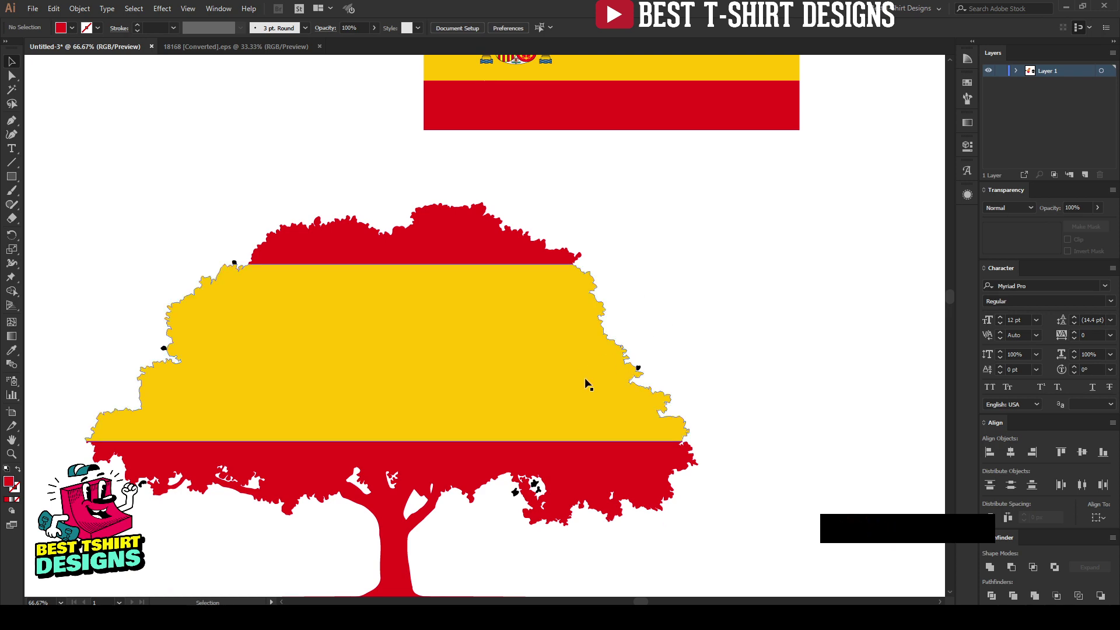
scroll(529, 374, "down", 2)
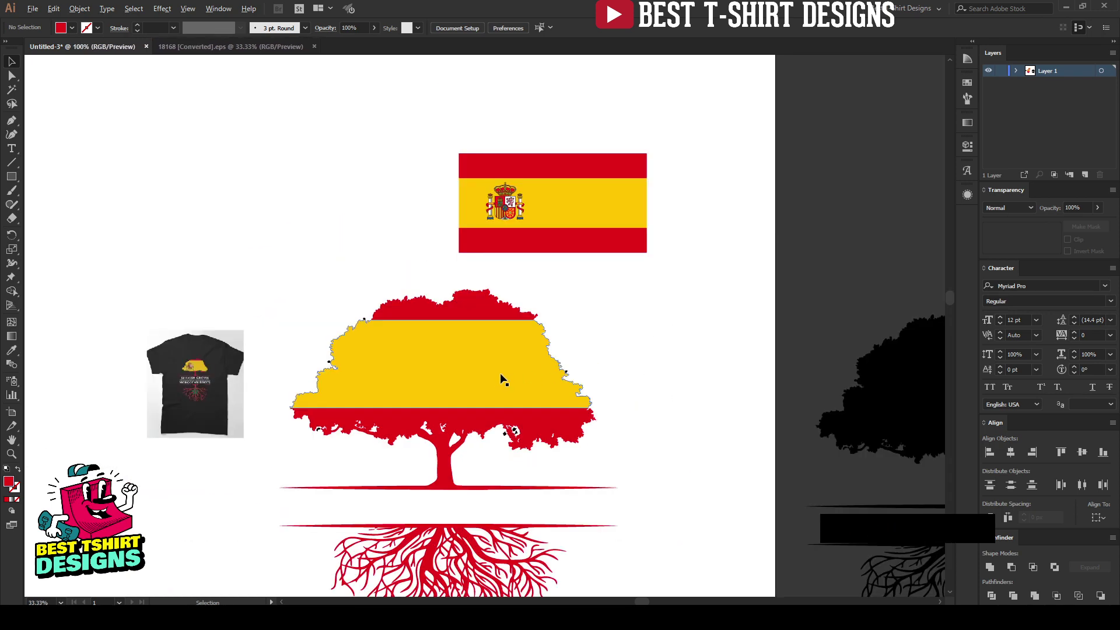
Step: Copy the coat of arms from inside the Spanish flag group and paste it onto the tree outside that group
key("ctrl+1")
scroll(502, 379, "down", 4)
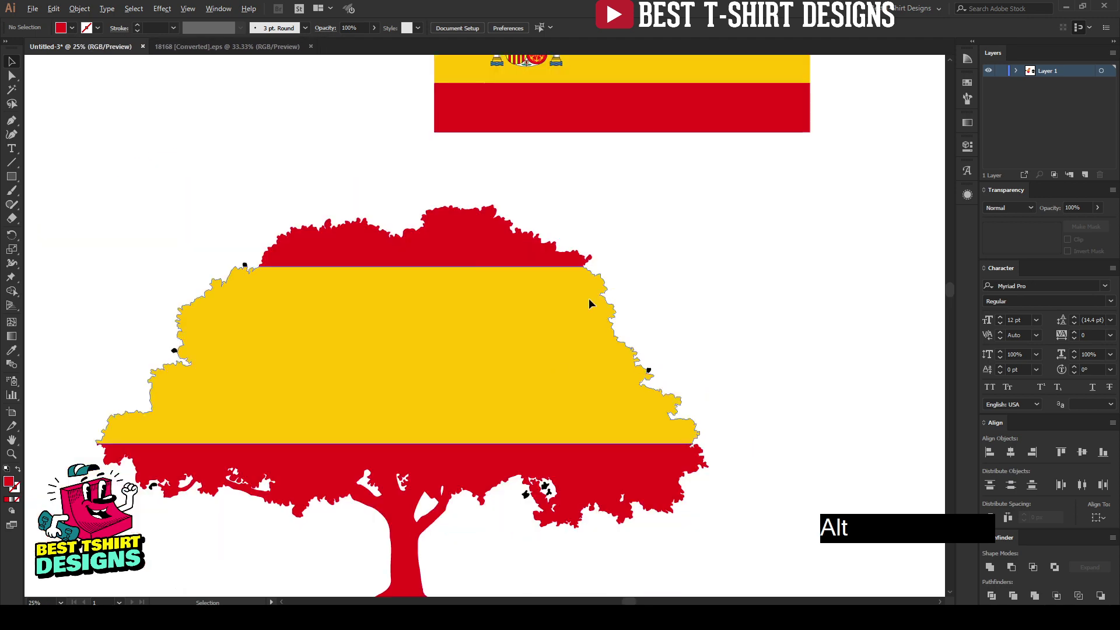
left_click(549, 243)
double_click(548, 244)
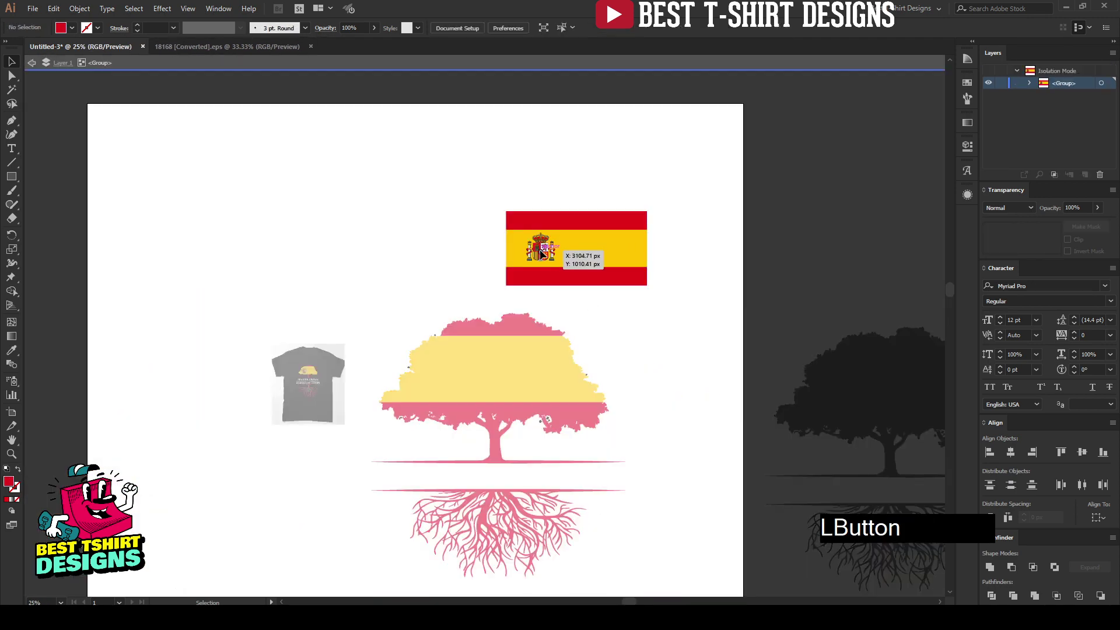
left_click(548, 248)
key("ctrl+c")
left_click(614, 337)
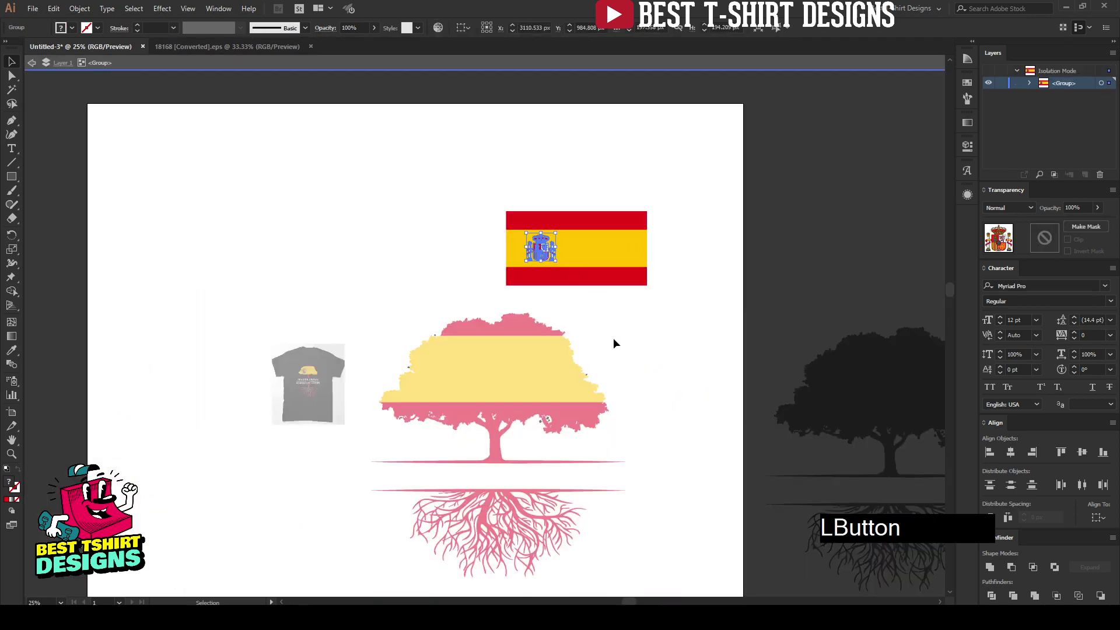
double_click(614, 338)
scroll(519, 393, "up", 3)
key("ctrl+v")
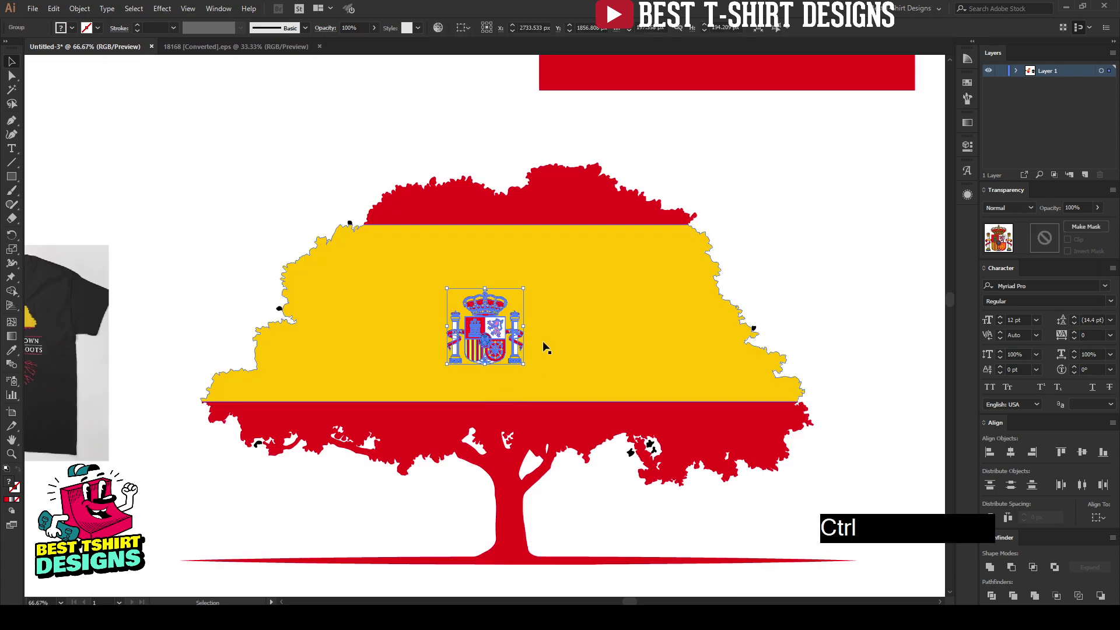
Step: Enlarge the coat of arms to nearly the yellow band's height, place it in the band's left part, and deselect it
left_click_drag(508, 339, 494, 315)
left_click_drag(422, 325, 394, 318)
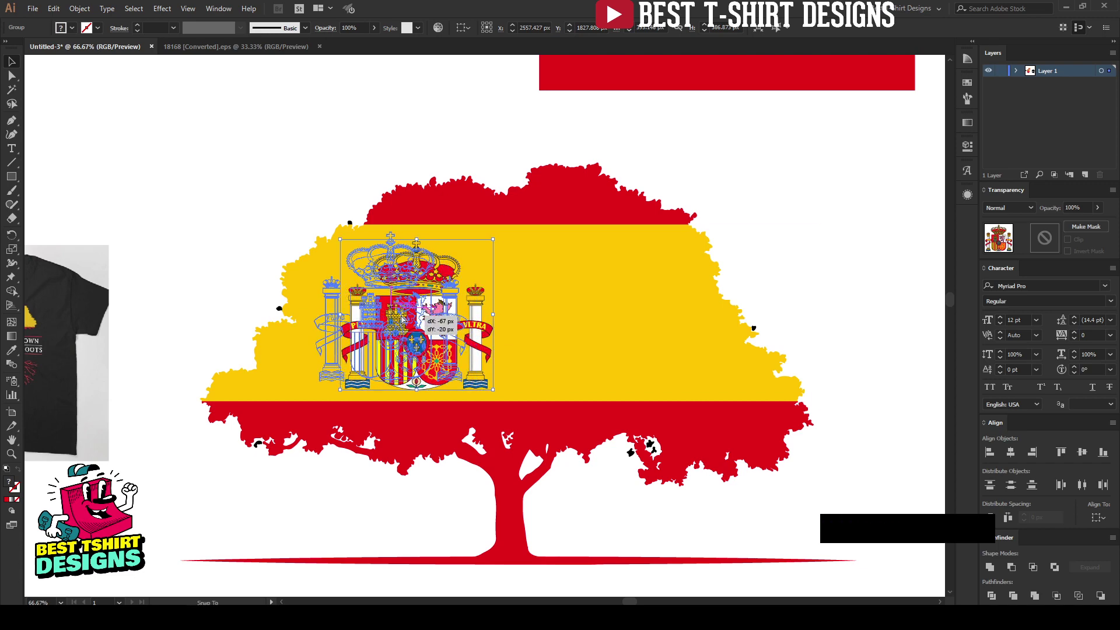
mouse_move(466, 308)
left_mouse_down()
mouse_move(484, 302)
mouse_move(452, 308)
mouse_move(464, 310)
left_mouse_up()
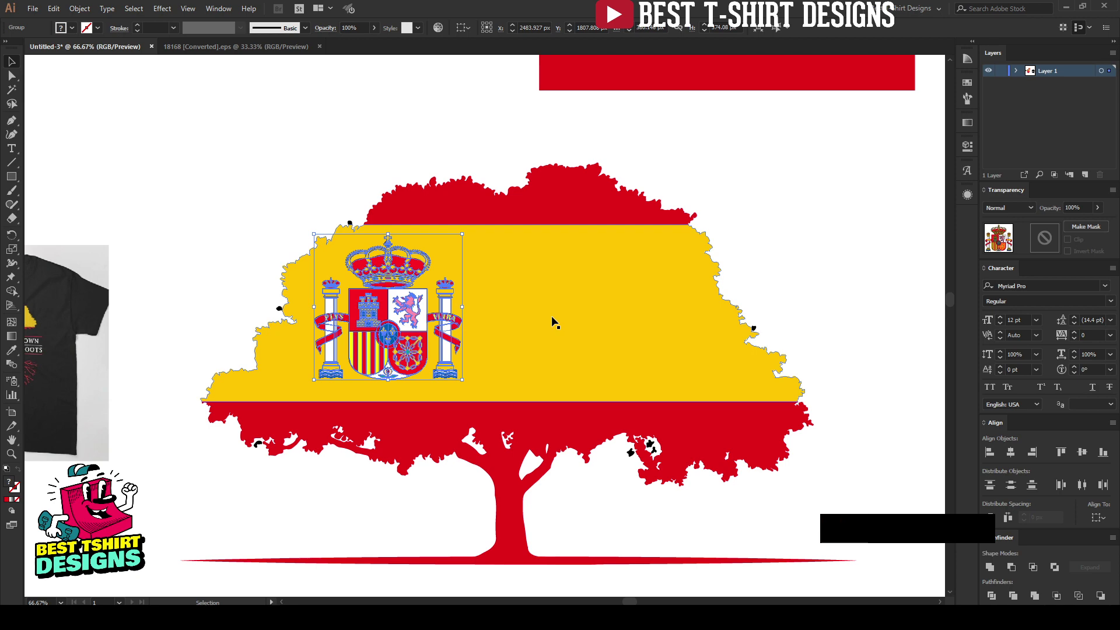
key("Down")
left_click(394, 167)
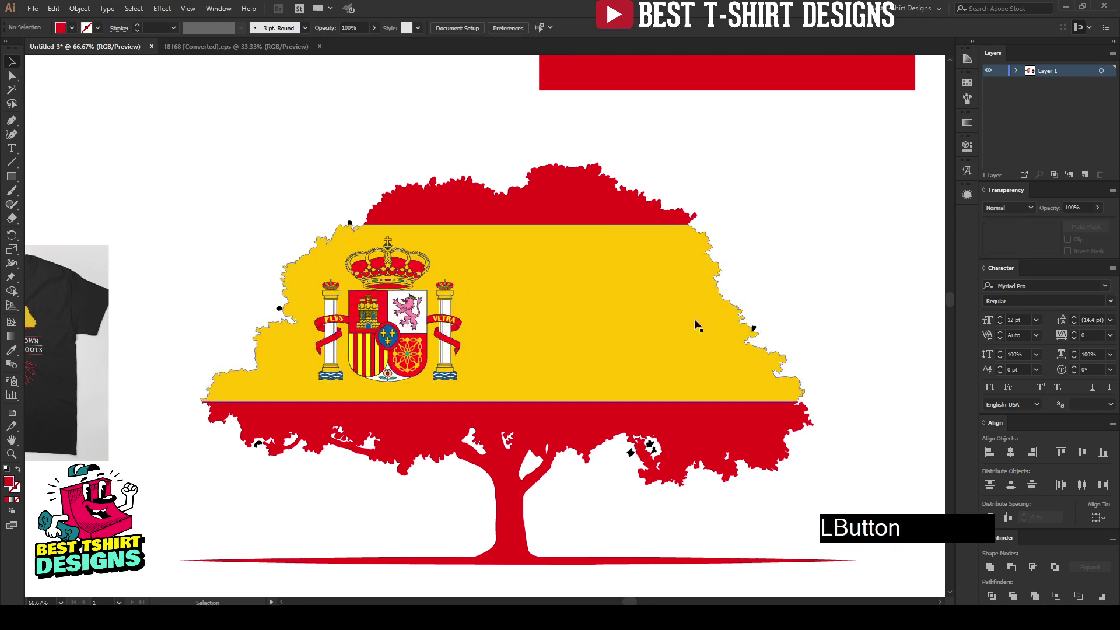
Step: Recolour the stray black leaf at the left edge of the middle crown band with the band's yellow
scroll(694, 318, "down", 1)
scroll(175, 333, "up", 4)
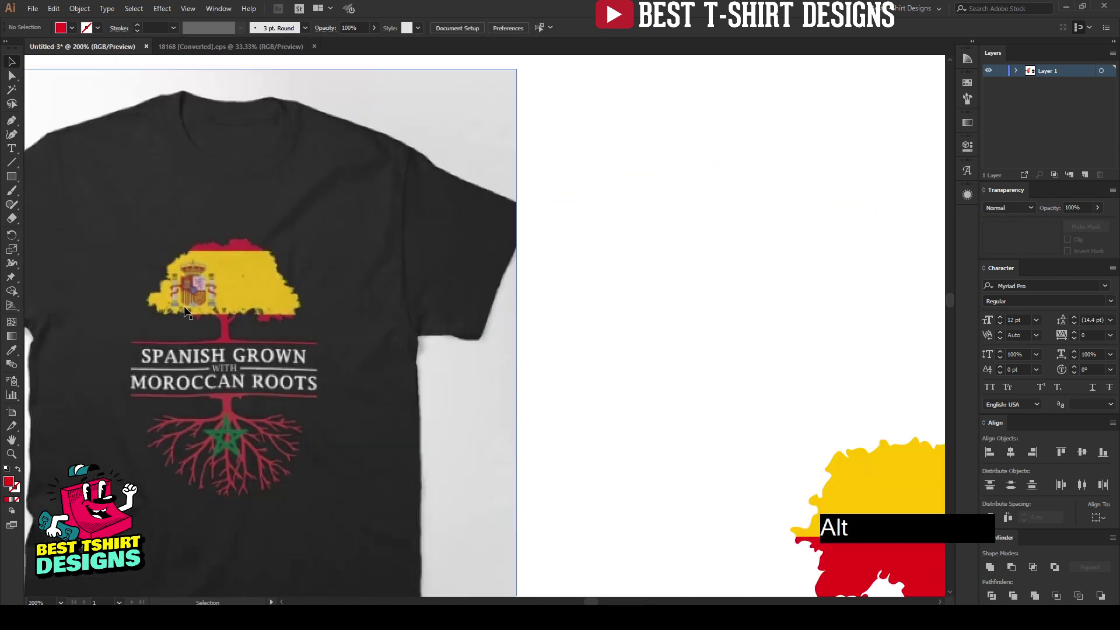
scroll(186, 311, "down", 3)
scroll(804, 344, "up", 1)
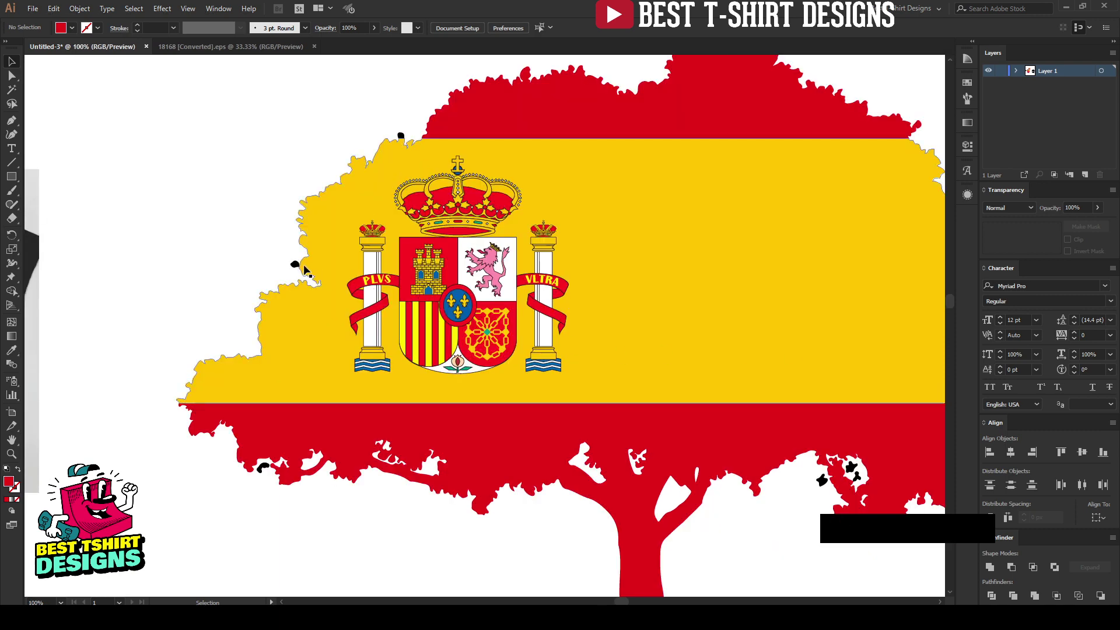
left_click(296, 264)
key("i")
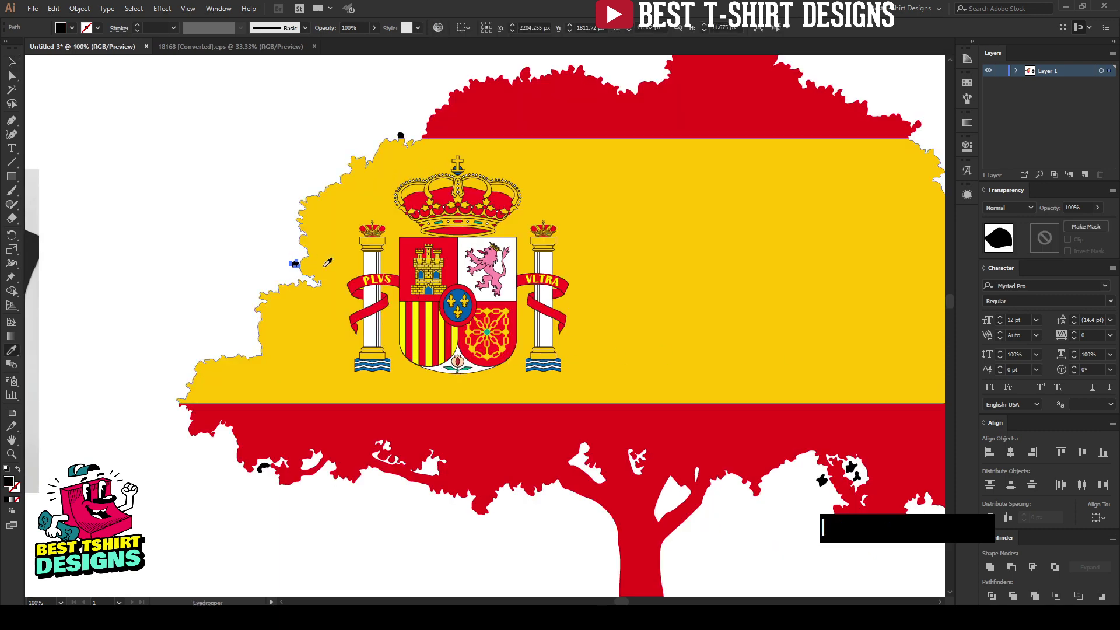
left_click(341, 267)
key("v")
Step: Recolour the stray black leaf beside the left end of the top crown band with the band's red
left_click(401, 135)
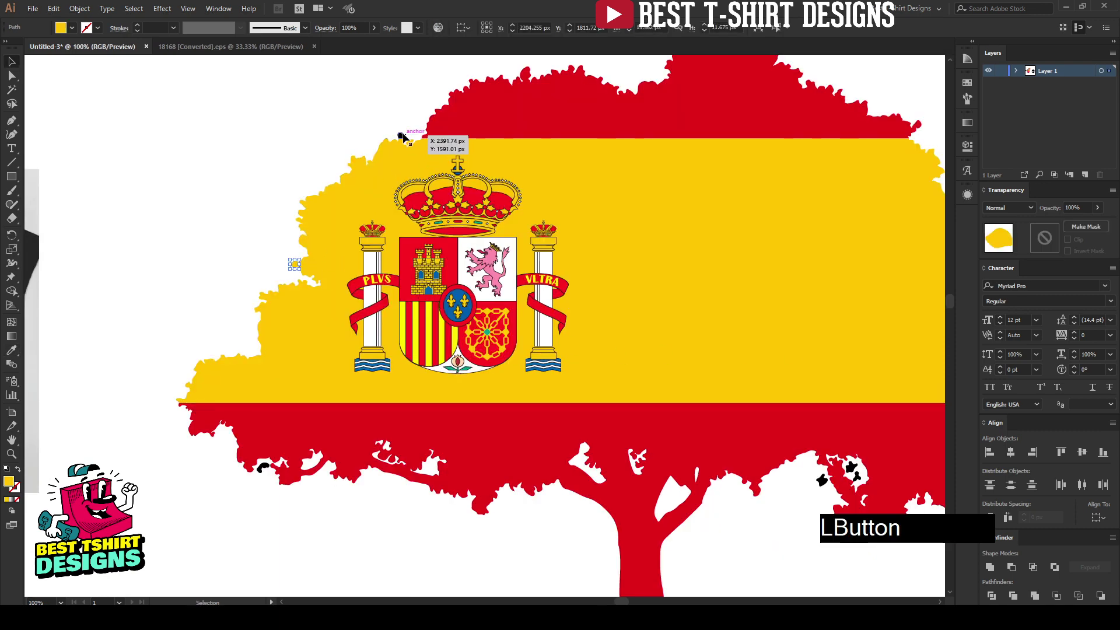
key("i")
left_click(448, 129)
key("v")
left_click(311, 131)
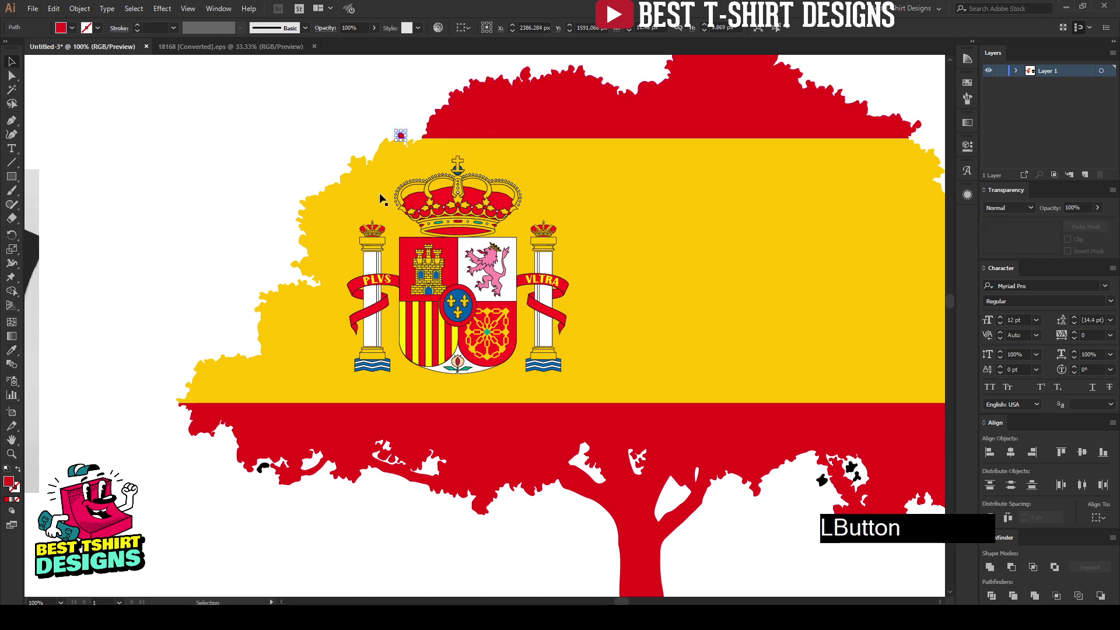
Step: Recolour the stray black leaf at the right edge of the middle crown band with the band's yellow
key("space")
left_click_drag(660, 253, 365, 217)
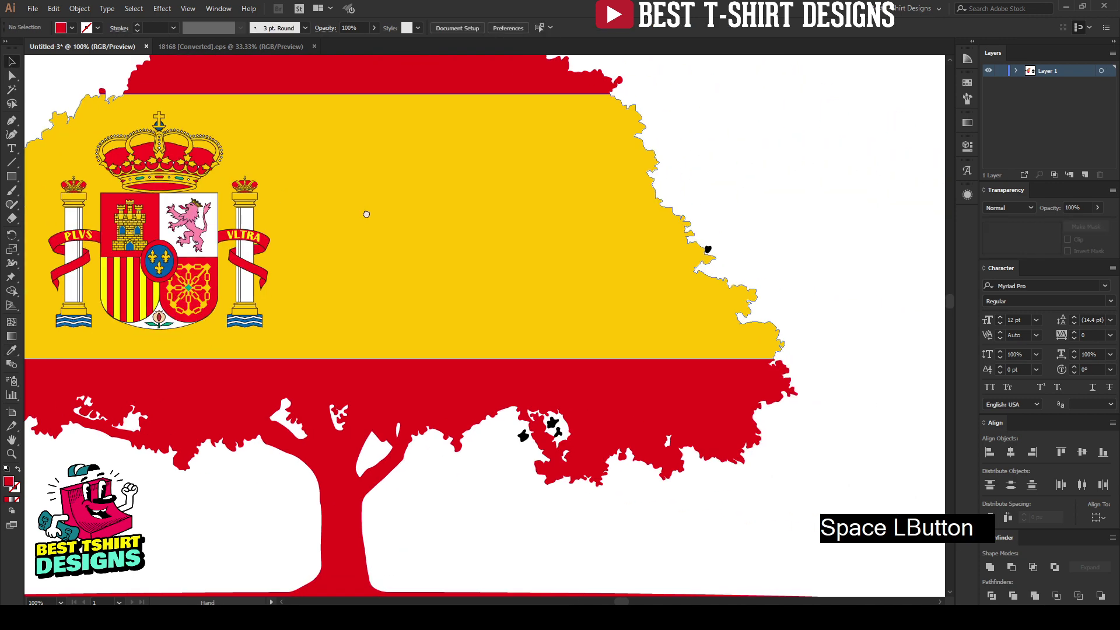
left_click(707, 248)
key("i")
left_click(630, 233)
key("v")
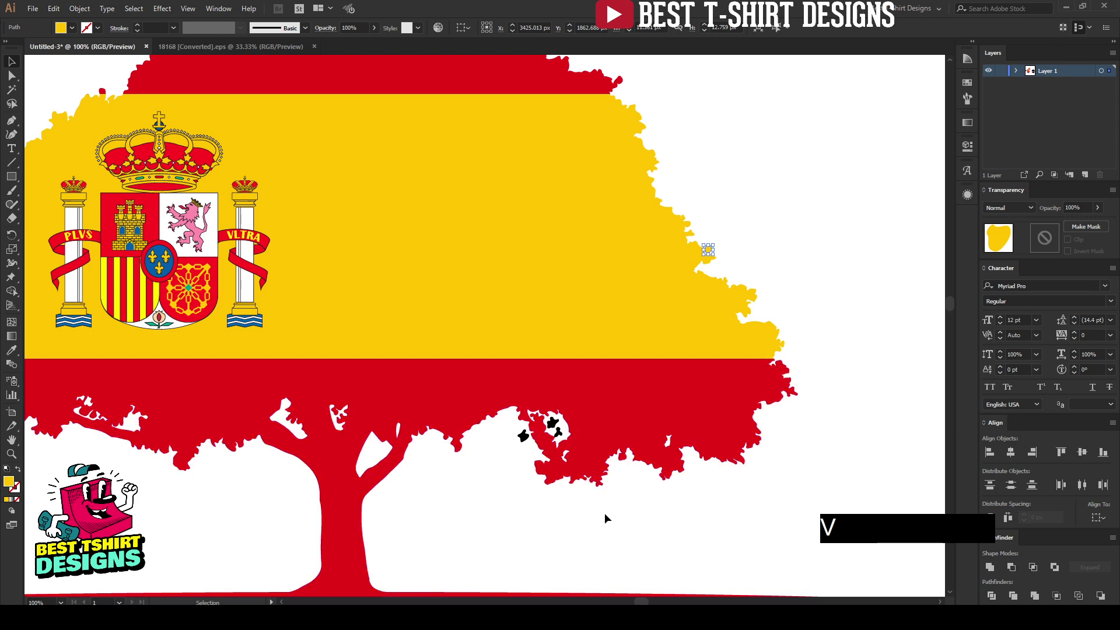
Step: Recolour the black leaf fragments under the crown's lower right part, selected together with the lower tree piece, with its red
left_click_drag(593, 517, 514, 412)
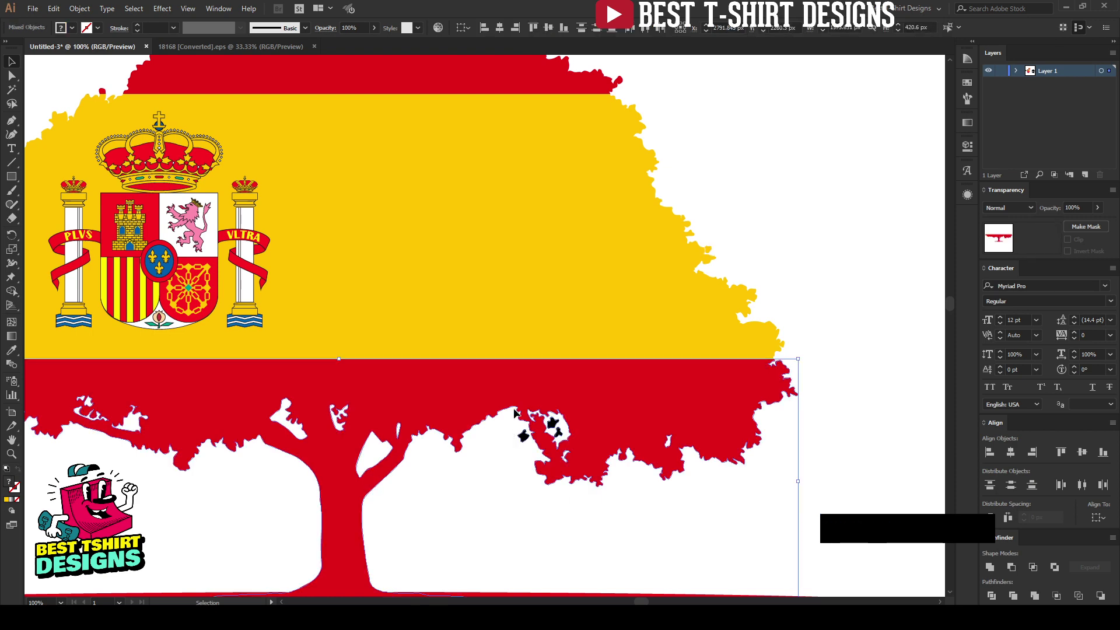
key("i")
left_click(551, 384)
key("v")
scroll(589, 396, "down", 1)
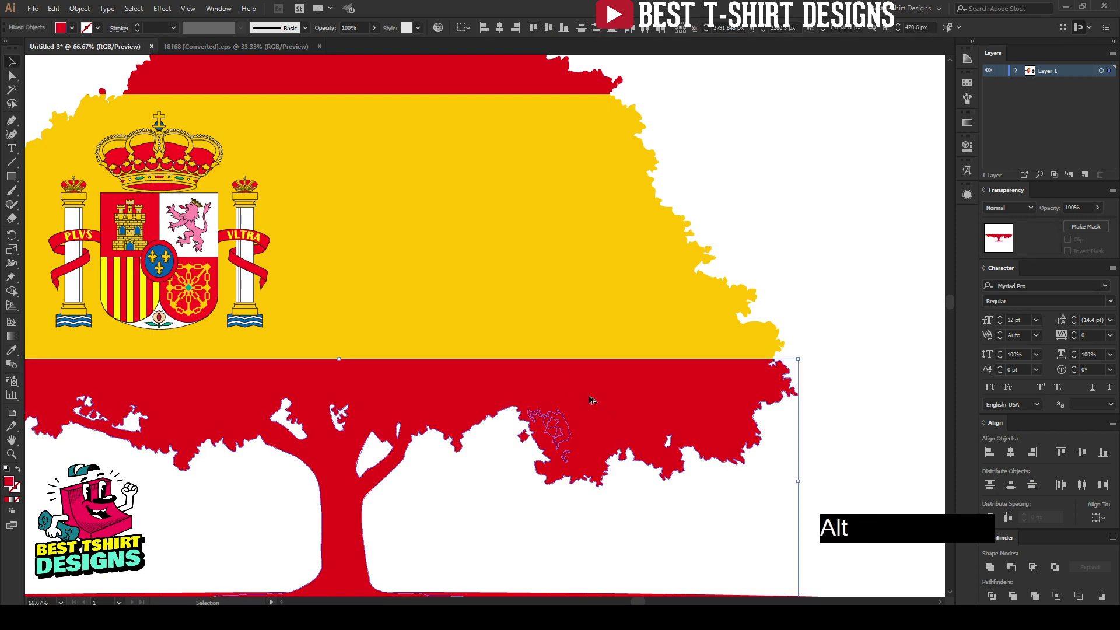
scroll(615, 463, "down", 1)
left_click(615, 464)
Step: Try to delete one red leaf piece under the crown's lower right part and undo the deletion
scroll(564, 419, "up", 5)
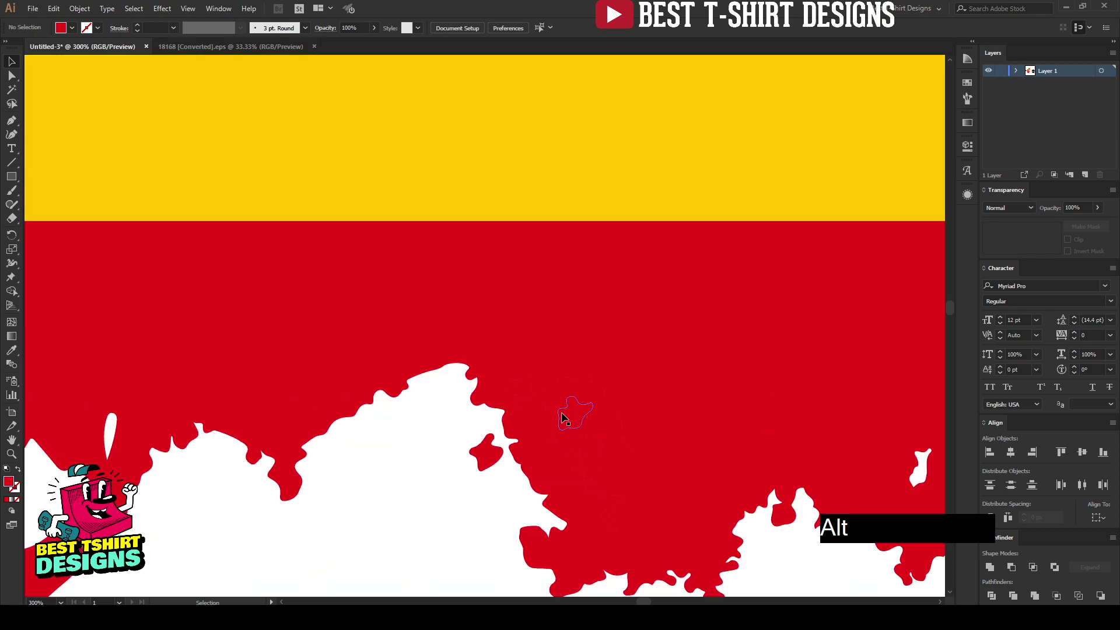
left_click(577, 461)
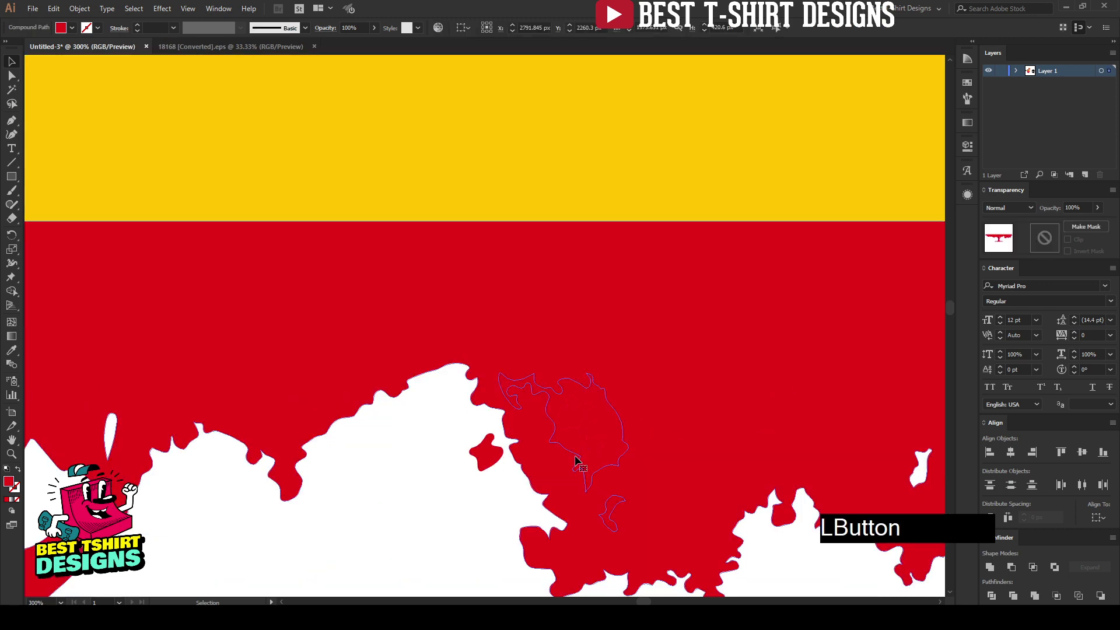
left_click(581, 460)
key("v")
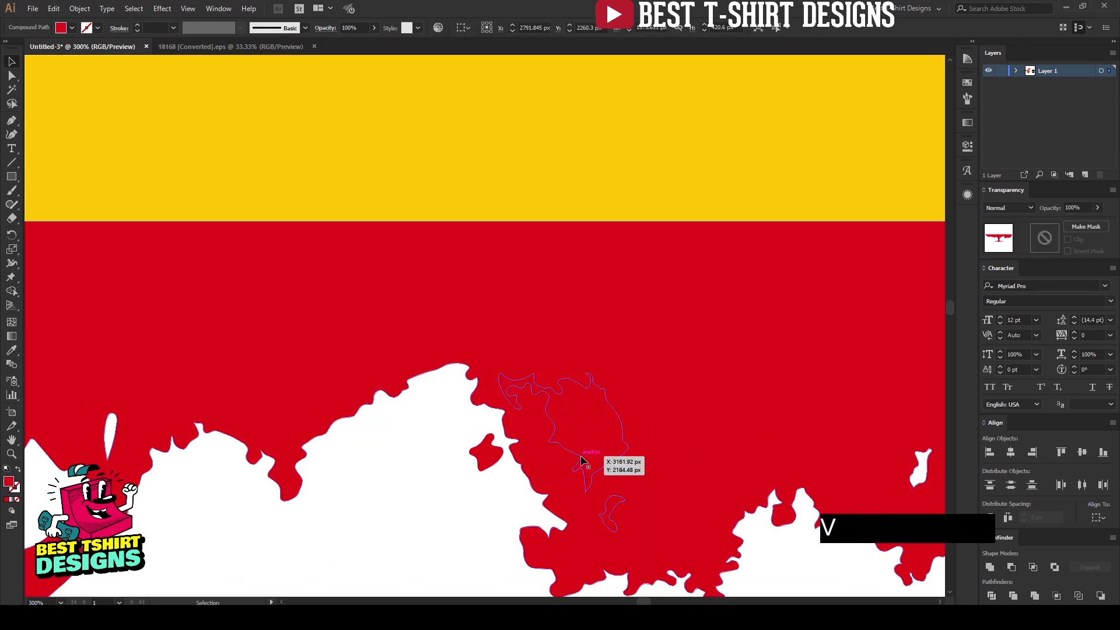
left_click(590, 442)
left_click(586, 410)
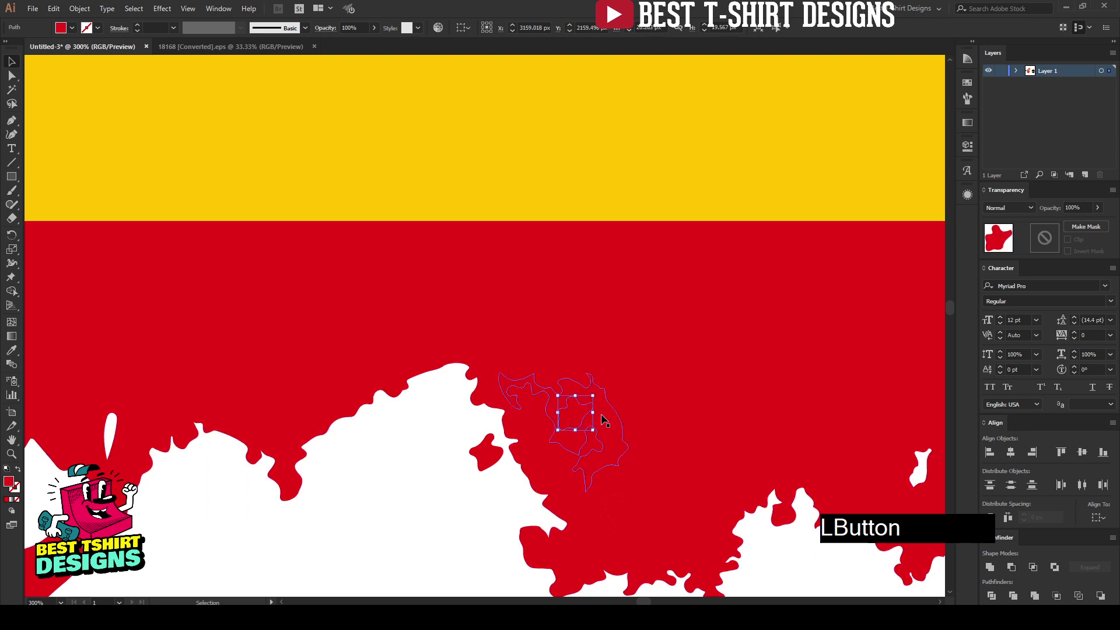
key("Delete")
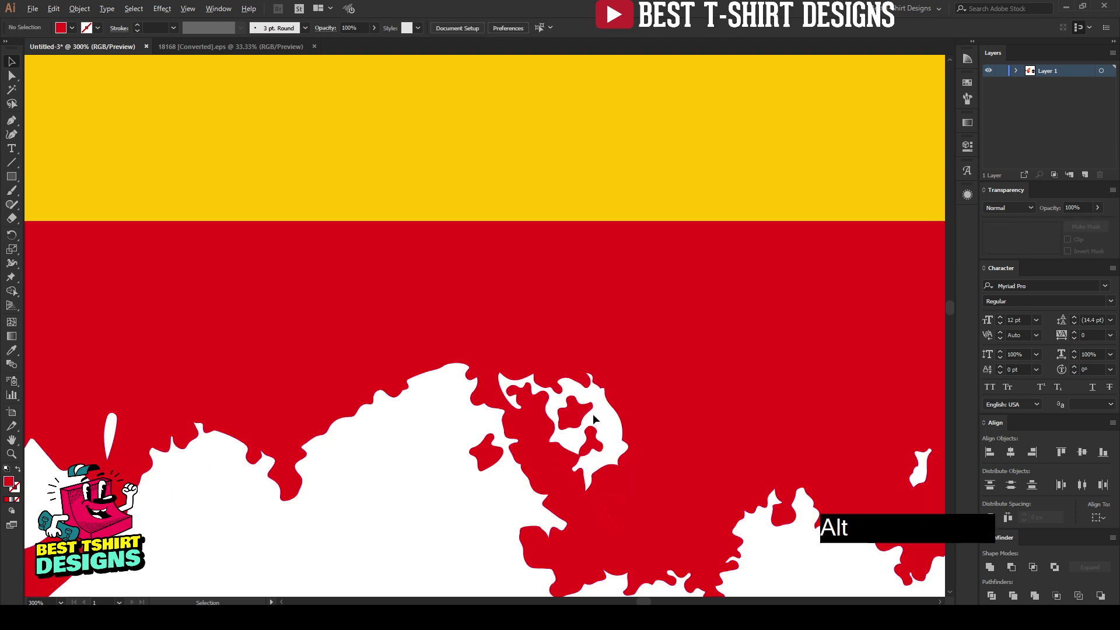
scroll(592, 414, "down", 3)
key("ctrl+z")
left_click(688, 506)
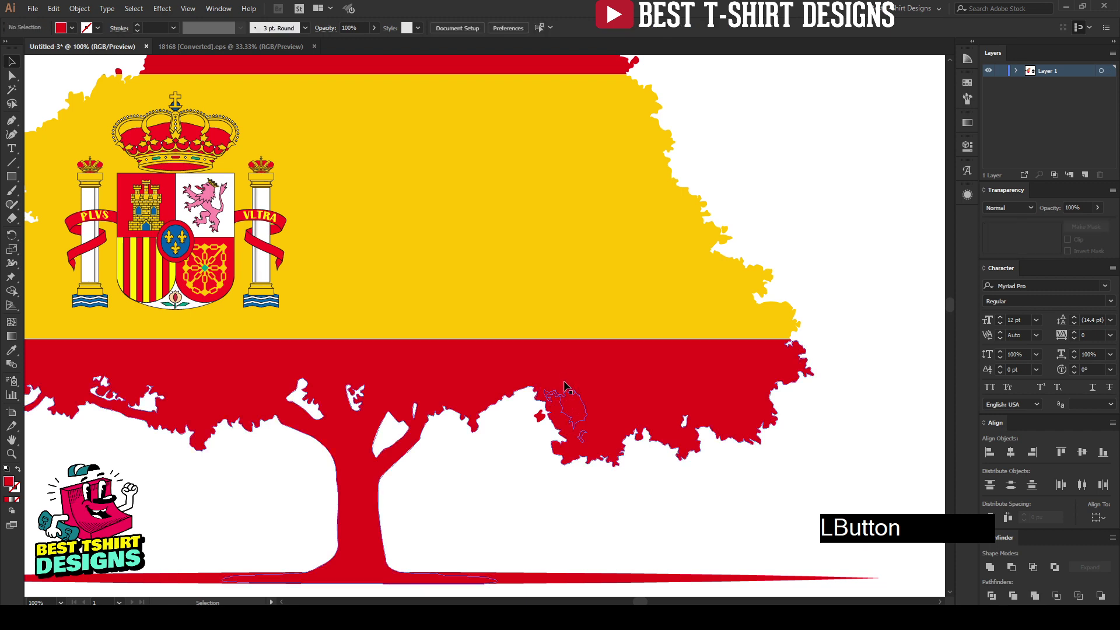
scroll(564, 381, "down", 1)
left_click(526, 447)
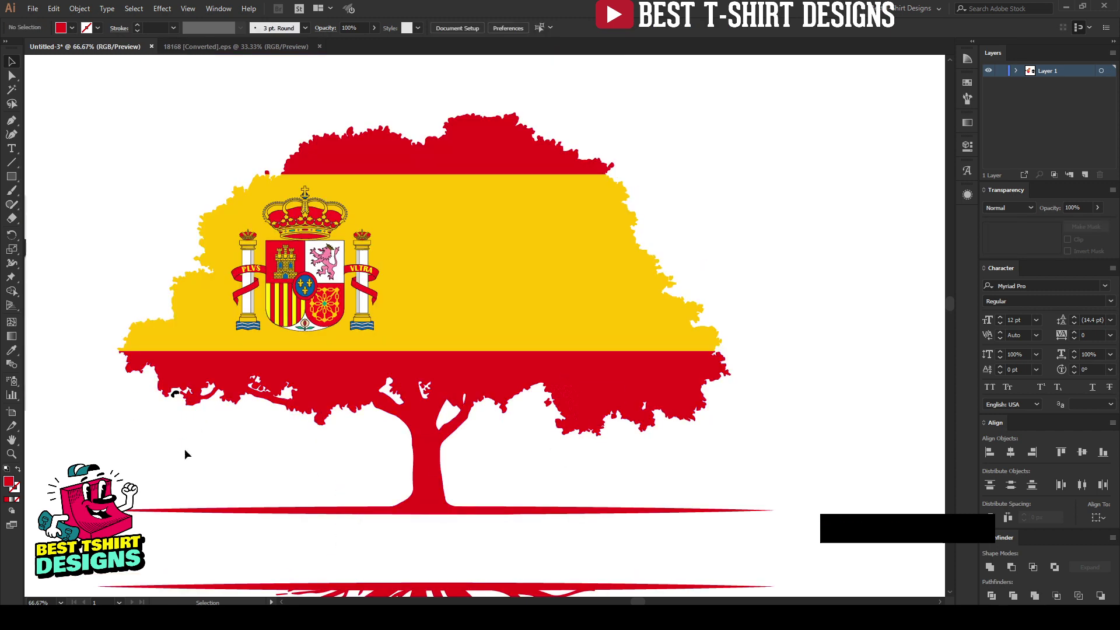
Step: Recolour the stray black leaf under the crown's lower left edge with the bottom band's red
scroll(169, 401, "up", 6)
left_click(199, 345)
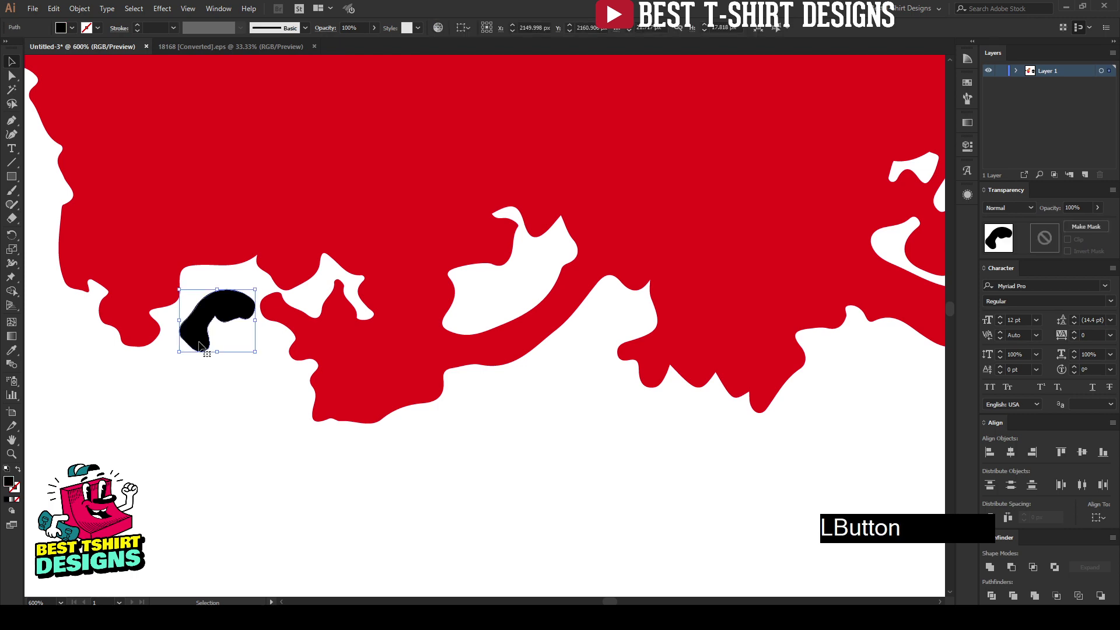
key("i")
left_click(246, 249)
key("v")
left_click(219, 394)
scroll(219, 394, "down", 4)
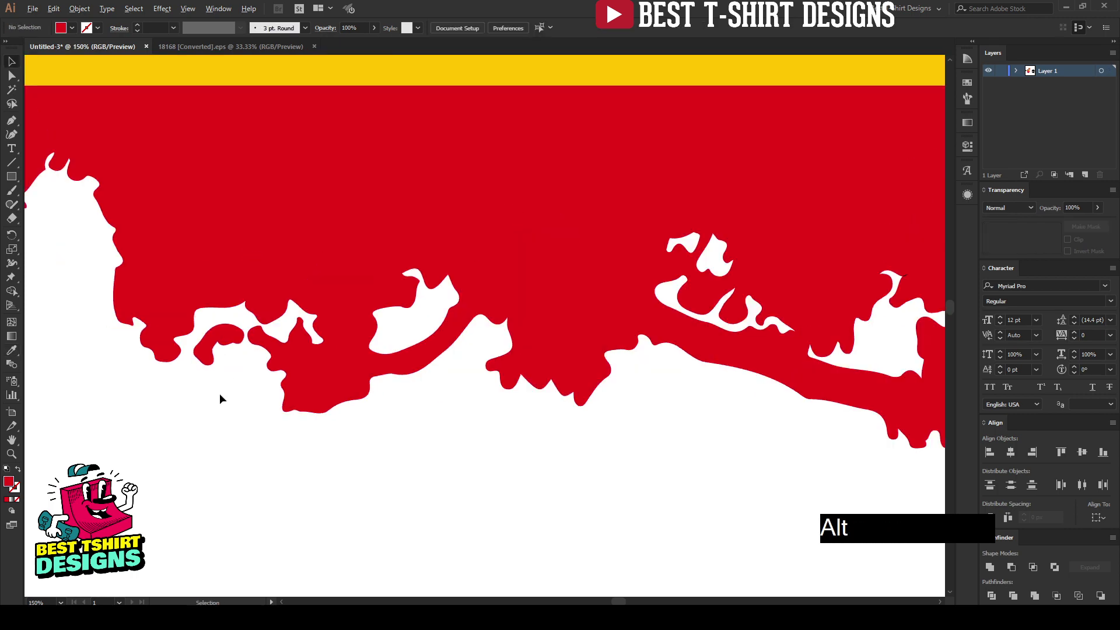
Step: Group the whole flag-coloured tree, both tapered lines and the roots into one object
scroll(220, 393, "down", 2)
scroll(596, 440, "down", 1)
key("space")
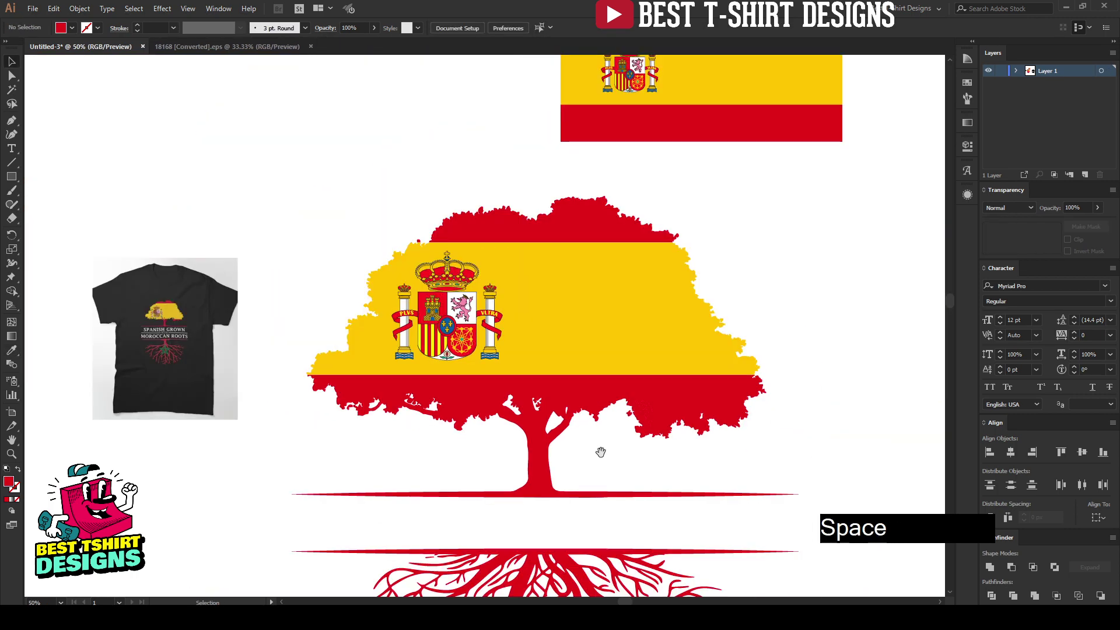
left_click_drag(601, 452, 530, 358)
scroll(519, 358, "down", 1)
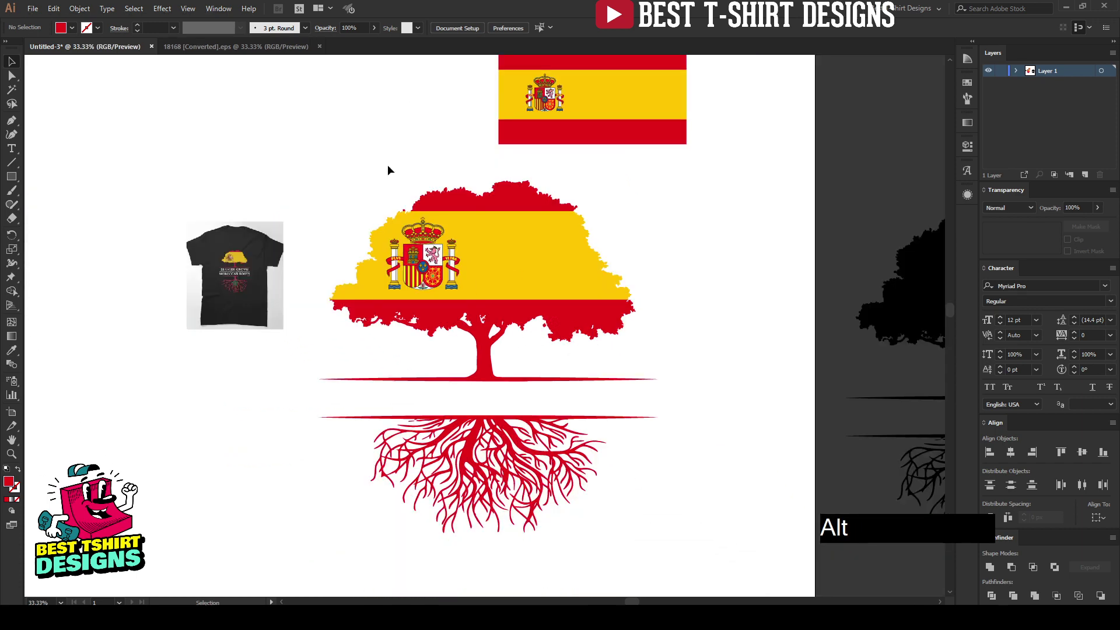
left_click_drag(343, 180, 309, 159)
key("ctrl+g")
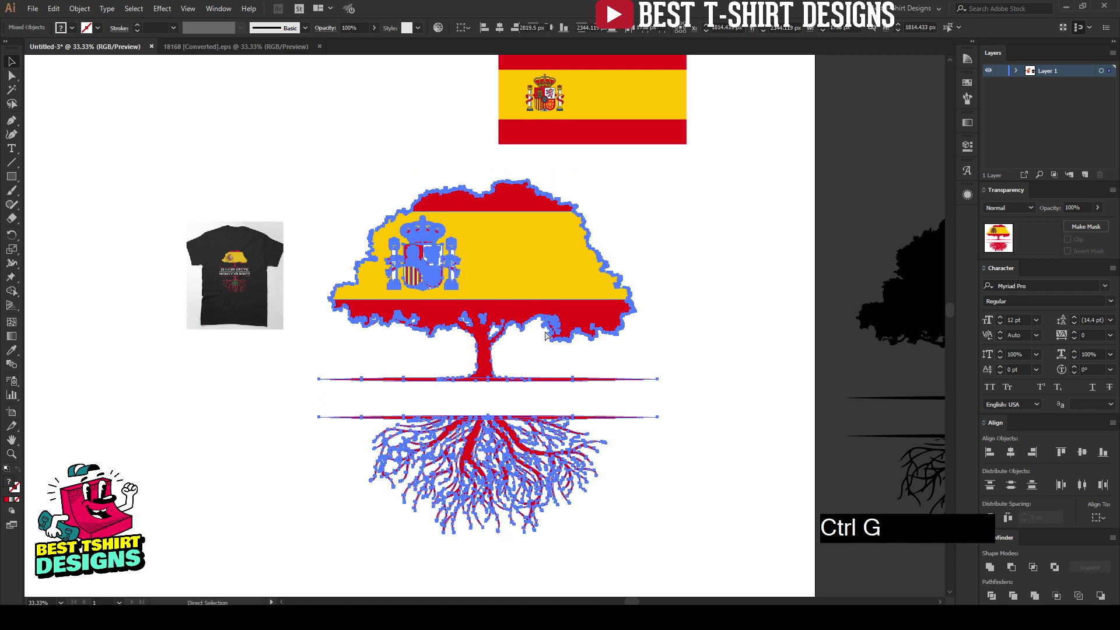
left_click(552, 361)
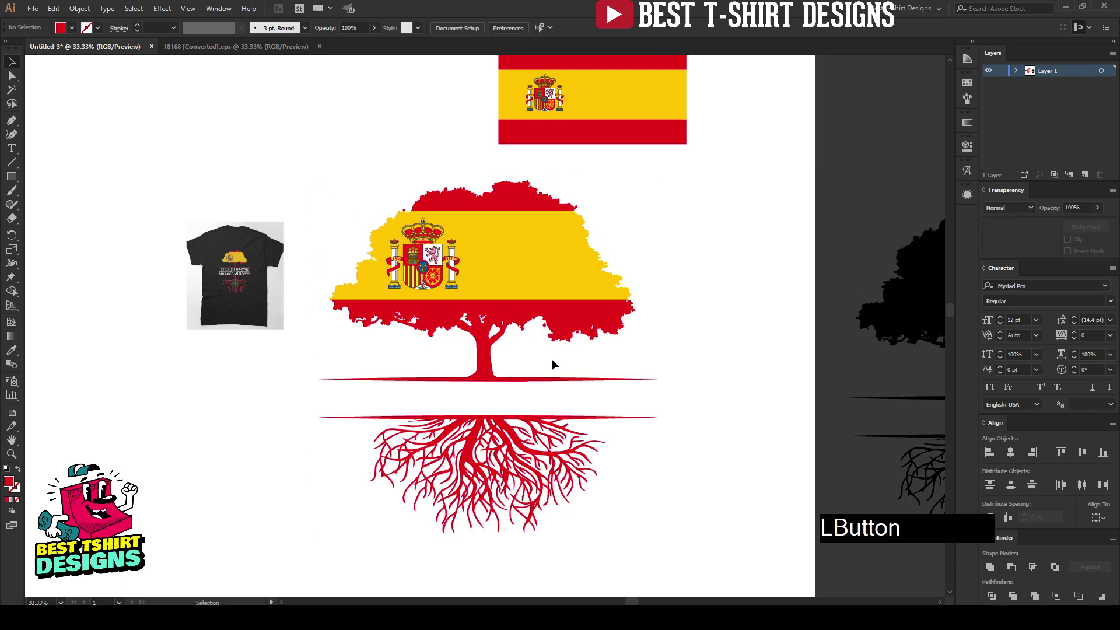
Step: Examine the reference shirt's lettering, dividing lines and the star in its roots
scroll(198, 236, "up", 5)
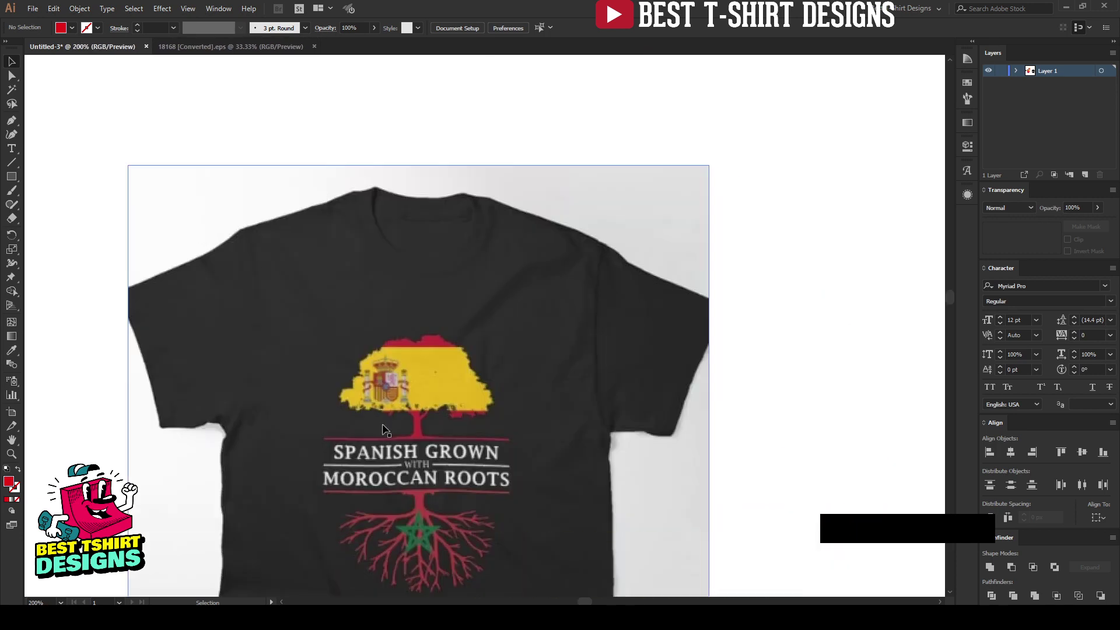
scroll(388, 431, "down", 2)
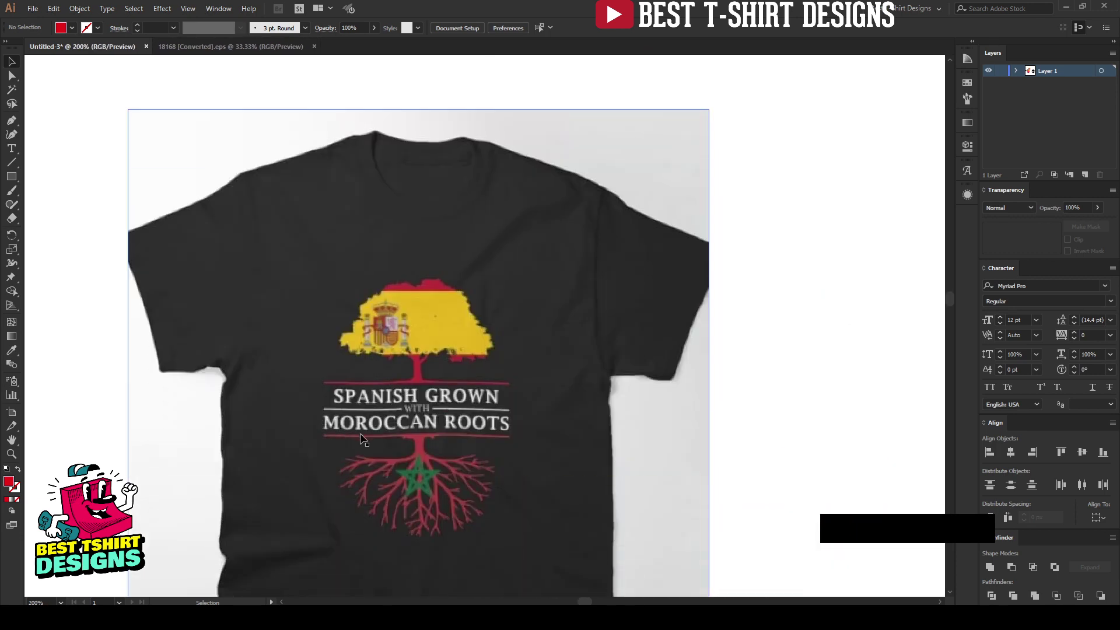
scroll(479, 442, "down", 2)
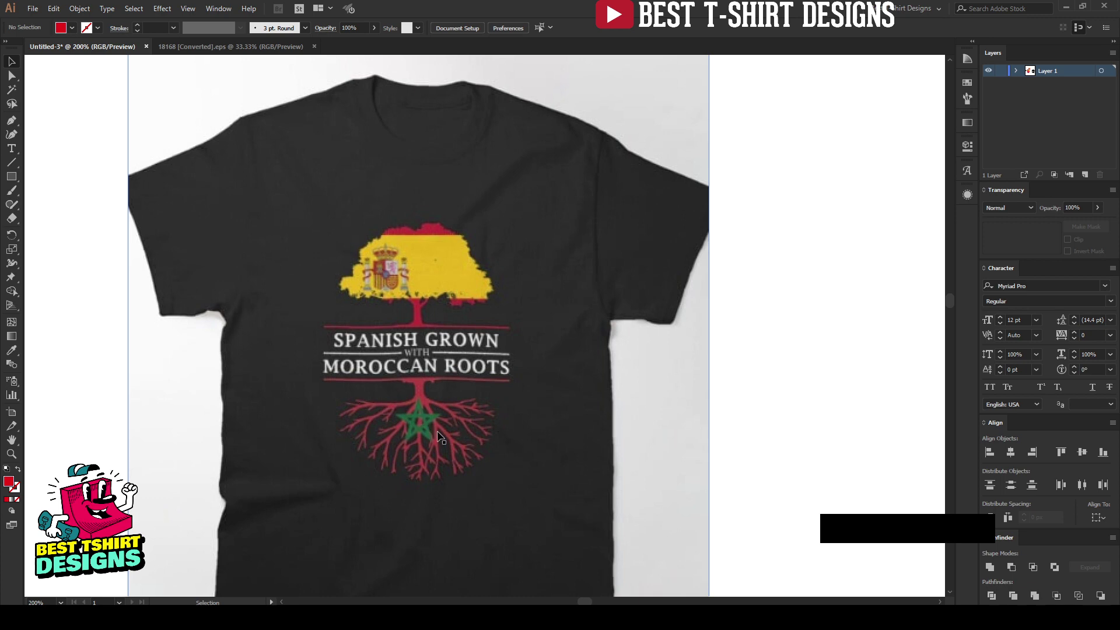
scroll(333, 387, "down", 4)
mouse_move(577, 351)
left_mouse_down()
mouse_move(526, 312)
mouse_move(585, 361)
left_mouse_up()
left_click(585, 361)
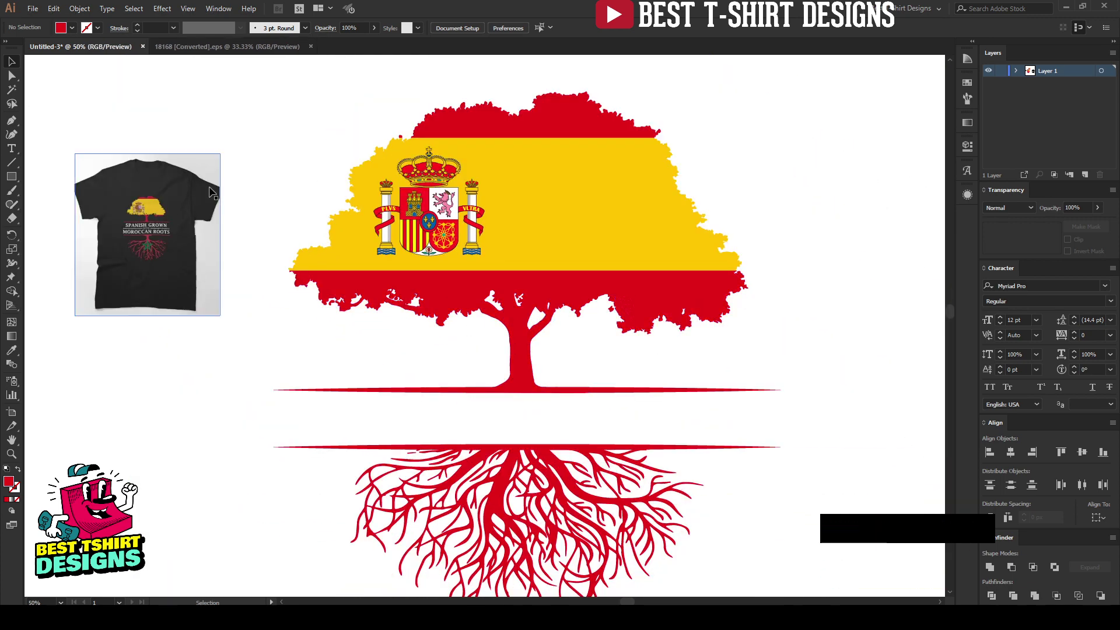
left_click(564, 349)
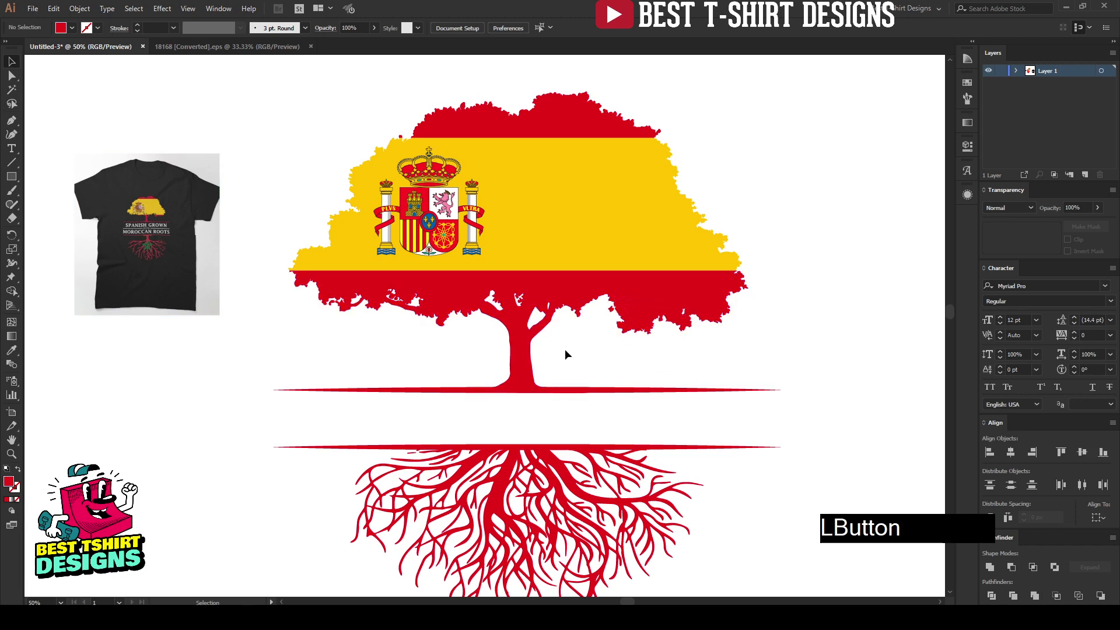
Step: Scale down the grouped flag-coloured tree design and move it off the artboard to its left
scroll(467, 335, "down", 2)
left_click_drag(314, 282, 179, 130)
left_click_drag(345, 205, 650, 501)
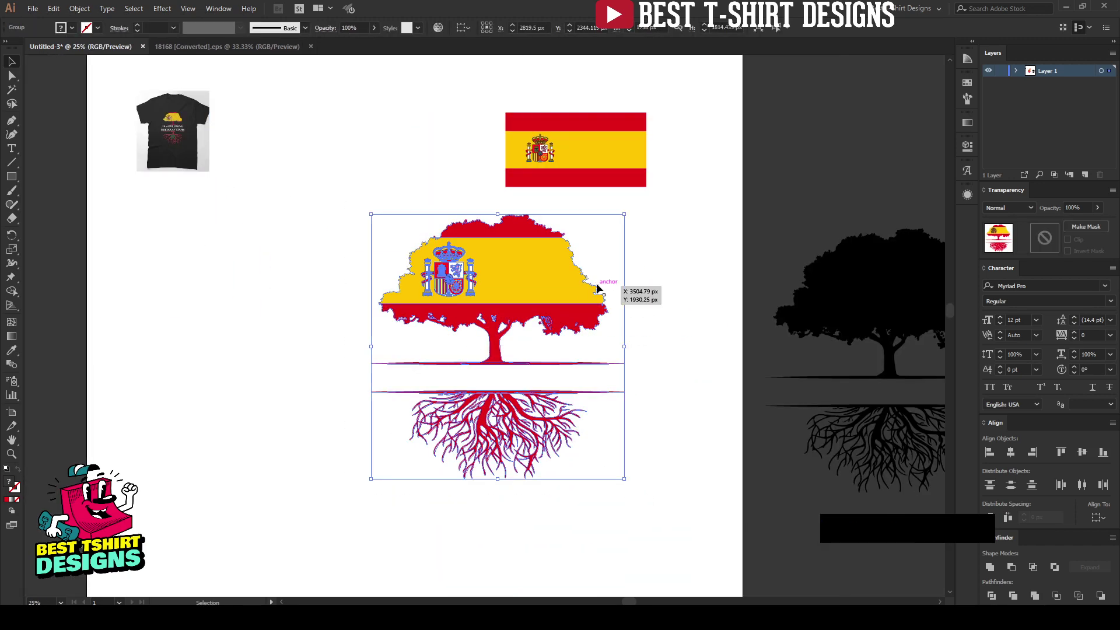
left_click_drag(601, 283, 294, 312)
scroll(508, 350, "down", 1)
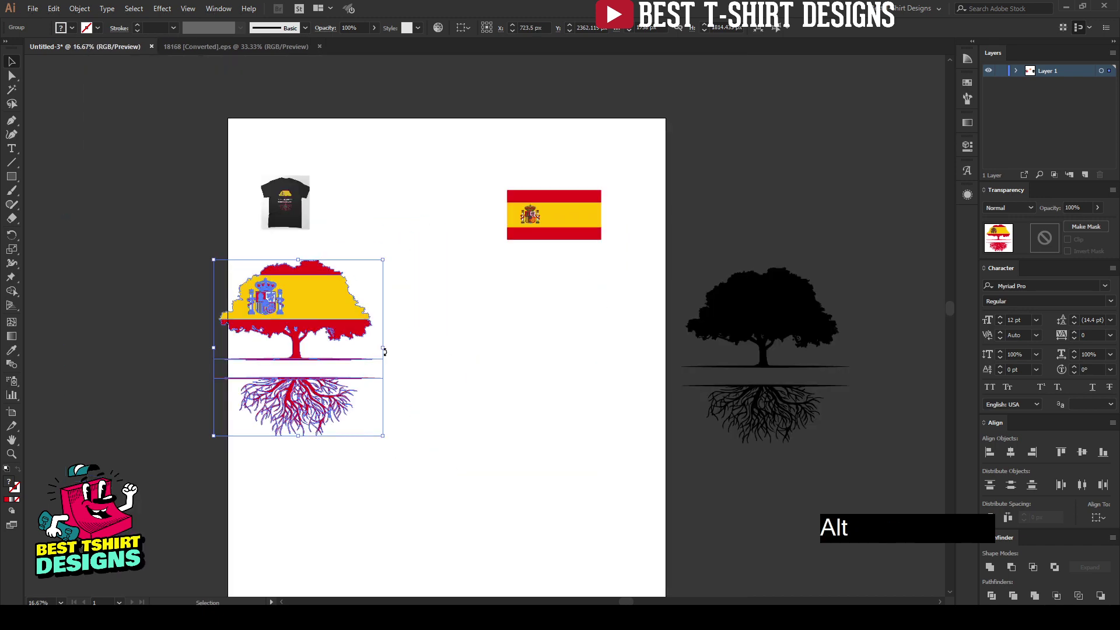
left_click_drag(386, 348, 338, 348)
left_click_drag(285, 318, 124, 266)
left_click(230, 320)
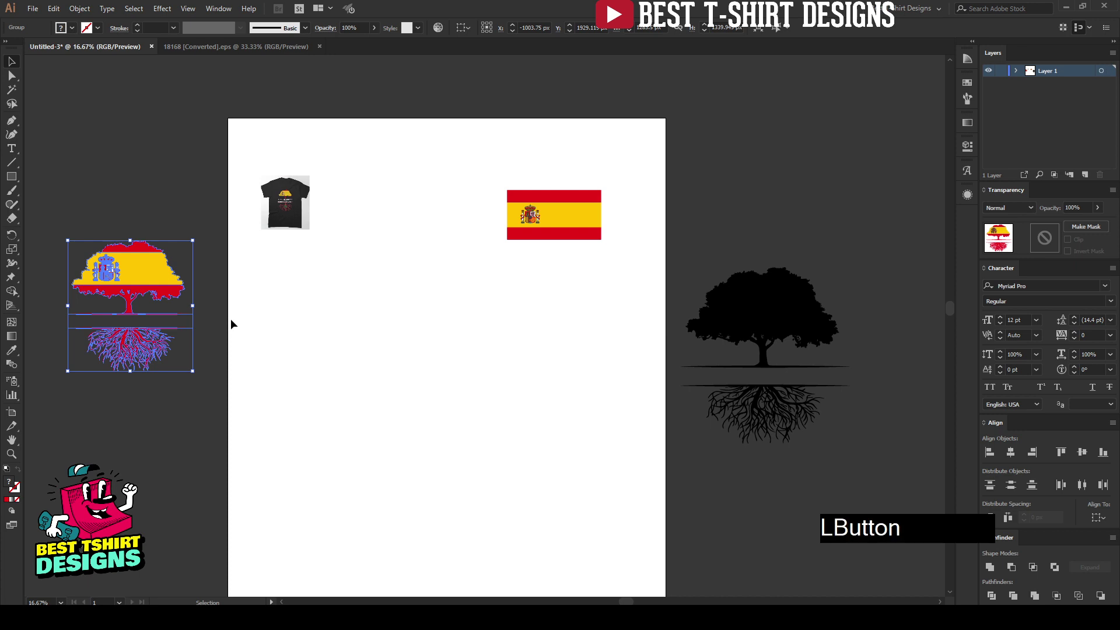
left_click_drag(44, 219, 221, 413)
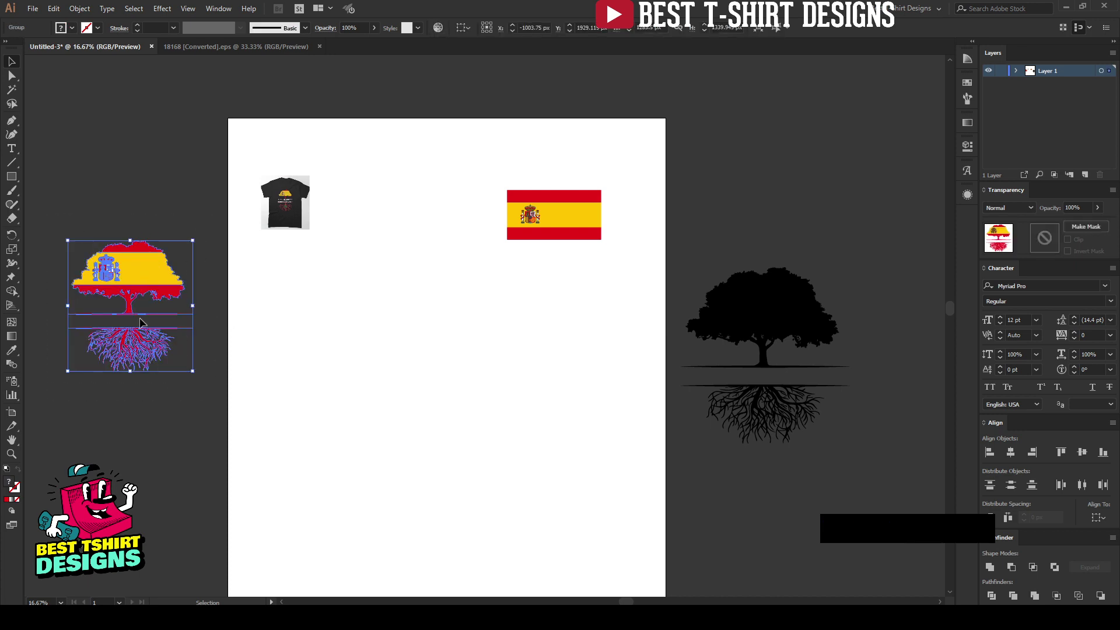
left_click(409, 355)
Step: Move the black tree-and-roots copy onto the artboard below the flag and expand its appearance
left_click_drag(736, 251, 802, 450)
left_click_drag(819, 402, 507, 427)
key("alt")
scroll(508, 428, "up", 1)
left_click(79, 8)
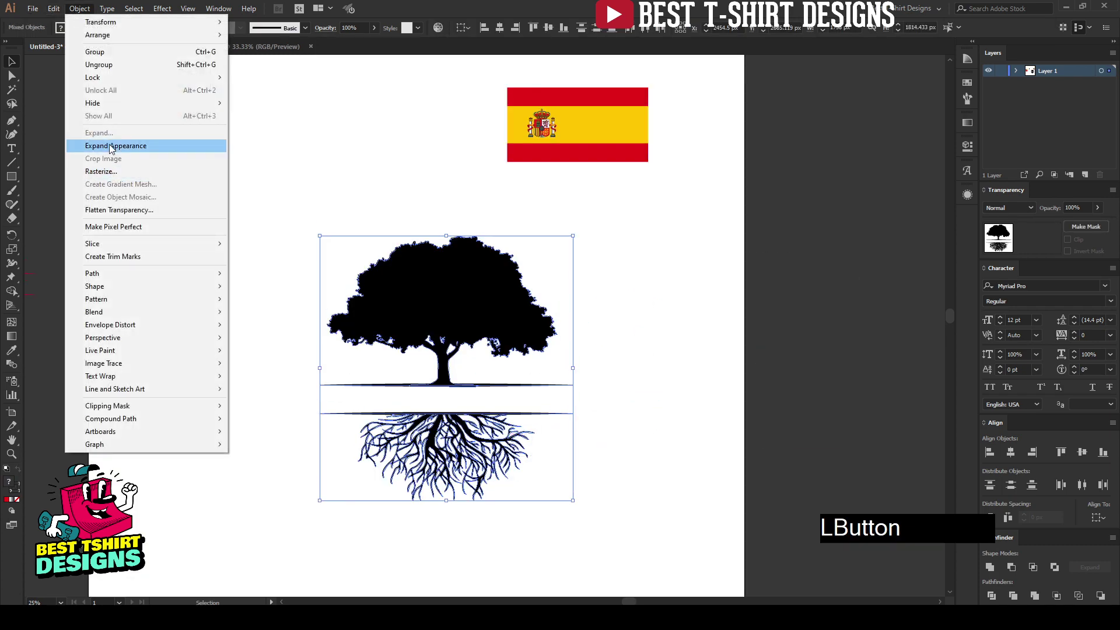
left_click(110, 146)
left_click(271, 314)
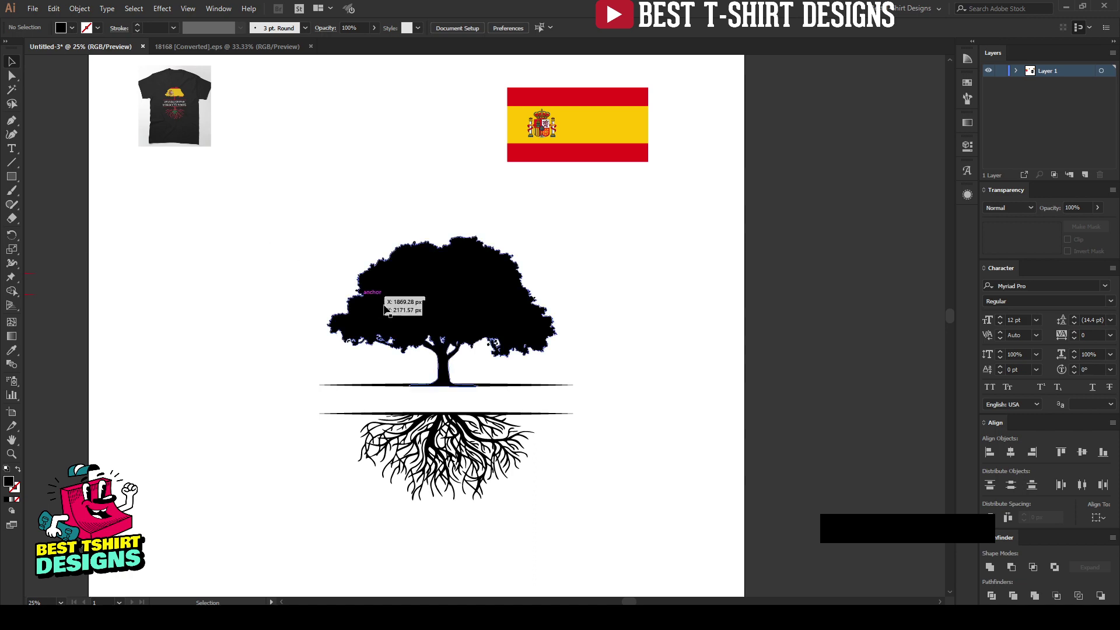
Step: Examine the loose leaf fragments under the black tree's lower right crown inside its isolated group
scroll(476, 337, "up", 4)
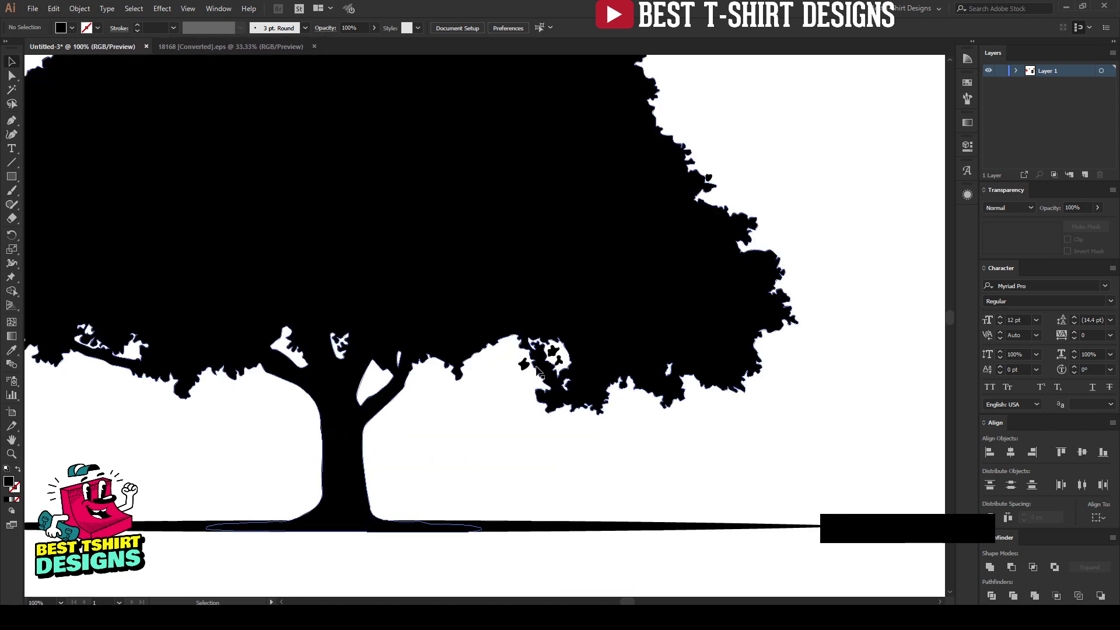
left_click(541, 407)
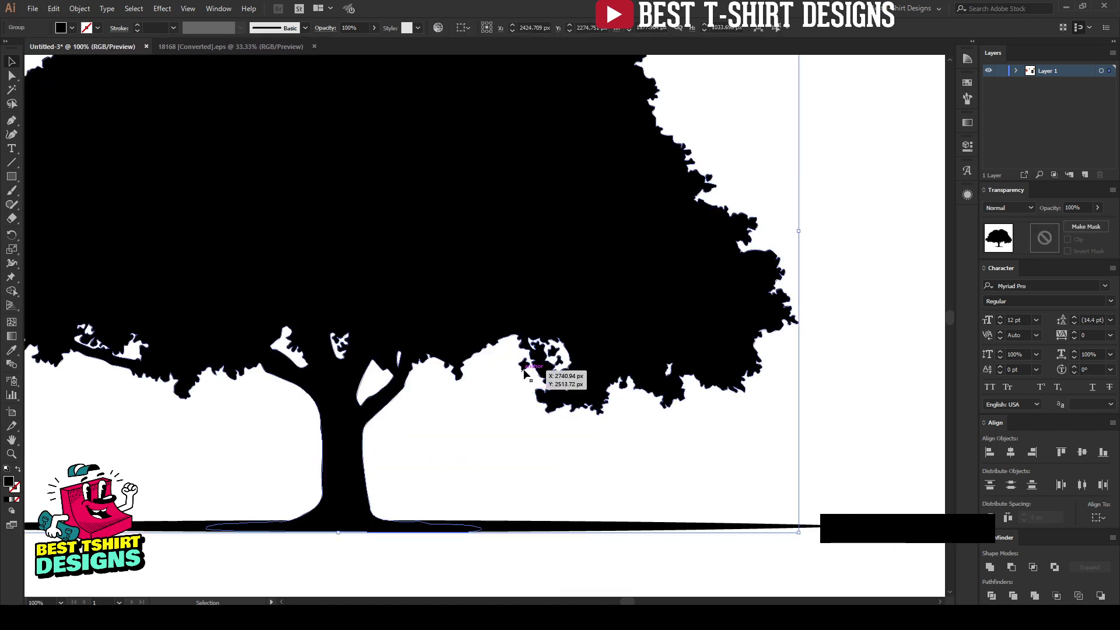
double_click(558, 364)
left_click(558, 363)
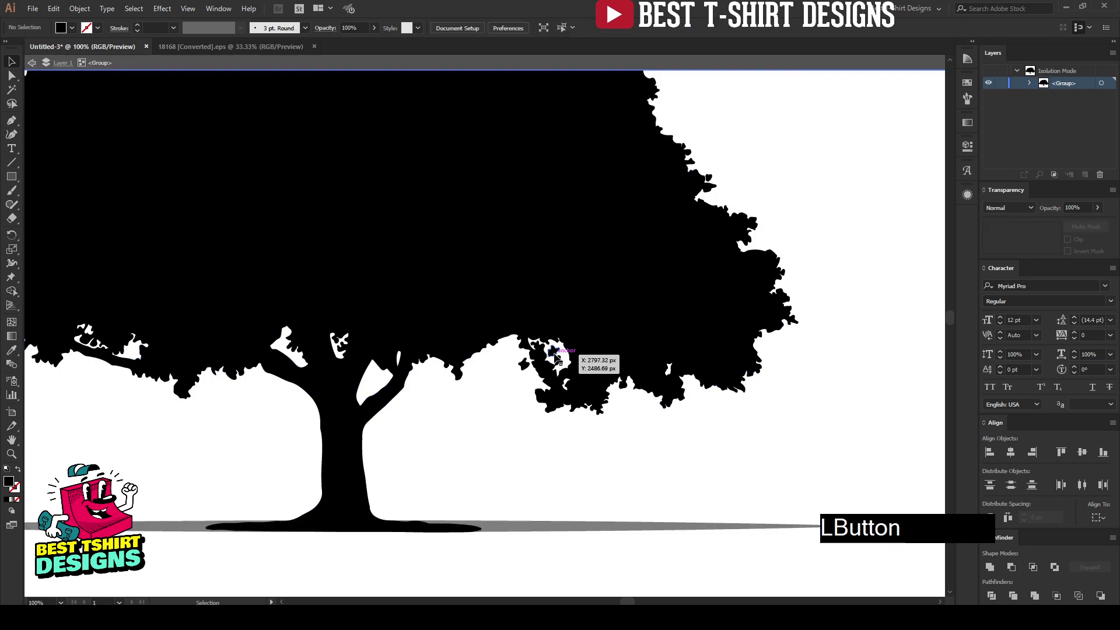
left_click(518, 443)
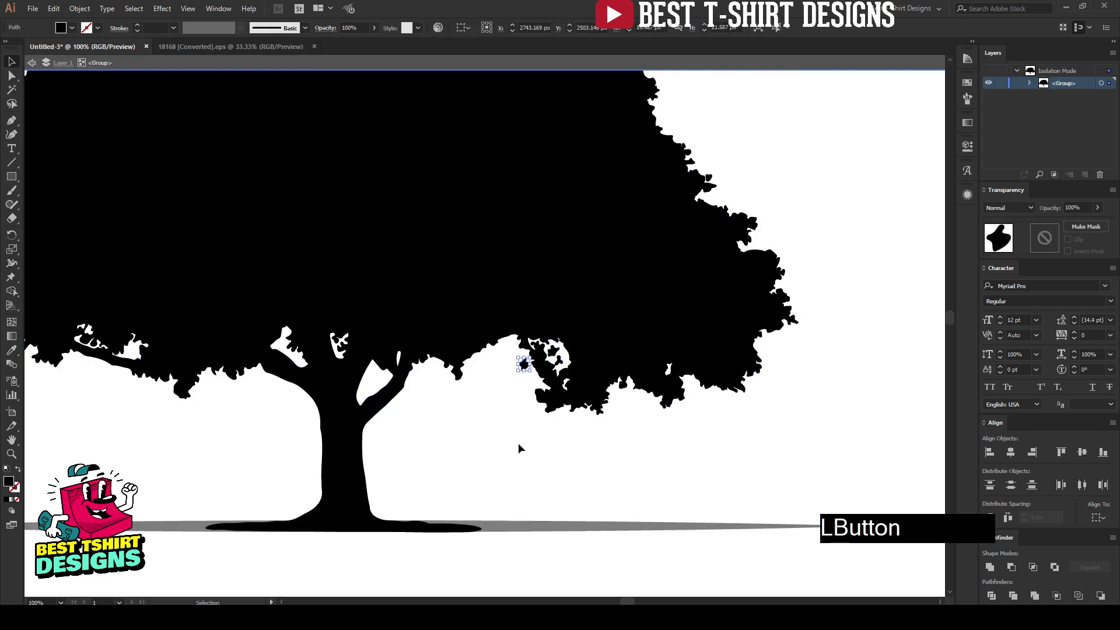
double_click(503, 435)
Step: Select only the black tree group above the text gap, leaving the tapered line out of the selection
scroll(470, 428, "down", 3)
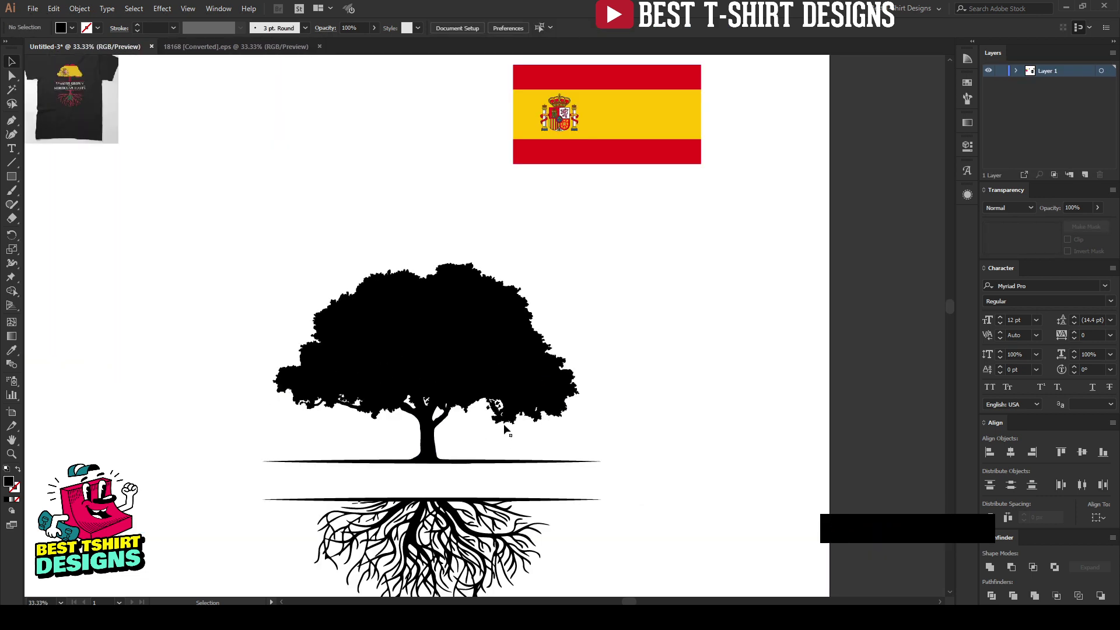
scroll(627, 380, "down", 2)
left_click(628, 380)
left_click_drag(598, 401, 562, 457)
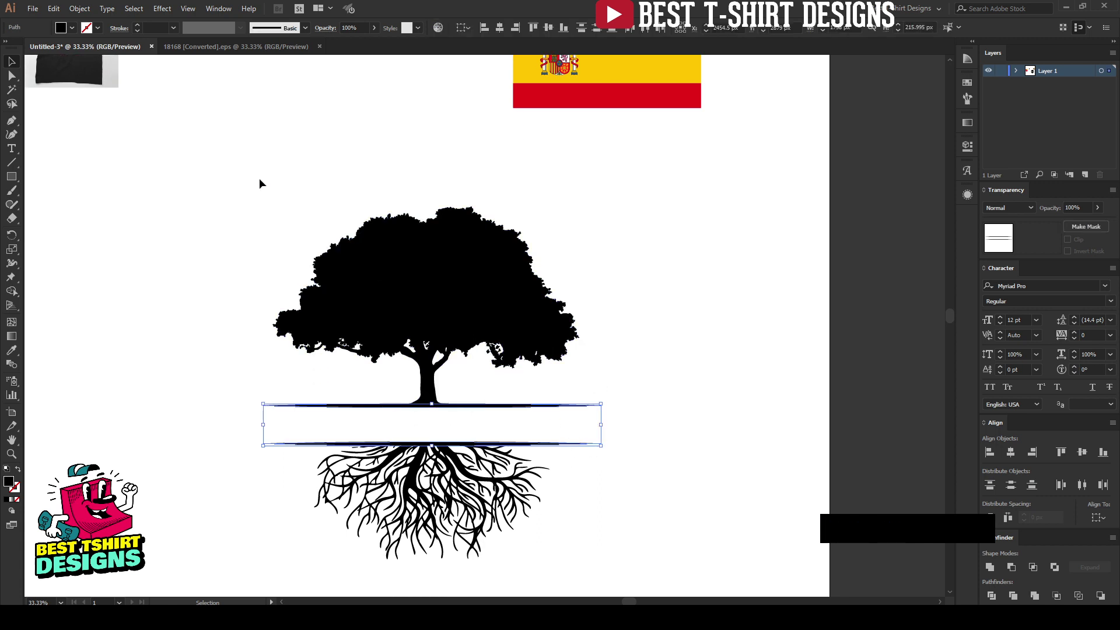
left_click_drag(259, 177, 625, 393)
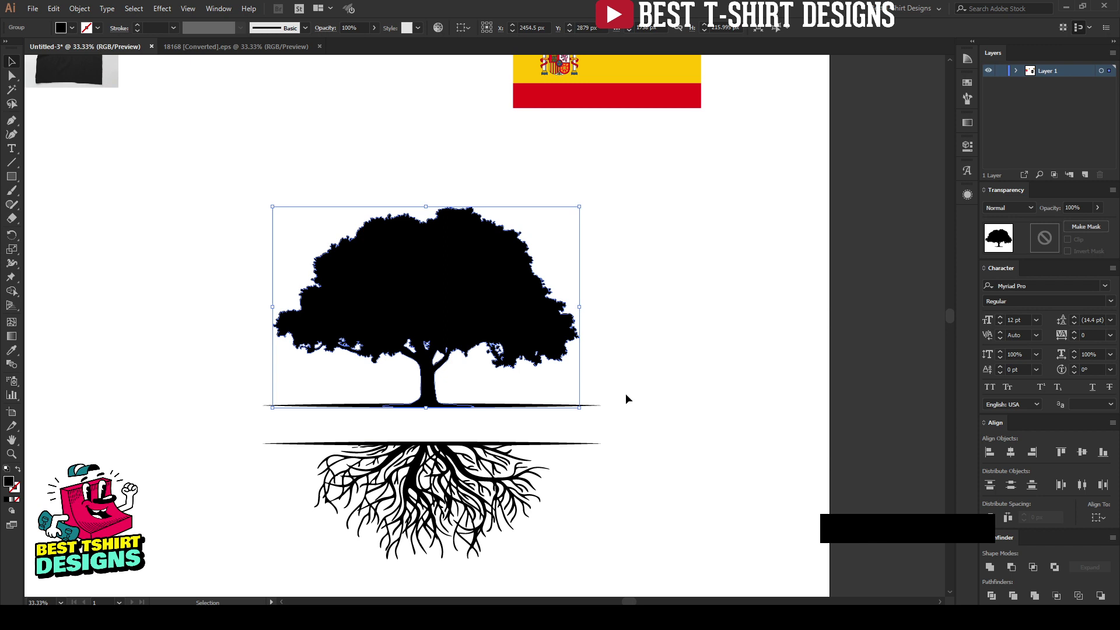
left_click(587, 404, "shift")
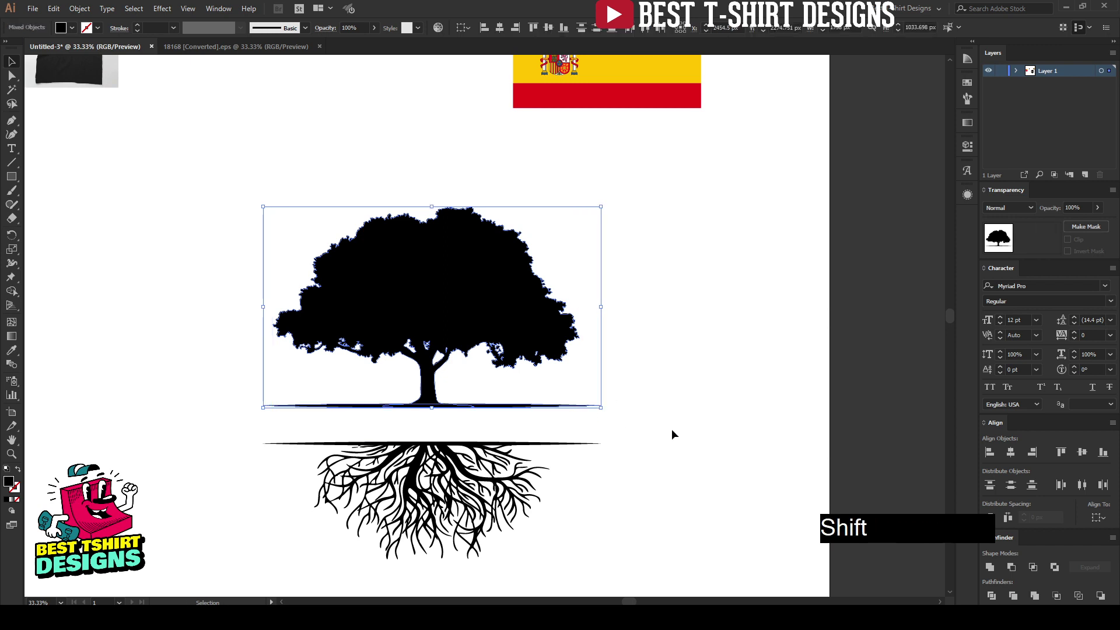
left_click(589, 407, "shift")
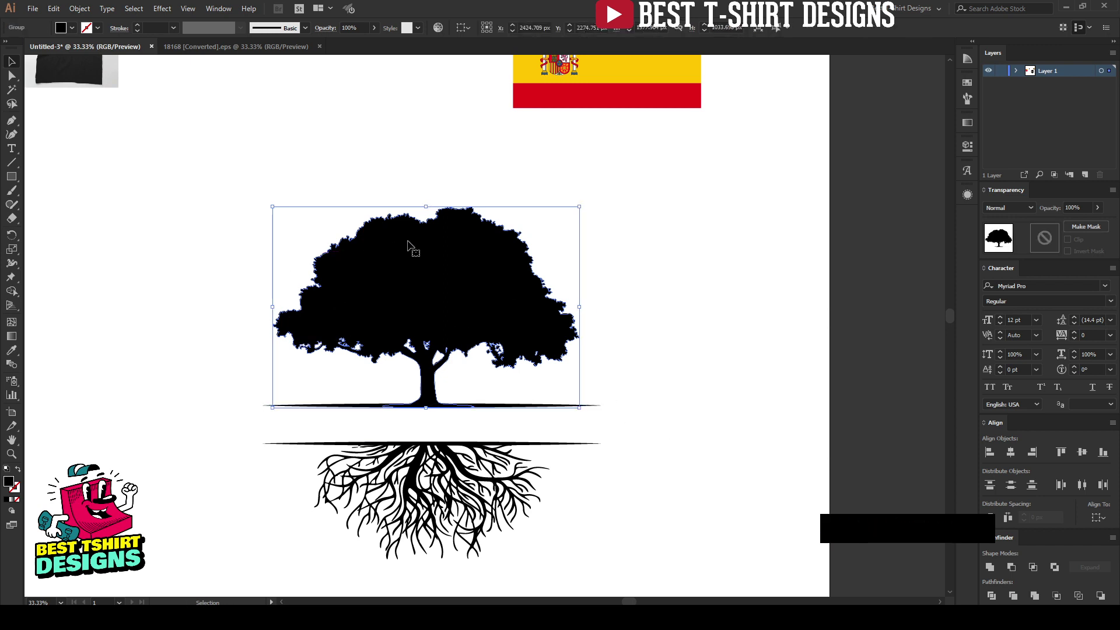
Step: Try to unite the black tree's shapes into a single shape and undo it
left_click(989, 568)
key("ctrl+z")
key("ctrl+z")
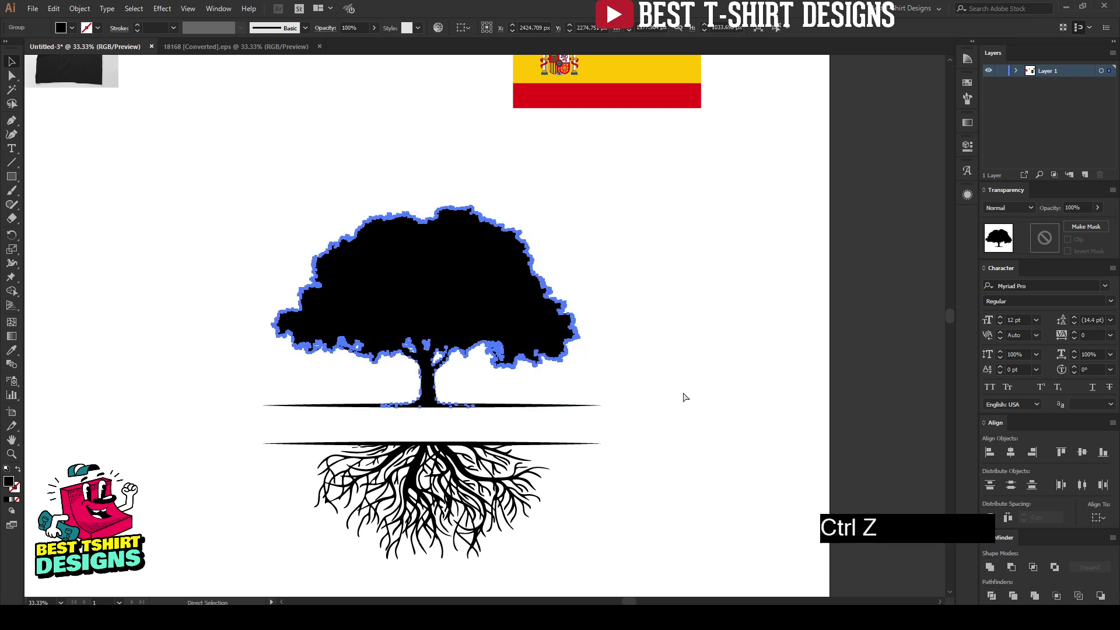
Step: Apply the Pathfinder Merge operation to the selected black tree's shapes
left_click(1034, 596)
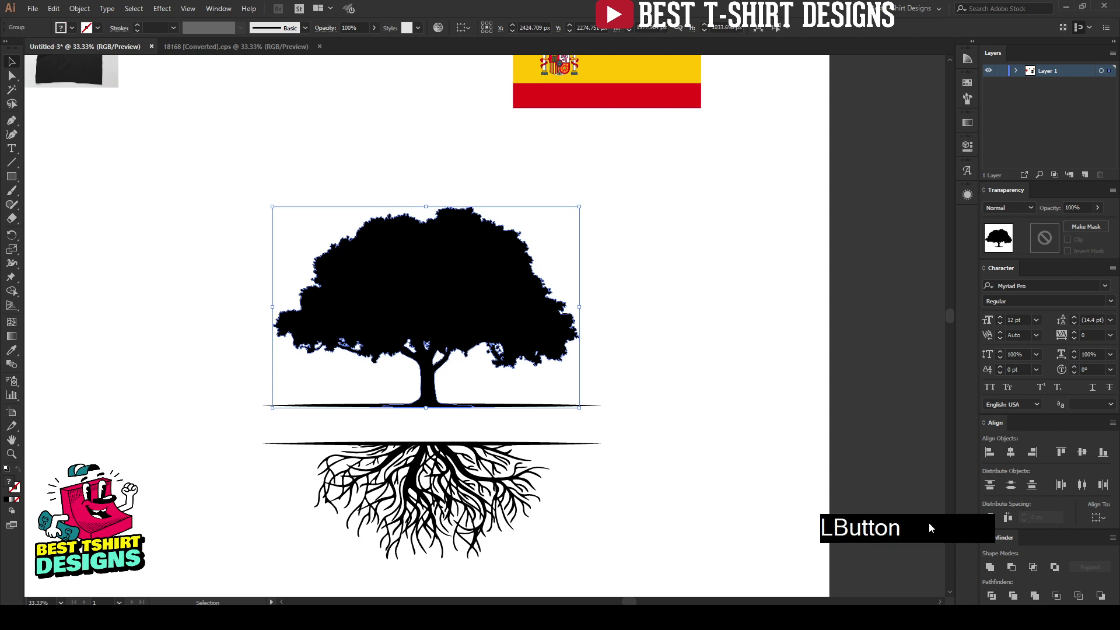
Step: Unite the black roots' shapes below the text gap into a single shape with Pathfinder, leaving the artwork deselected
left_click(719, 356)
scroll(599, 384, "down", 2)
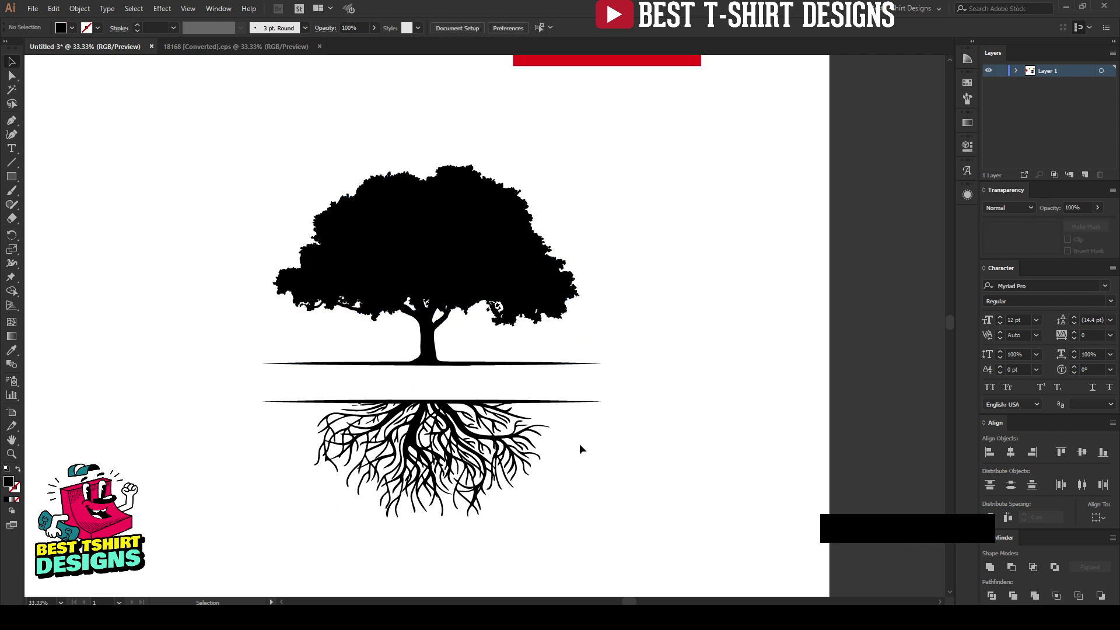
left_click(482, 449)
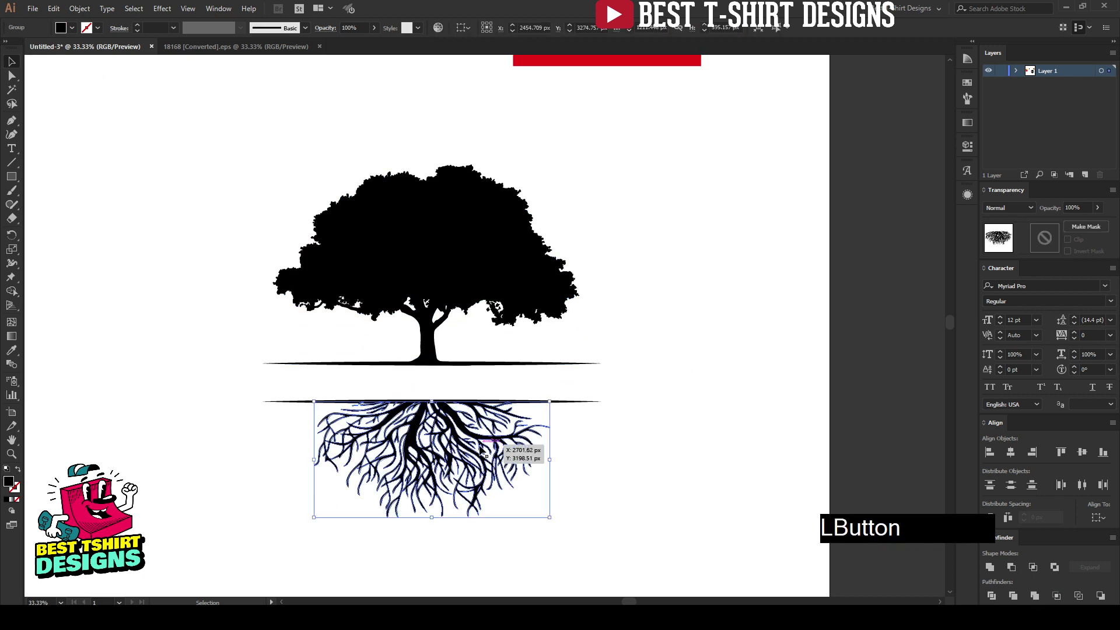
left_click(991, 571)
left_click(671, 458)
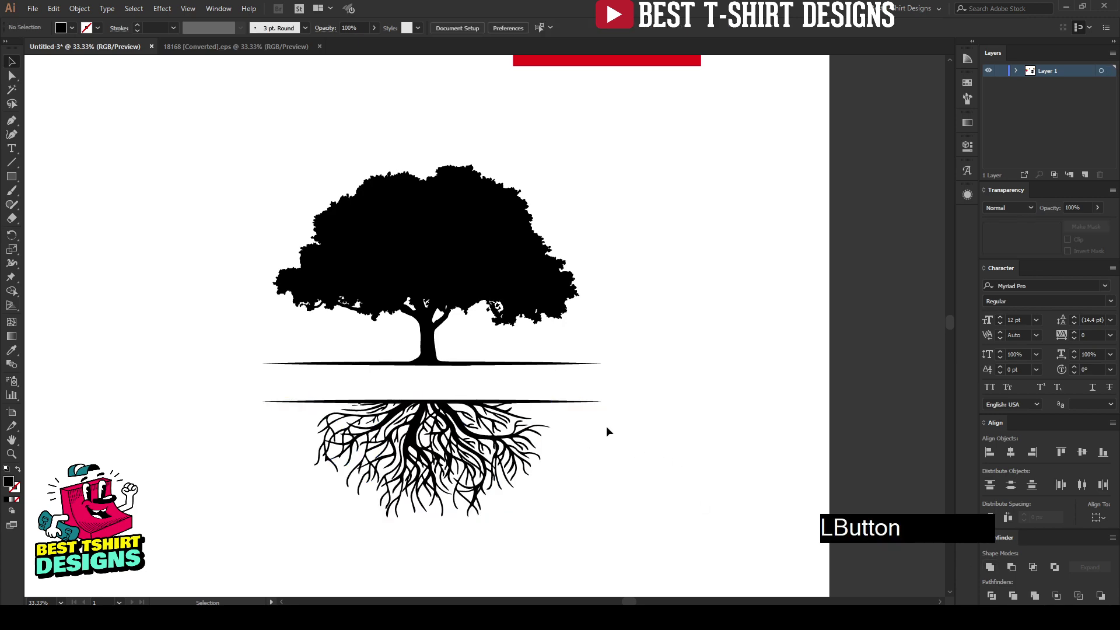
left_click_drag(604, 422, 582, 337)
left_click(610, 408)
scroll(584, 420, "down", 1)
scroll(593, 436, "up", 2)
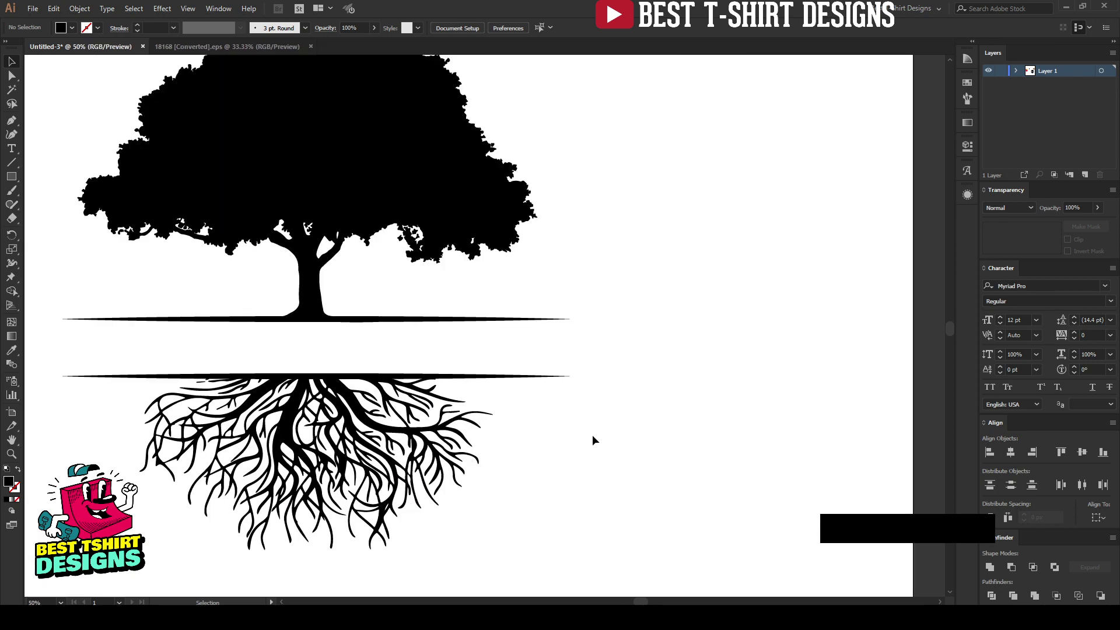
scroll(593, 440, "up", 1)
scroll(578, 462, "down", 1)
left_click(580, 461)
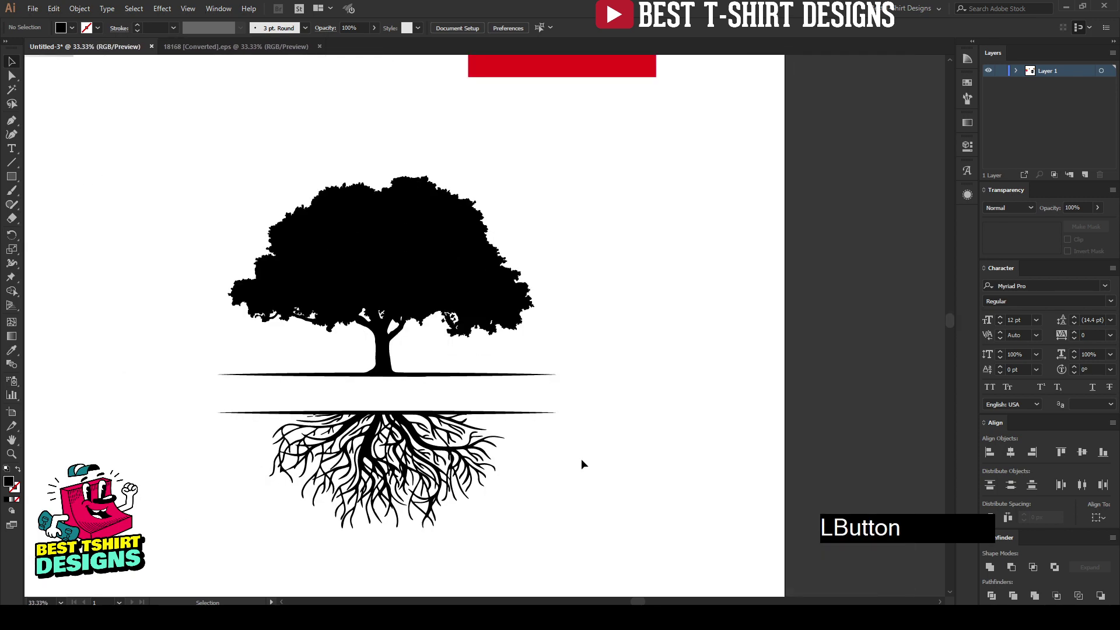
Step: Choose the shiny-leaf-silver-foil and shiny-yellow-leaf-gold-metall-texture-background images from the 104 Foil folder for placing as linked files
key("ctrl+shift+p")
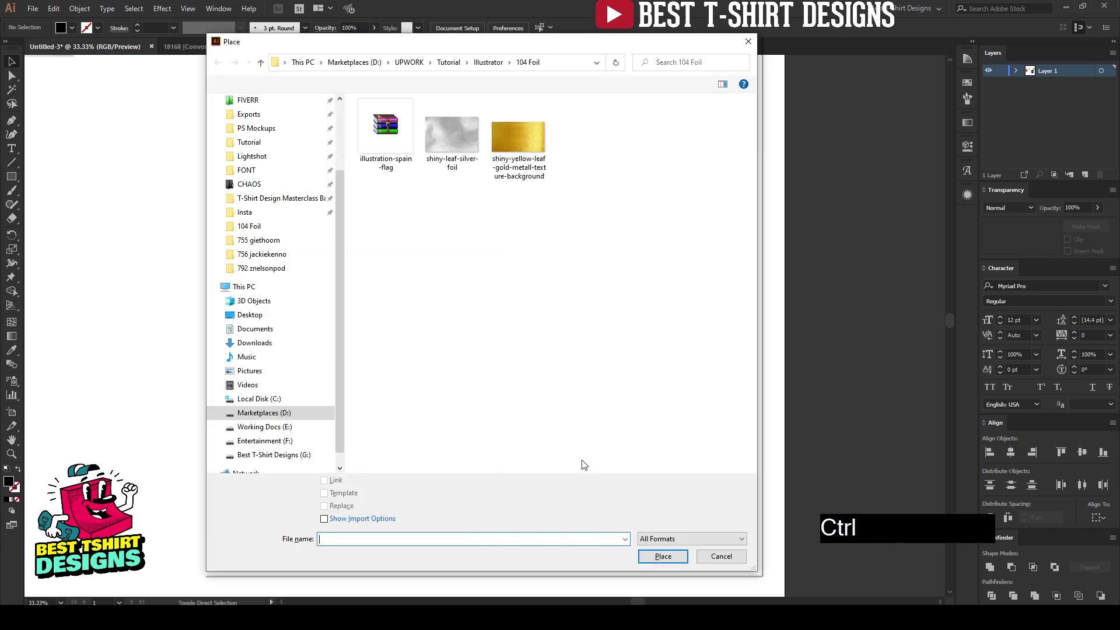
left_click_drag(486, 201, 448, 129)
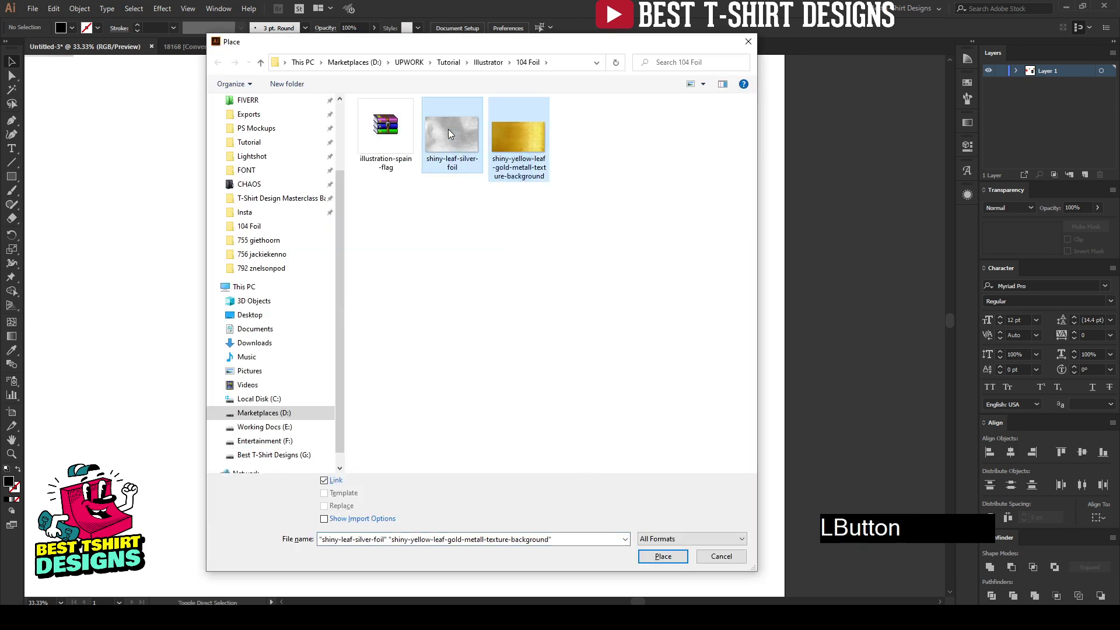
Step: Place the shiny-leaf-silver-foil and shiny-yellow-leaf-gold-metall-texture-background images as linked files beside the tree
left_click(662, 556)
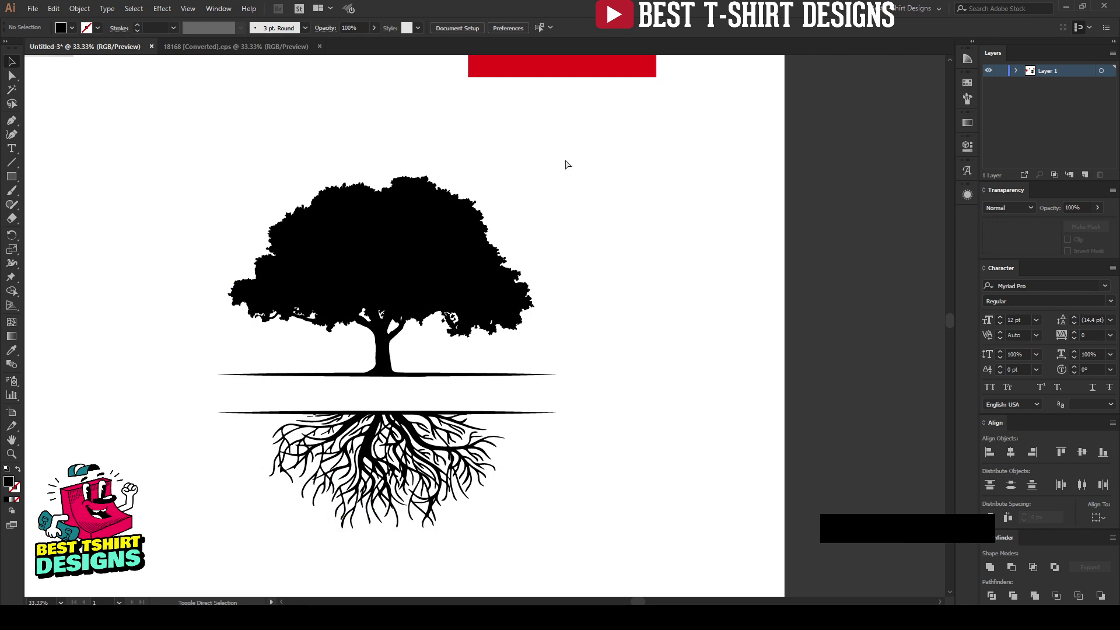
left_click(563, 152)
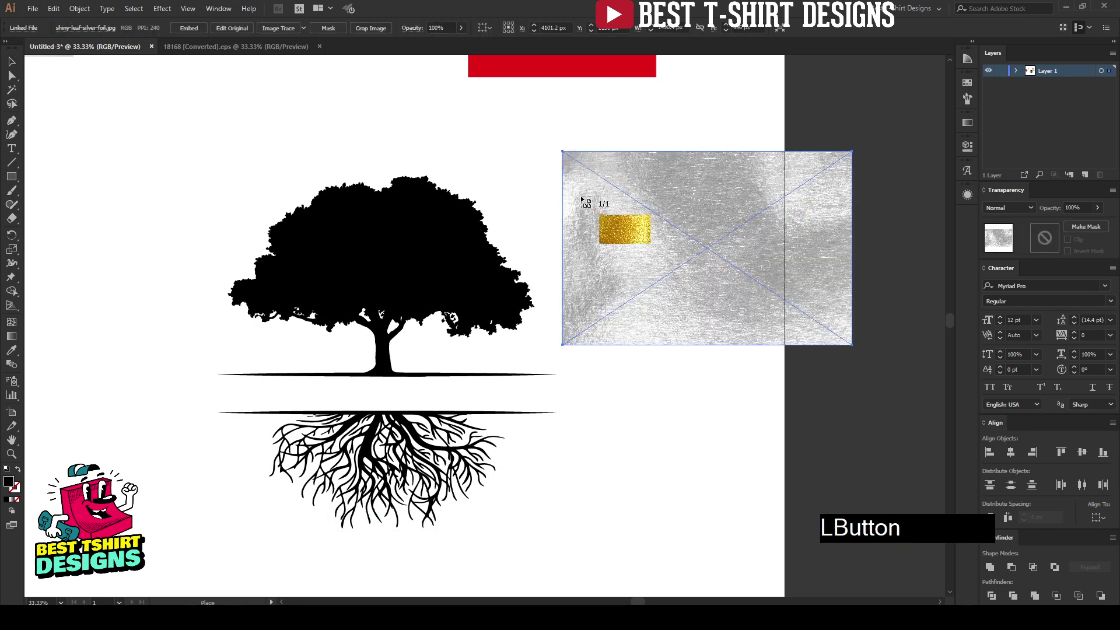
left_click(617, 134)
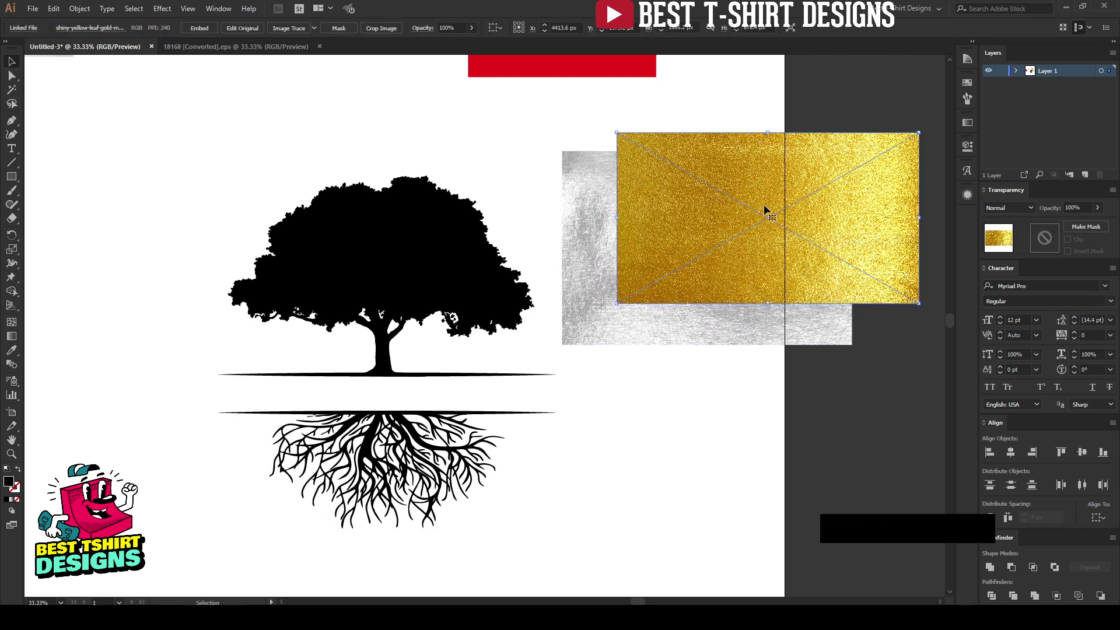
left_click(594, 291)
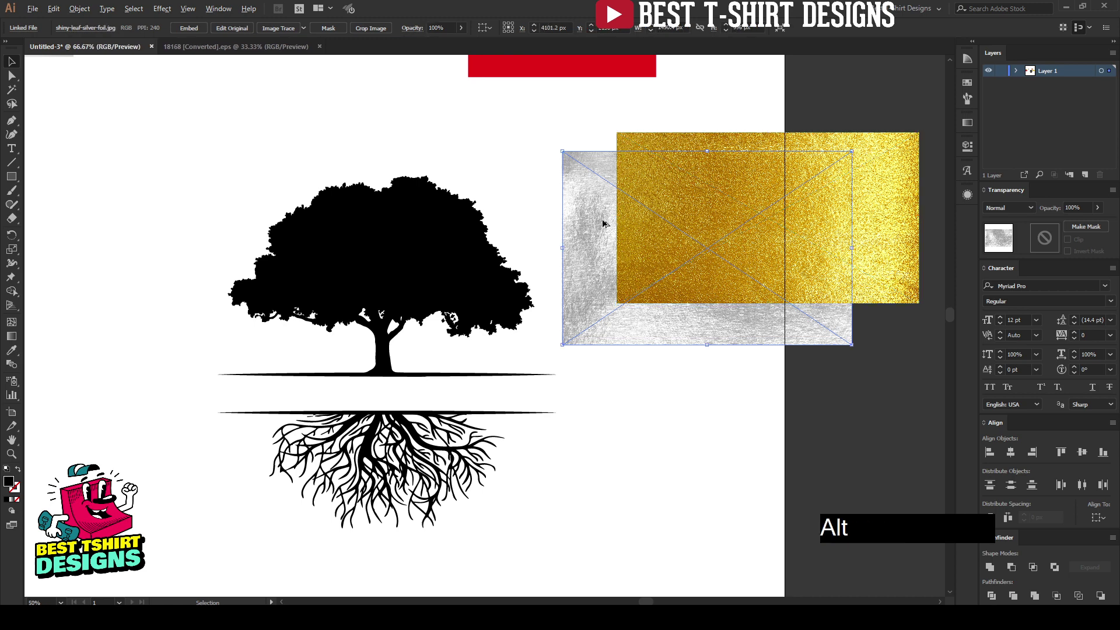
scroll(601, 219, "up", 3)
scroll(602, 219, "down", 3)
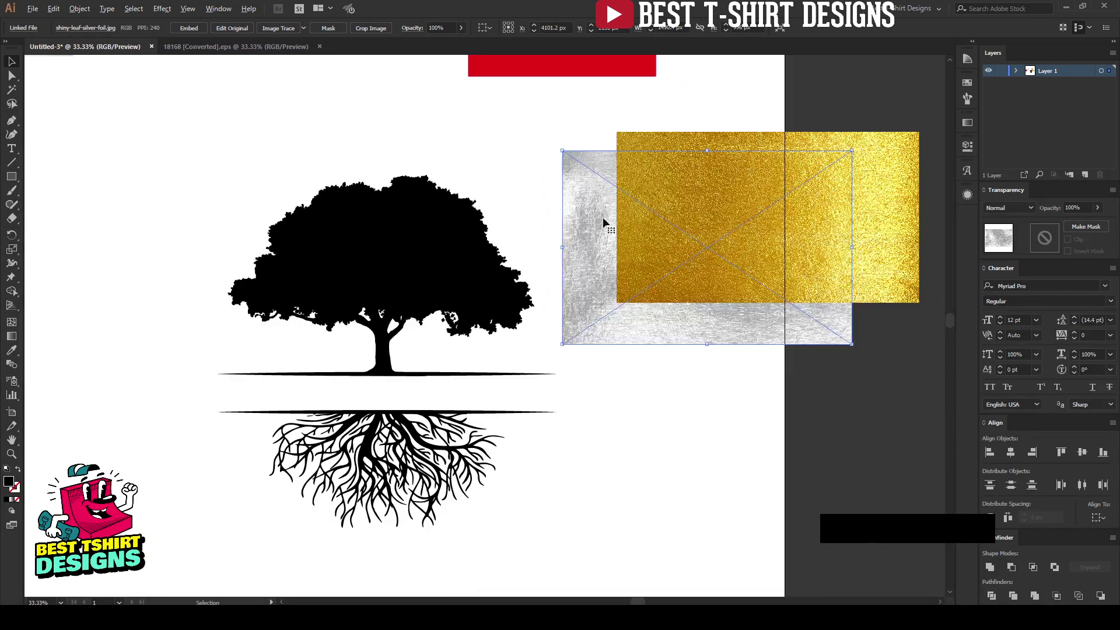
left_click(603, 394)
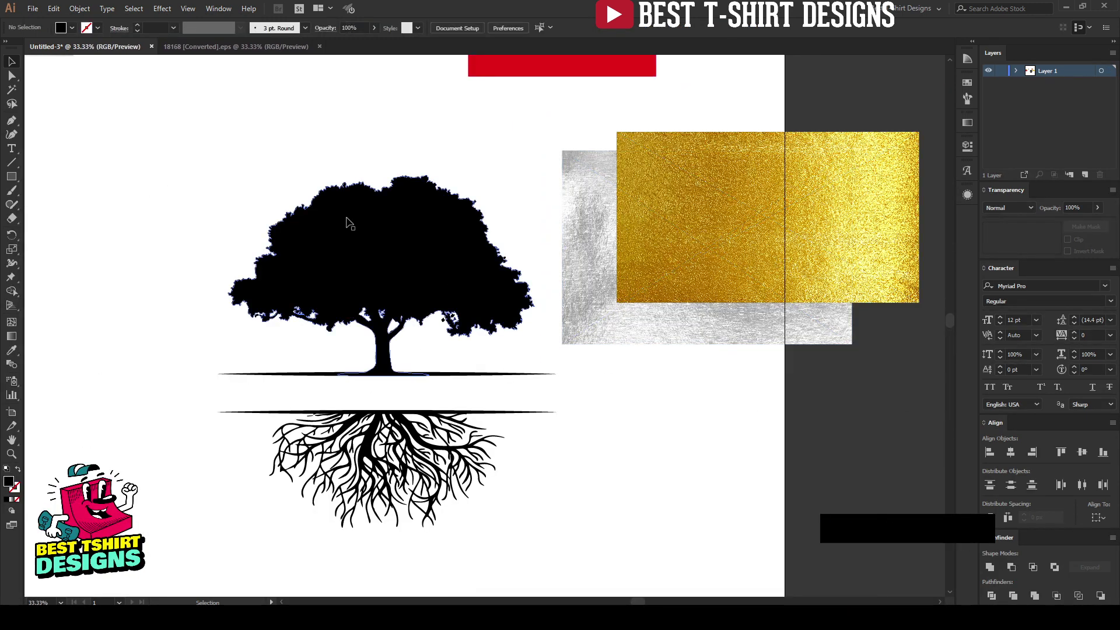
Step: Cover the tree with the gold foil image, enlarged to fit, and cover the roots with a copy of it
scroll(352, 224, "up", 1)
scroll(479, 155, "down", 1)
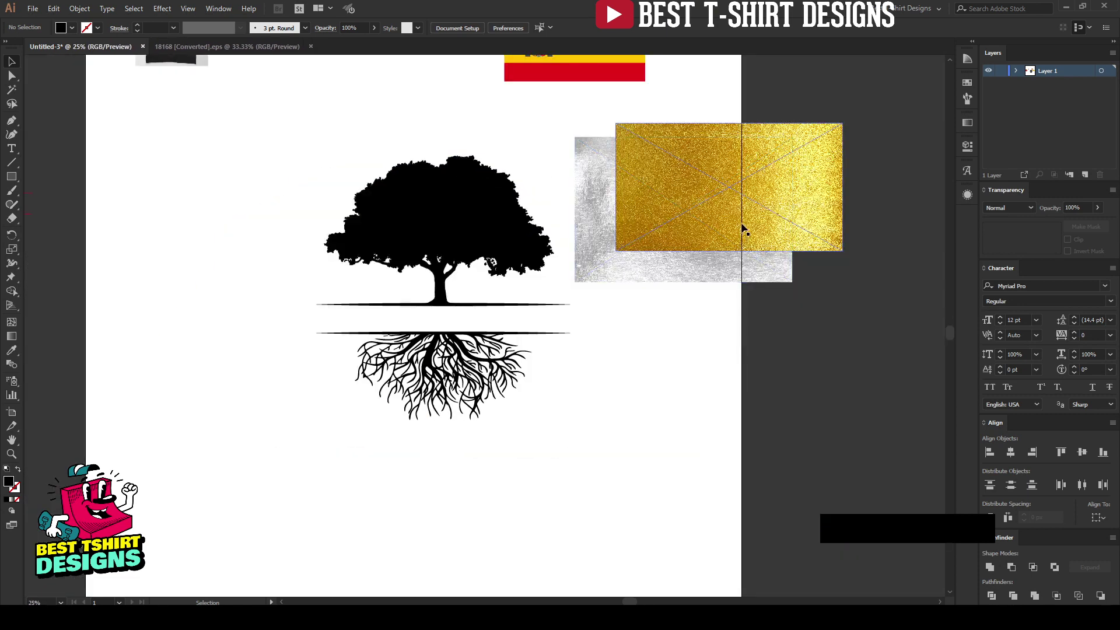
left_click_drag(740, 227, 390, 258)
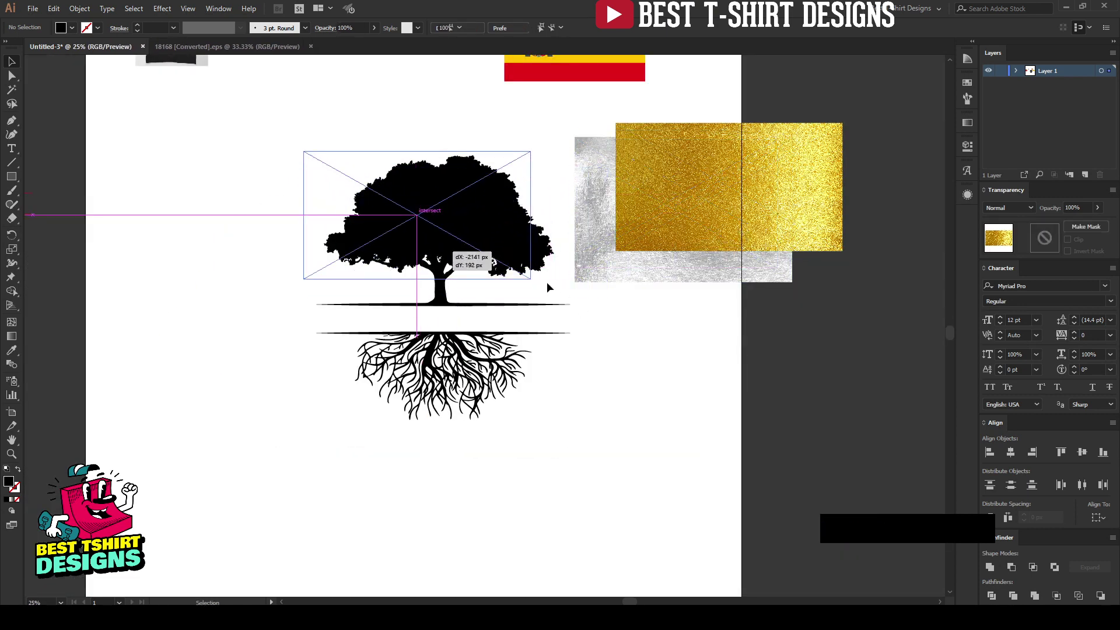
left_click_drag(531, 281, 585, 308)
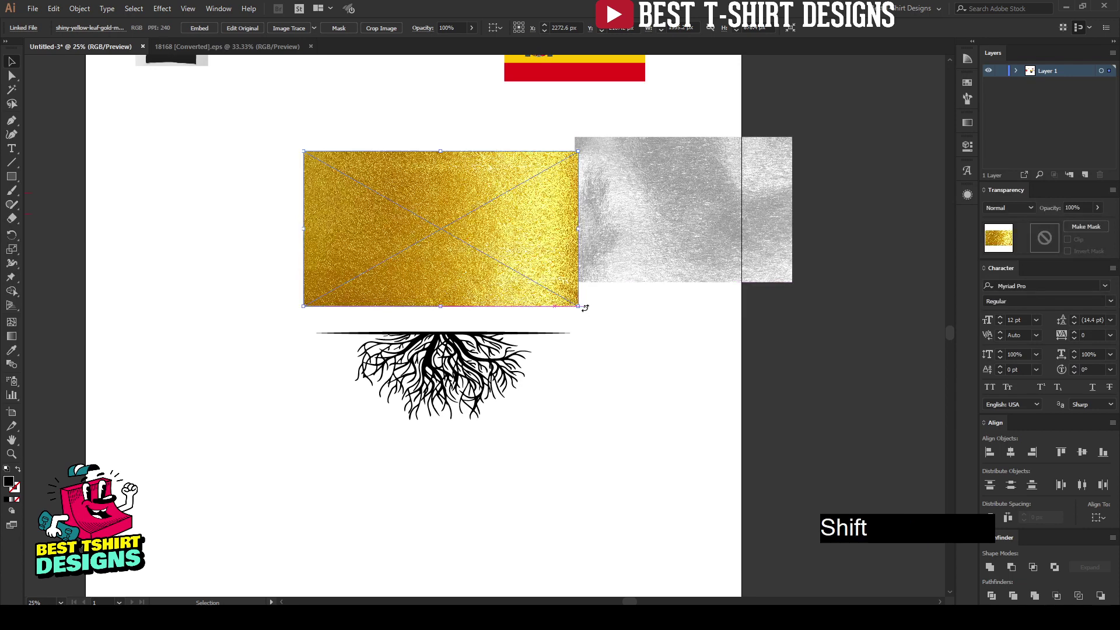
left_click_drag(558, 214, 565, 387)
Step: Select both gold foil images, cut them and paste them in back of the tree and roots artwork
left_click(557, 300, "shift")
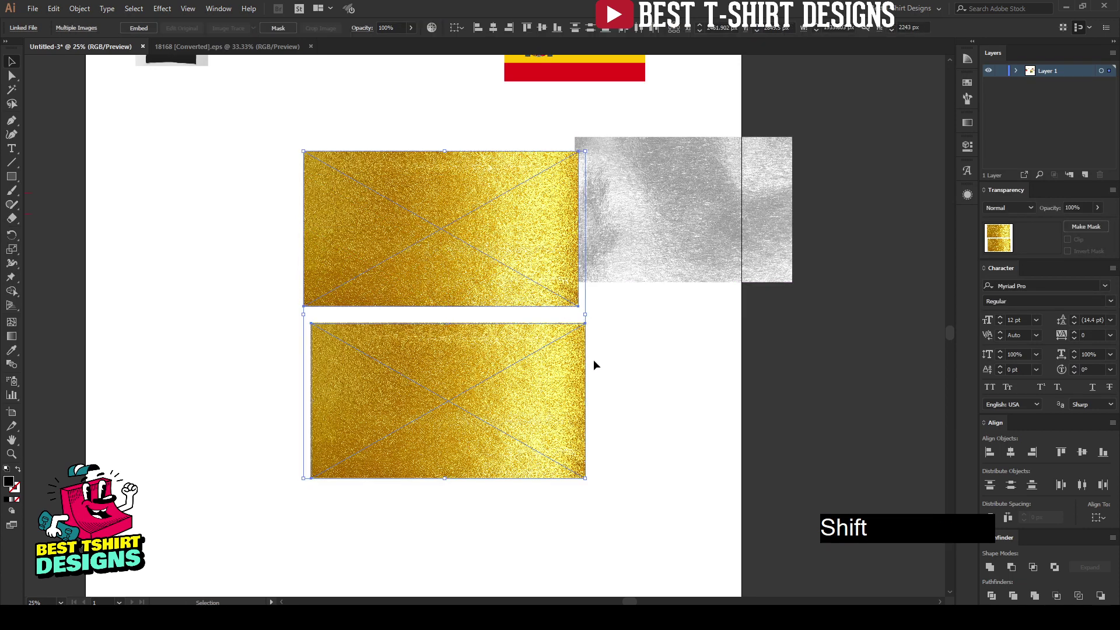
key("ctrl+x")
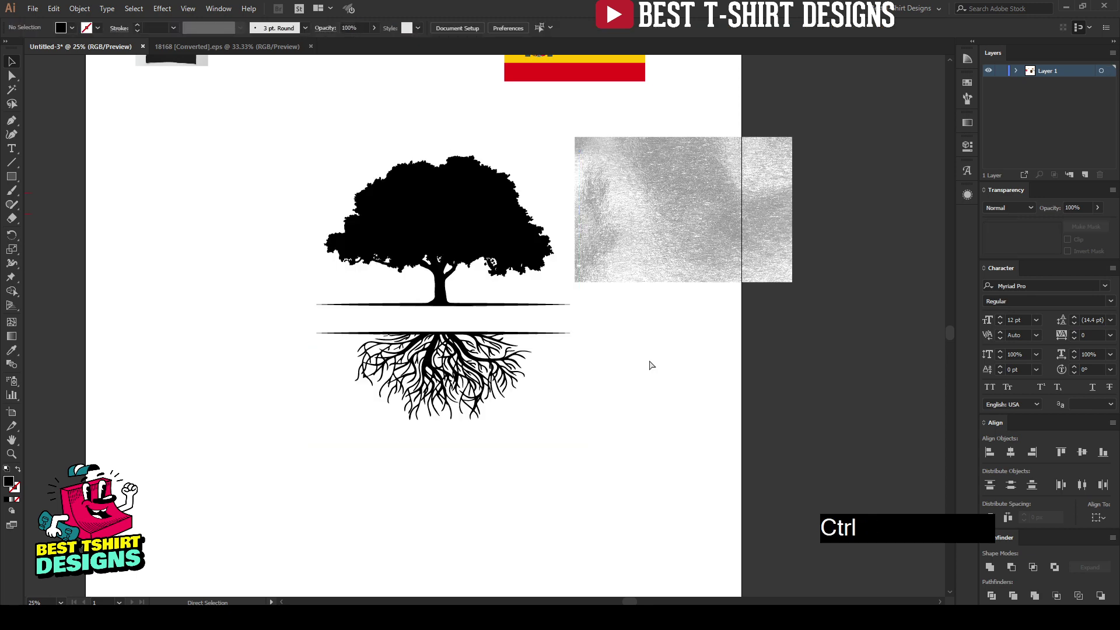
key("ctrl+b")
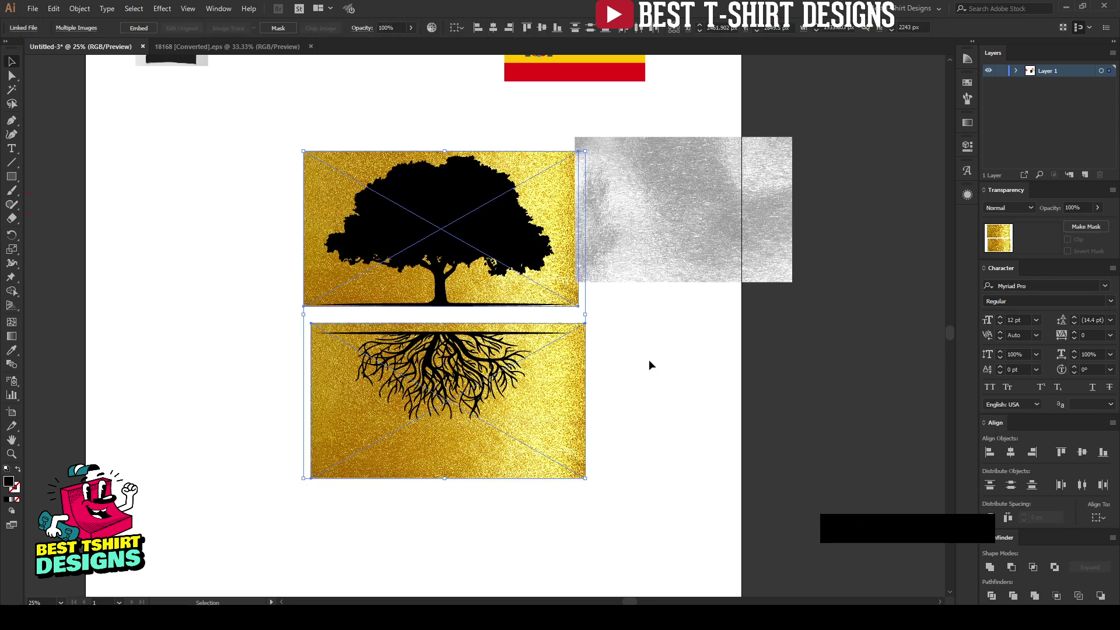
left_click(649, 360)
scroll(457, 184, "up", 1)
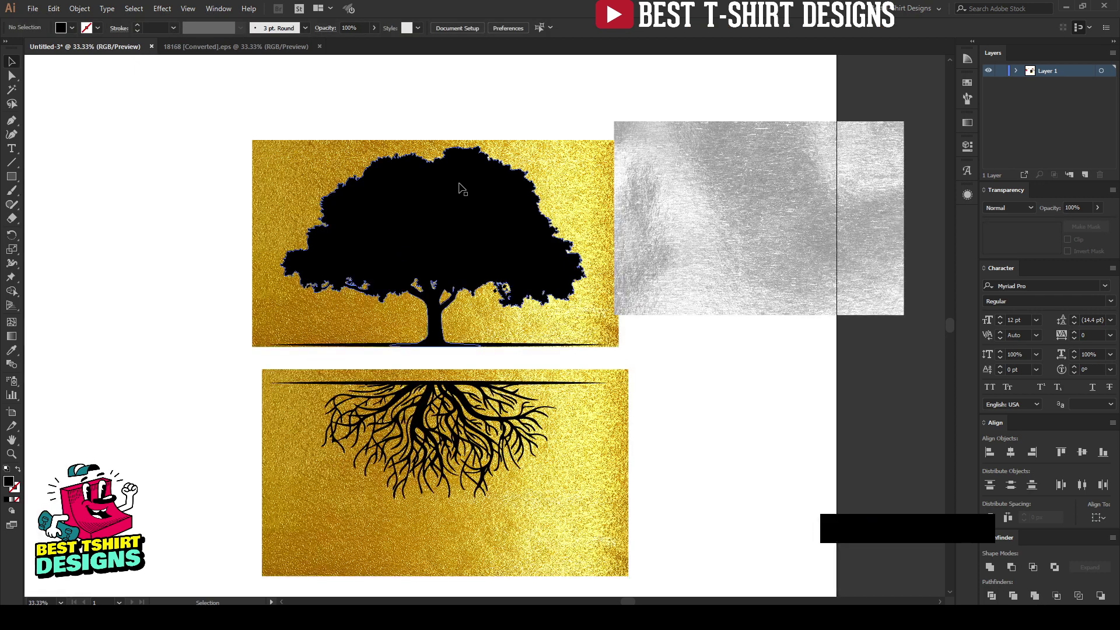
left_click(476, 211)
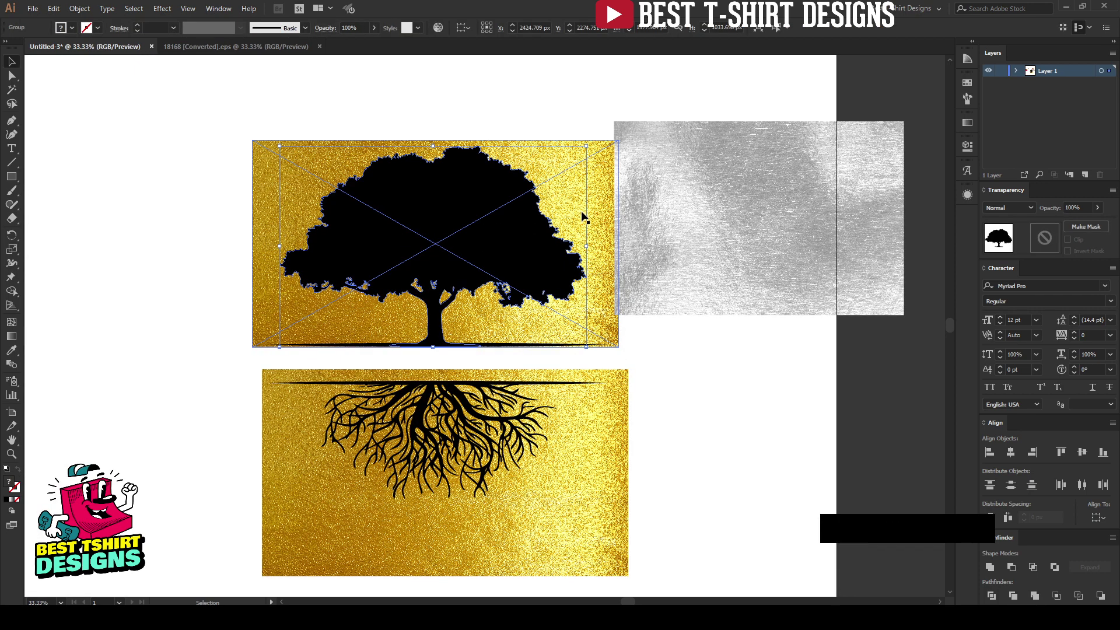
left_click(299, 180, "shift")
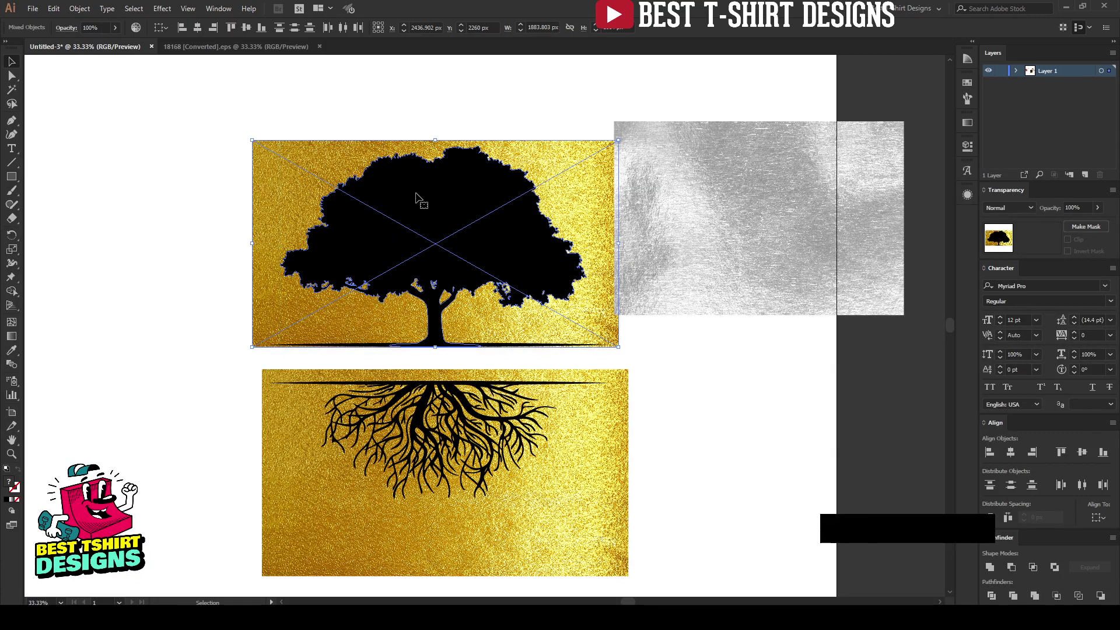
left_click(168, 193)
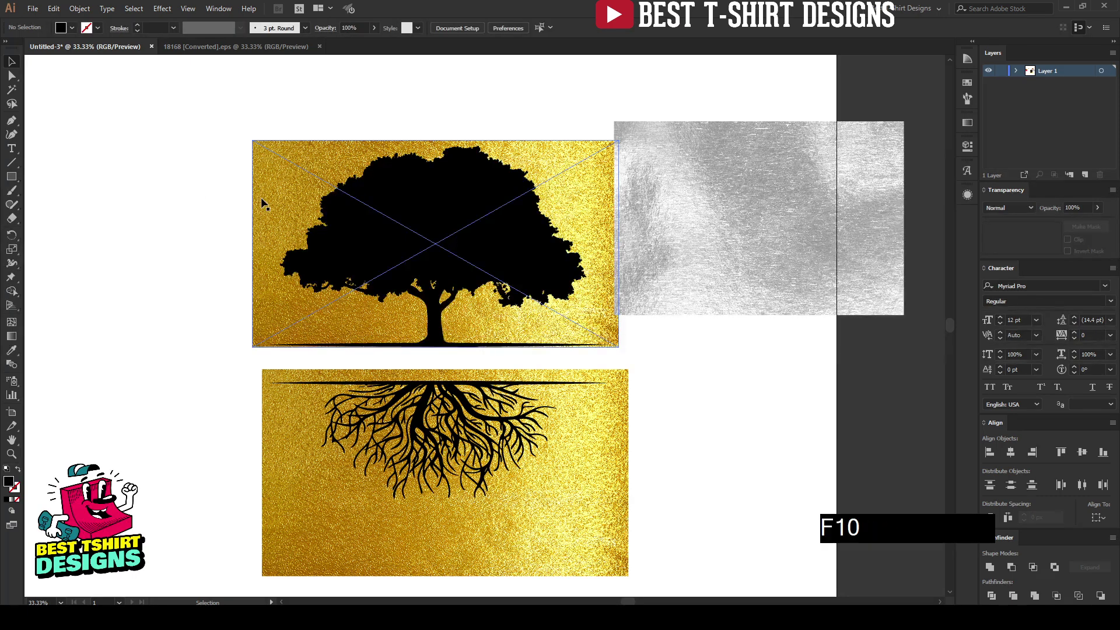
left_click(192, 202)
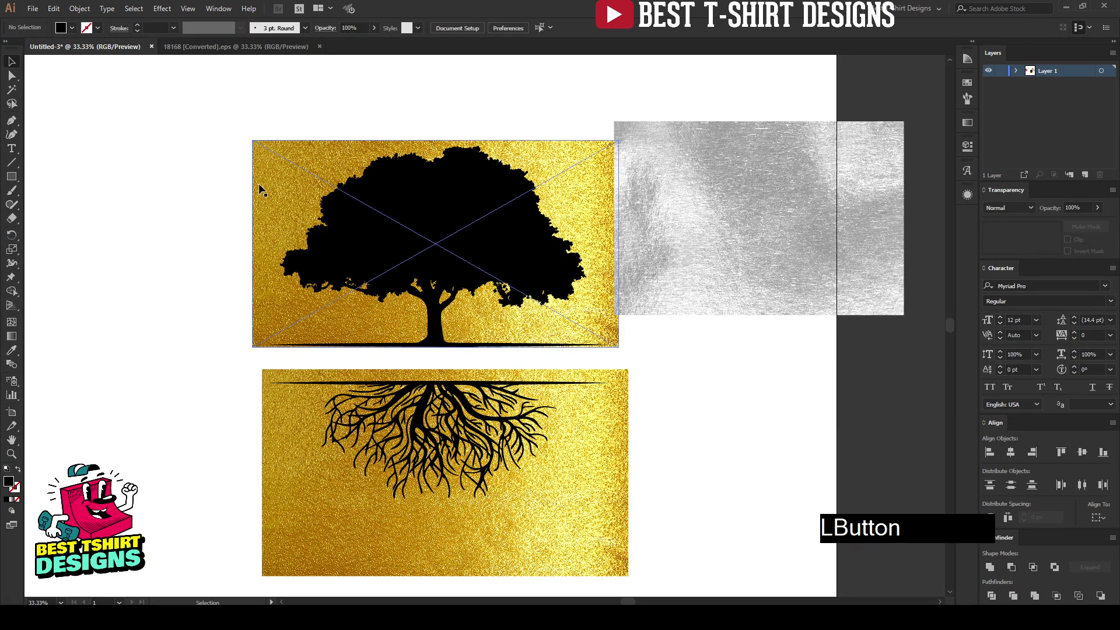
Step: Try to make a clipping mask from the tree group and the gold foil image behind it
left_click(442, 226)
left_click(300, 171, "shift")
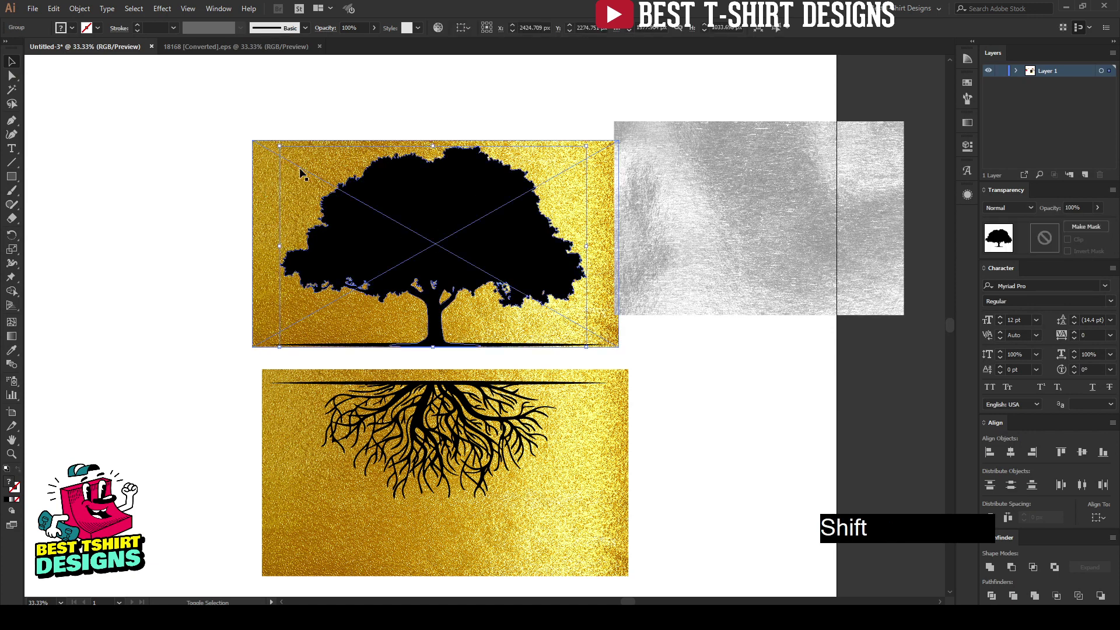
left_click(299, 167, "shift")
right_click(301, 171)
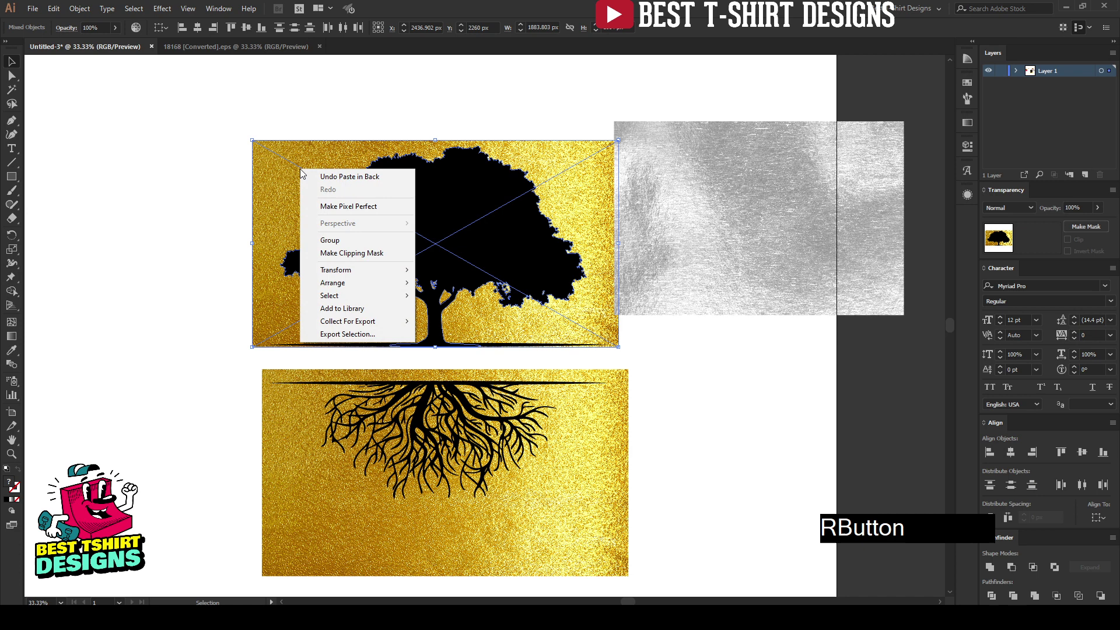
left_click(335, 255)
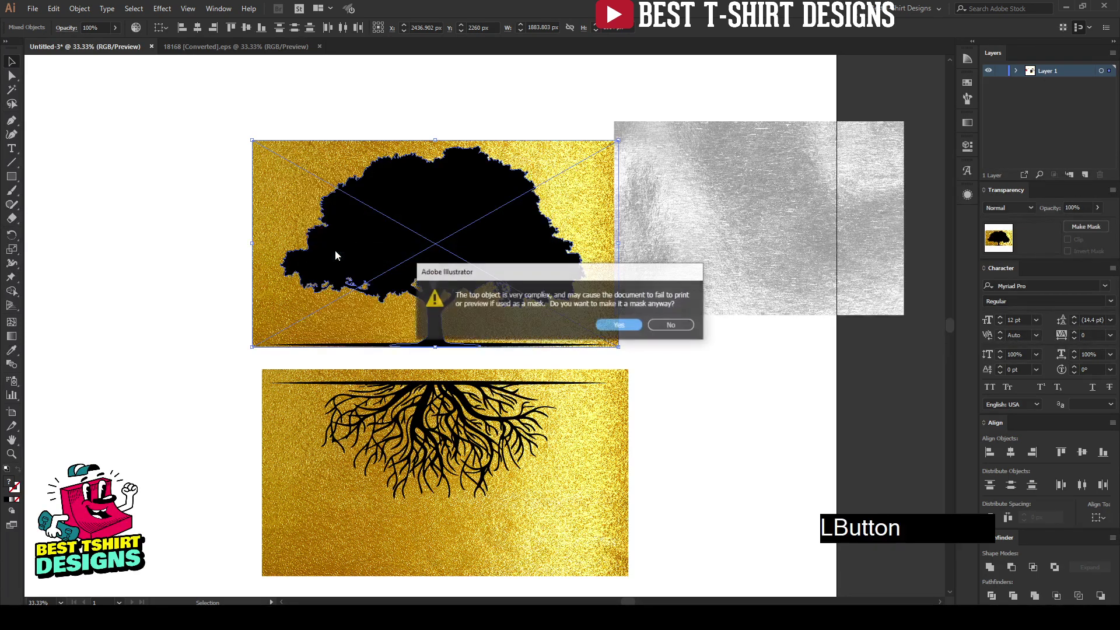
left_click(619, 325)
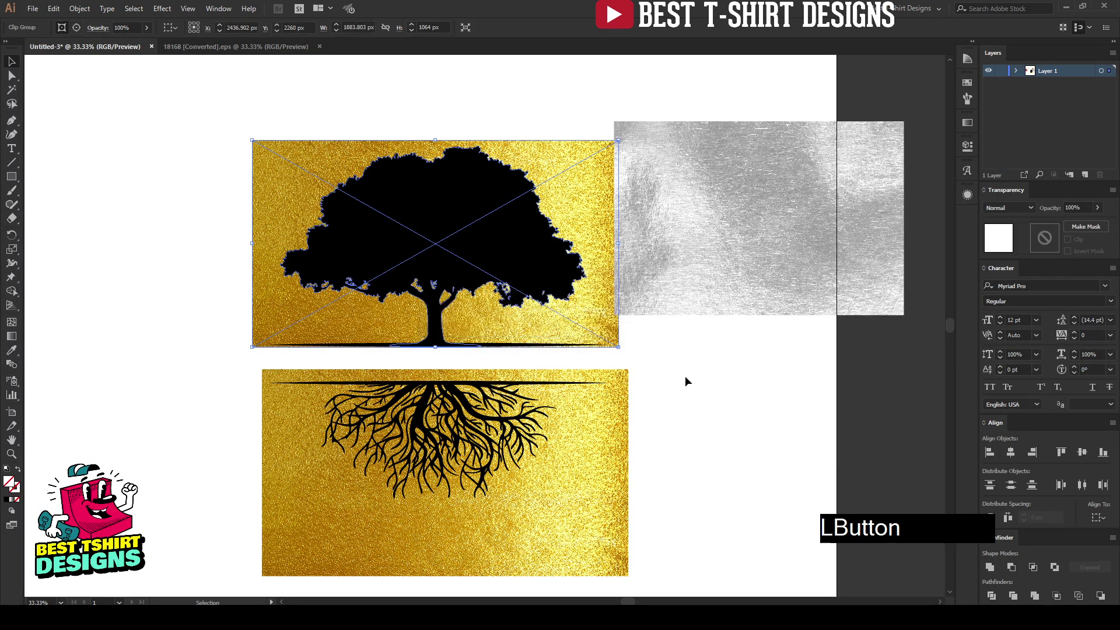
left_click(669, 389)
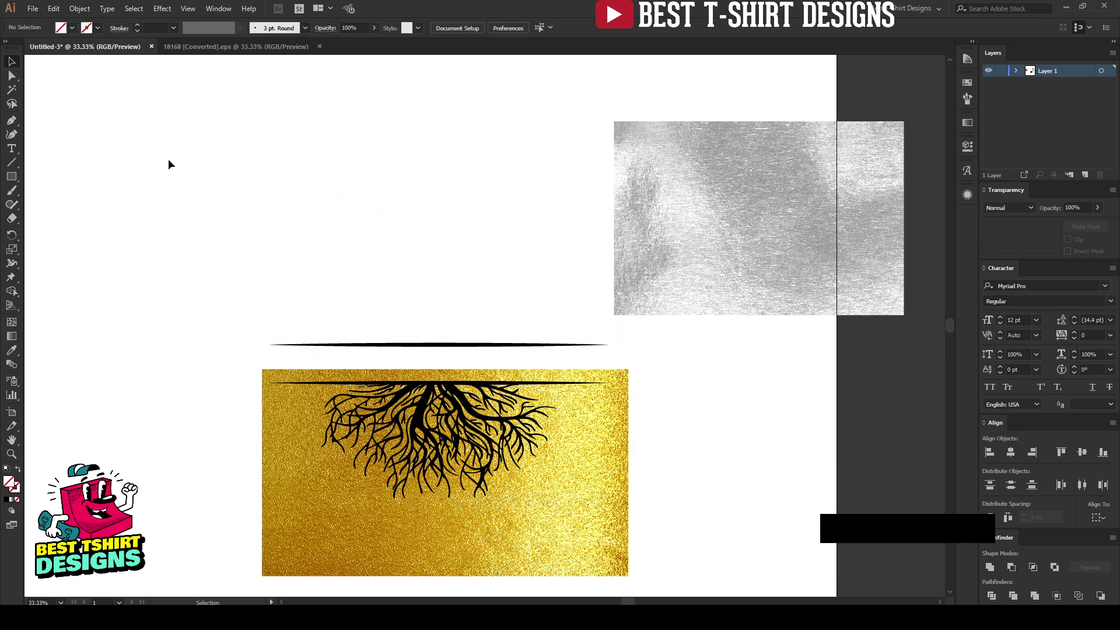
key("ctrl+z")
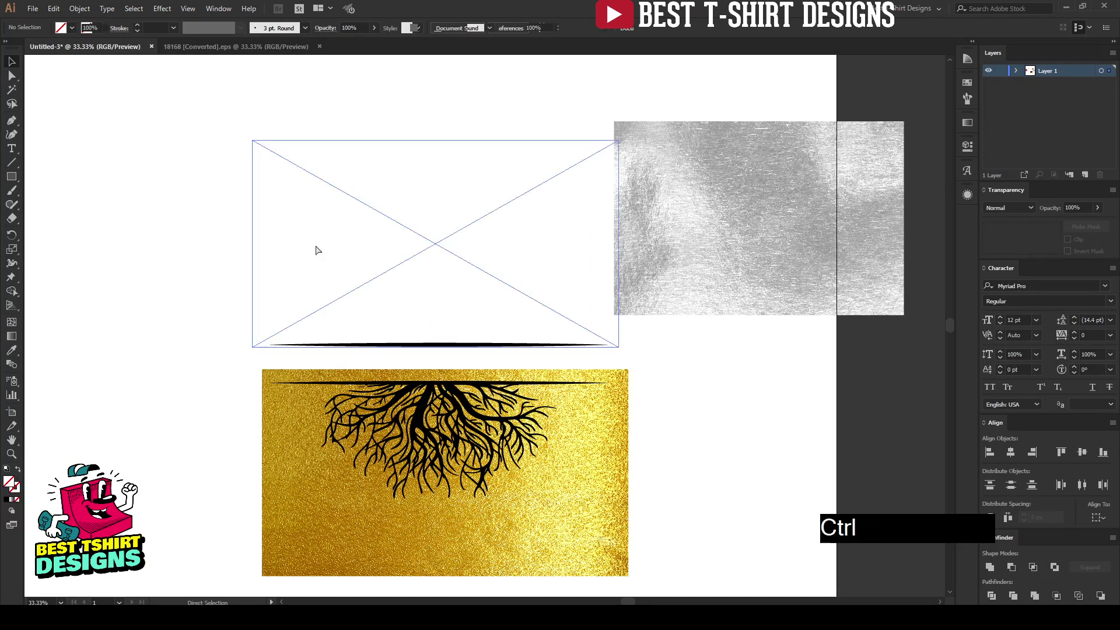
left_click(162, 216)
Step: Convert the tree group into a compound path
left_click(391, 227)
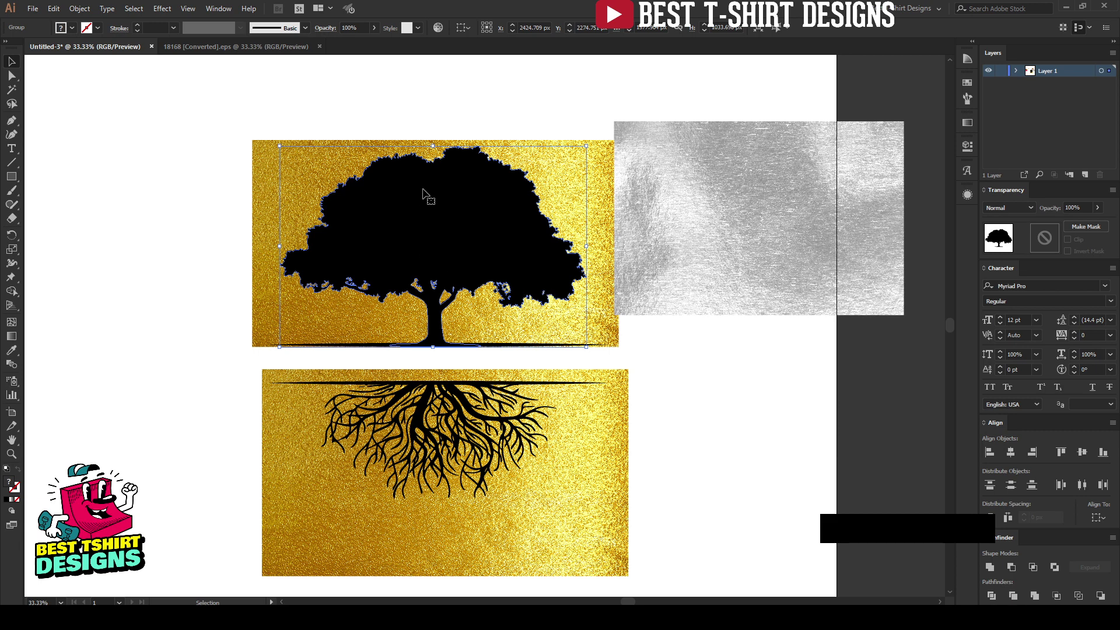
left_click(230, 190)
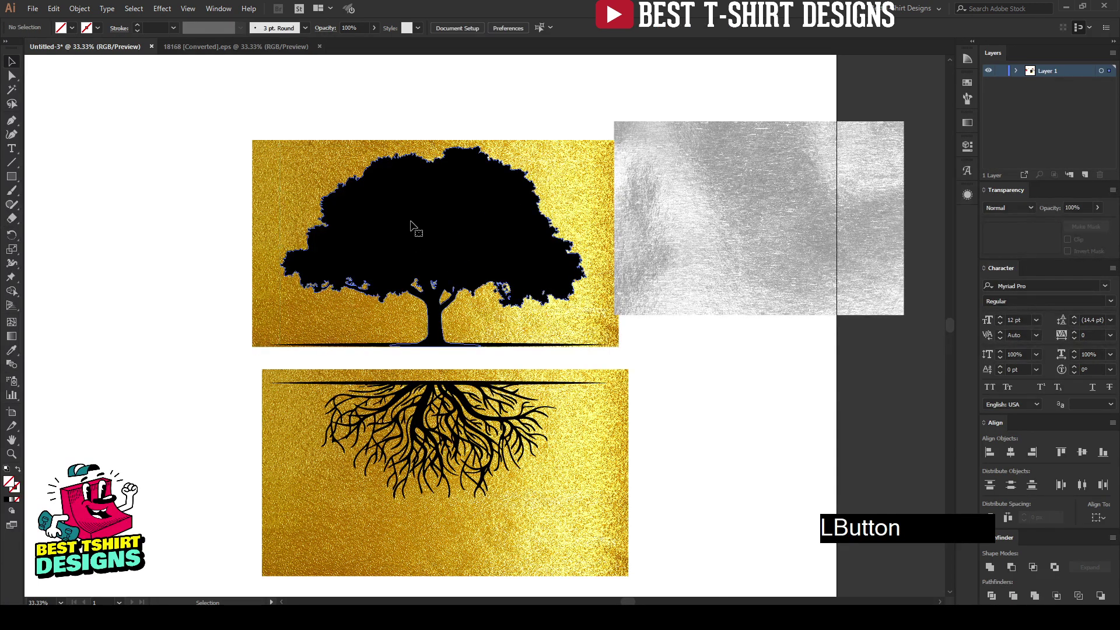
left_click(410, 224)
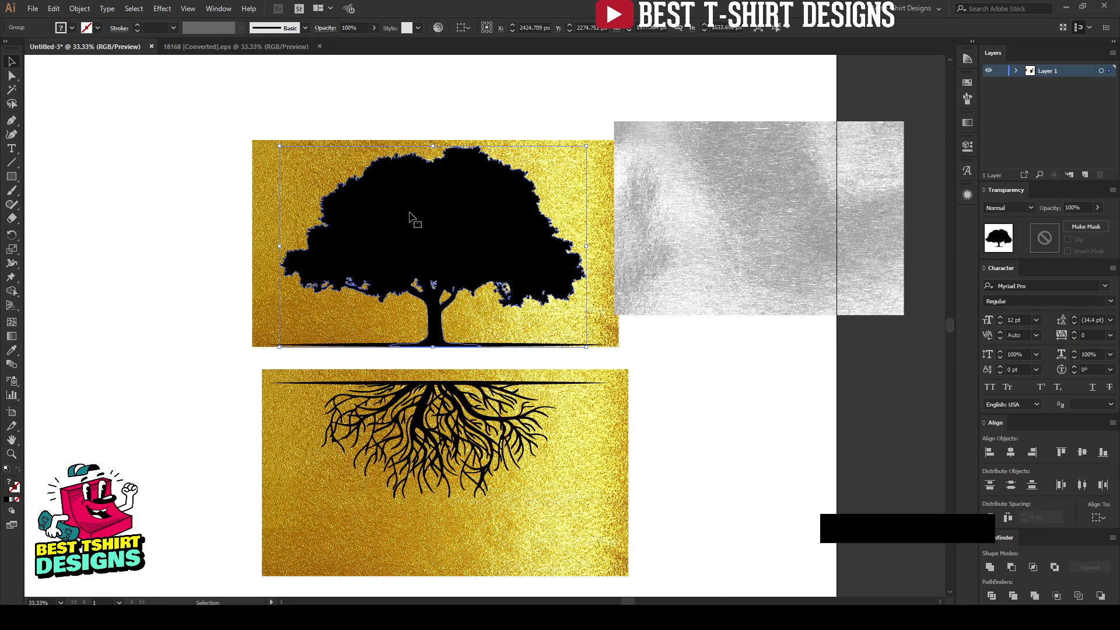
scroll(413, 192, "up", 1)
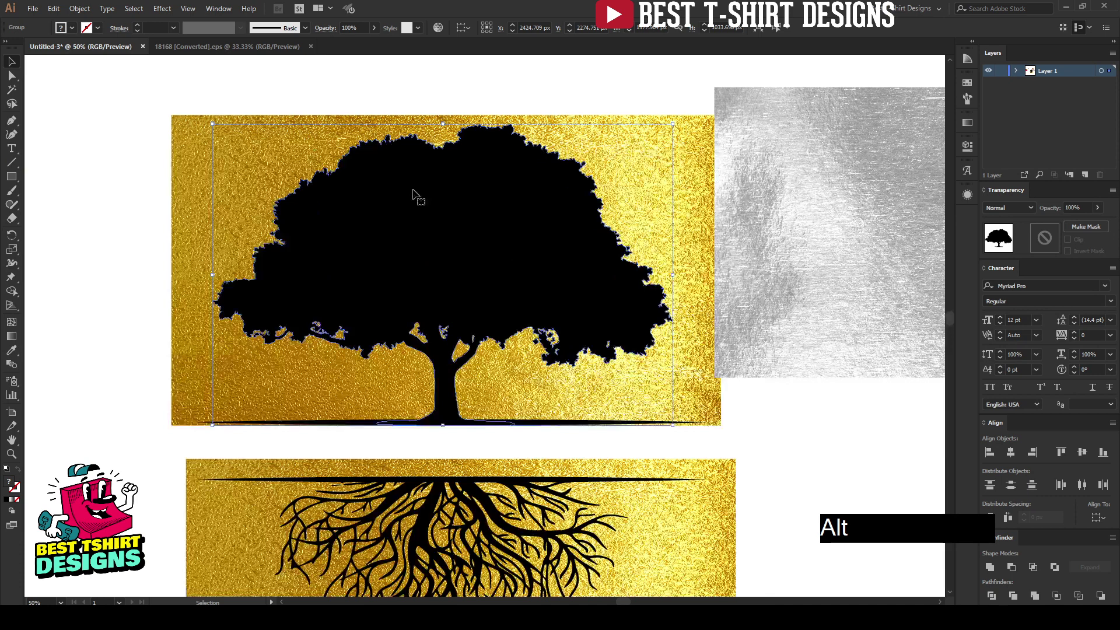
left_click(80, 10)
mouse_move(143, 421)
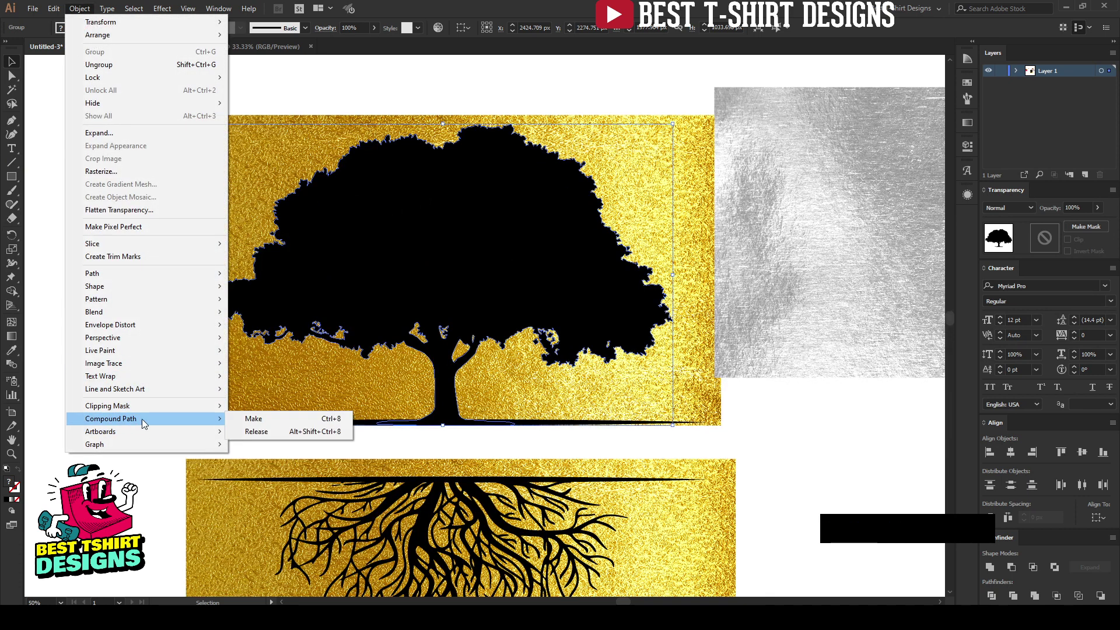
left_click(253, 419)
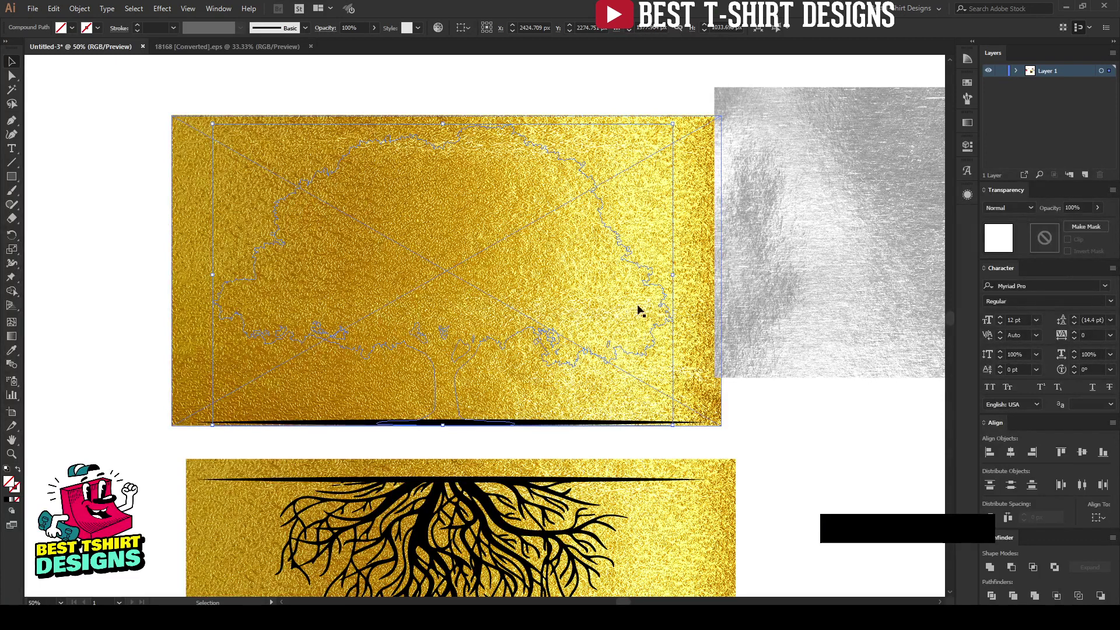
Step: Fill the tree's compound path with a dark red swatch and deselect it
left_click(72, 28)
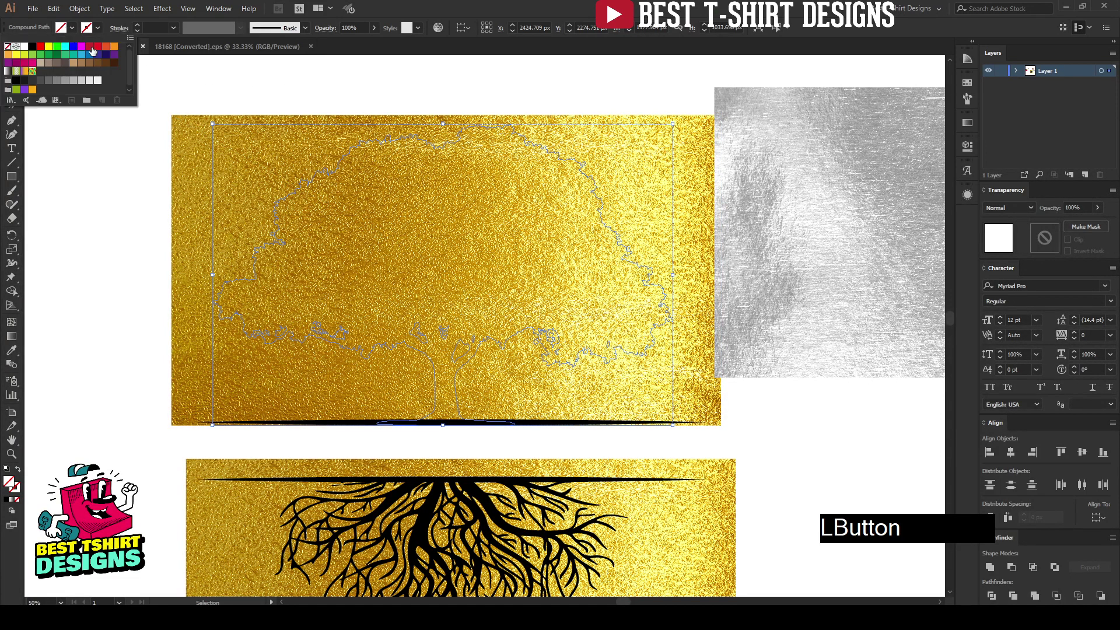
left_click(89, 46)
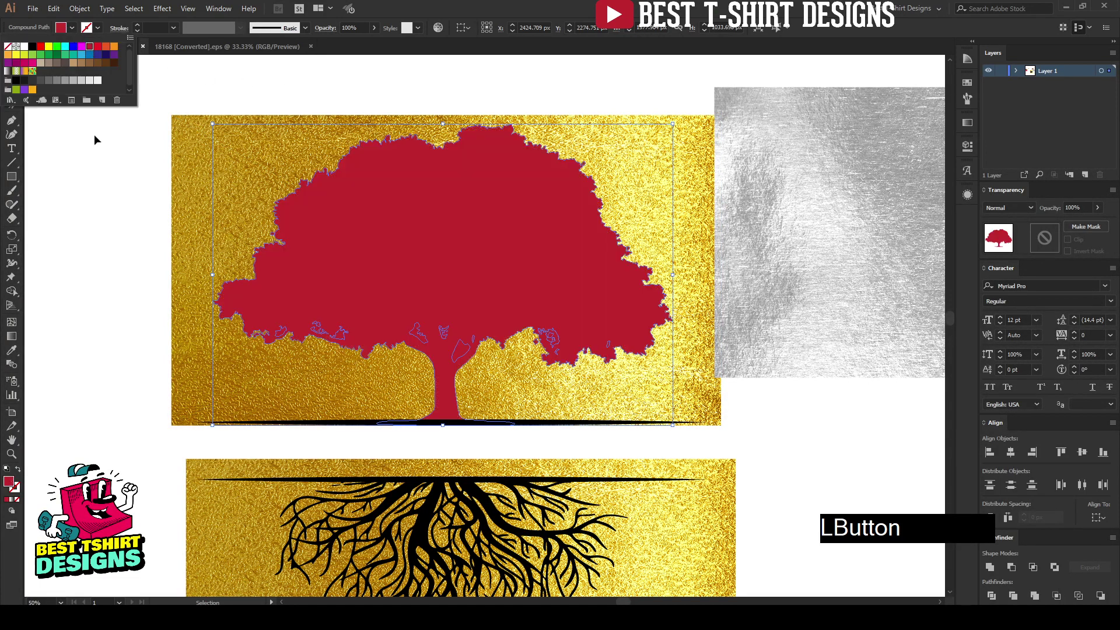
left_click(141, 225)
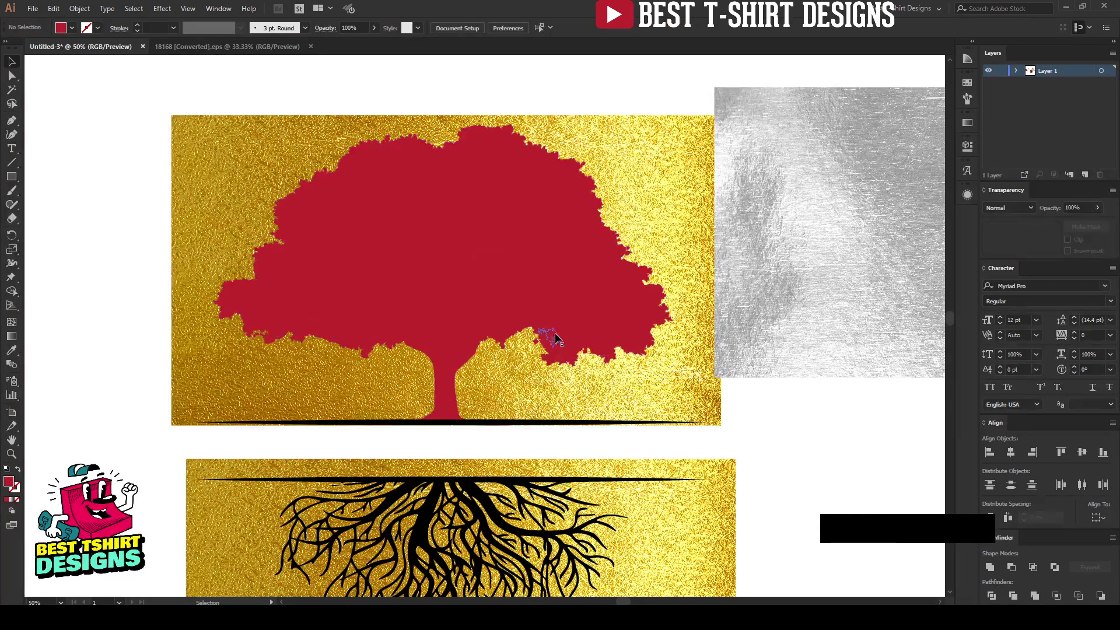
left_click(133, 239)
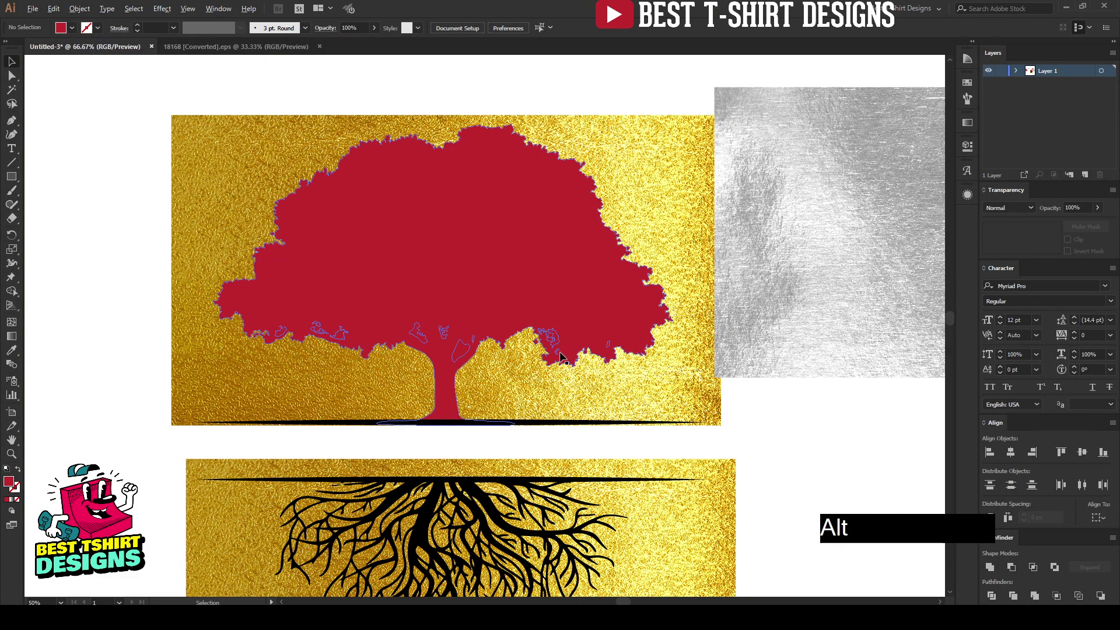
Step: Isolate the tree's compound path and delete its large outer shape
scroll(560, 251, "up", 4)
left_click(549, 316)
double_click(550, 316)
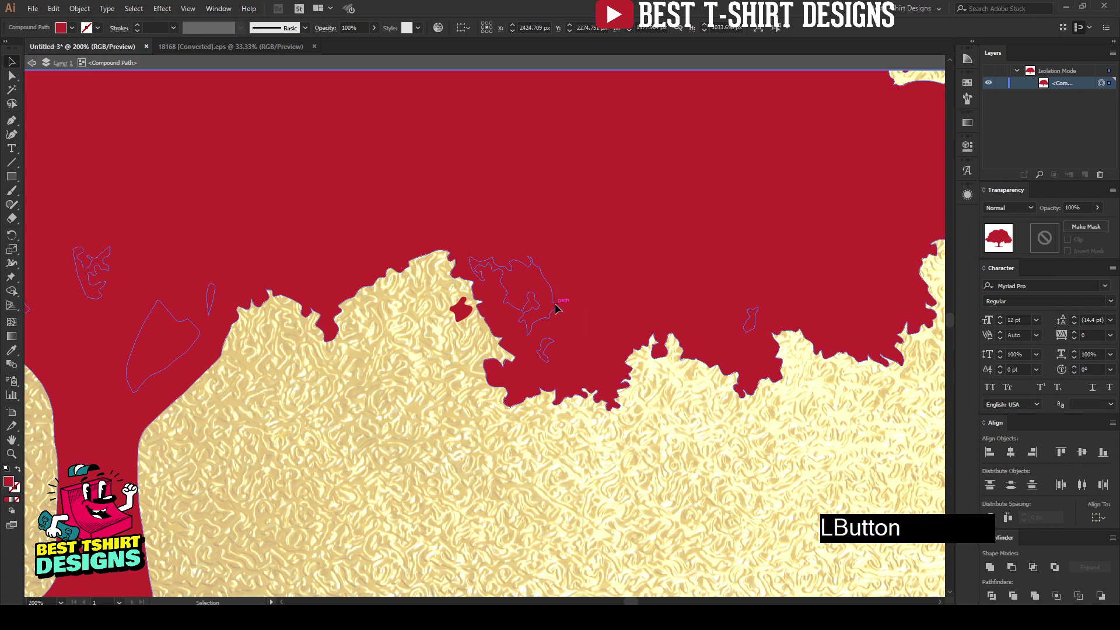
key("Delete")
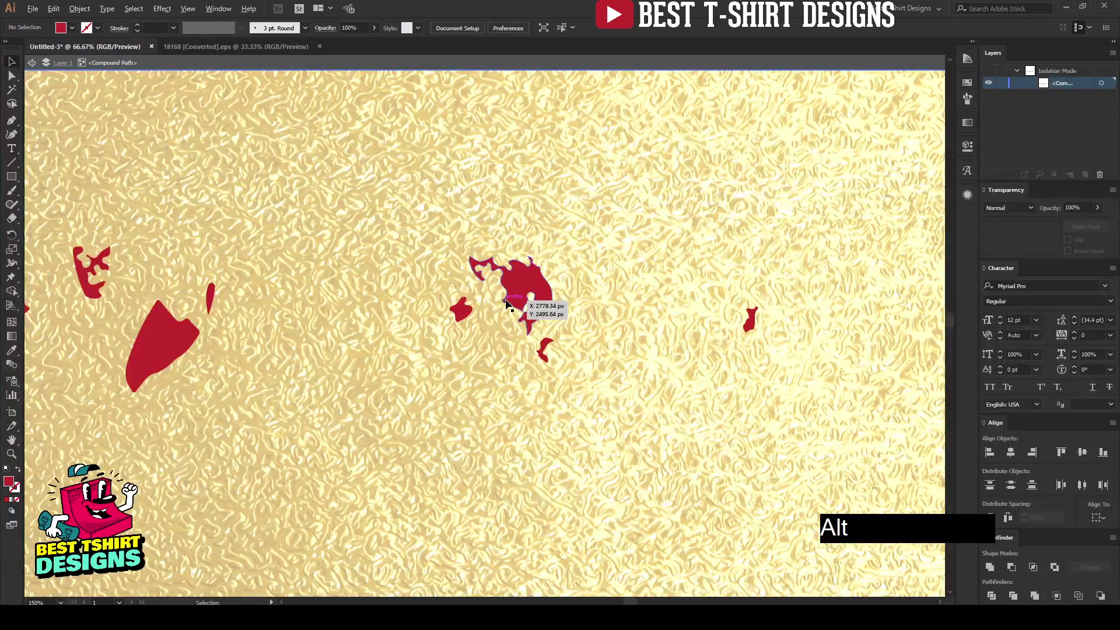
Step: Undo the deletion of the tree's outer shape, then cut the tree and try pasting it back in front
scroll(505, 301, "down", 3)
key("ctrl+z")
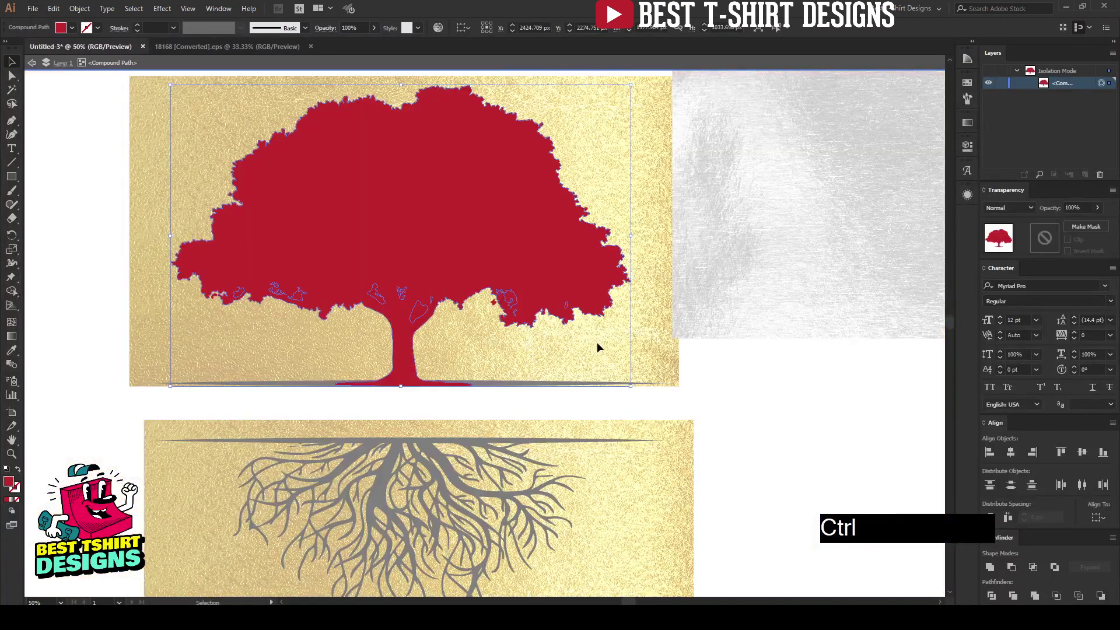
left_click(597, 348, "ctrl")
left_click(547, 262, "ctrl")
key("ctrl+x")
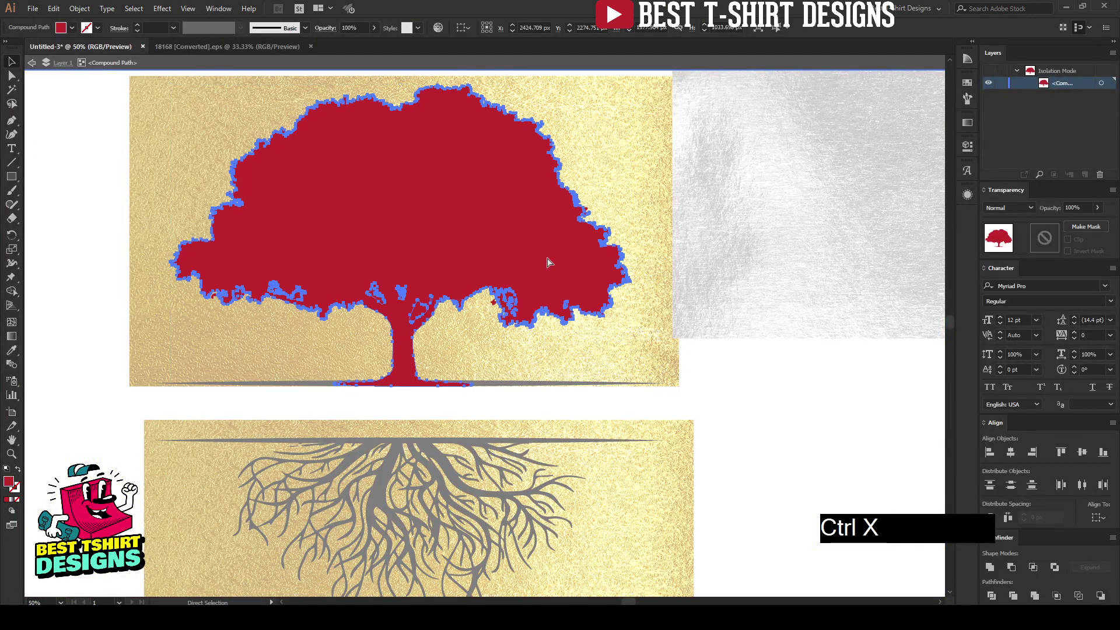
left_click_drag(138, 153, 728, 402)
key("Delete")
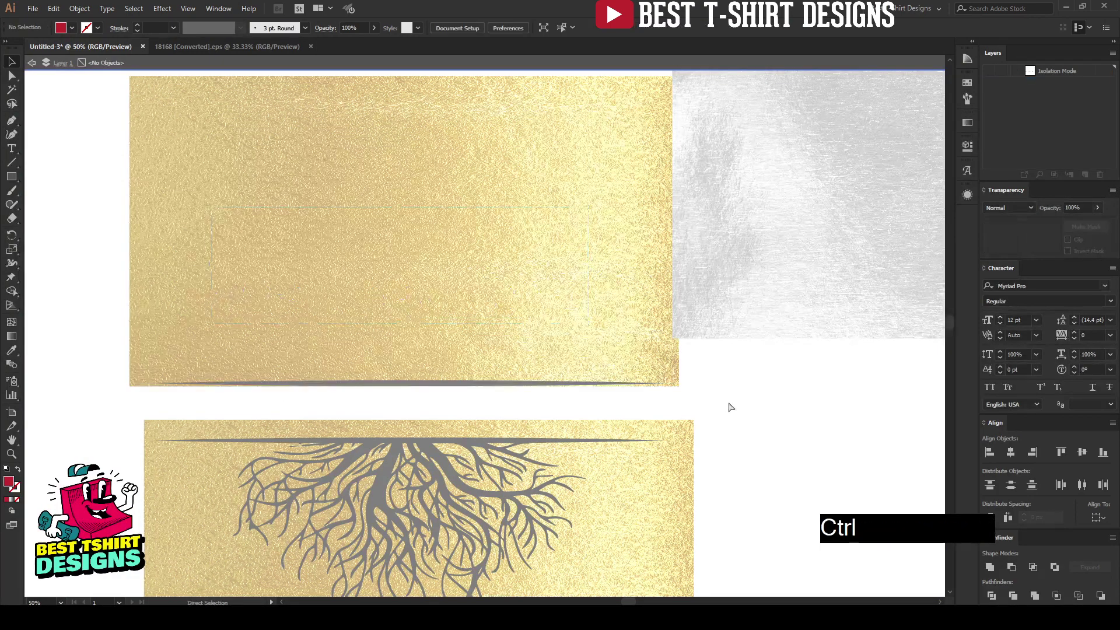
key("ctrl+f")
left_click(726, 366)
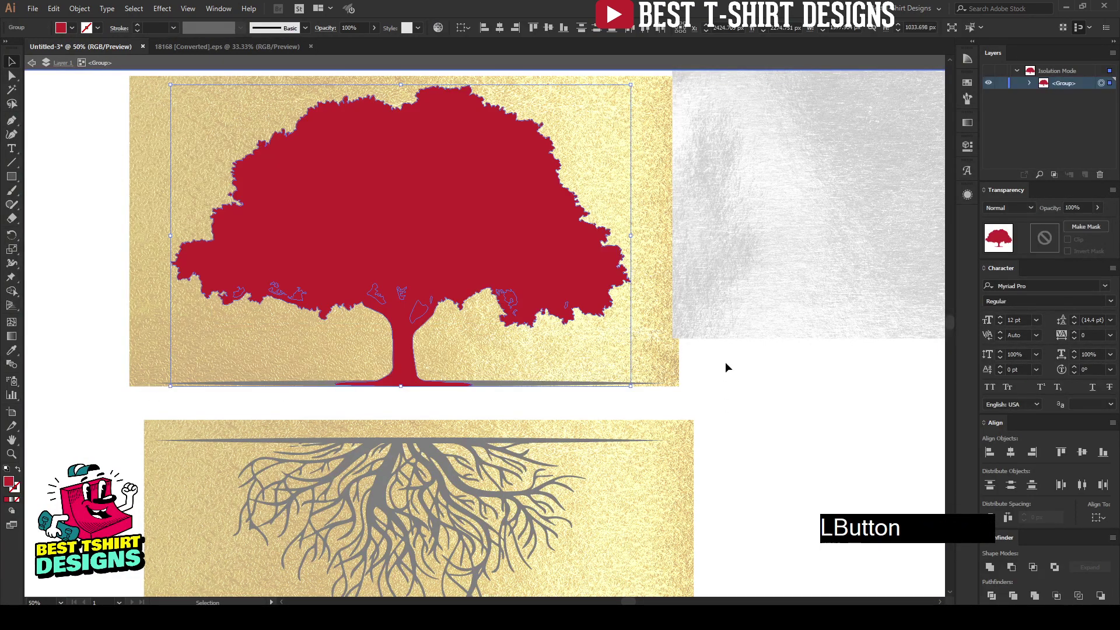
Step: Delete the small gap shapes beside the trunk fork and in the crown's lower right edge, then leave isolation mode
left_click(421, 311)
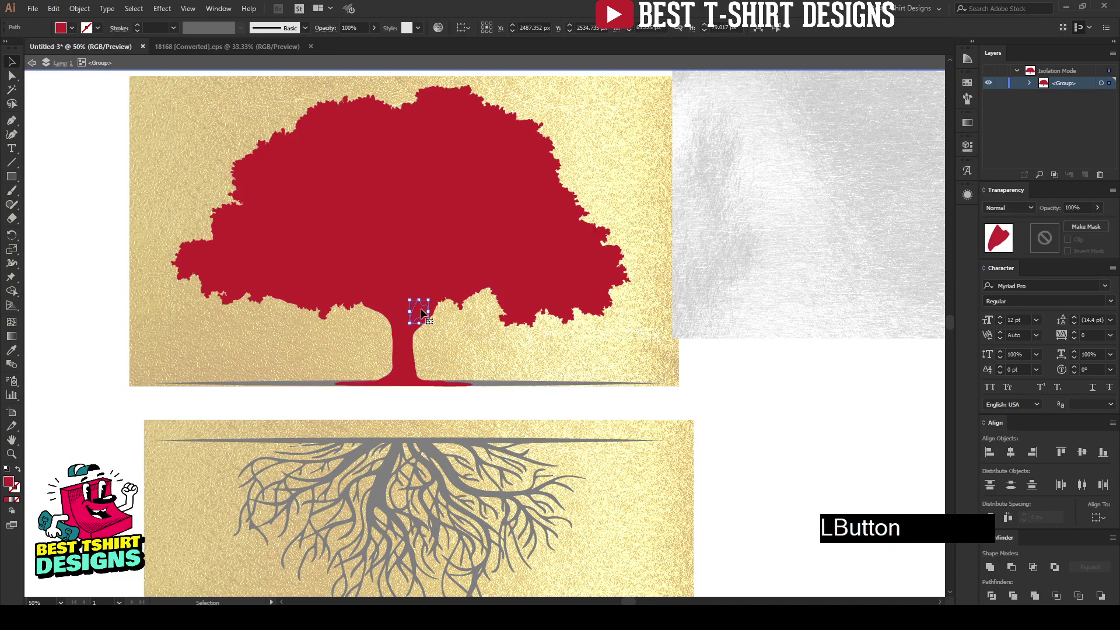
key("Delete")
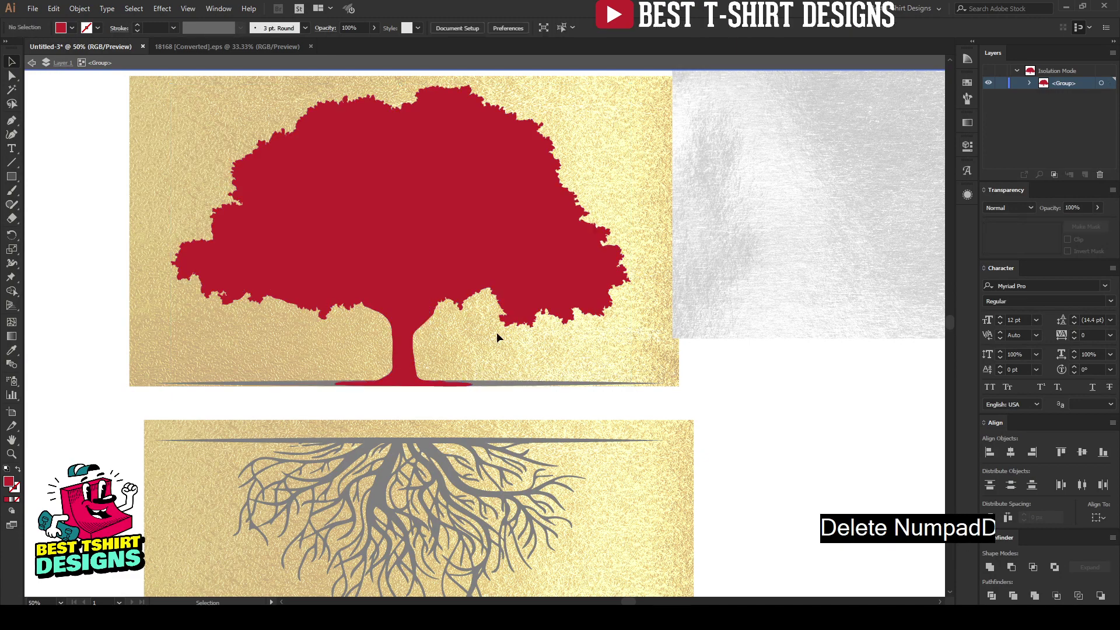
left_click(425, 315)
left_click(509, 300)
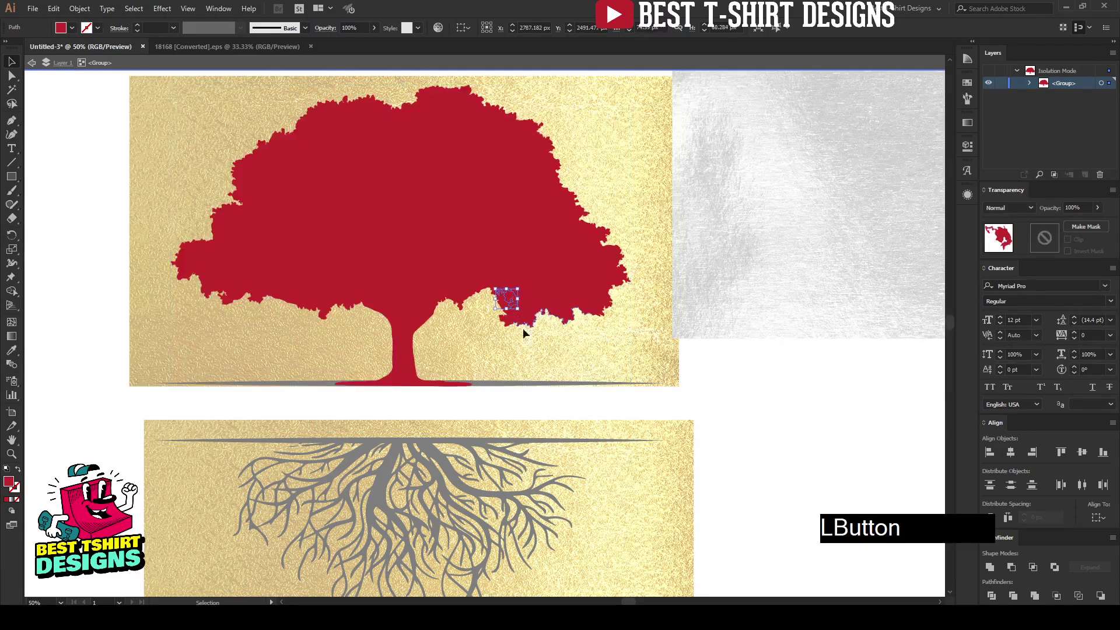
key("Delete")
left_click_drag(175, 156, 615, 362)
double_click(471, 358)
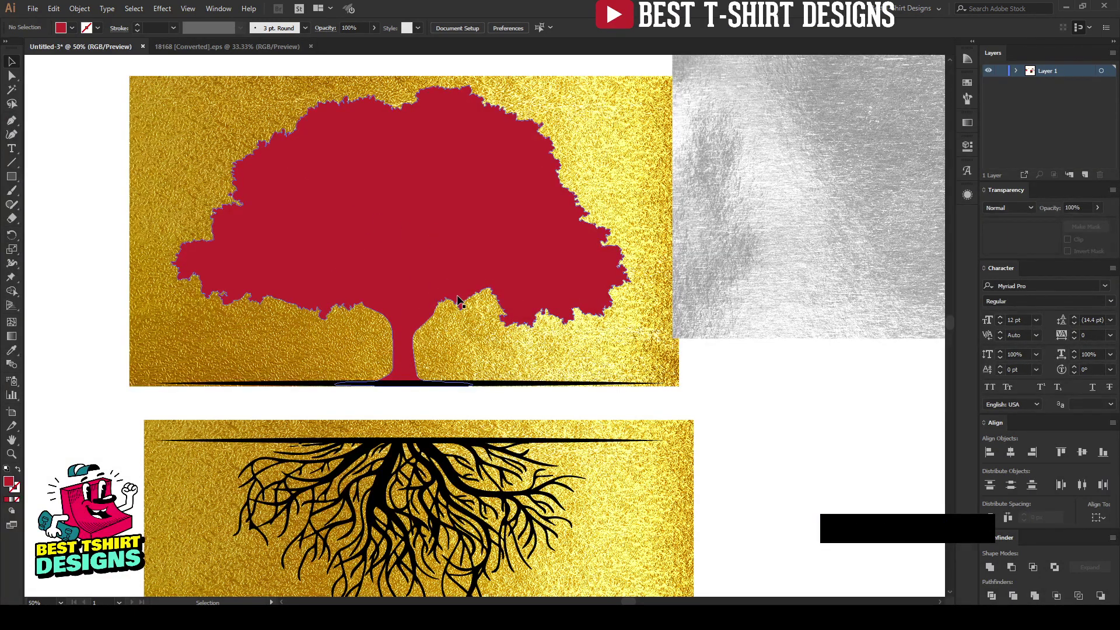
Step: Undo the recent tree edits back to the original black tree group
key("ctrl")
key("ctrl+z")
key("ctrl+z")
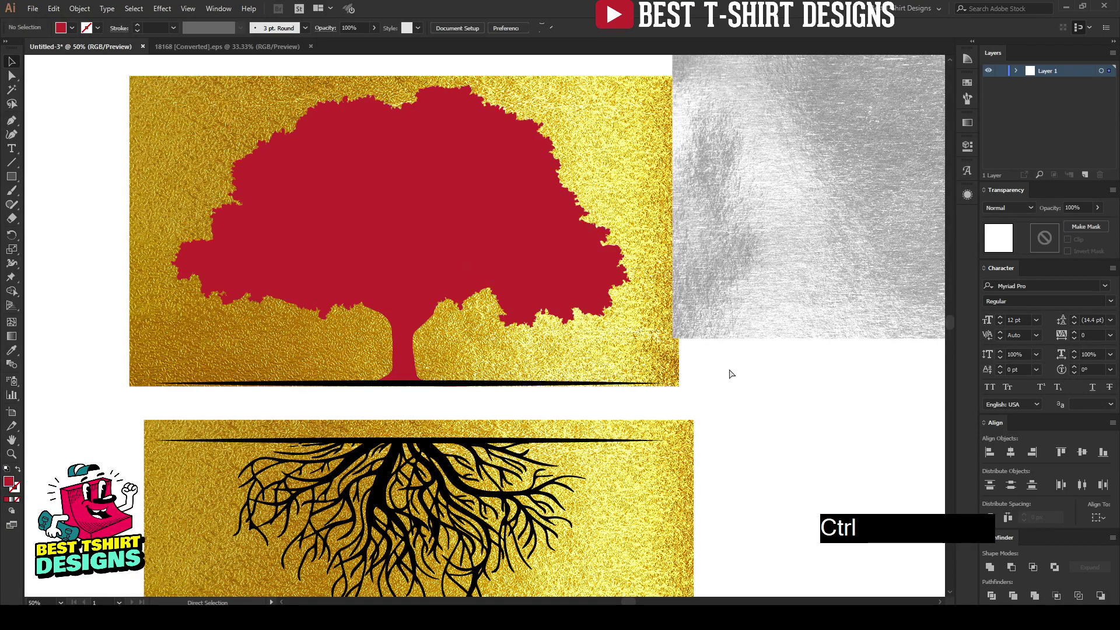
left_click(739, 382)
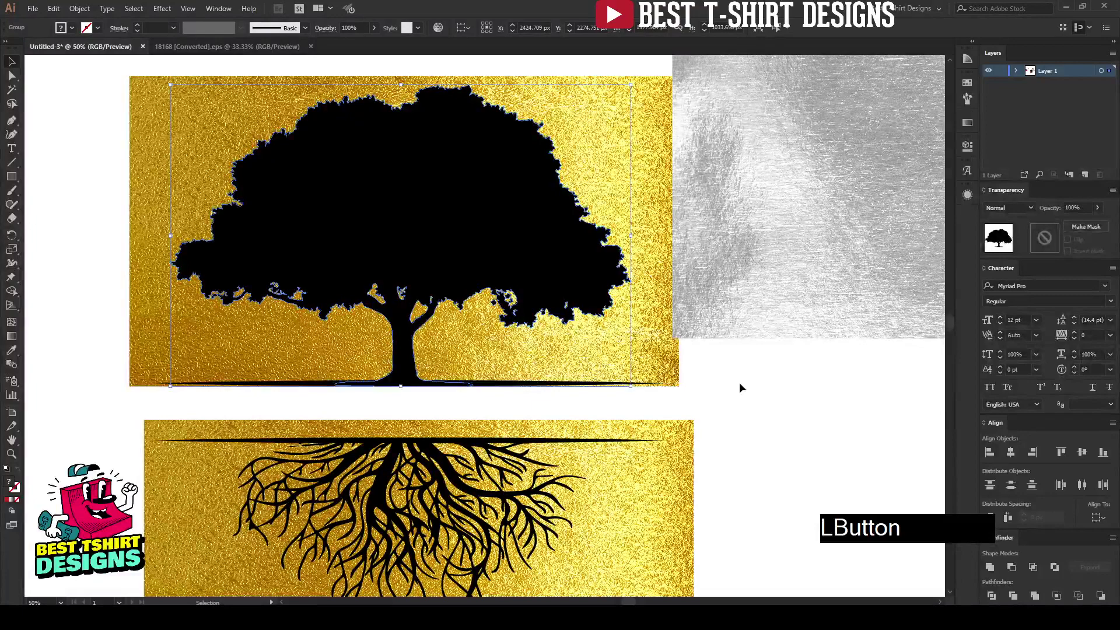
Step: Convert the black tree group into a compound path
left_click(521, 269)
scroll(443, 288, "up", 1)
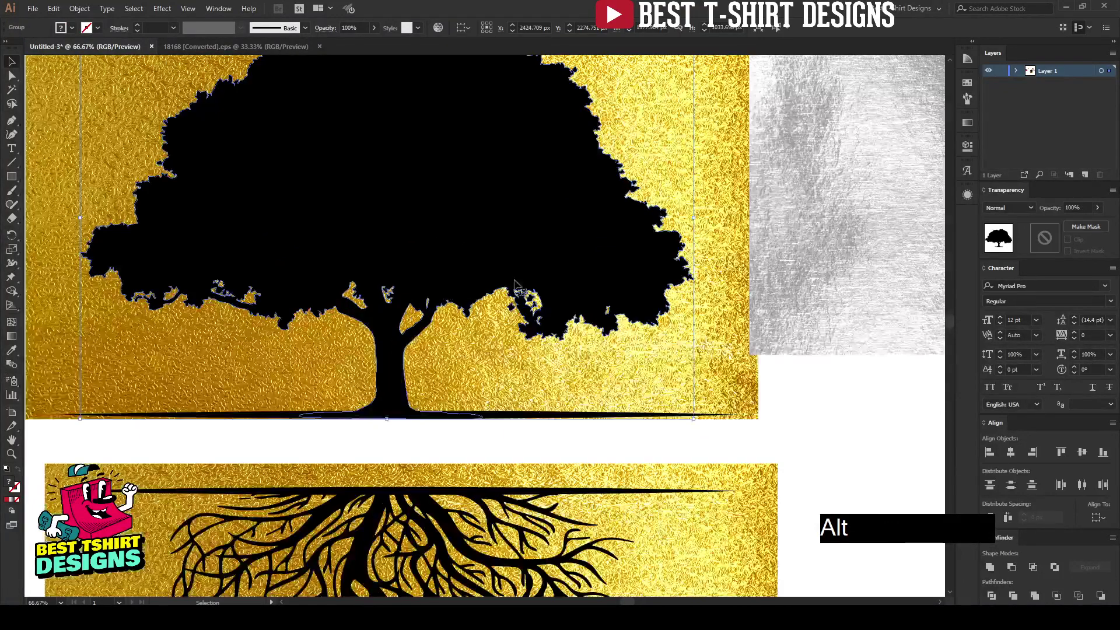
left_click(804, 401)
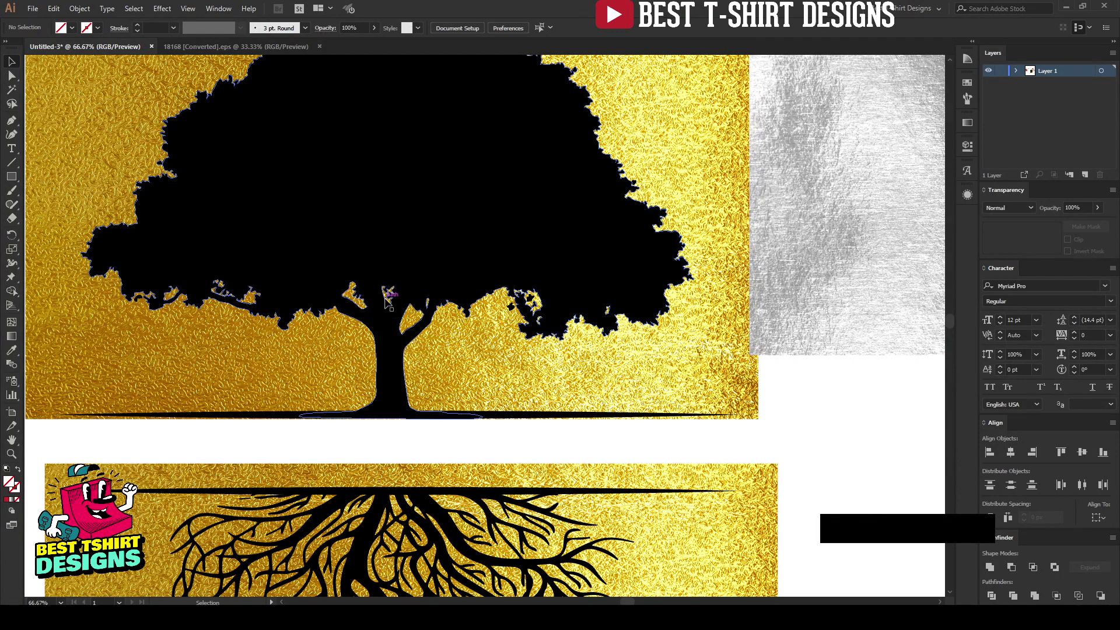
left_click(426, 277)
scroll(456, 274, "down", 1)
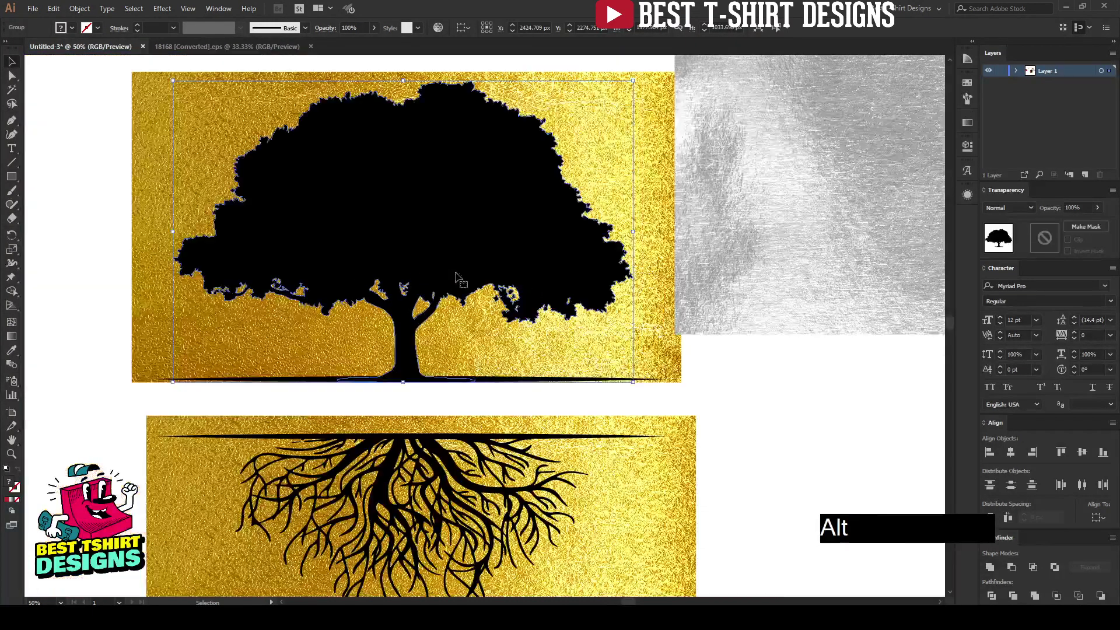
left_click(80, 9)
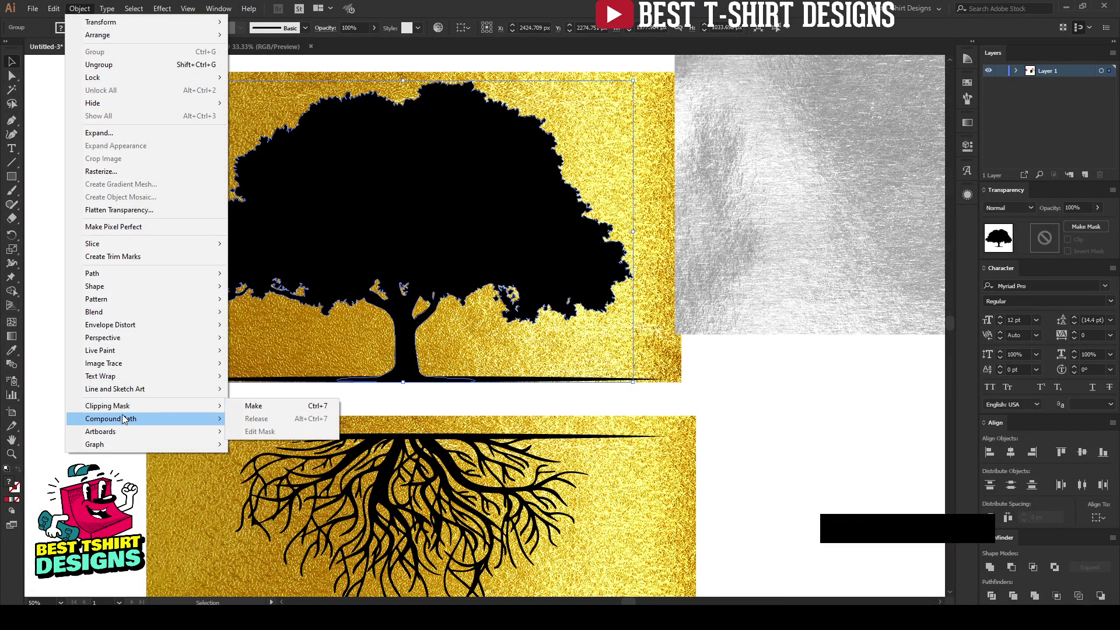
mouse_move(124, 416)
left_click(253, 418)
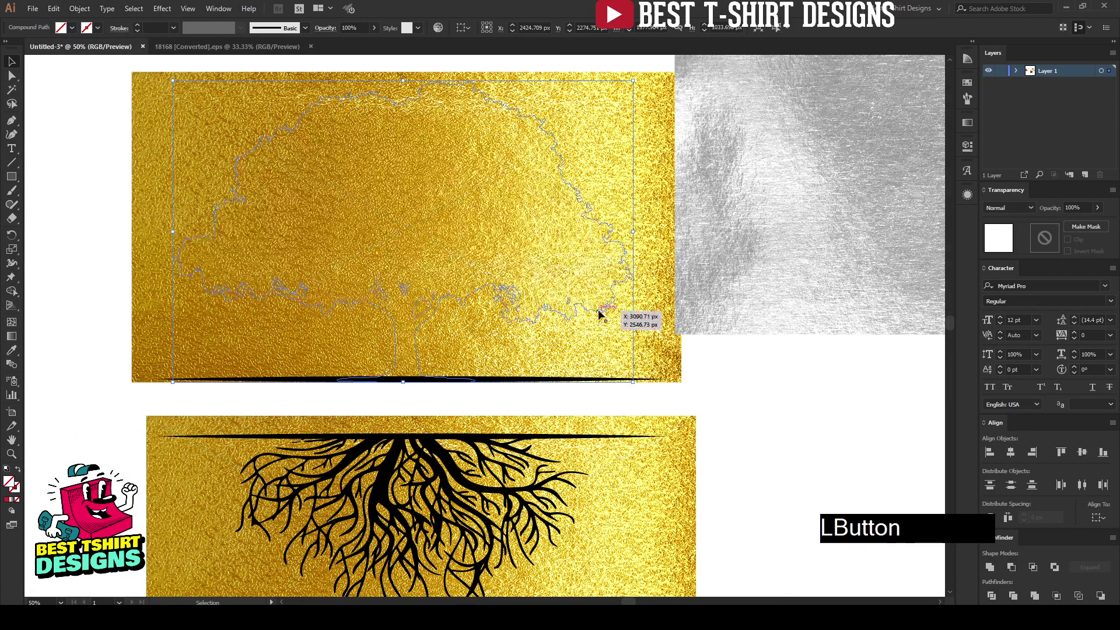
Step: Make a clipping mask from the tree's compound path and the gold foil image behind it, accepting the complex mask
scroll(508, 296, "up", 1)
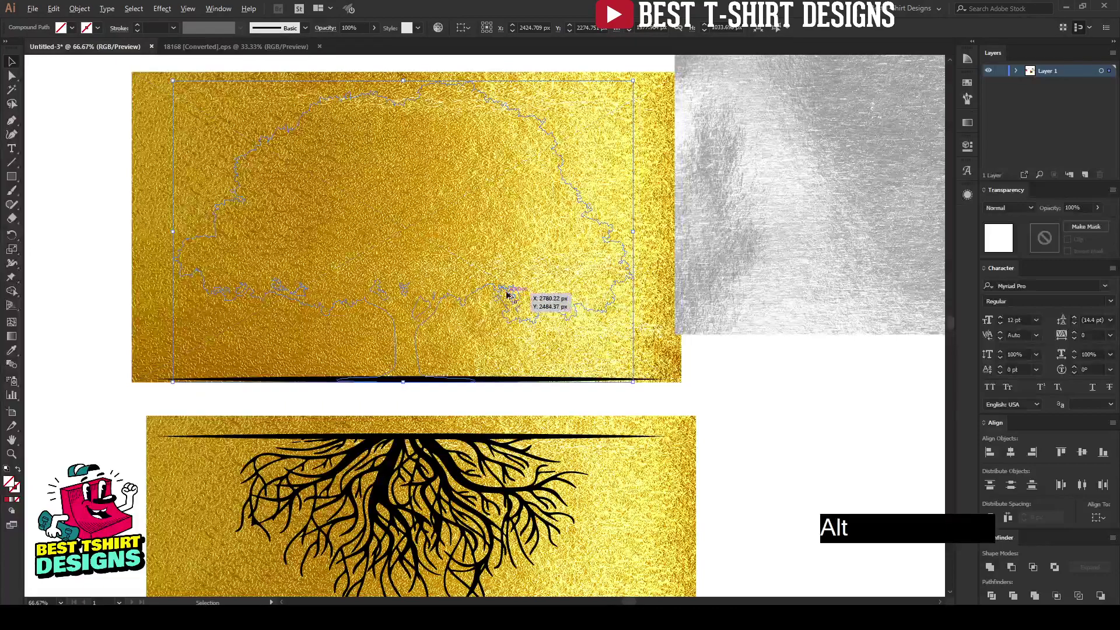
scroll(507, 296, "up", 4)
scroll(466, 296, "down", 5)
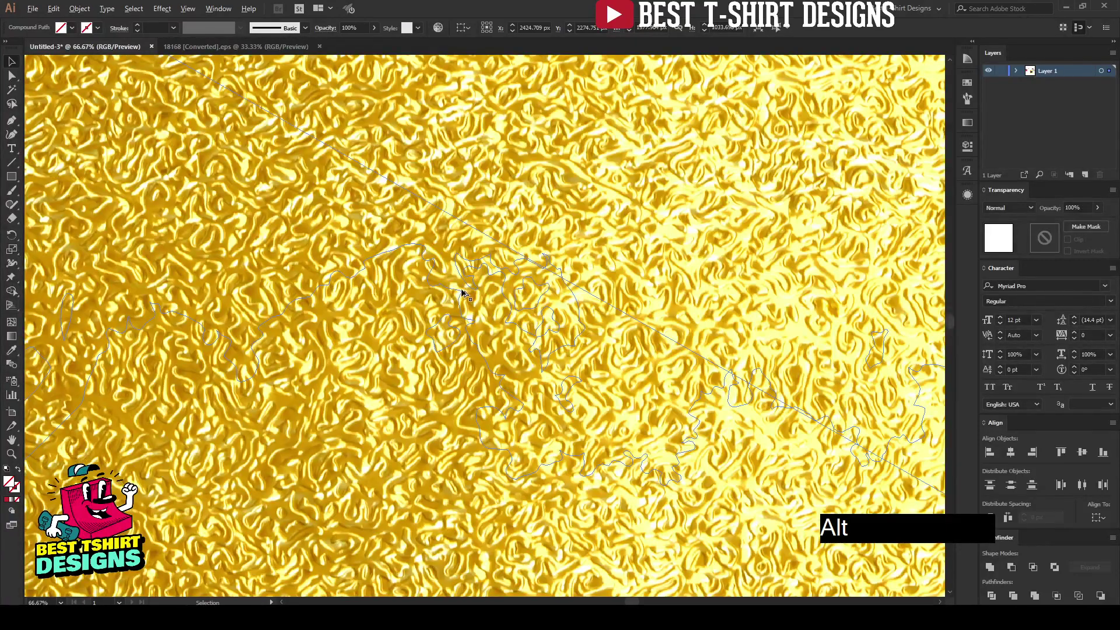
scroll(492, 307, "down", 1)
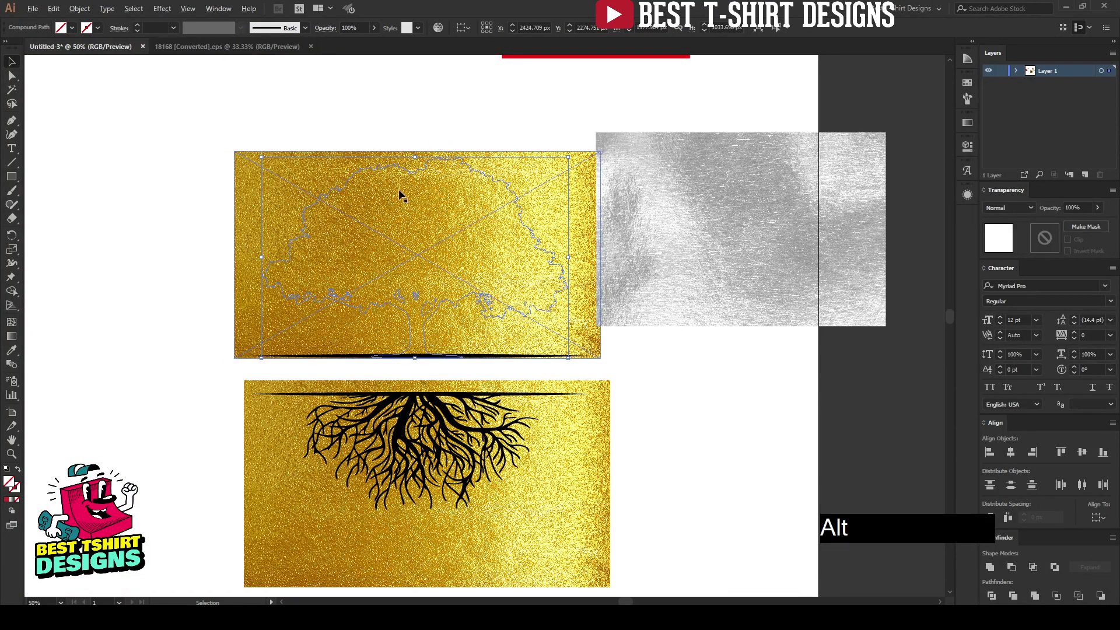
scroll(400, 195, "up", 1)
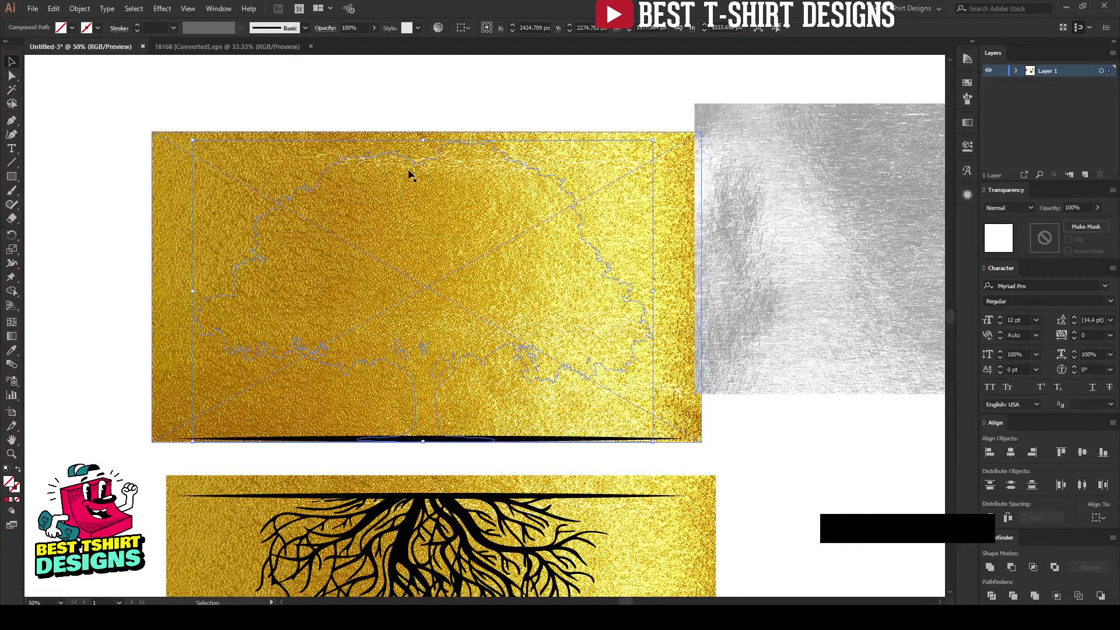
left_click(220, 198, "shift")
right_click(327, 223)
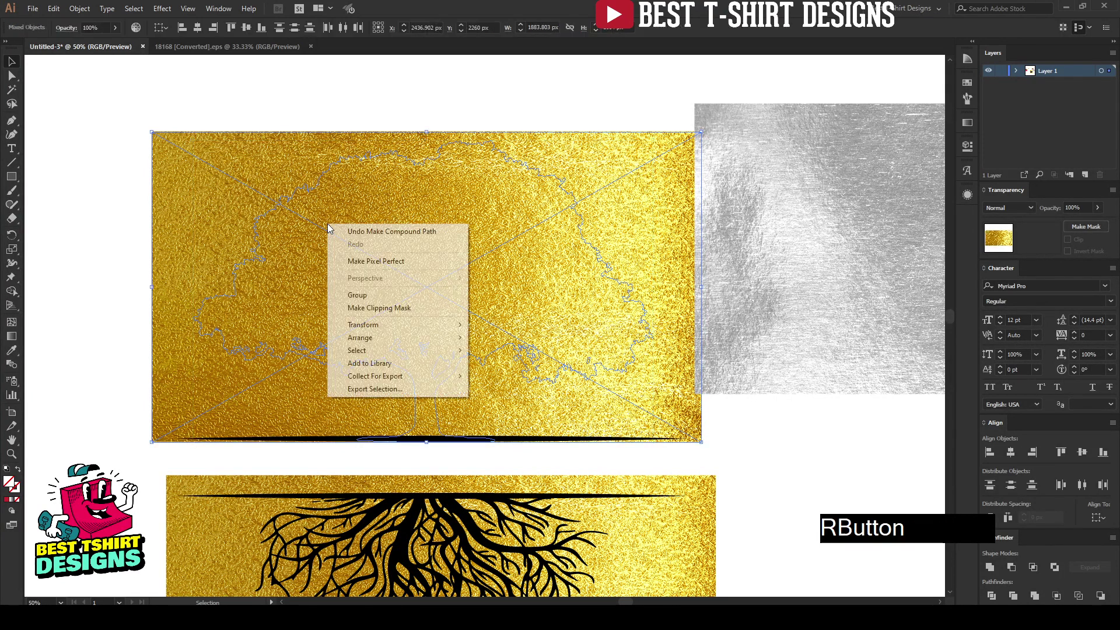
left_click(373, 308)
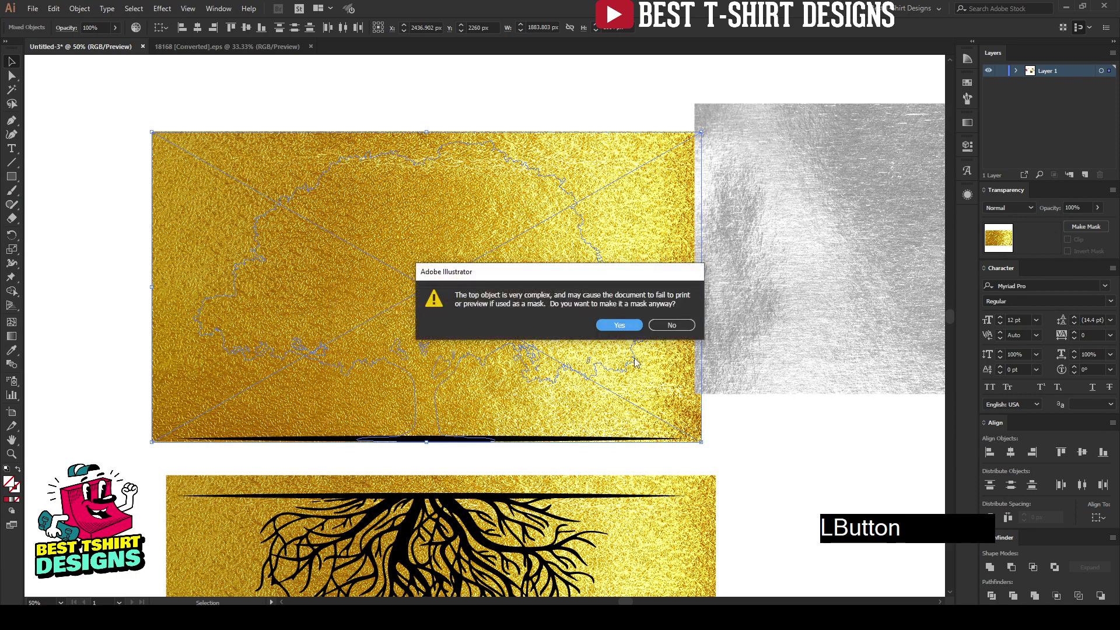
left_click(617, 327)
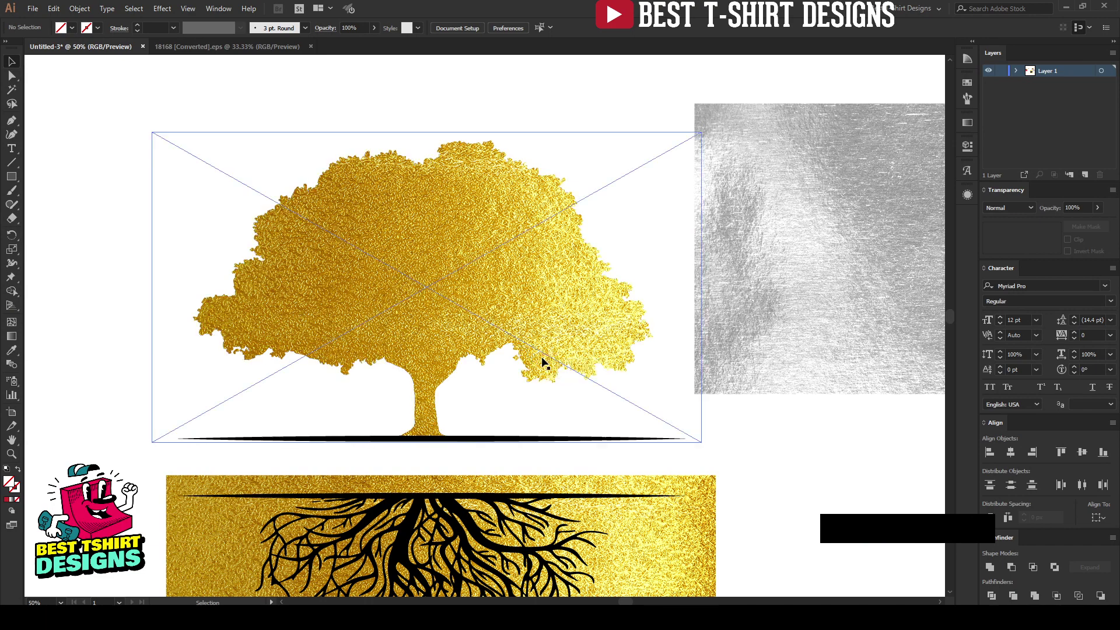
Step: Convert the black roots group into a compound path
scroll(415, 348, "down", 1, "alt")
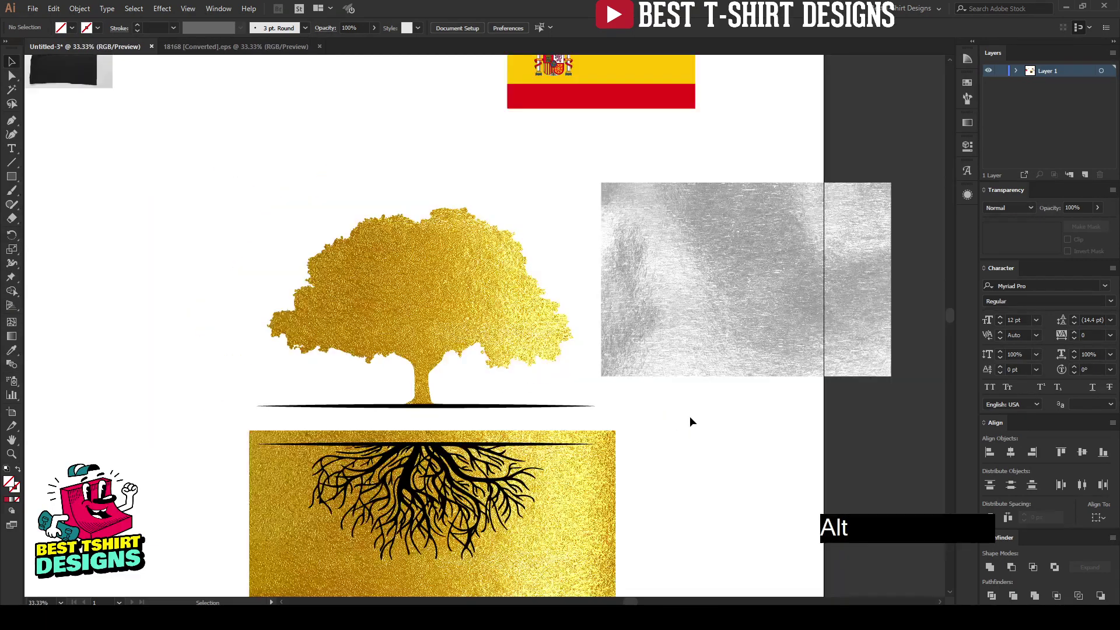
left_click(686, 415)
scroll(522, 354, "down", 2)
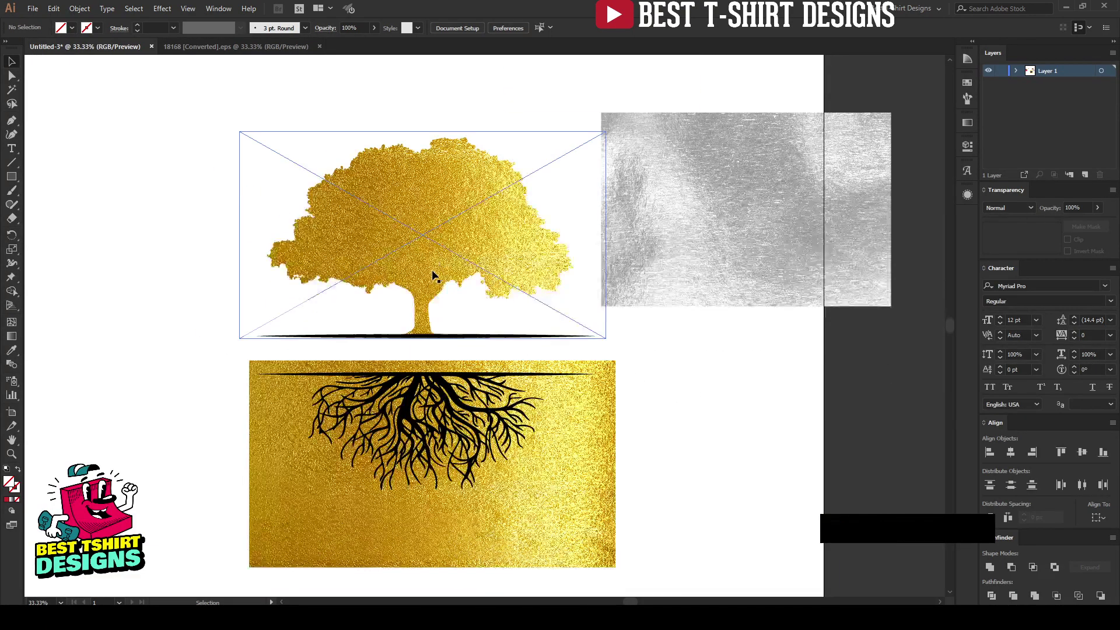
left_click(463, 413)
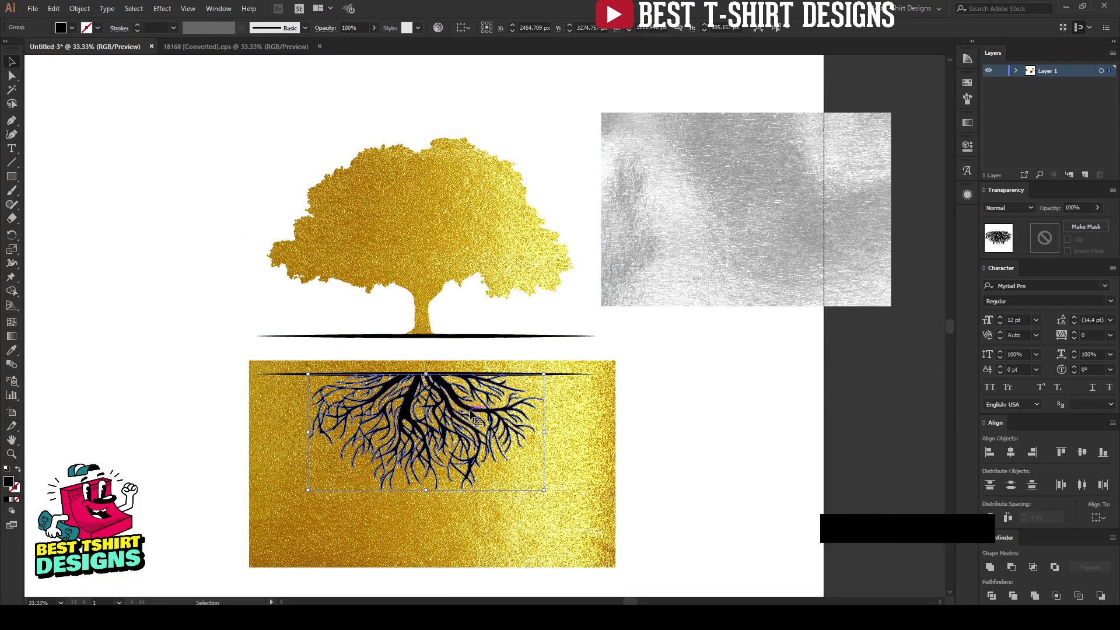
left_click(79, 8)
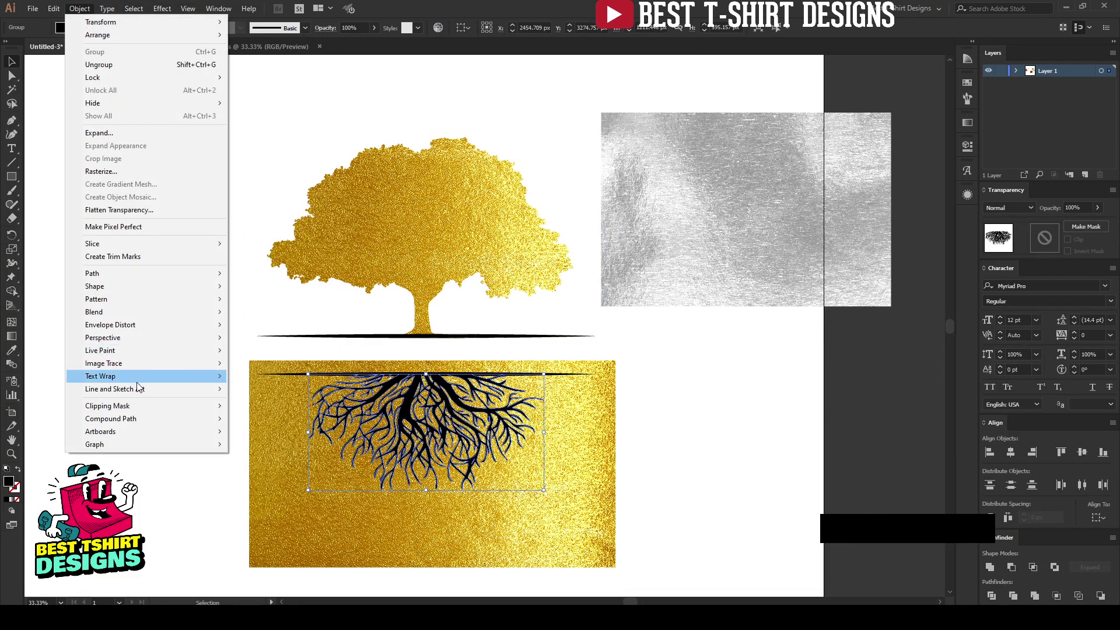
mouse_move(151, 418)
left_click(274, 420)
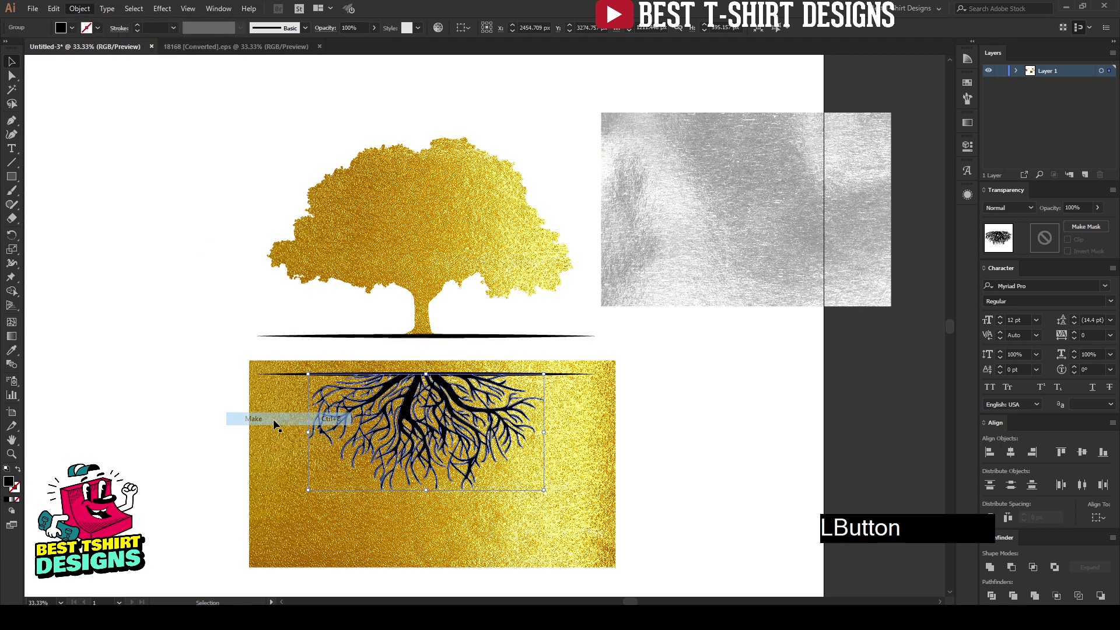
Step: Clip the lower gold foil image with the roots' compound path, accepting the complex mask, and deselect the result
left_click(595, 438, "shift")
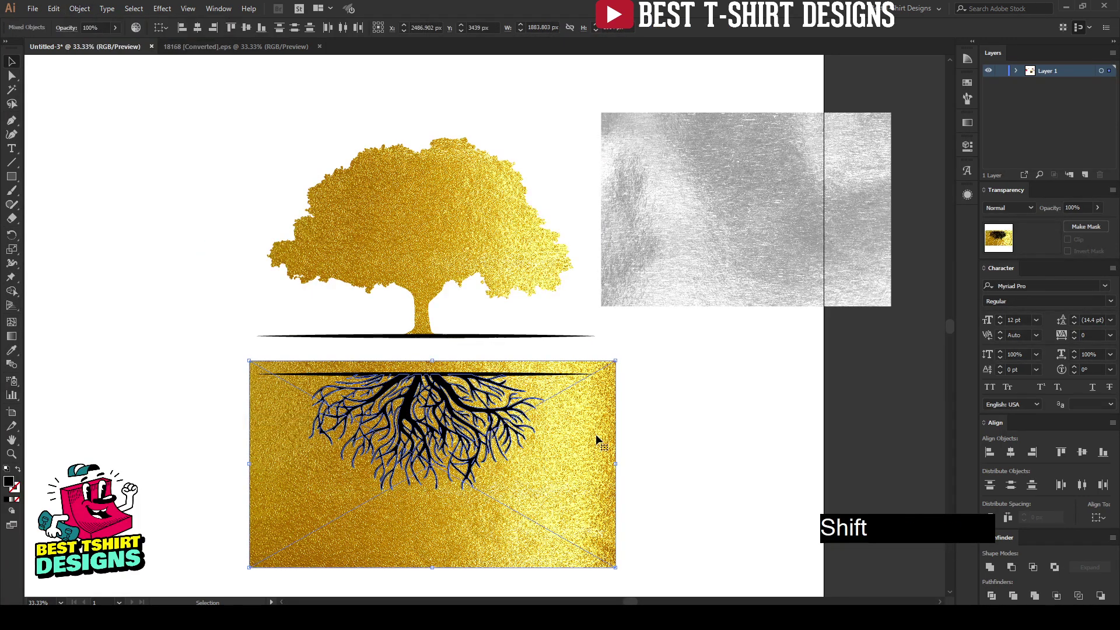
right_click(596, 435)
left_click(658, 346)
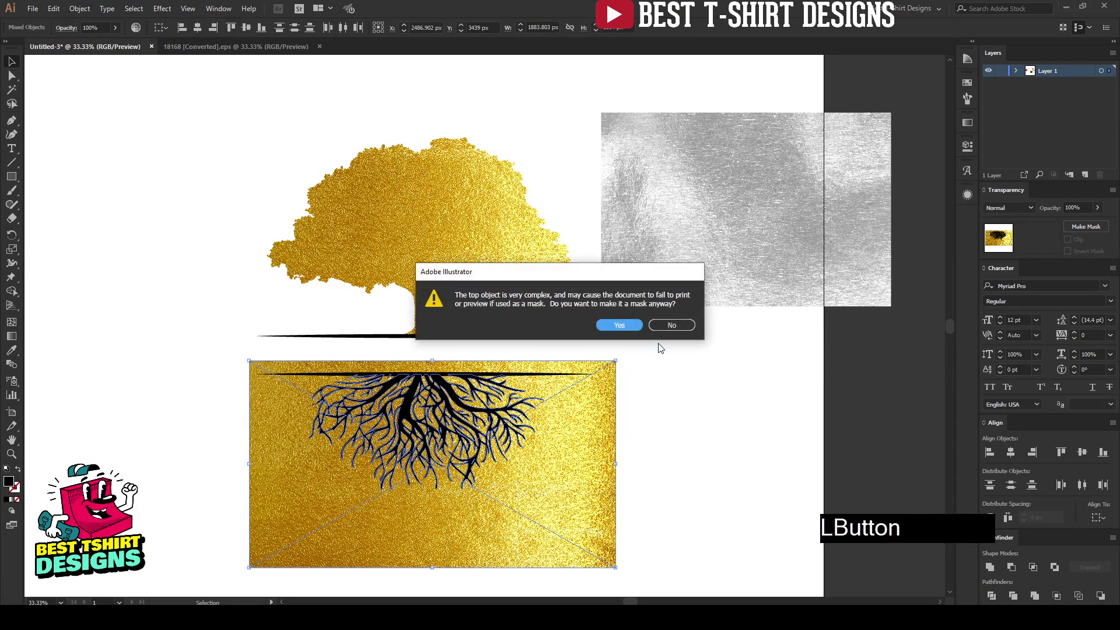
left_click(630, 330)
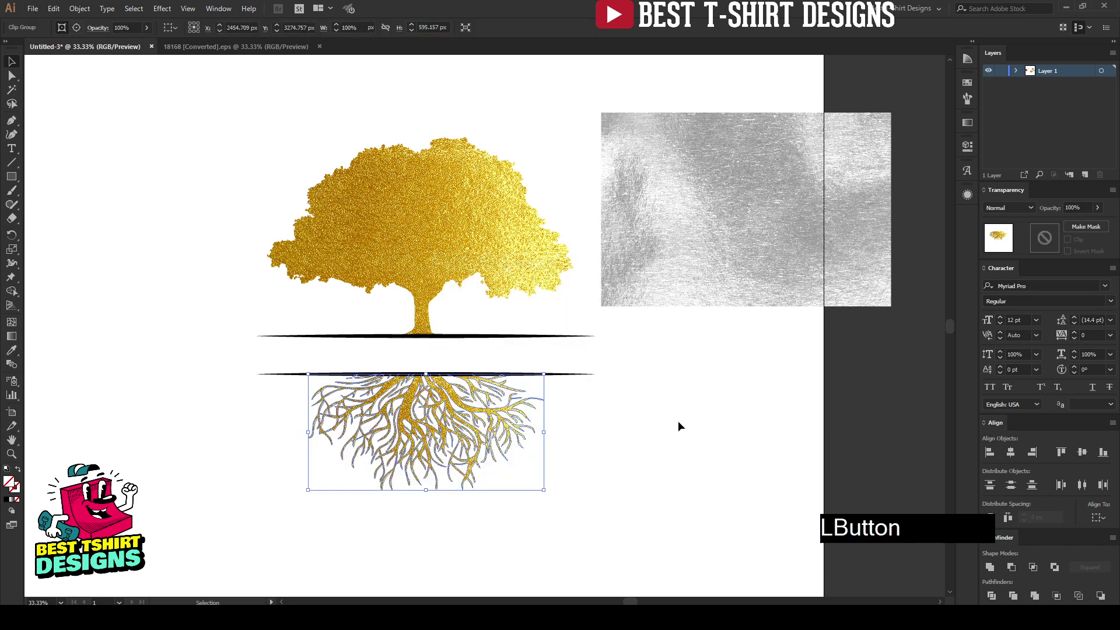
left_click(626, 412)
Step: Move the silver foil image over the two ground lines and enlarge it proportionally to span their full width
left_click_drag(665, 261, 309, 388)
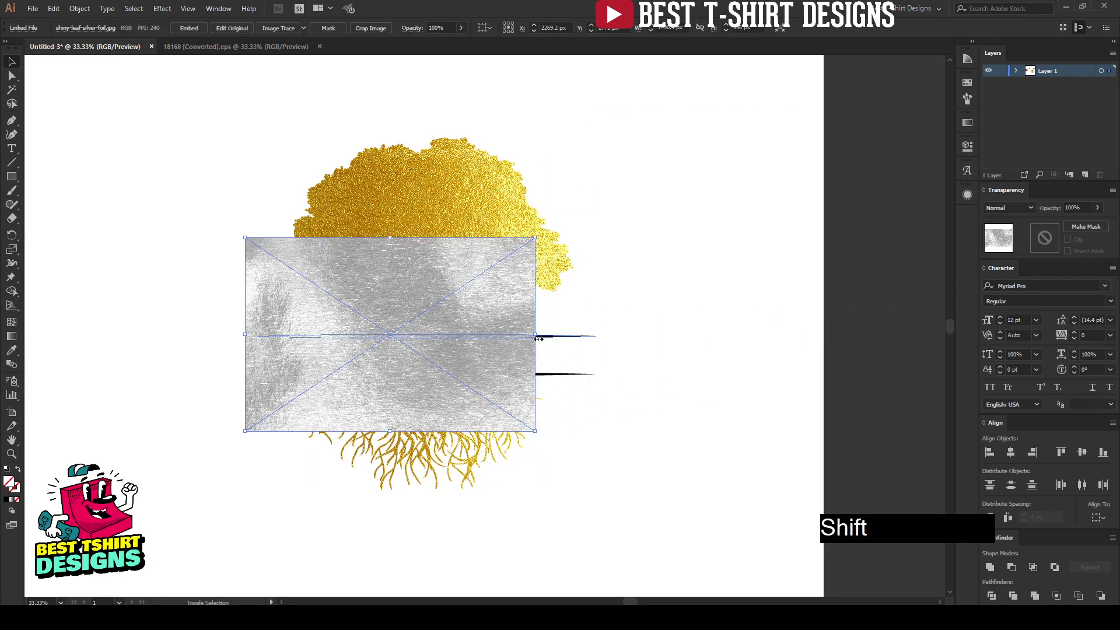
left_click_drag(538, 337, 599, 353)
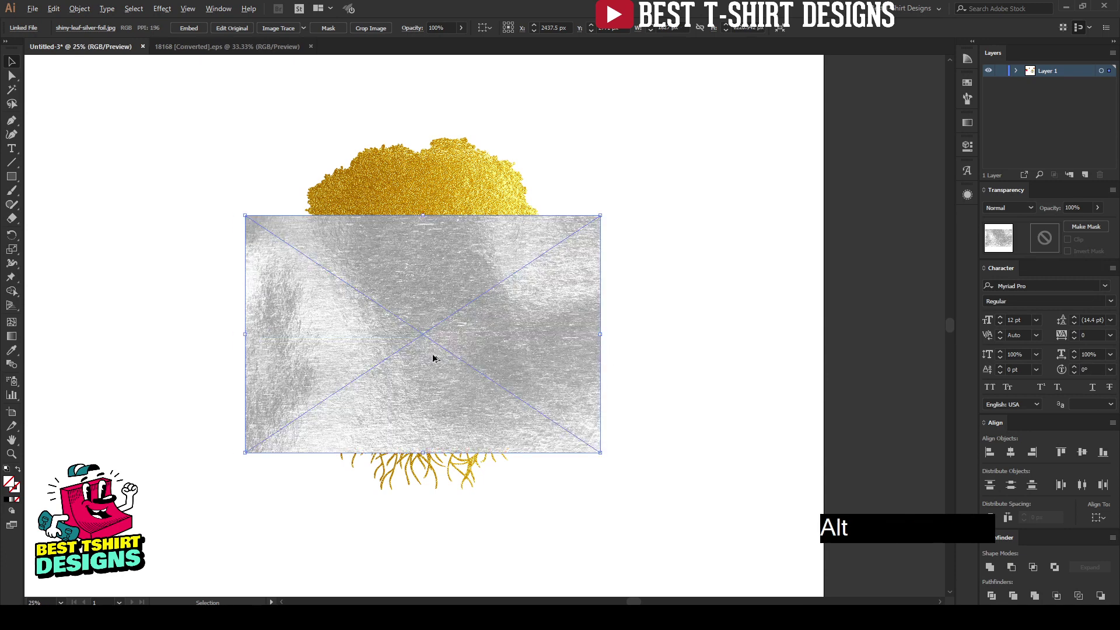
Step: Place a copy of the silver foil image to the right of the tree, and cut the original covering the ground lines
scroll(432, 353, "down", 2)
left_click_drag(433, 350, 671, 315)
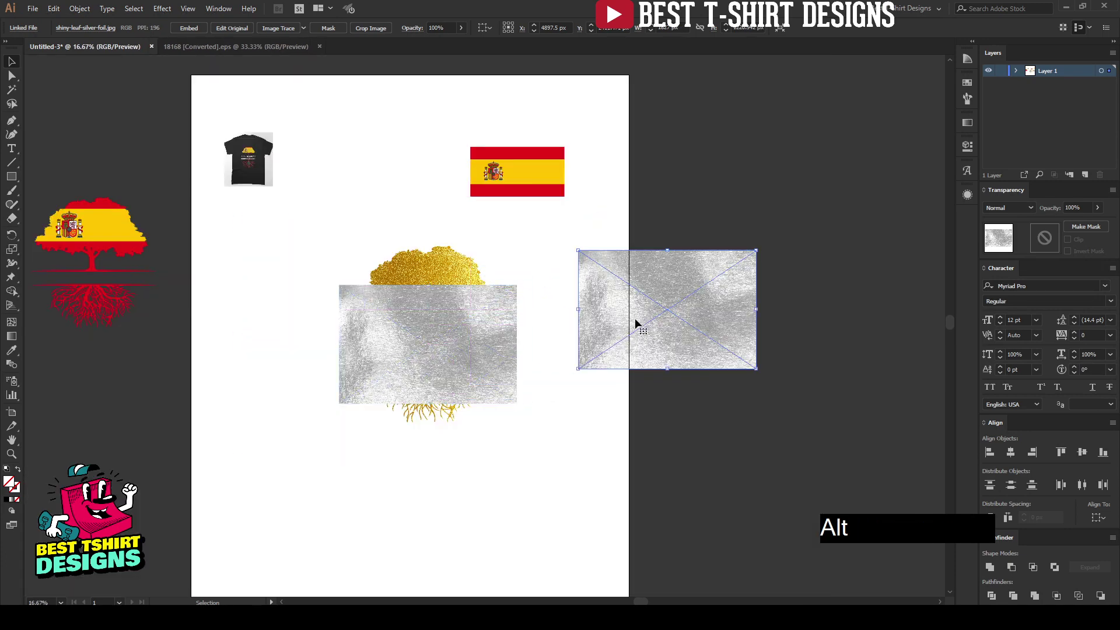
scroll(378, 350, "up", 2)
left_click(495, 364)
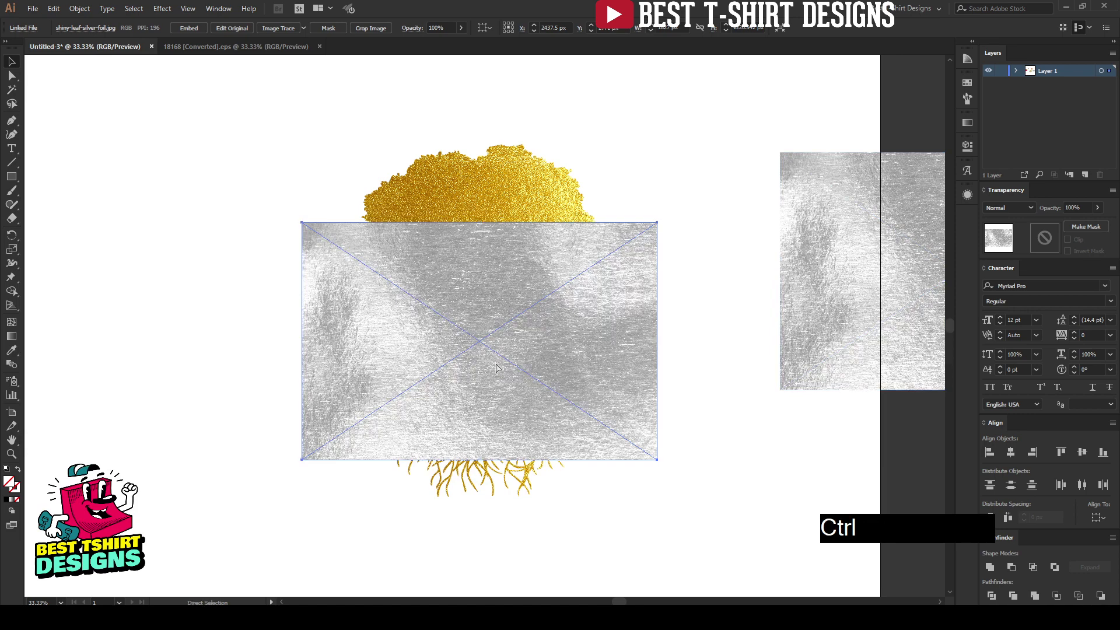
key("ctrl+x")
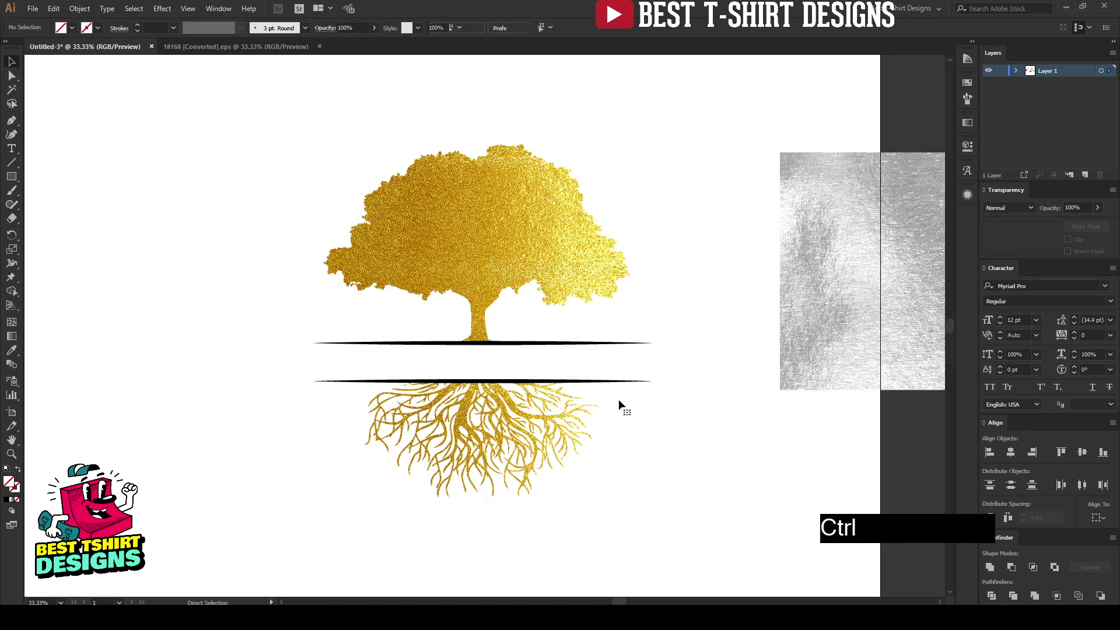
Step: Paste the cut silver foil image behind the artwork and combine the two black ground lines into a compound path
key("ctrl+b")
left_click(629, 381)
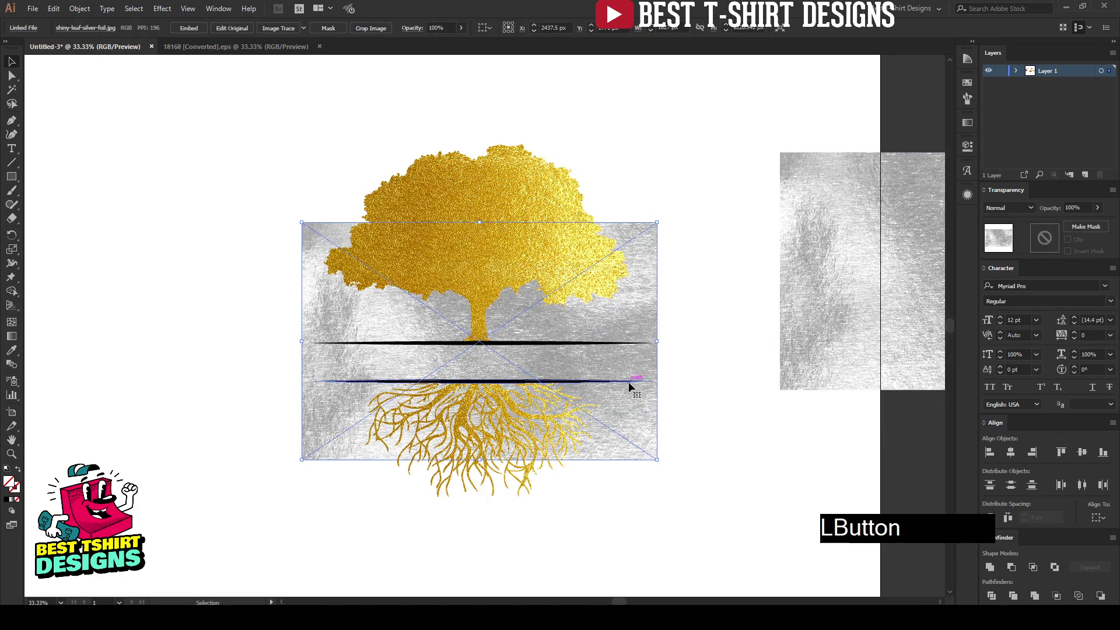
left_click(614, 343, "shift")
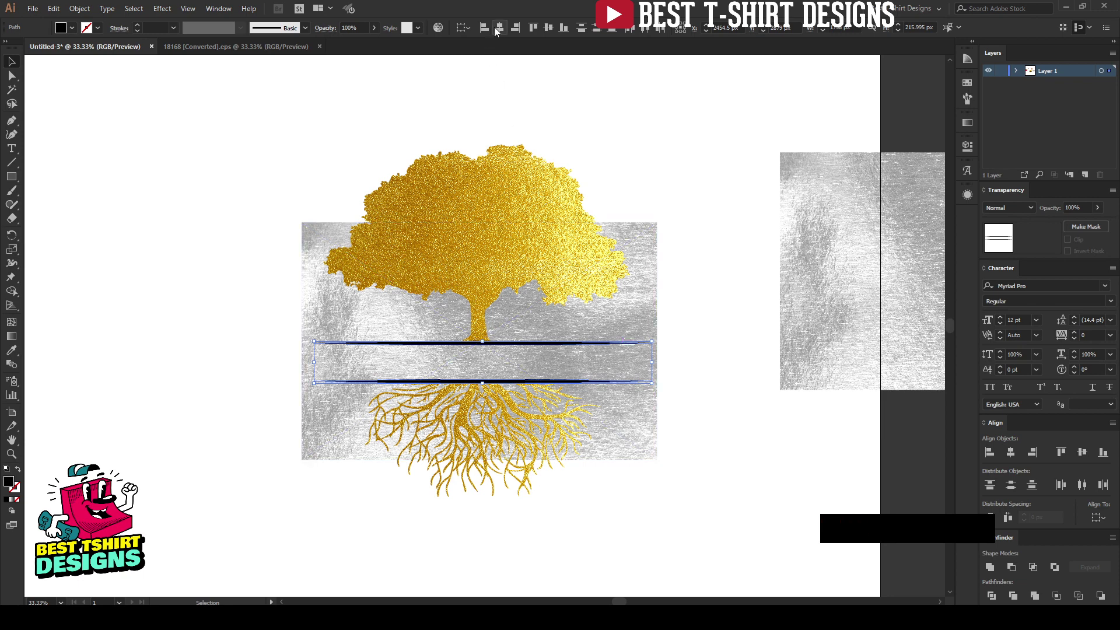
left_click(495, 28)
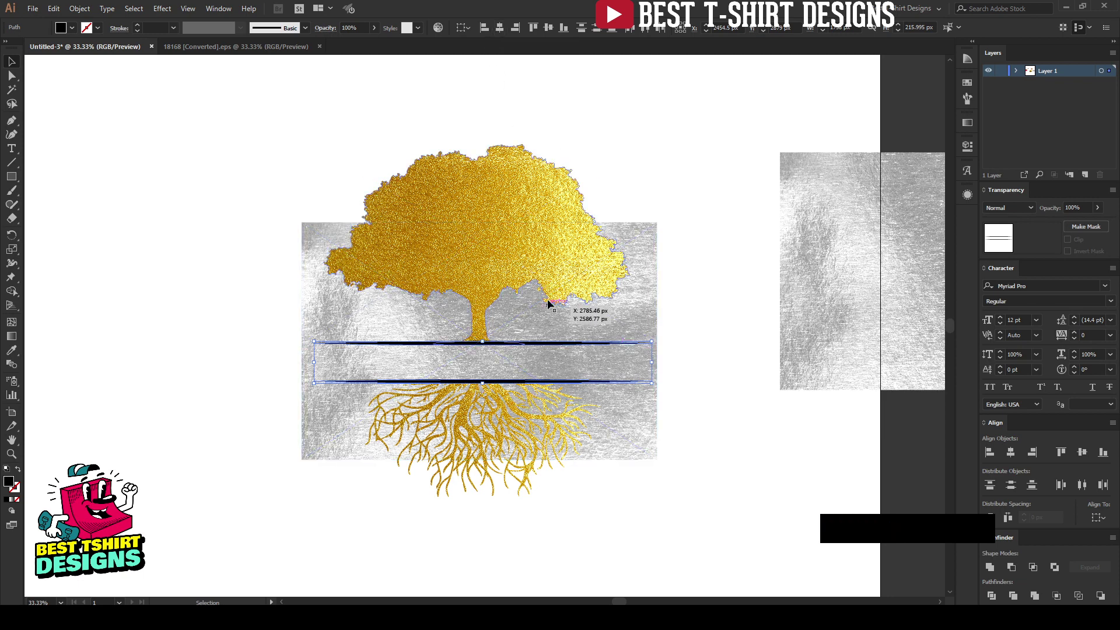
scroll(548, 303, "up", 1, "alt")
left_click(78, 8)
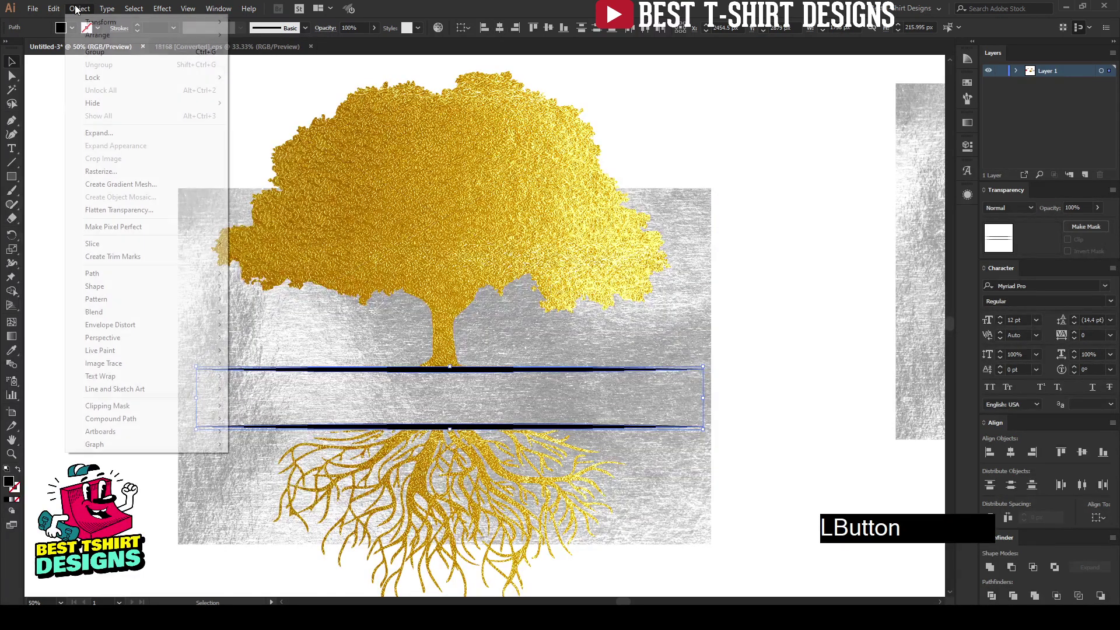
mouse_move(125, 419)
left_click(252, 420)
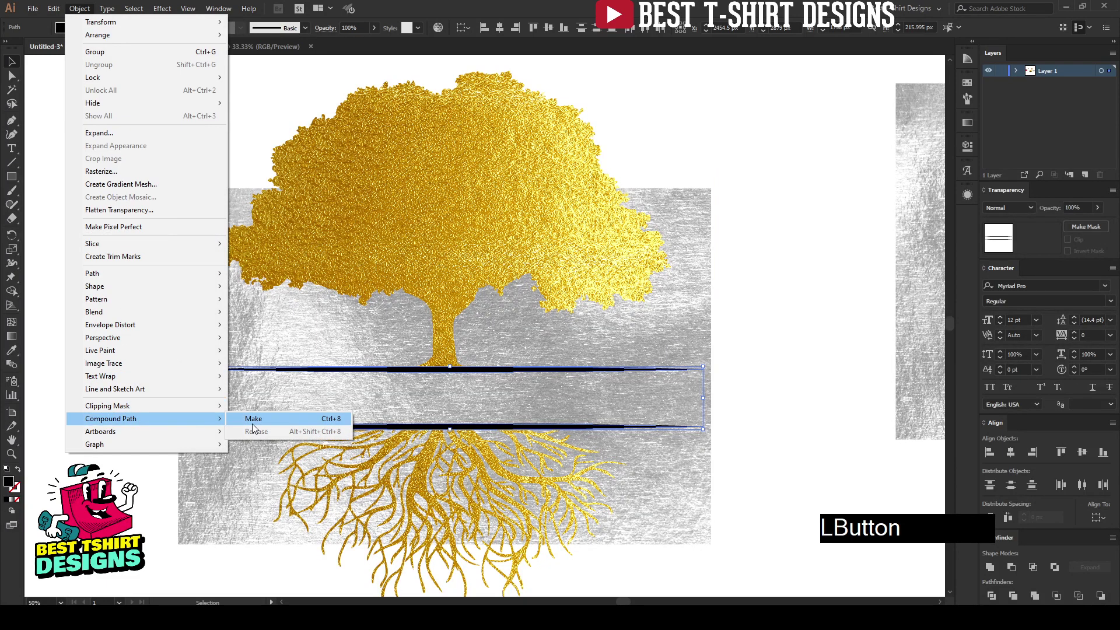
Step: Clip the silver foil image around the tree with the ground lines' compound path, and deselect the result
left_click(649, 391, "shift")
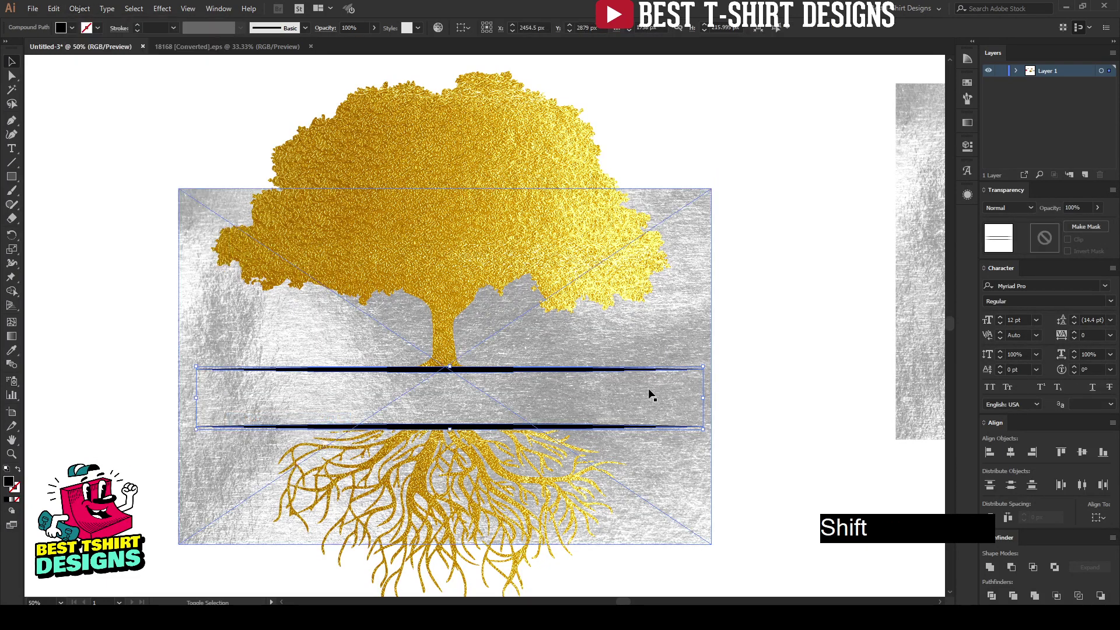
left_click(650, 393, "shift")
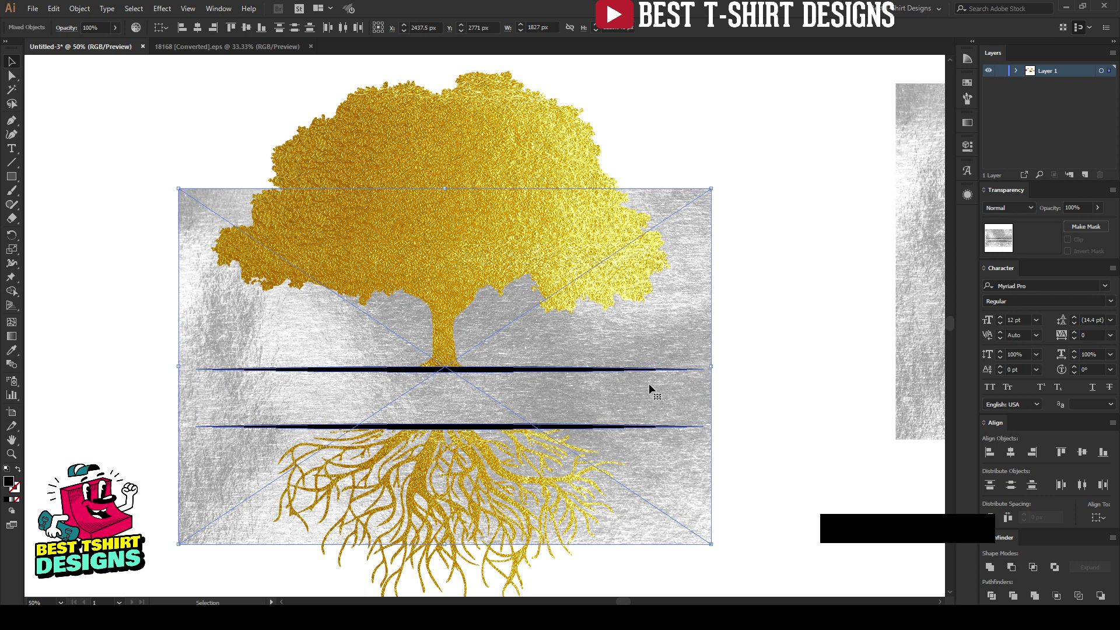
right_click(651, 379)
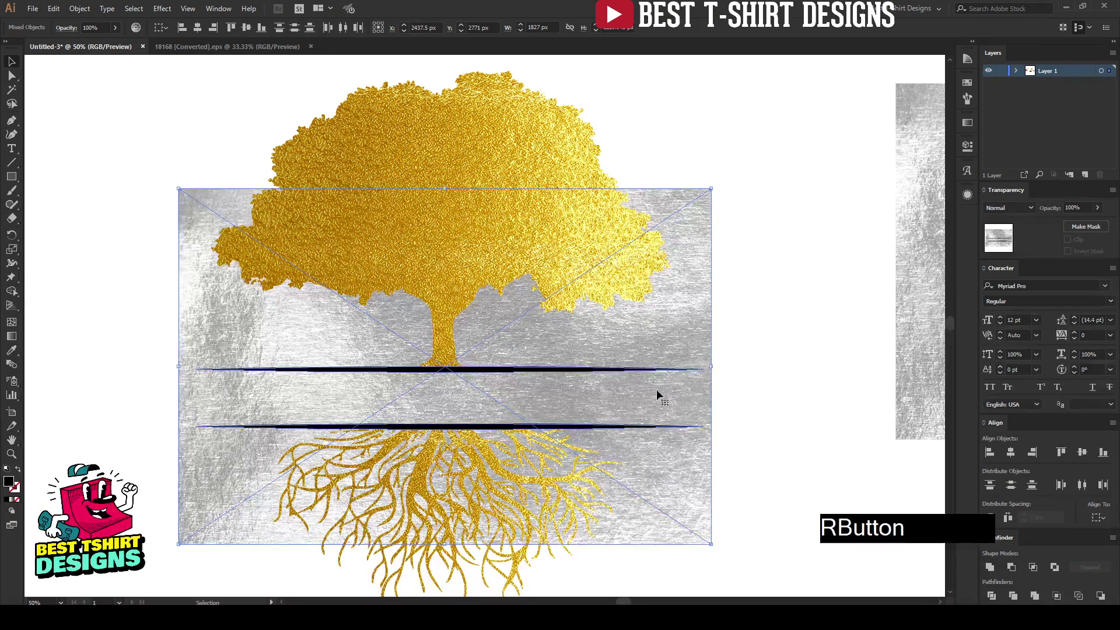
right_click(662, 318)
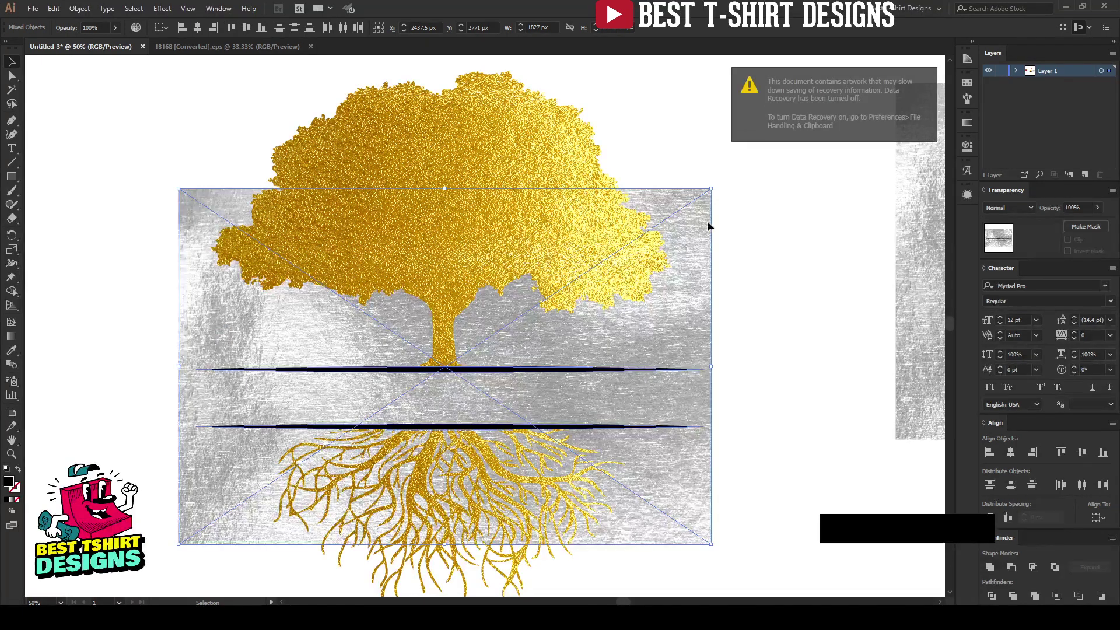
right_click(549, 348)
left_click(617, 432)
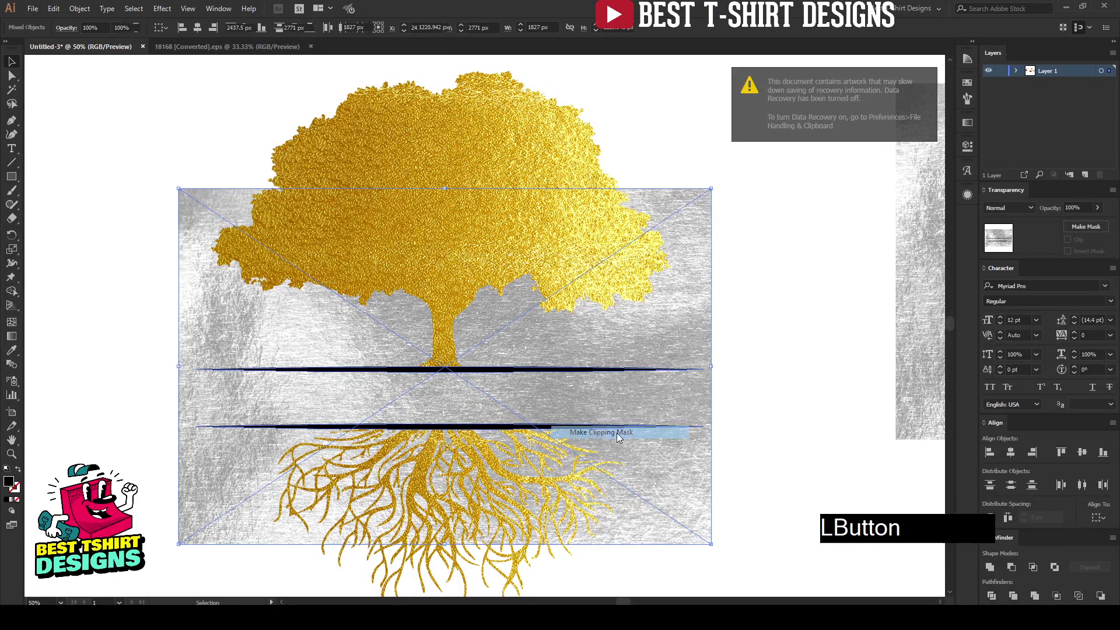
left_click(754, 396)
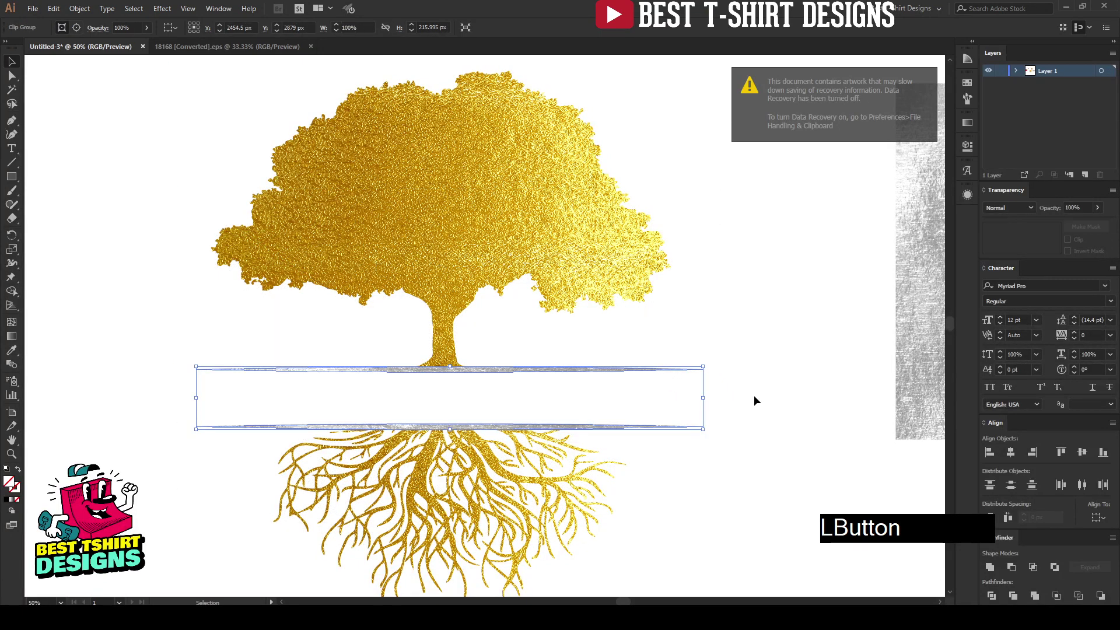
Step: Group the gold tree, the gold roots and the two silver ground lines, and deselect the group
scroll(408, 392, "down", 1, "alt")
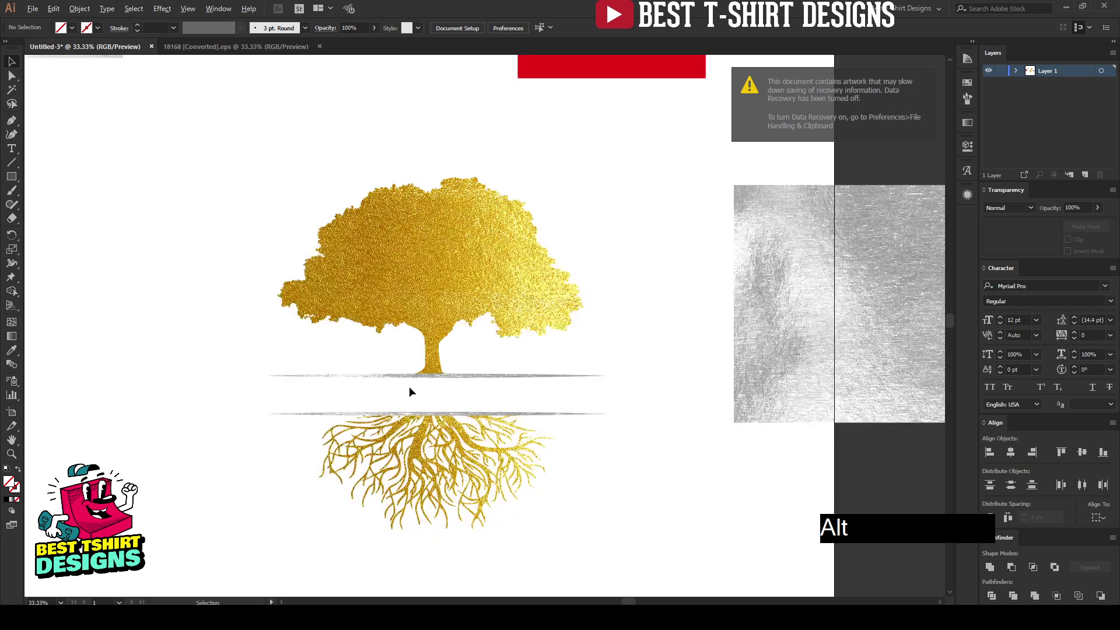
scroll(409, 386, "down", 1, "alt")
left_click_drag(570, 358, 508, 352)
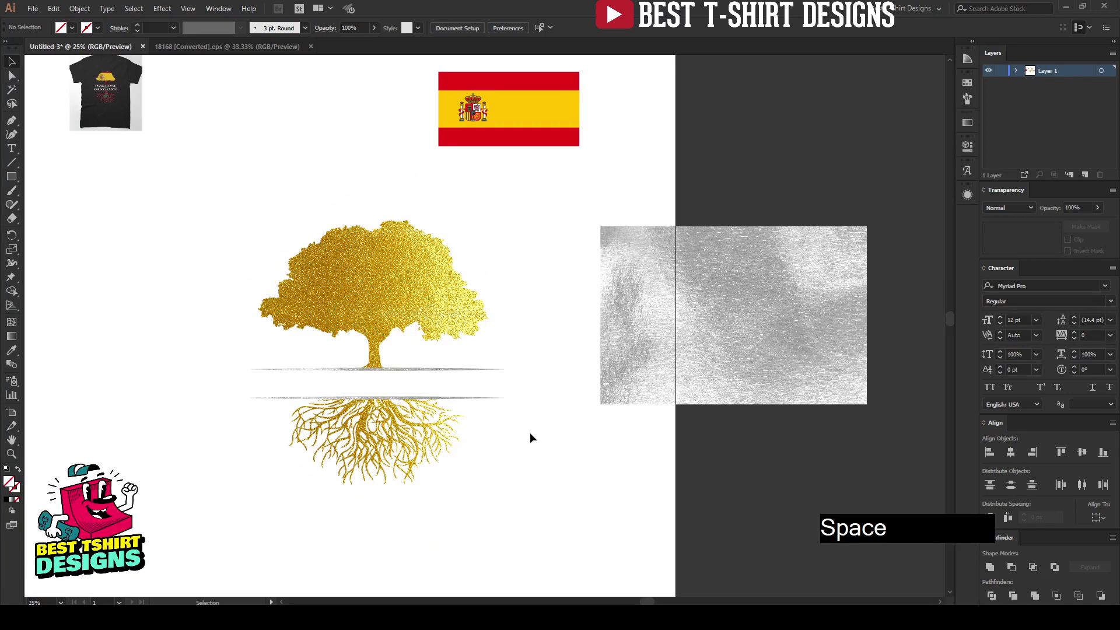
left_click_drag(220, 217, 472, 485)
key("ctrl")
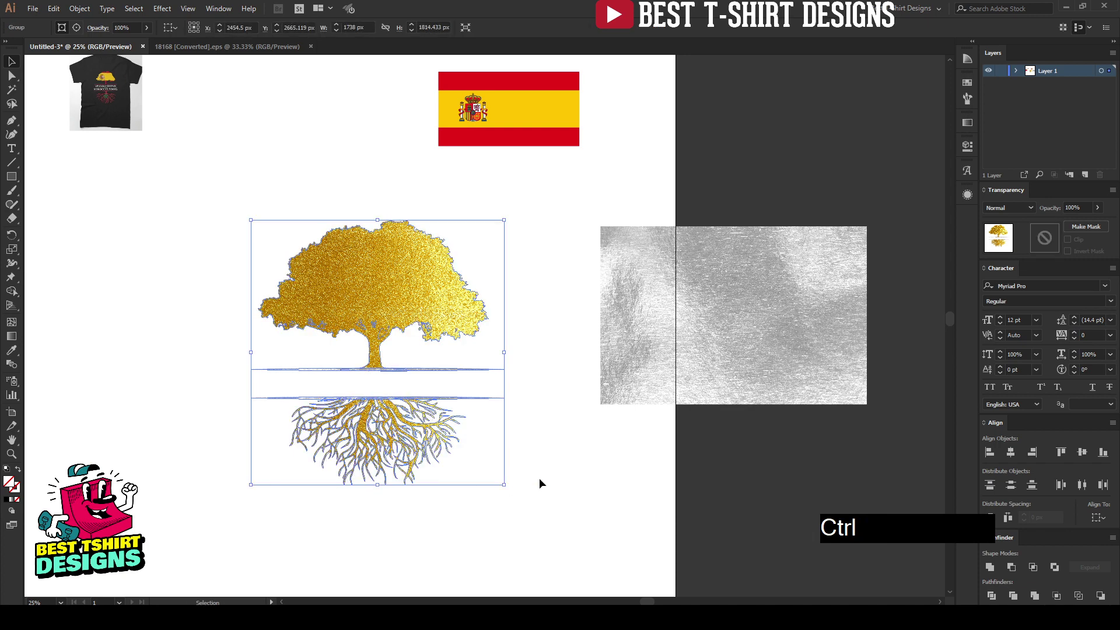
left_click(537, 476)
Step: Draw an ellipse about 1989 px wide and 1191 px high around the tree, reaching just below the upper ground line
scroll(426, 370, "up", 1, "alt")
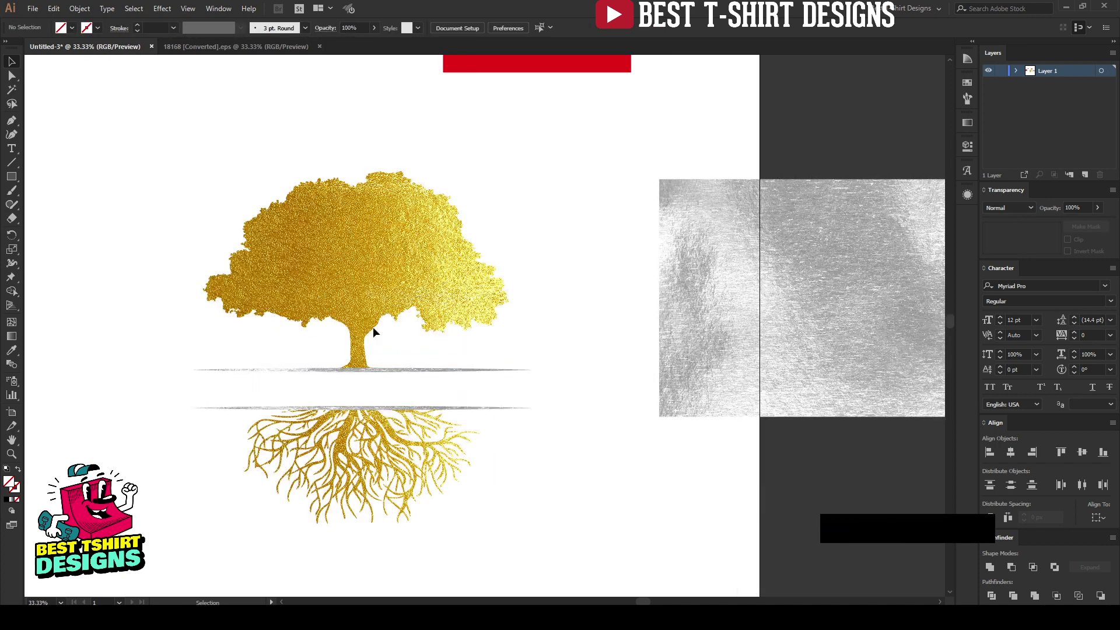
left_click_drag(15, 180, 47, 203)
left_click_drag(168, 152, 554, 384)
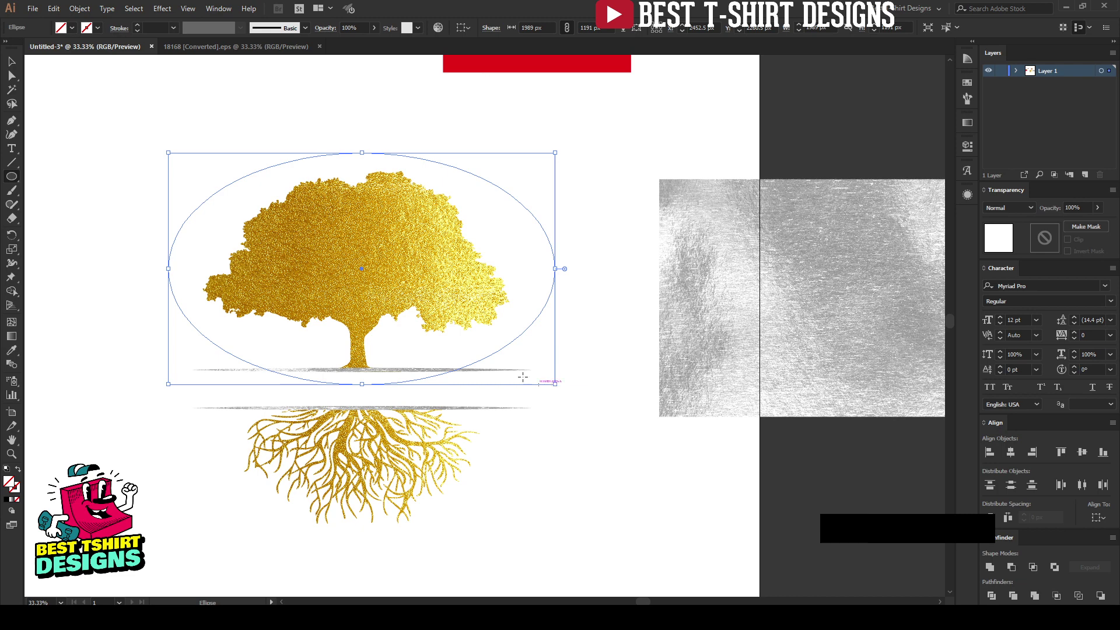
Step: Center the ellipse horizontally with the tree group, and leave only the ellipse selected
key("v")
left_click_drag(206, 141, 458, 515)
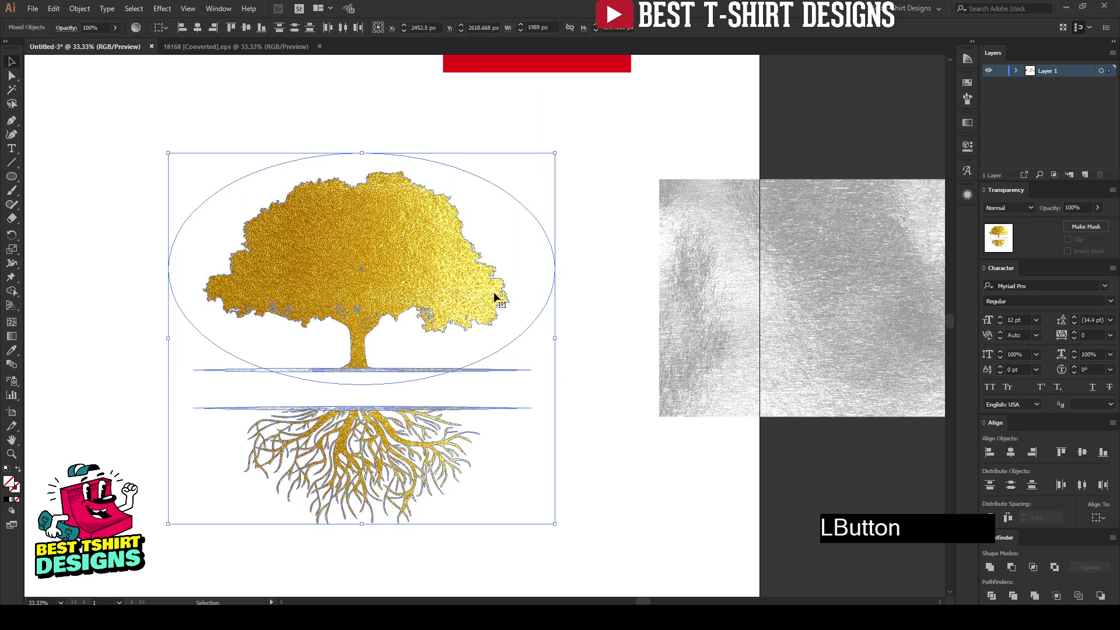
left_click(426, 152)
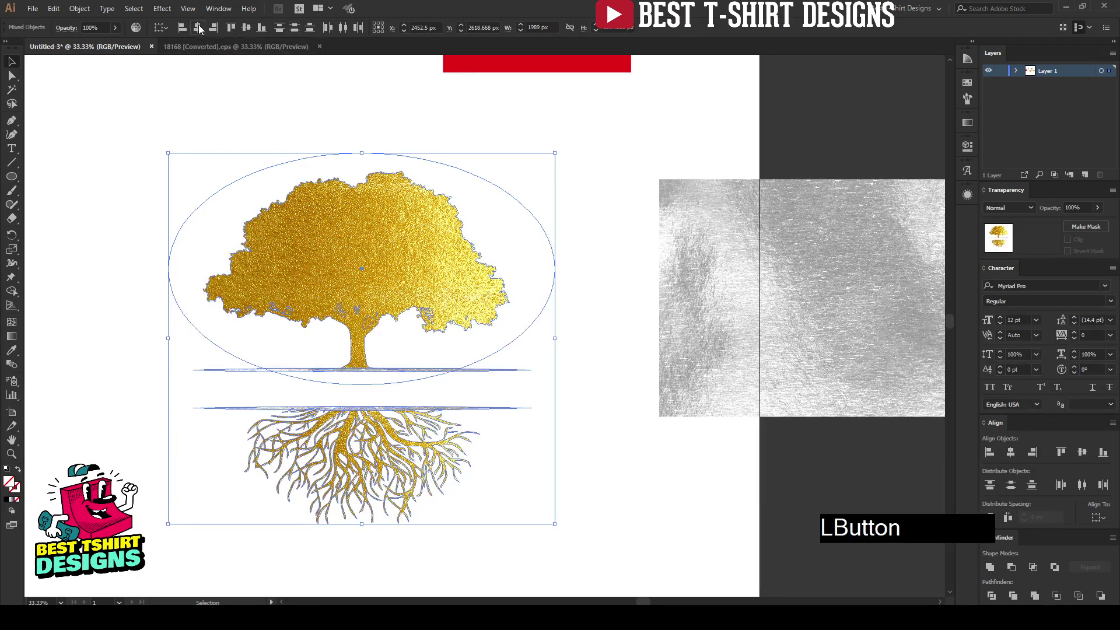
left_click(465, 145)
left_click(470, 174)
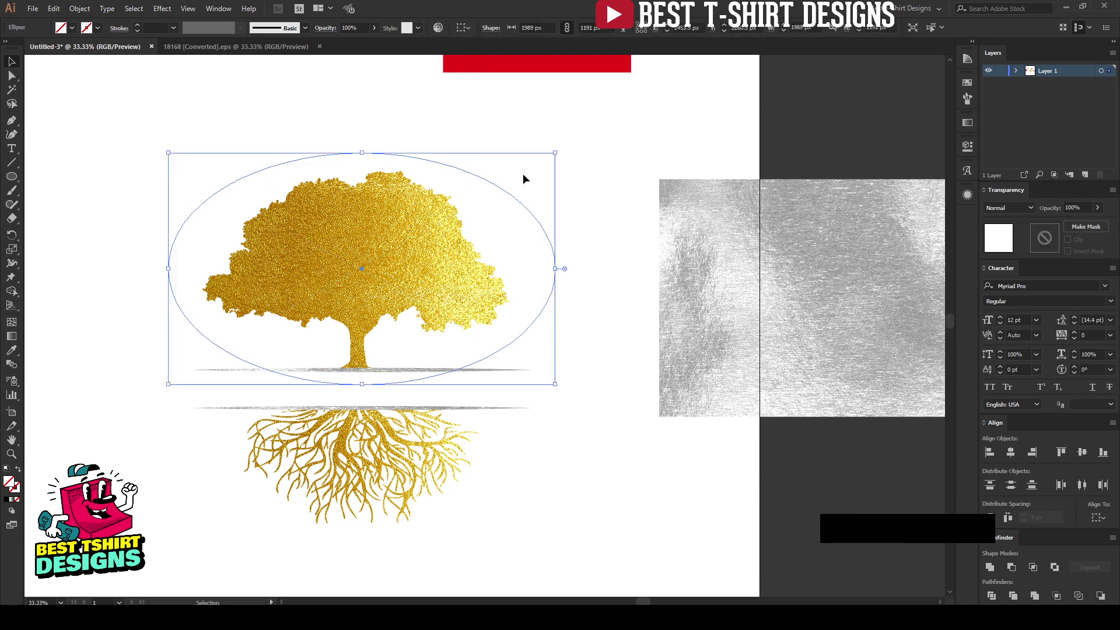
Step: Add type on a path at the ellipse's lowest point and replace the placeholder text with "Rooted in" copied from the Notepad note
left_click(11, 149)
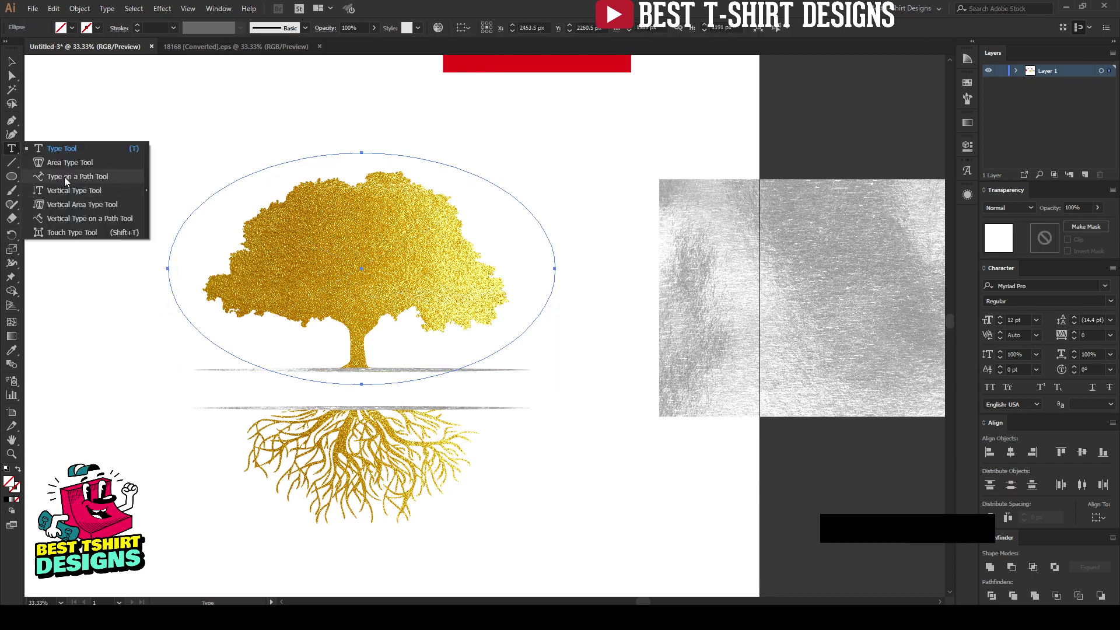
left_click(66, 178)
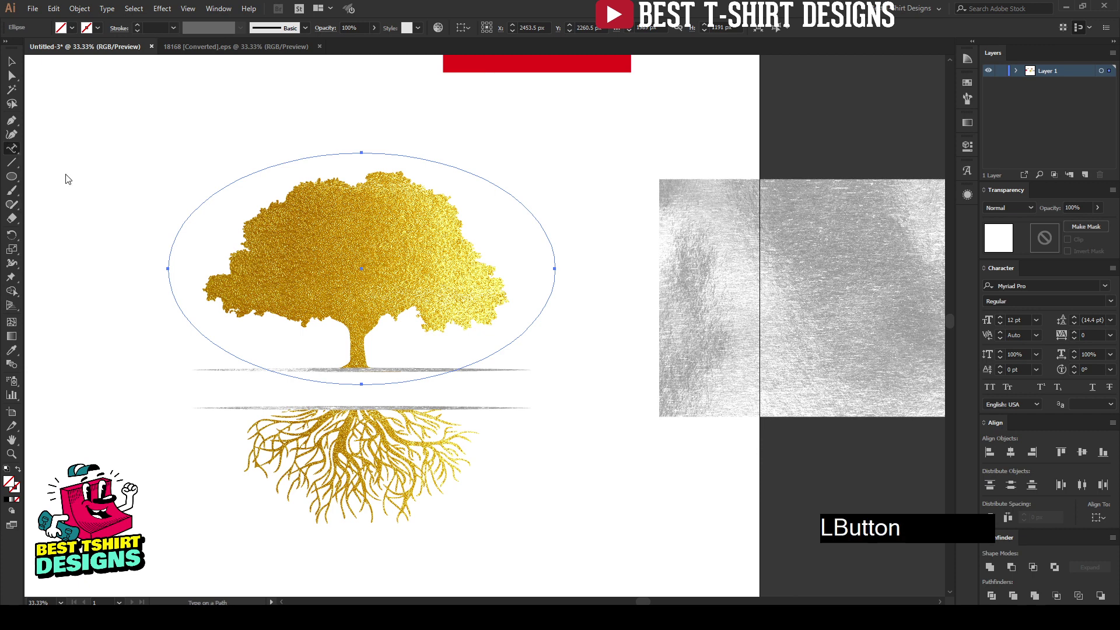
left_click(362, 384)
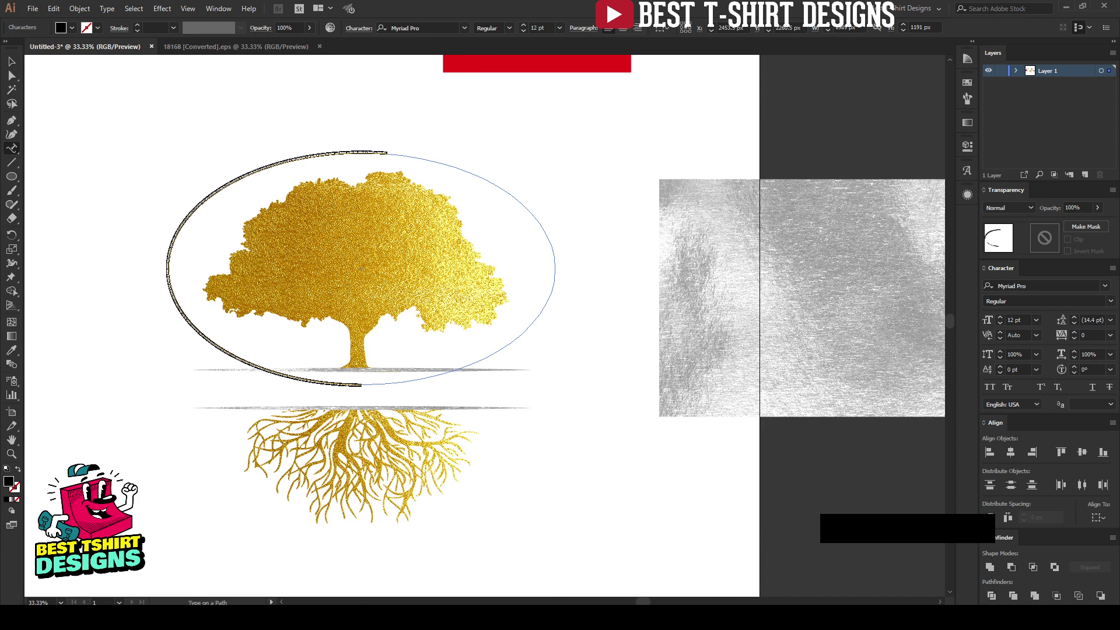
left_click(507, 617)
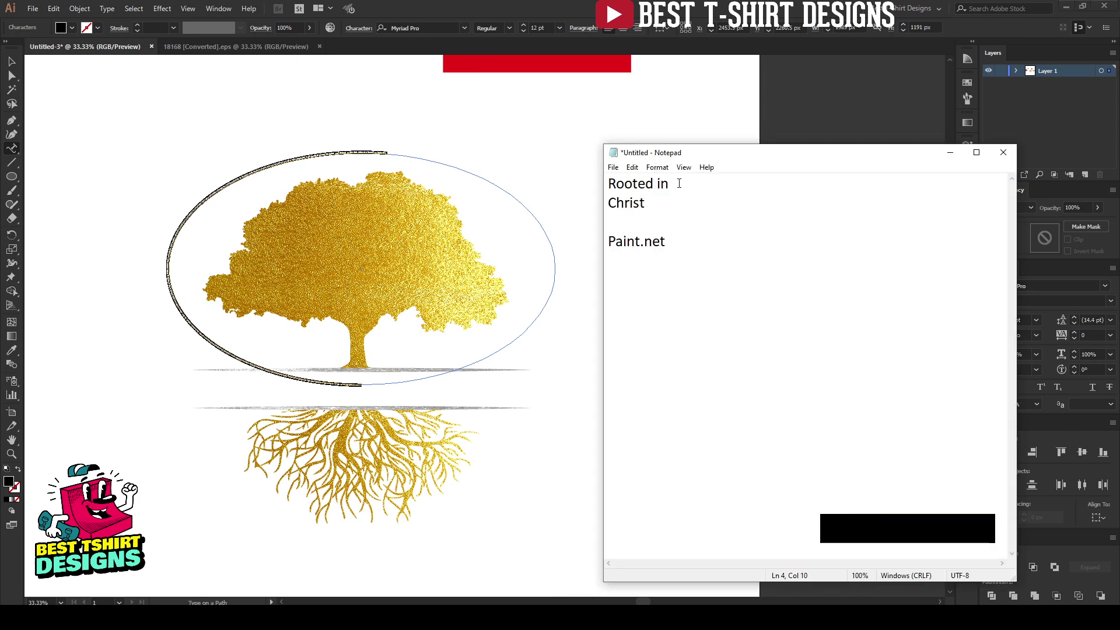
left_click_drag(679, 184, 599, 183)
key("ctrl+c")
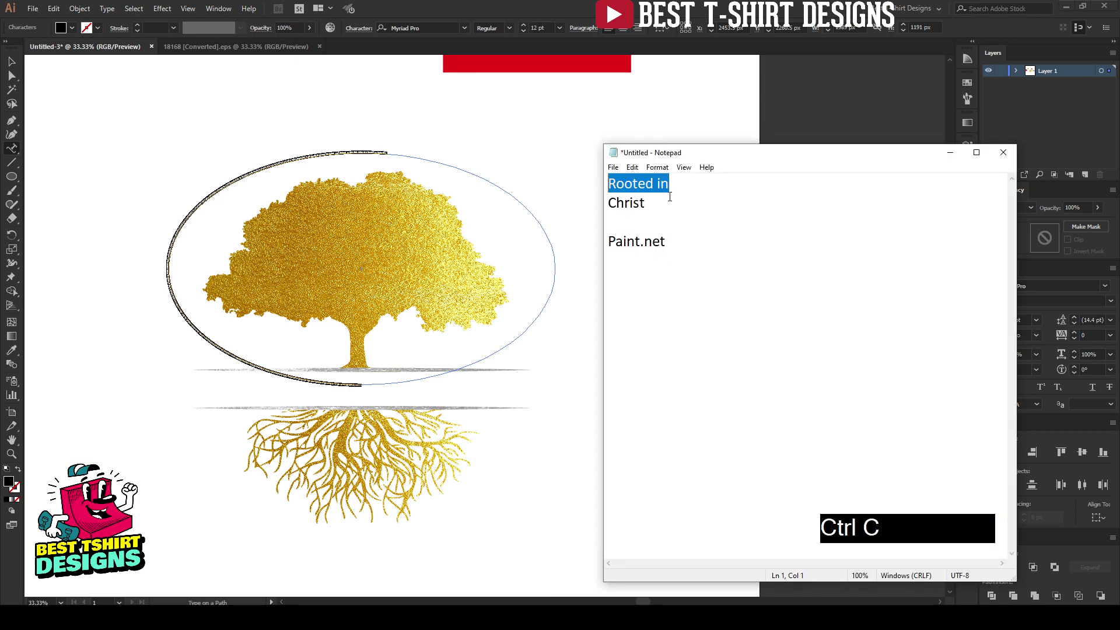
left_click(592, 4)
key("ctrl+v")
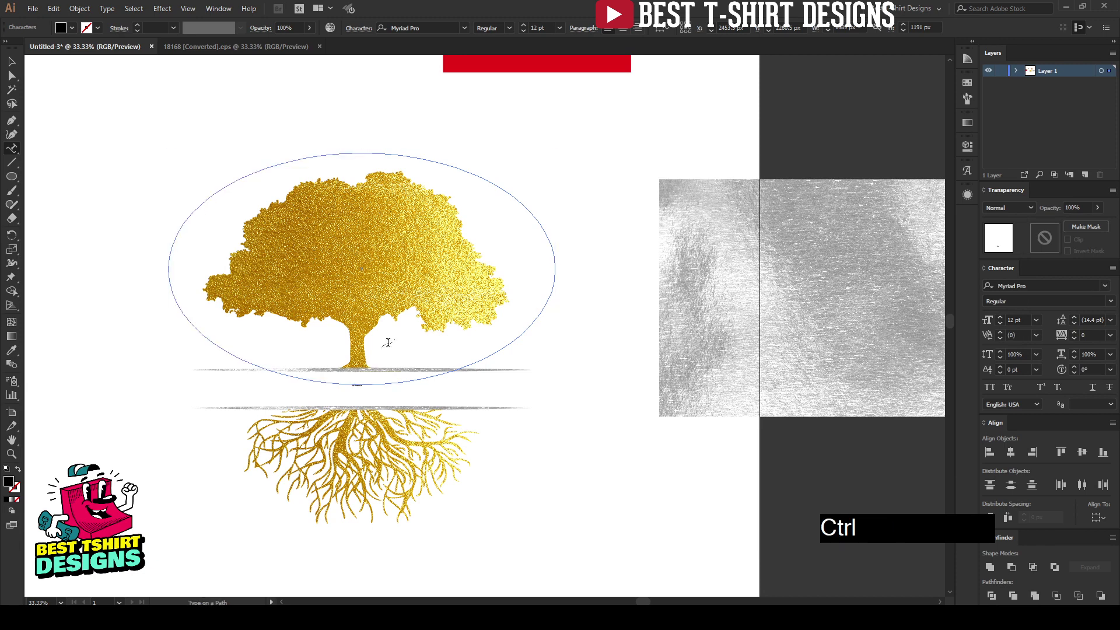
Step: Enlarge the "Rooted in" path text to 110 pt and center-align it so that it sits above the tree
left_click(12, 62)
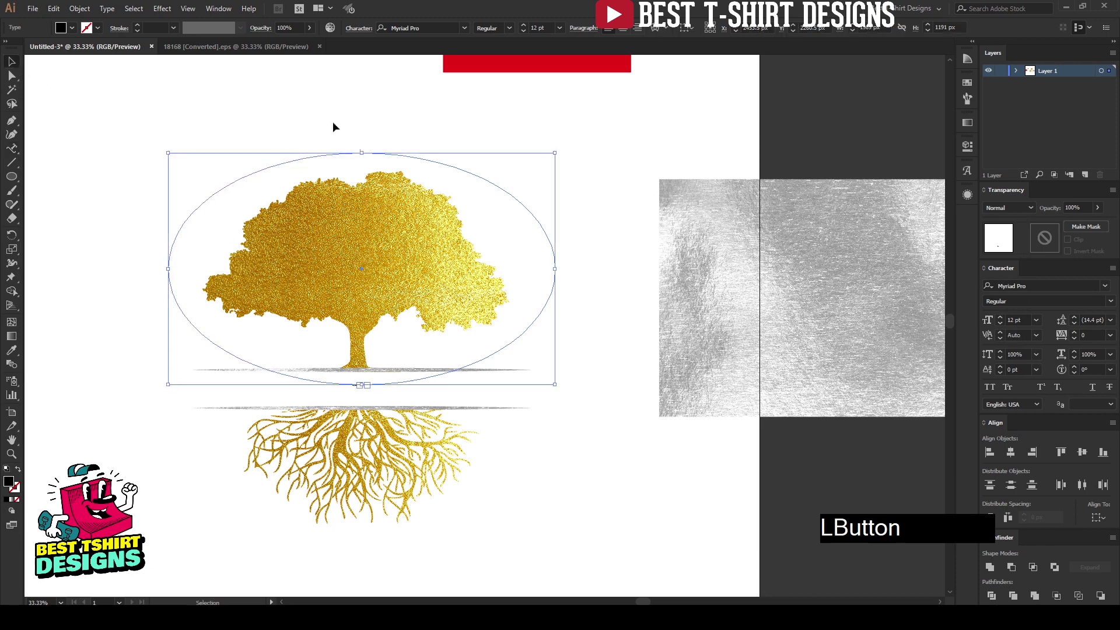
scroll(541, 27, "up", 10)
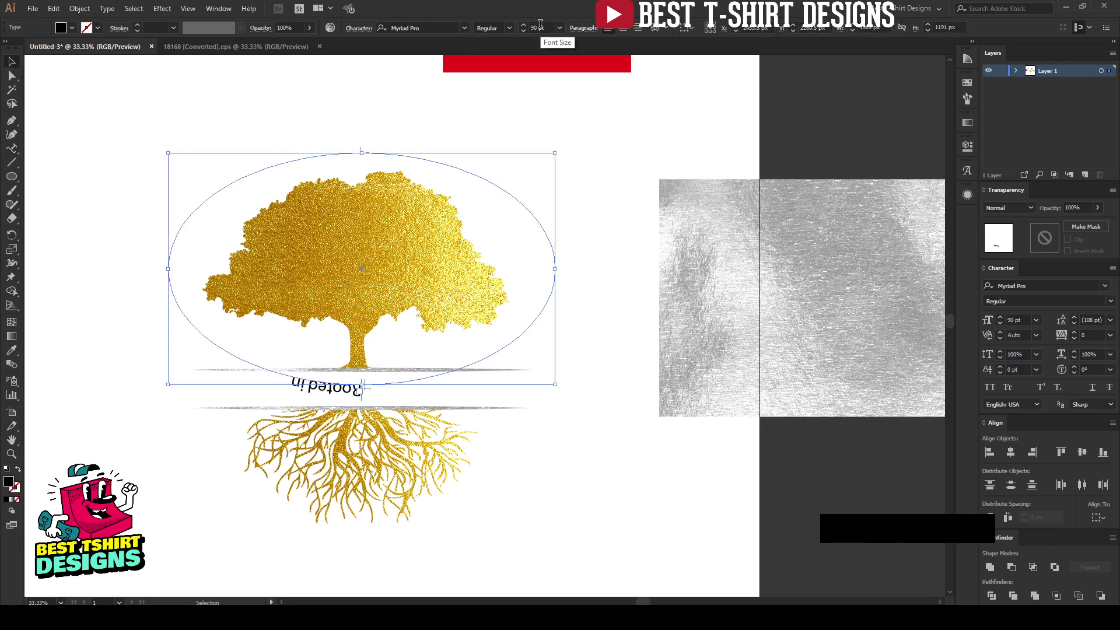
left_click(624, 31)
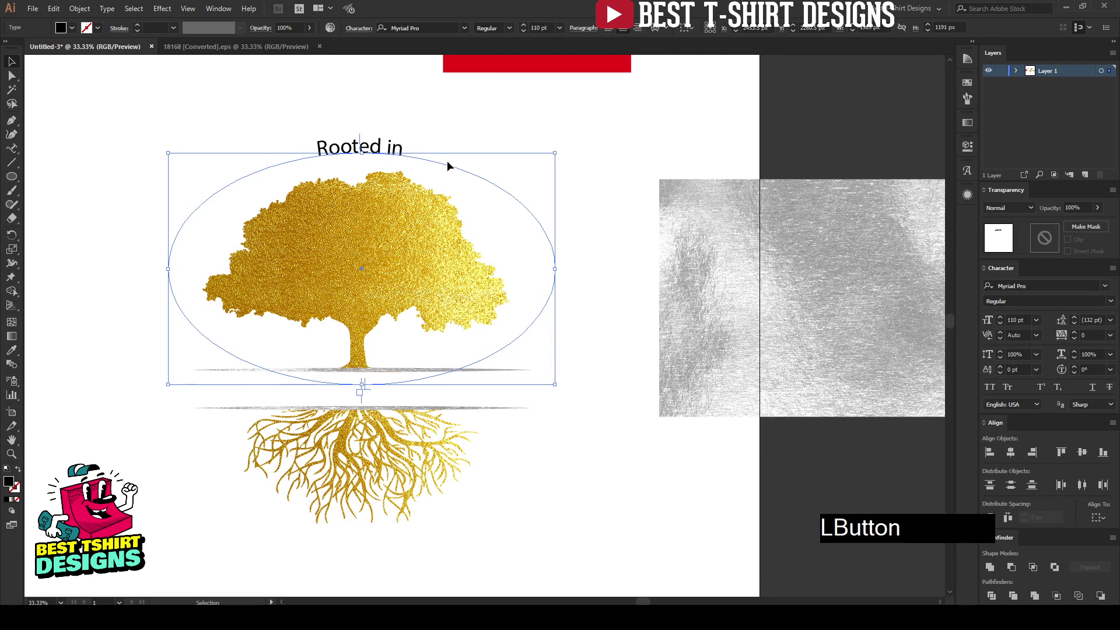
Step: Change the "Rooted in" text to the Enamela W01 Condensed Bold font and apply all caps
left_click(416, 23)
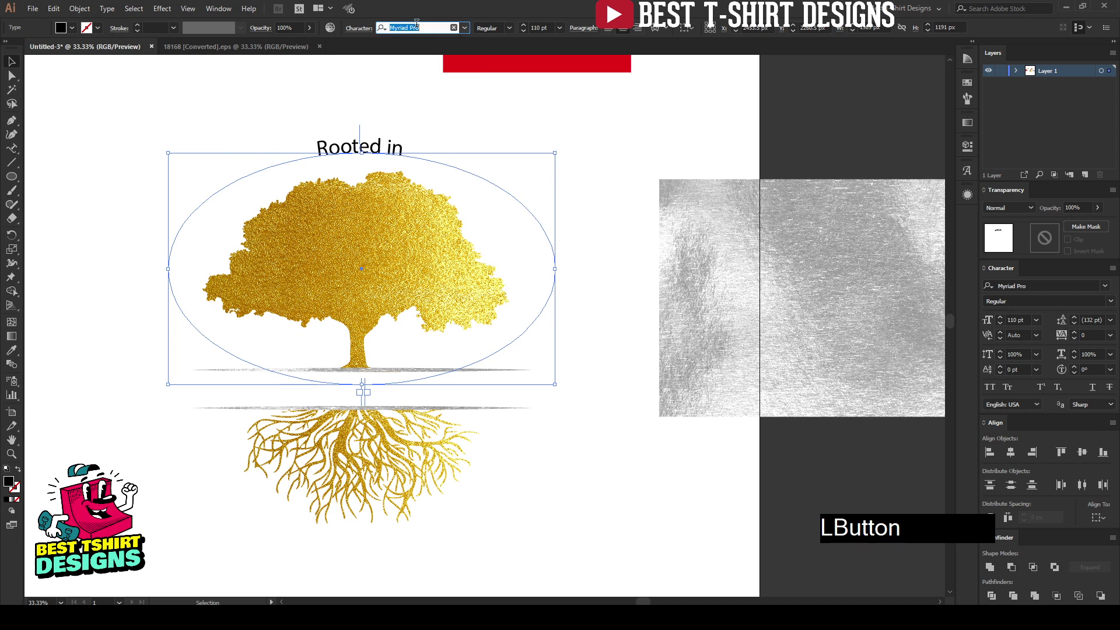
type("ena")
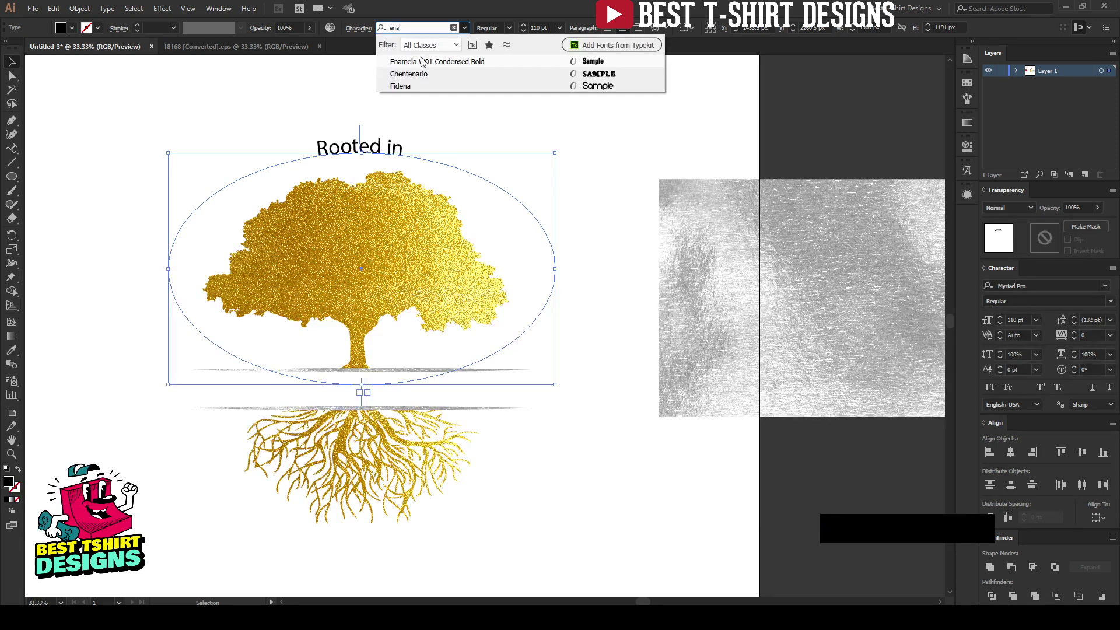
left_click(420, 56)
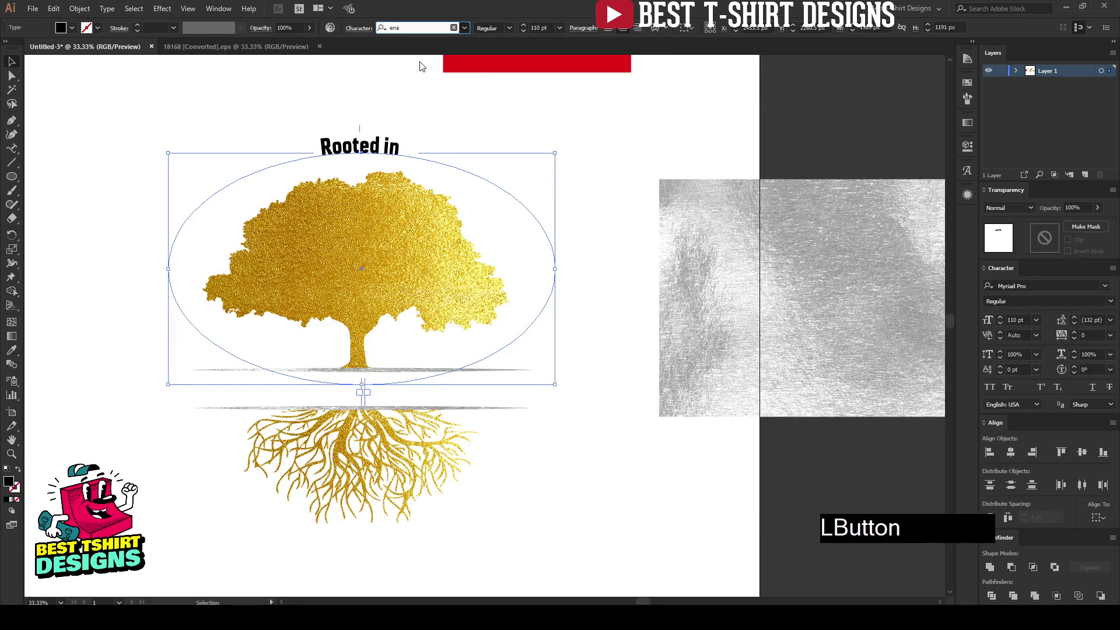
left_click(990, 387)
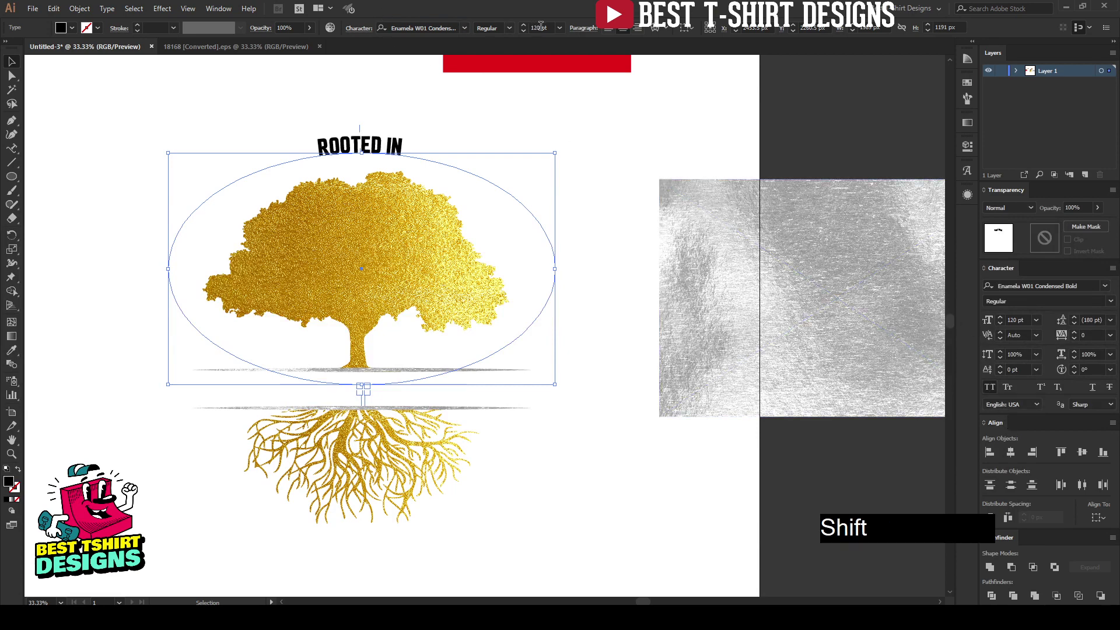
Step: Set the arched "ROOTED IN" text to a font size of 230 pt with a tracking of 100
scroll(540, 25, "up", 13)
scroll(540, 26, "up", 2)
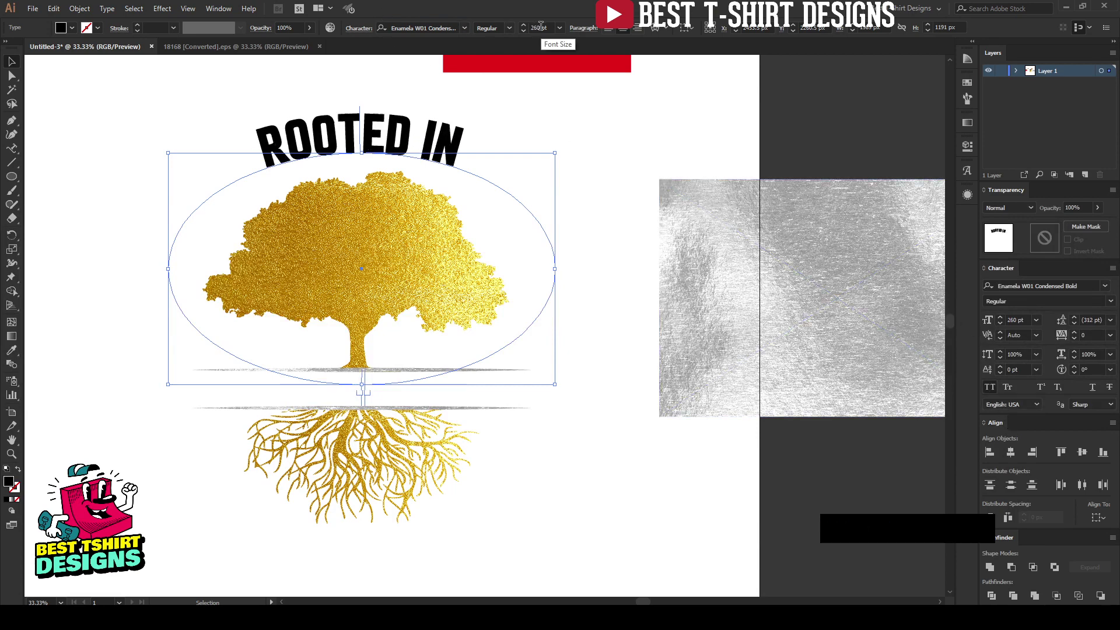
scroll(540, 25, "down", 2)
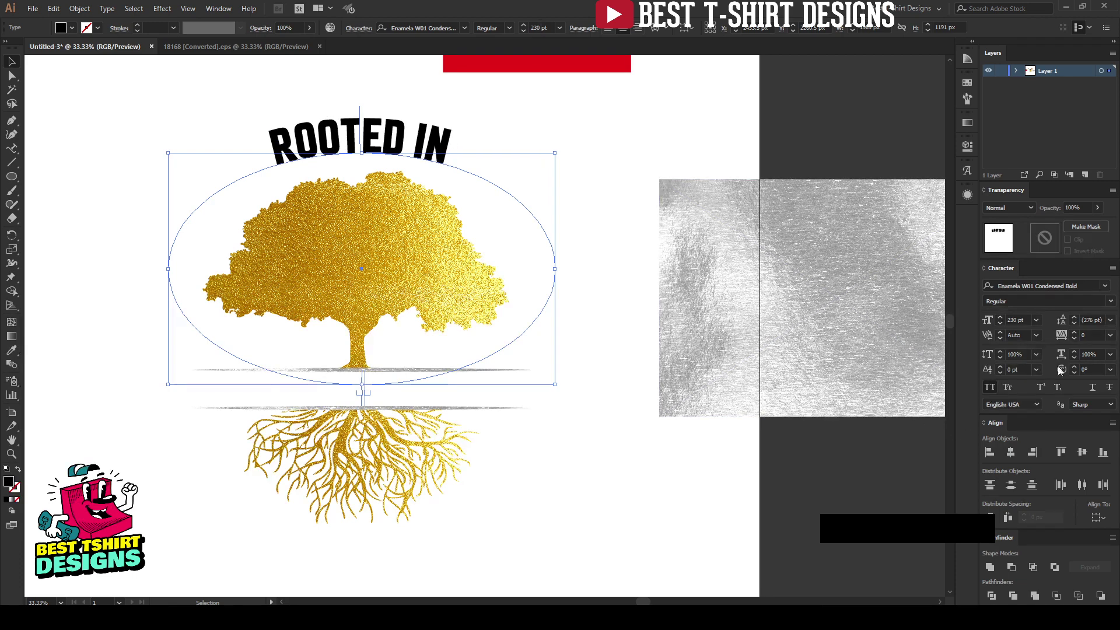
scroll(1094, 334, "up", 10)
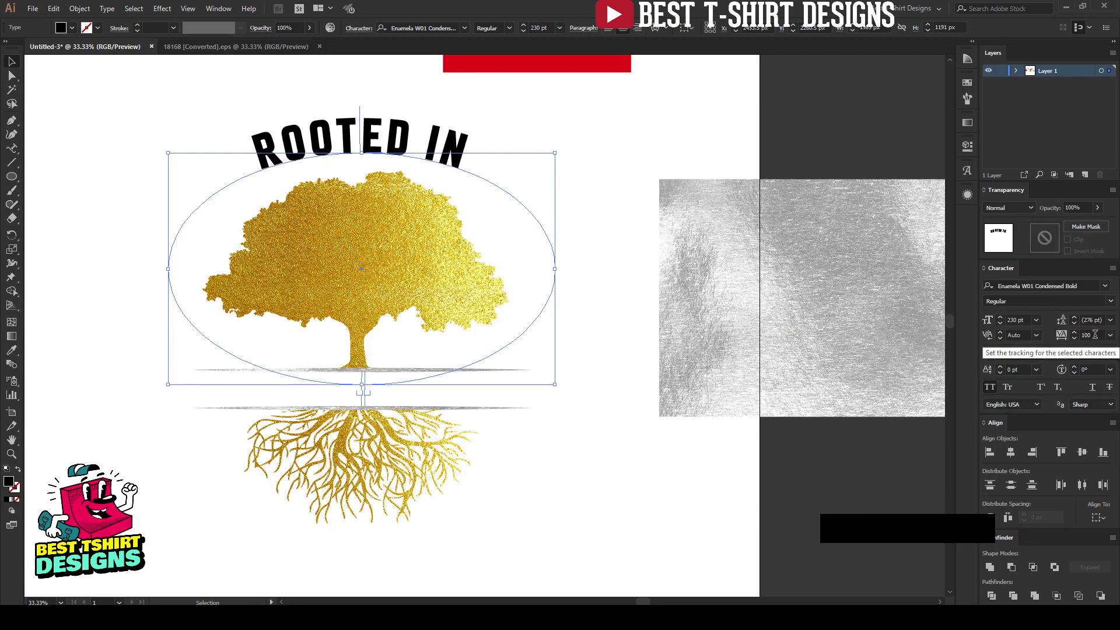
Step: Add the text "CHRIST" and fit it between the two silver ground lines at about 187 pt
left_click(627, 166)
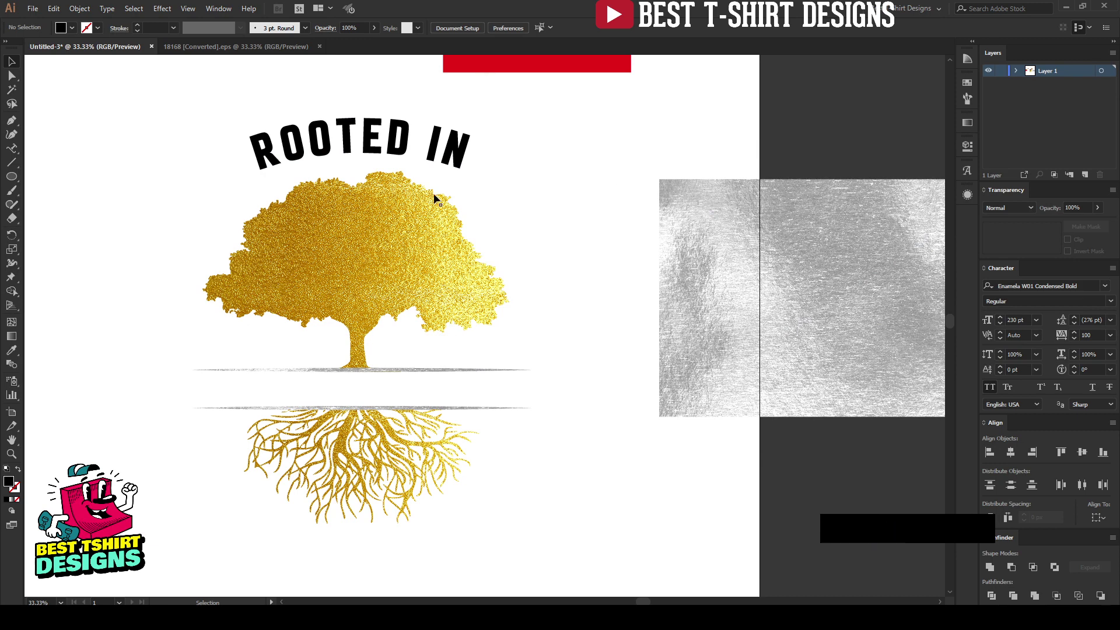
left_click_drag(13, 153, 61, 152)
left_click(236, 393)
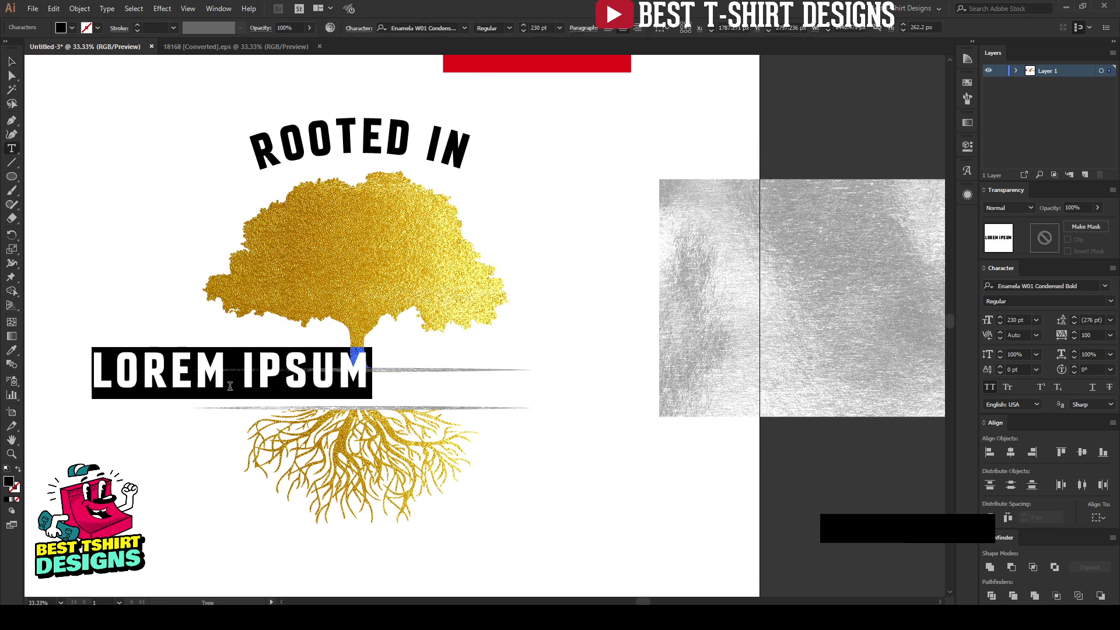
type("CHRIST")
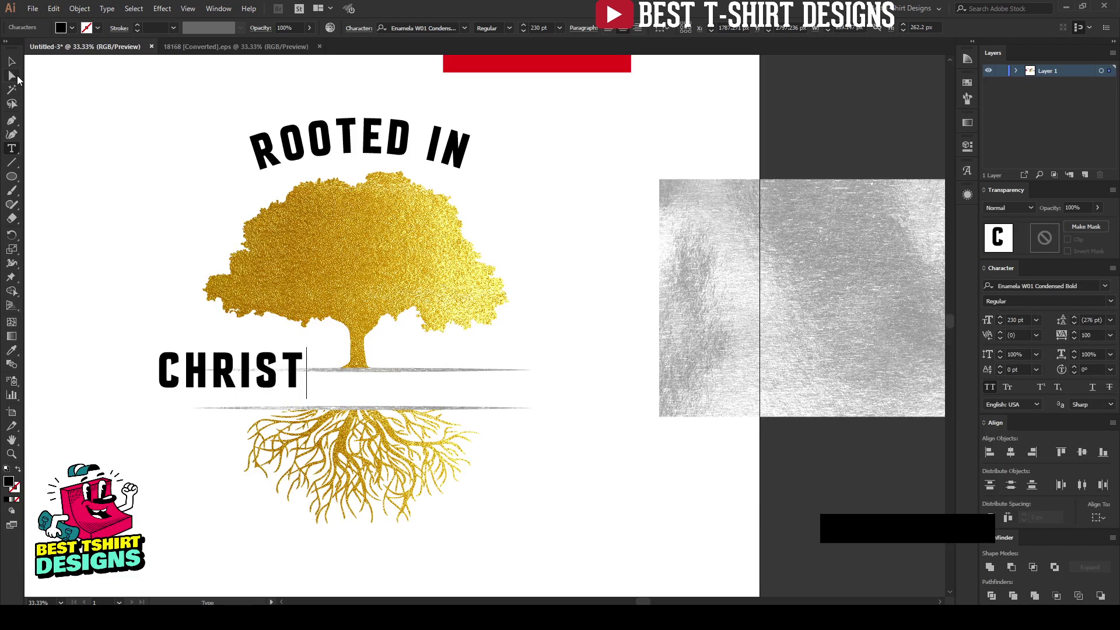
left_click(13, 61)
left_click_drag(257, 378, 428, 391)
Step: Align the tree, roots, ground lines, "ROOTED IN" and "CHRIST" horizontally on a common center
left_click_drag(511, 540, 288, 140)
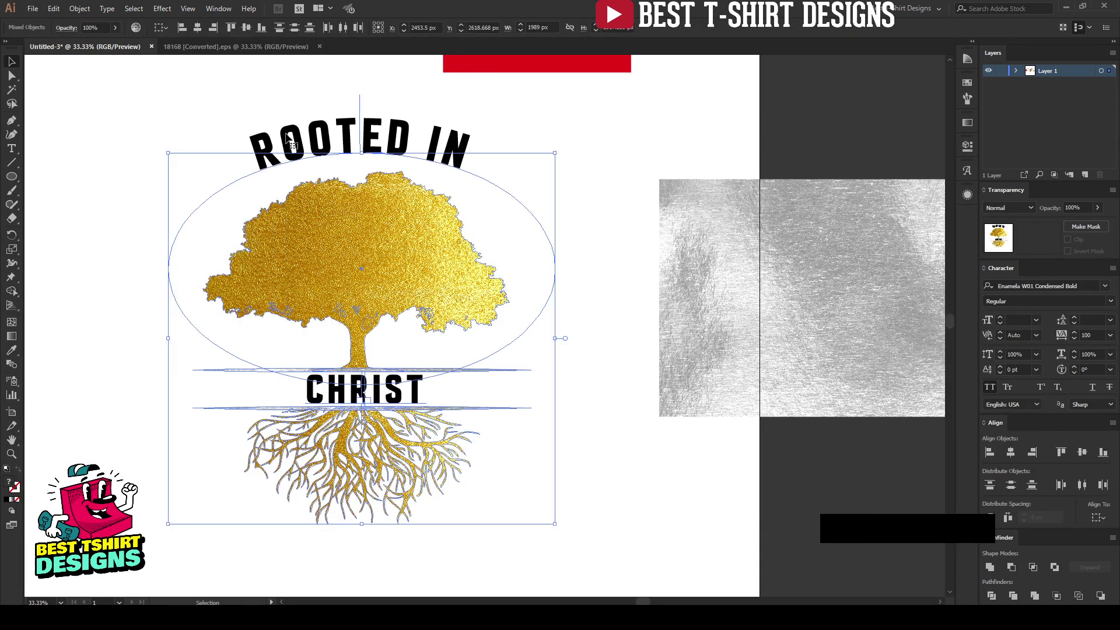
left_click(196, 29)
left_click(596, 439)
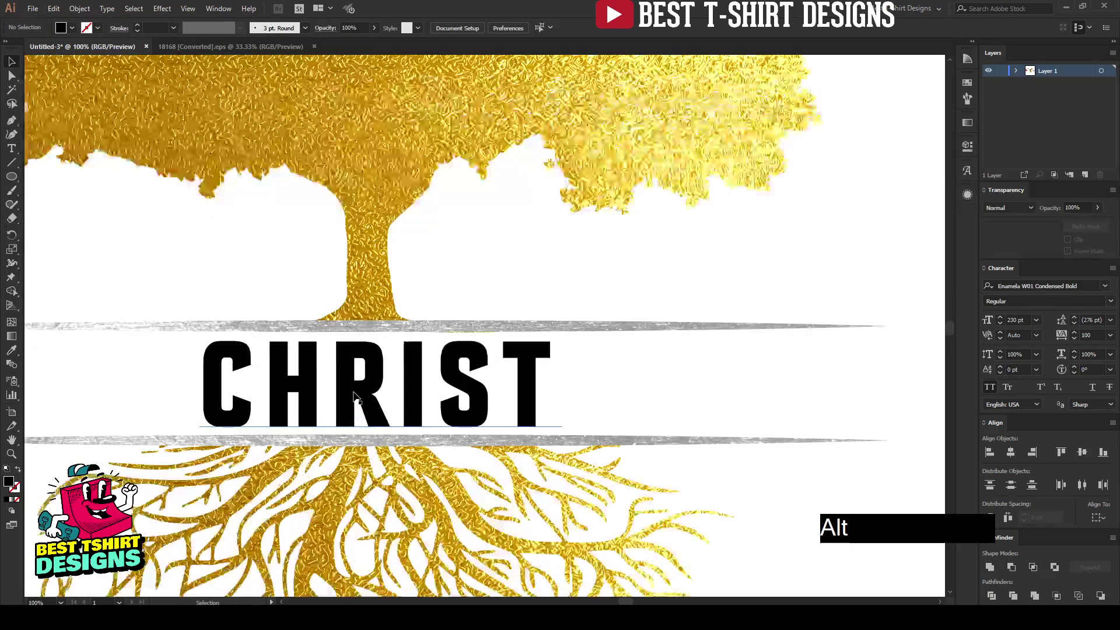
scroll(356, 396, "up", 3)
left_click(354, 398)
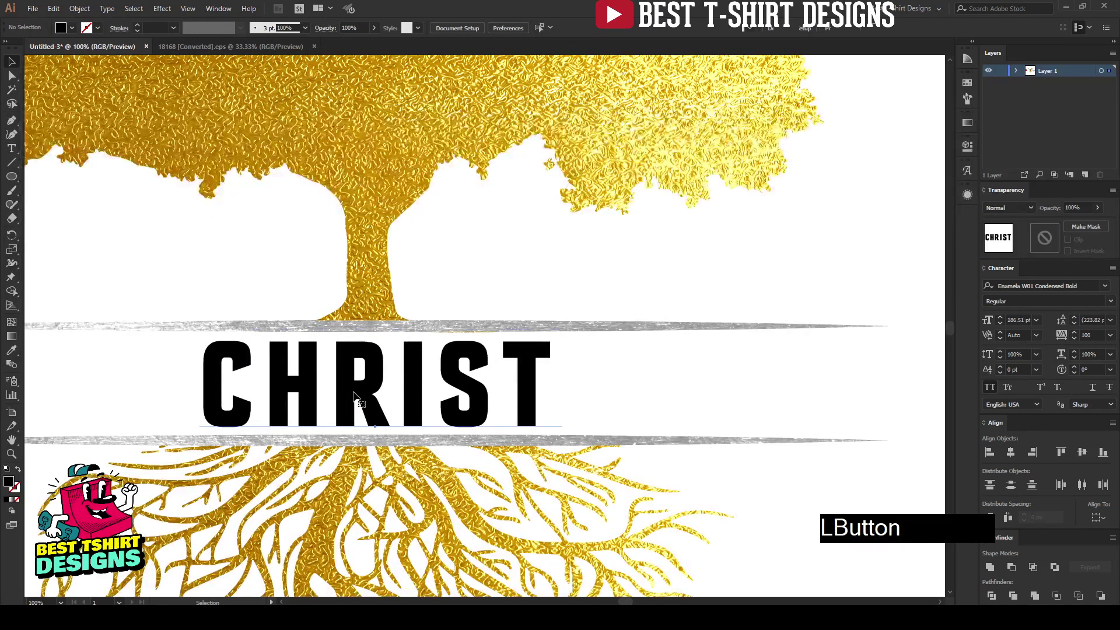
scroll(362, 400, "down", 3)
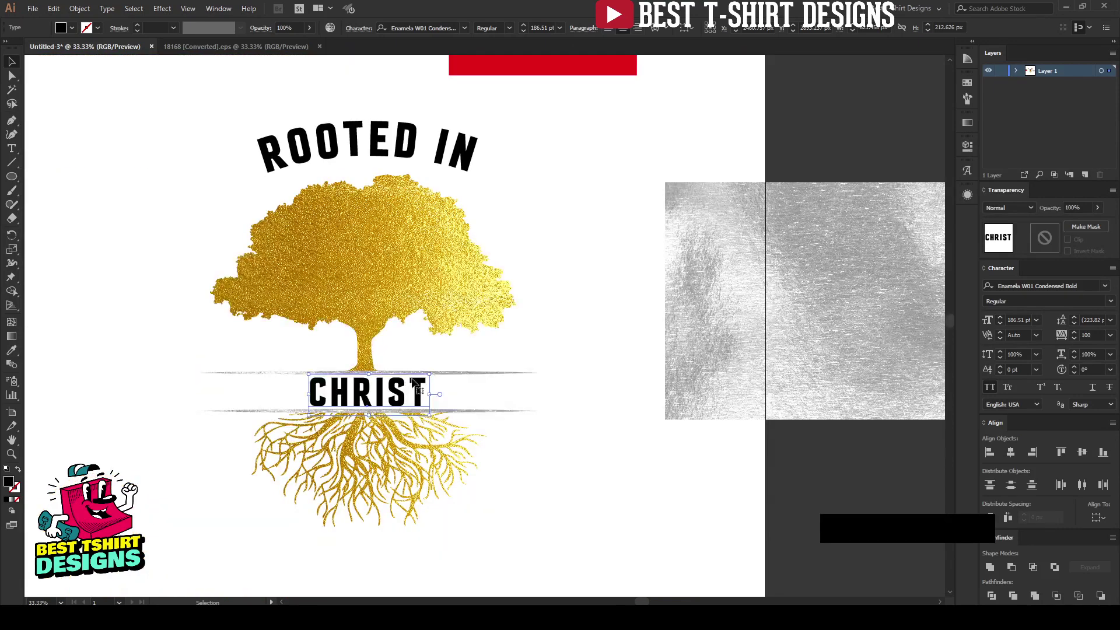
Step: Move the silver foil image behind "ROOTED IN" and clip it to the lettering with a clipping mask
left_click_drag(756, 338, 274, 219)
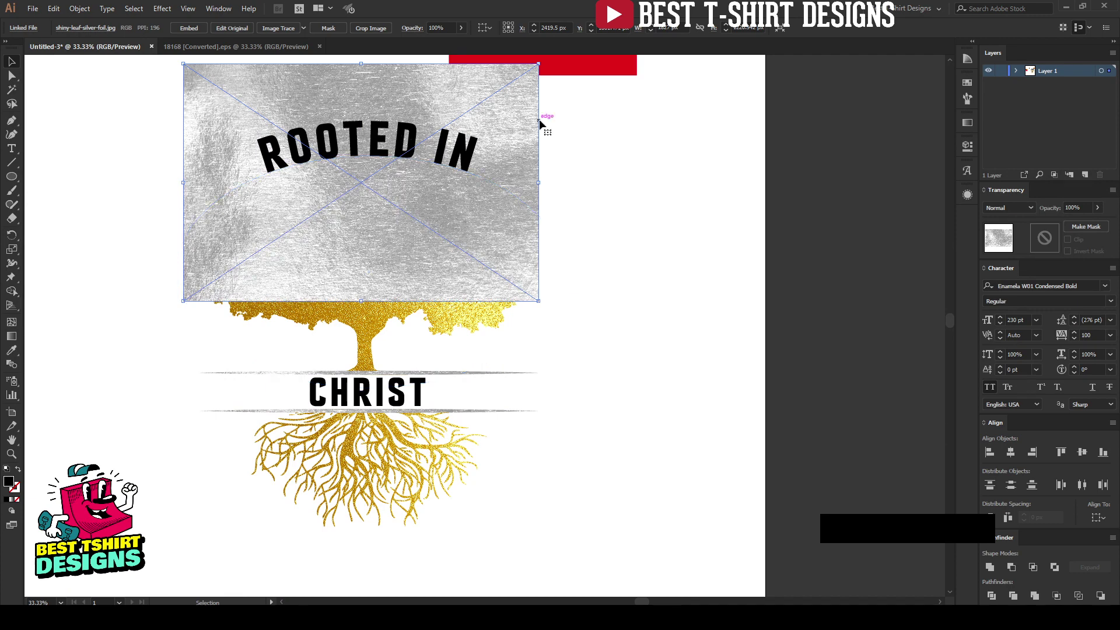
left_click(459, 148, "shift")
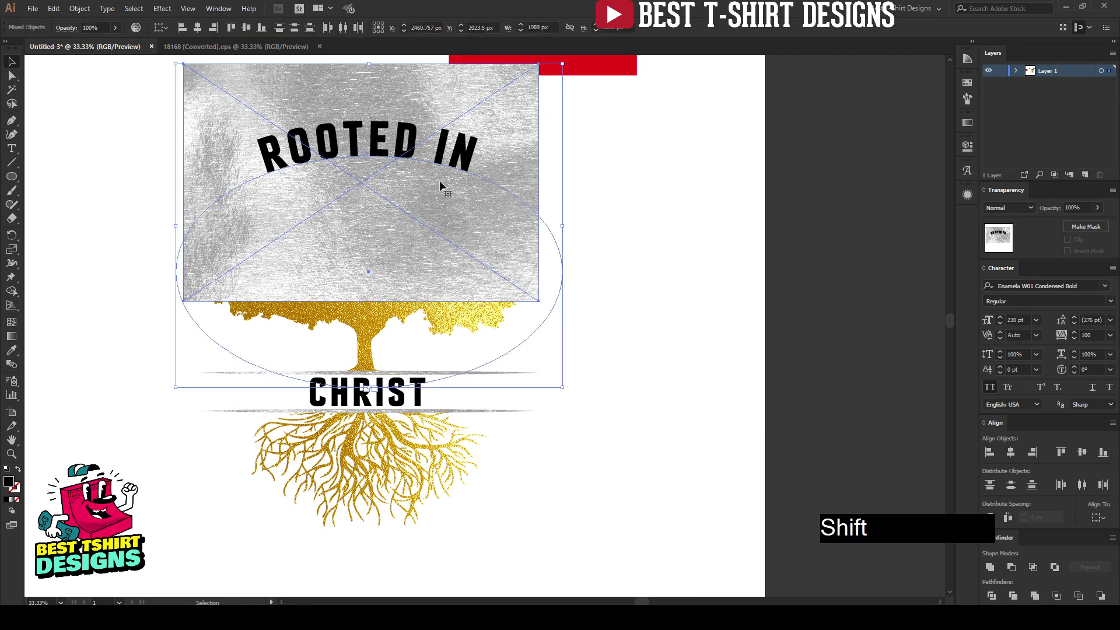
right_click(398, 142)
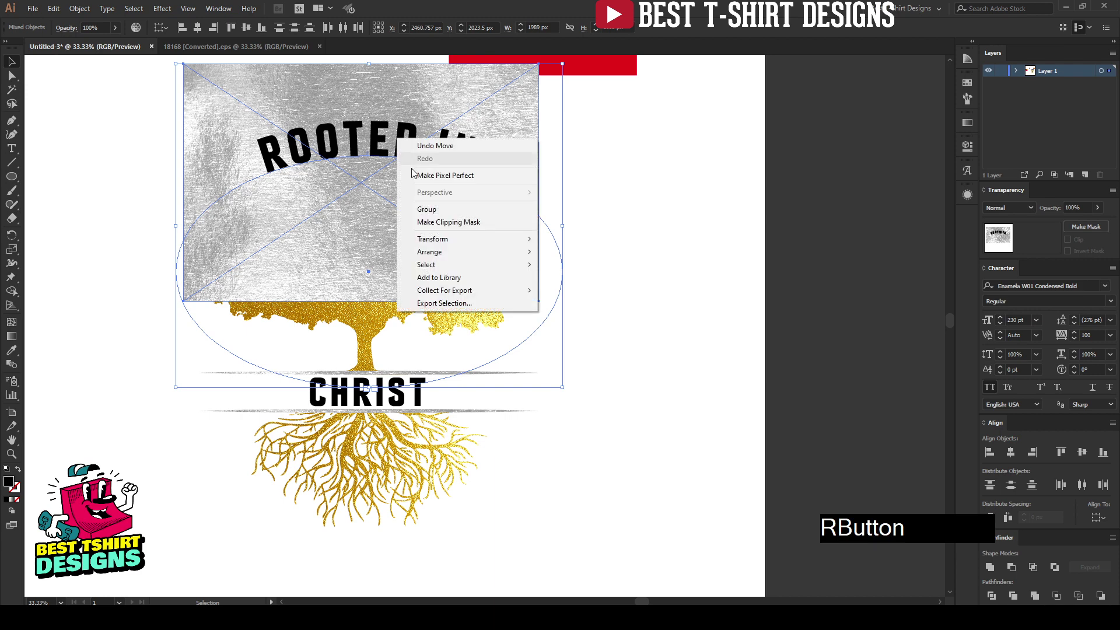
left_click(444, 219)
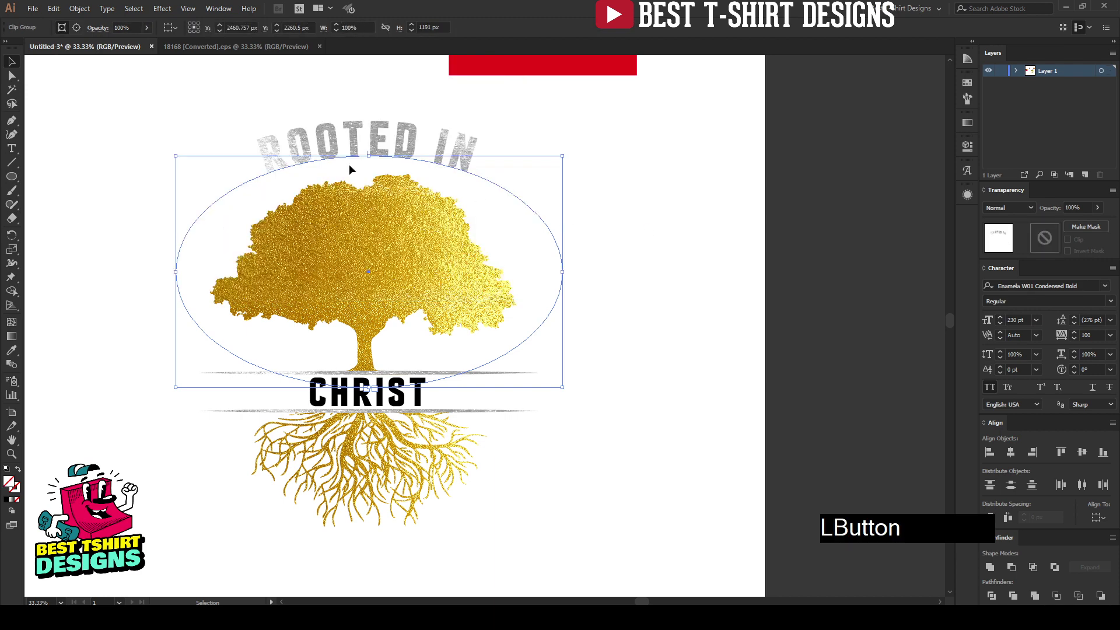
left_click(617, 197)
left_click(617, 197)
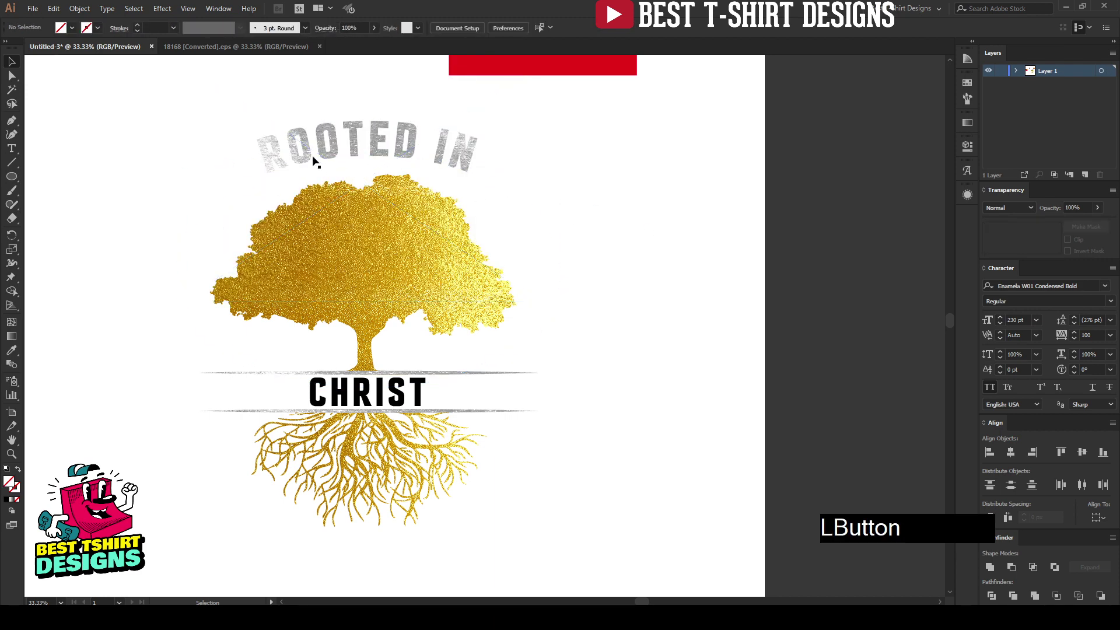
Step: Nudge the silver "ROOTED IN" lettering about 25 px to the right above the tree
left_click(358, 140)
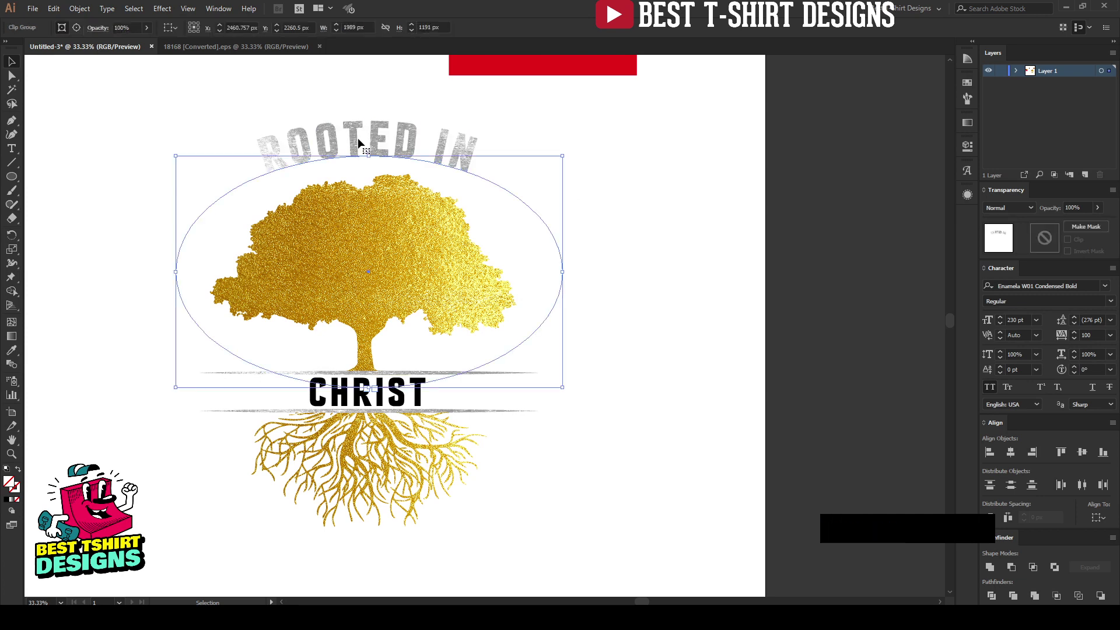
key("Right")
key("Right")
key("Right")
key("Right")
key("Right")
key("Right")
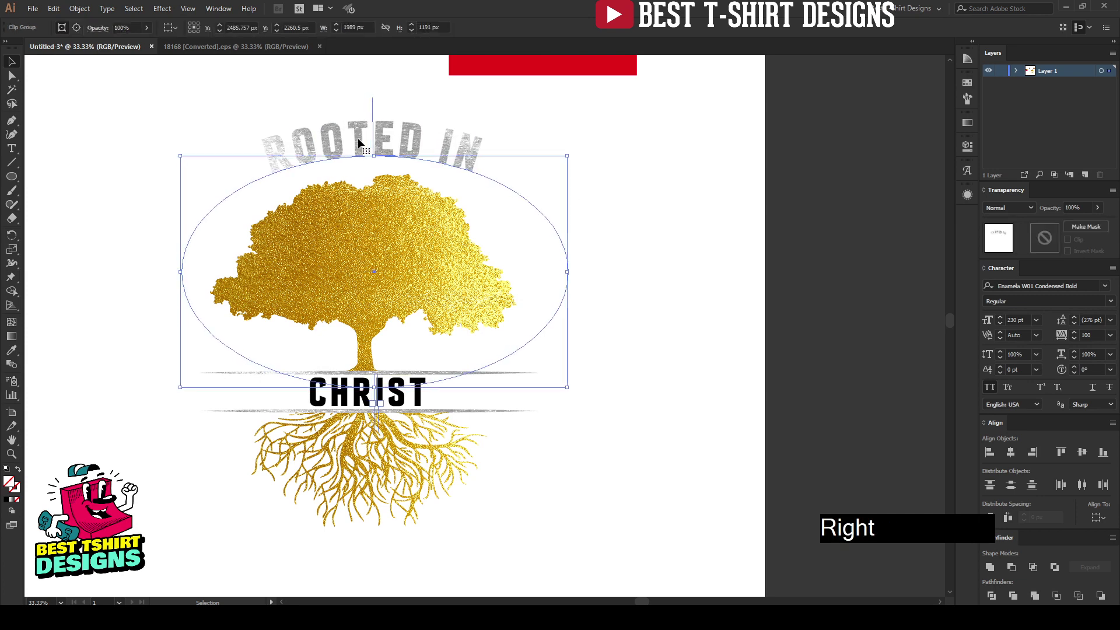
left_click(646, 277)
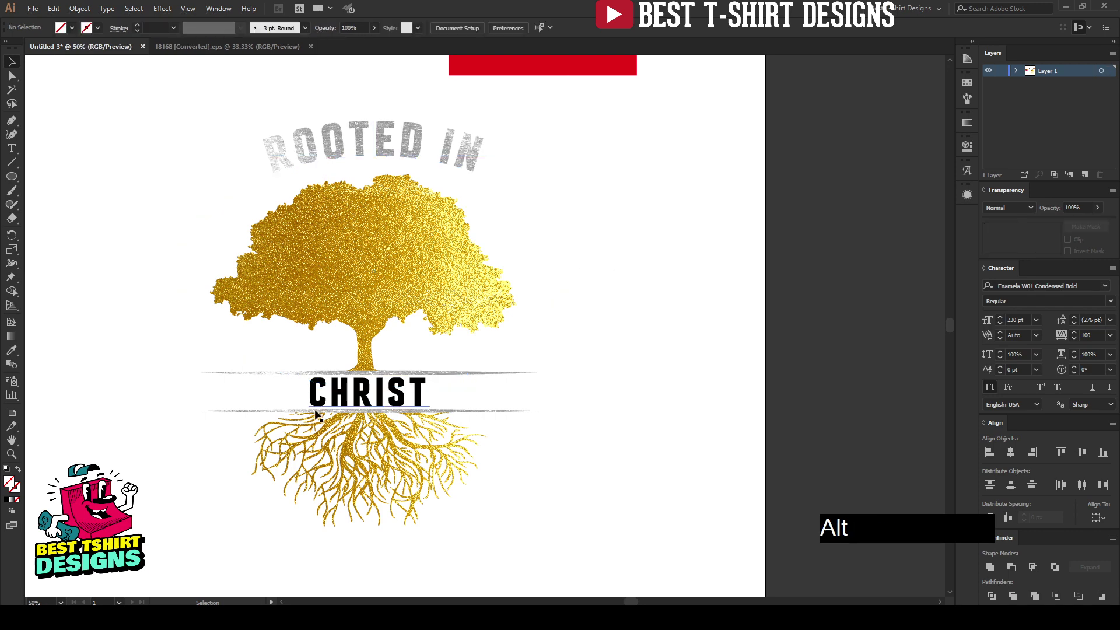
scroll(315, 411, "up", 1, "alt")
left_click(409, 396)
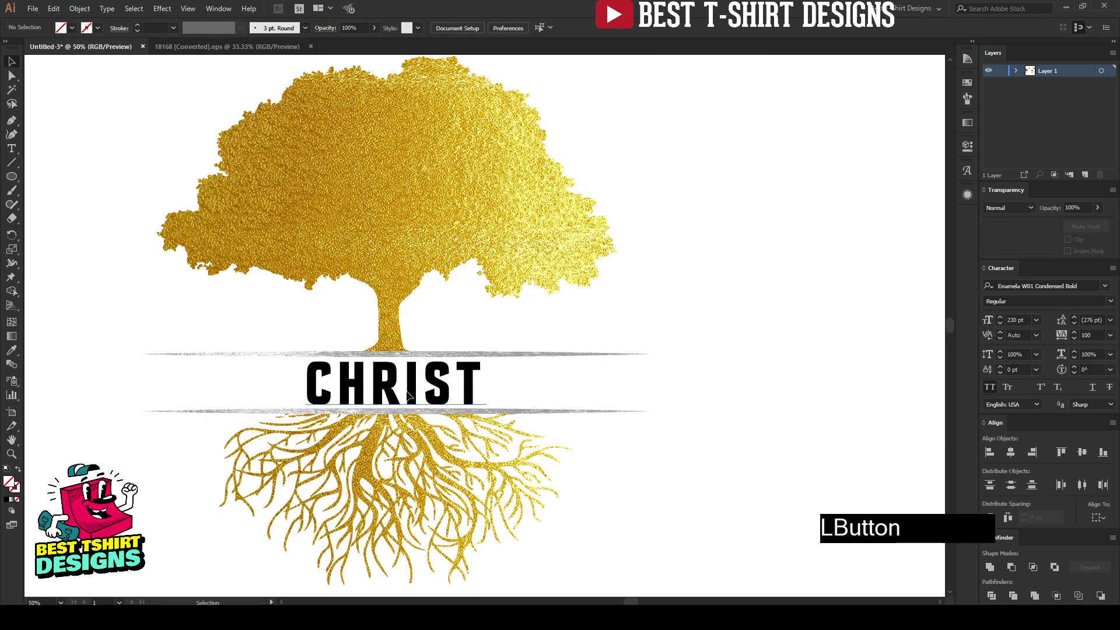
left_click(653, 426)
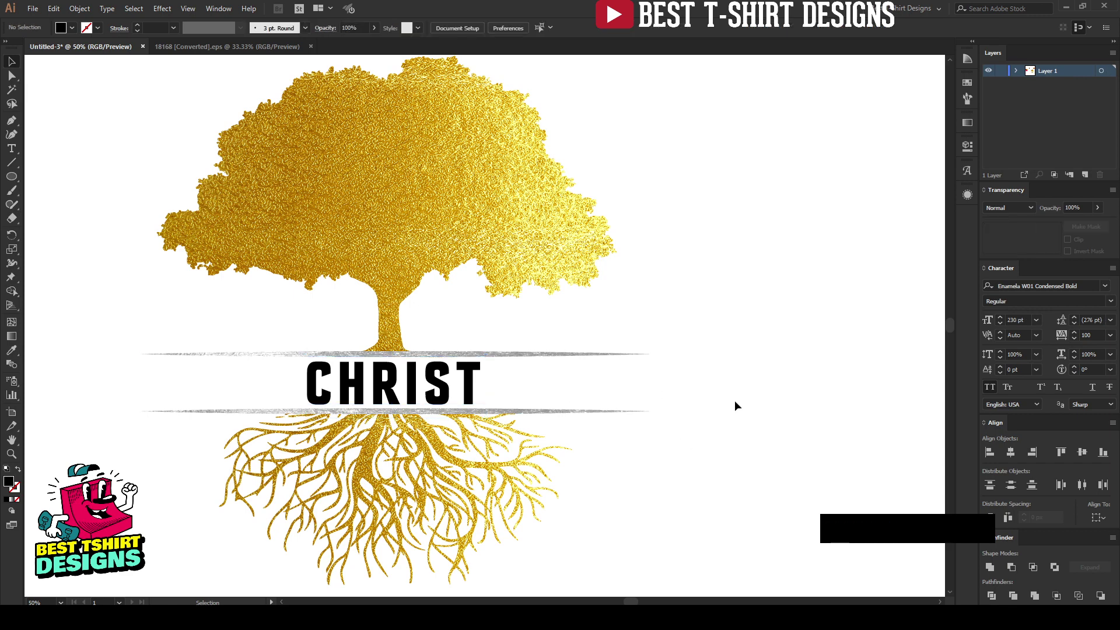
scroll(414, 345, "down", 1, "alt")
left_click(659, 275)
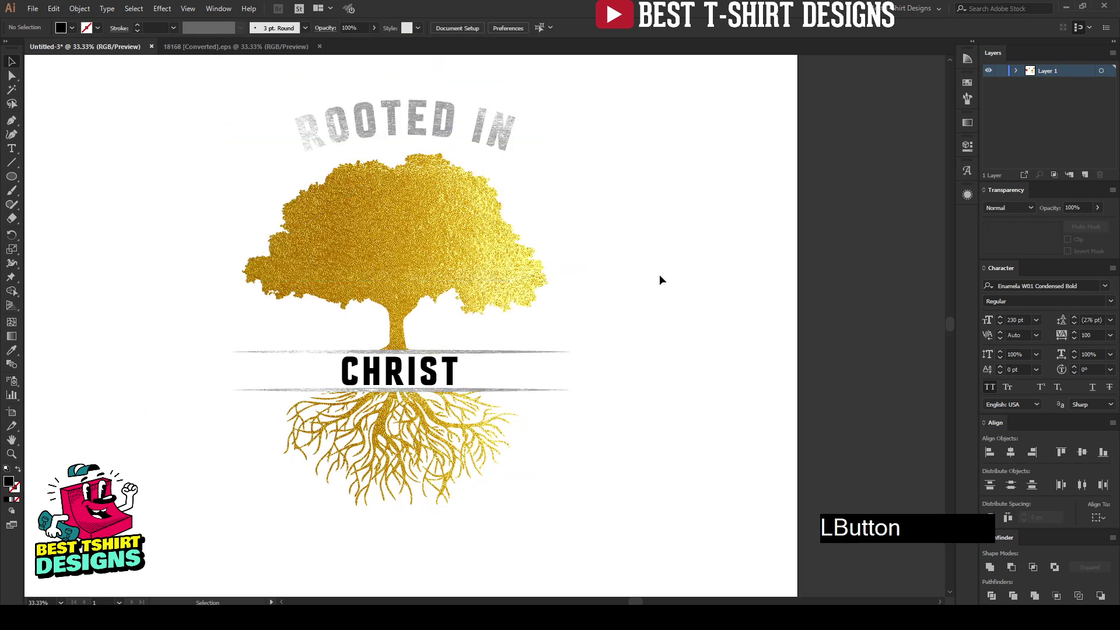
Step: Place the shiny-yellow-leaf-gold-metall-texture-background image from the 104 Foil folder beside the tree artwork
key("ctrl+shift+p")
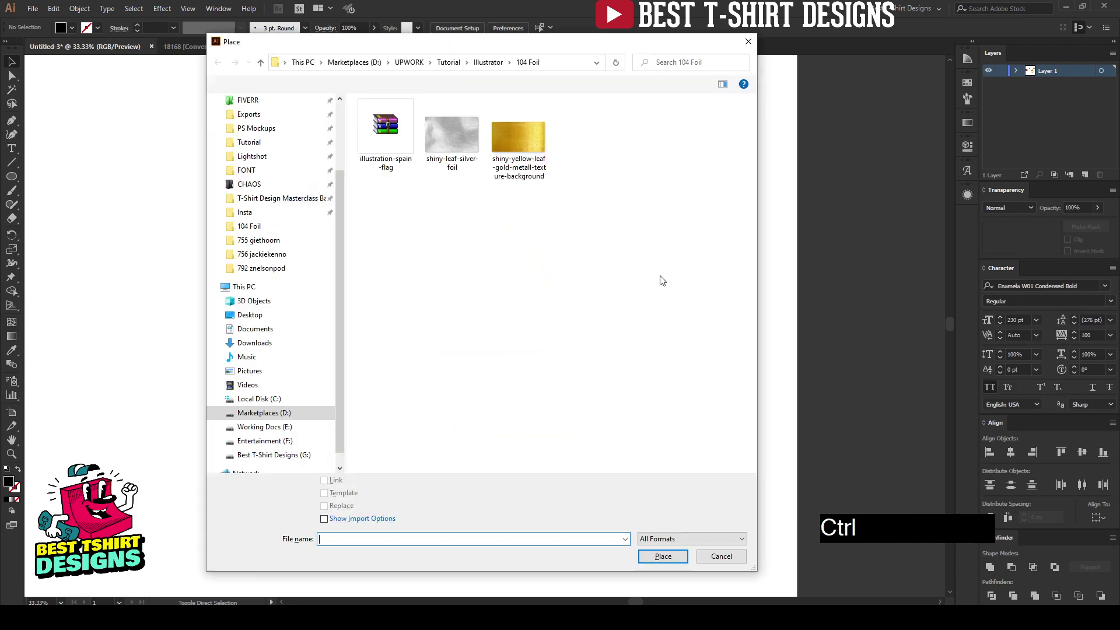
left_click(529, 137)
double_click(529, 138)
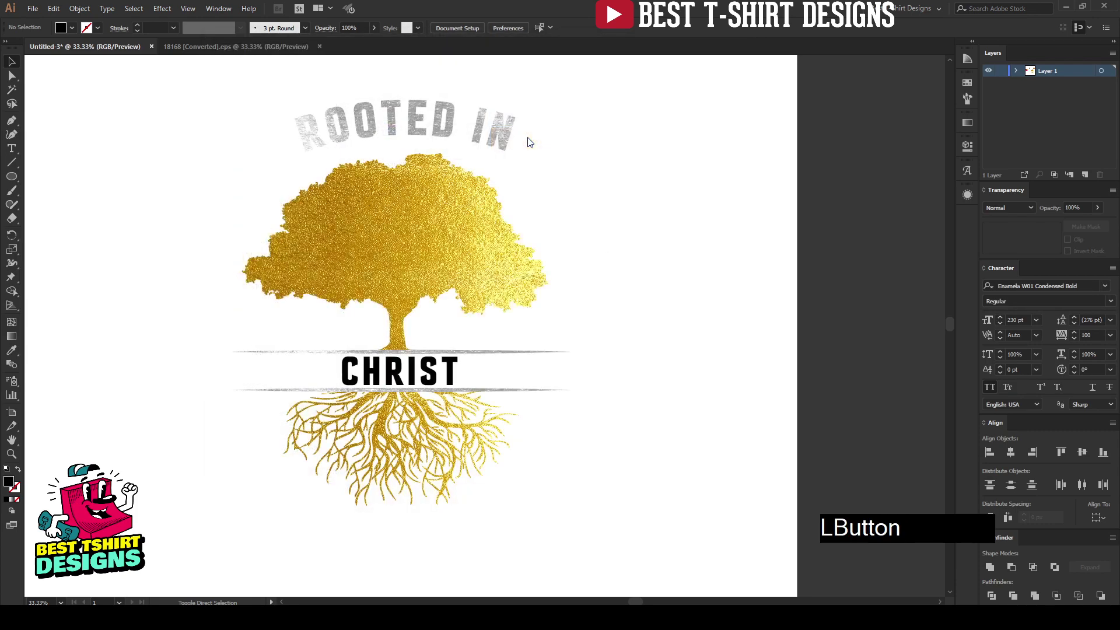
left_click(631, 242)
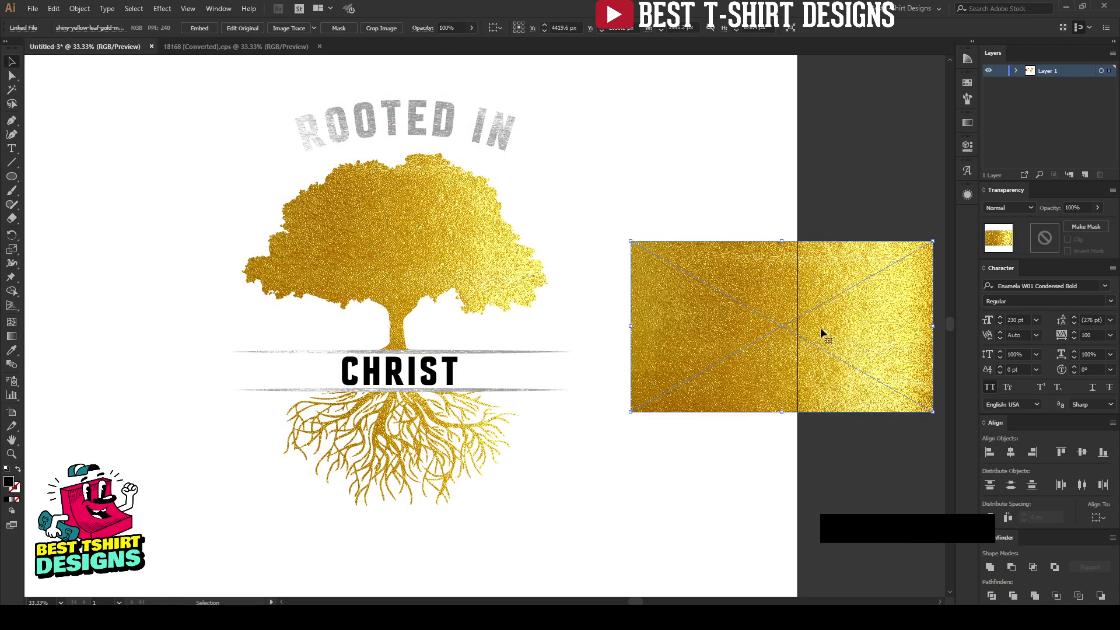
Step: Position the gold foil image over "CHRIST", then cut it and paste it in back of the lettering
left_click_drag(820, 327, 428, 372)
key("ctrl+x")
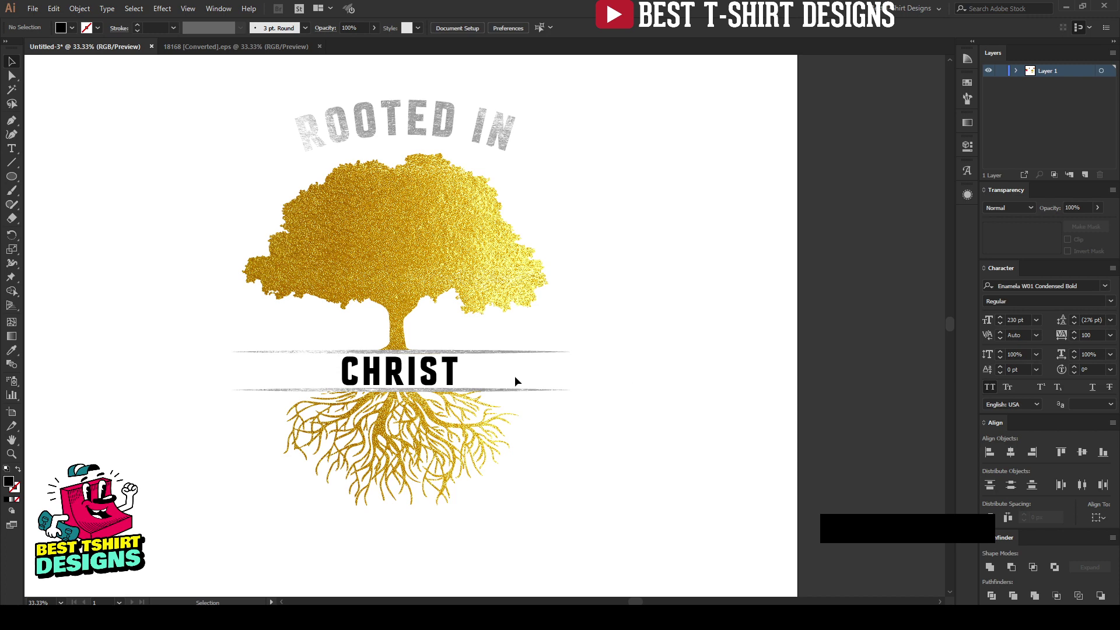
key("ctrl+z")
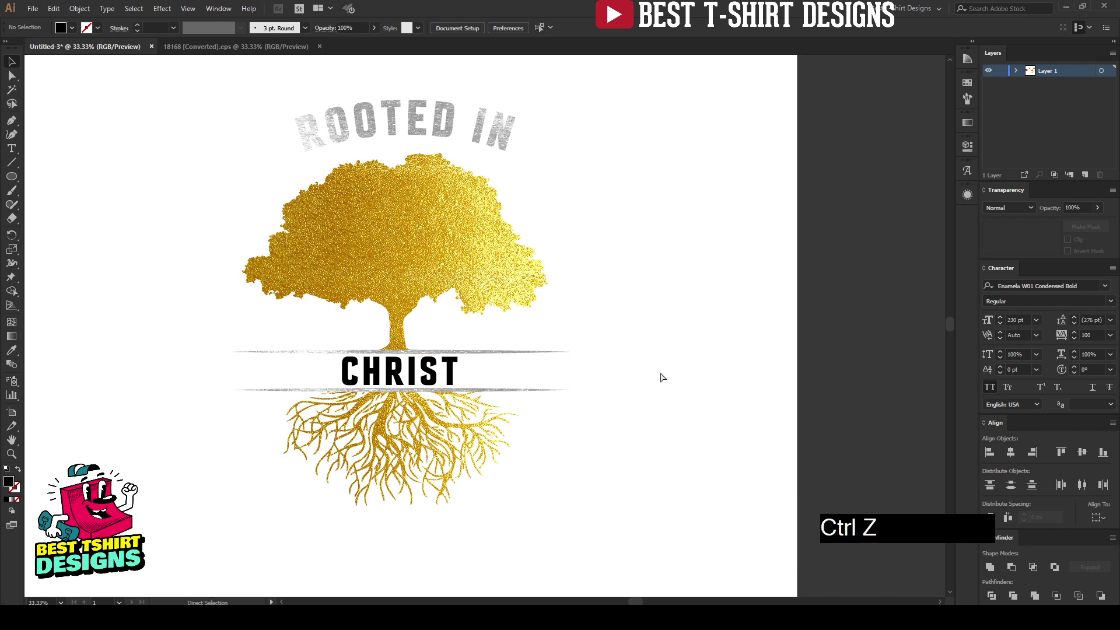
key("ctrl+x")
key("ctrl+b")
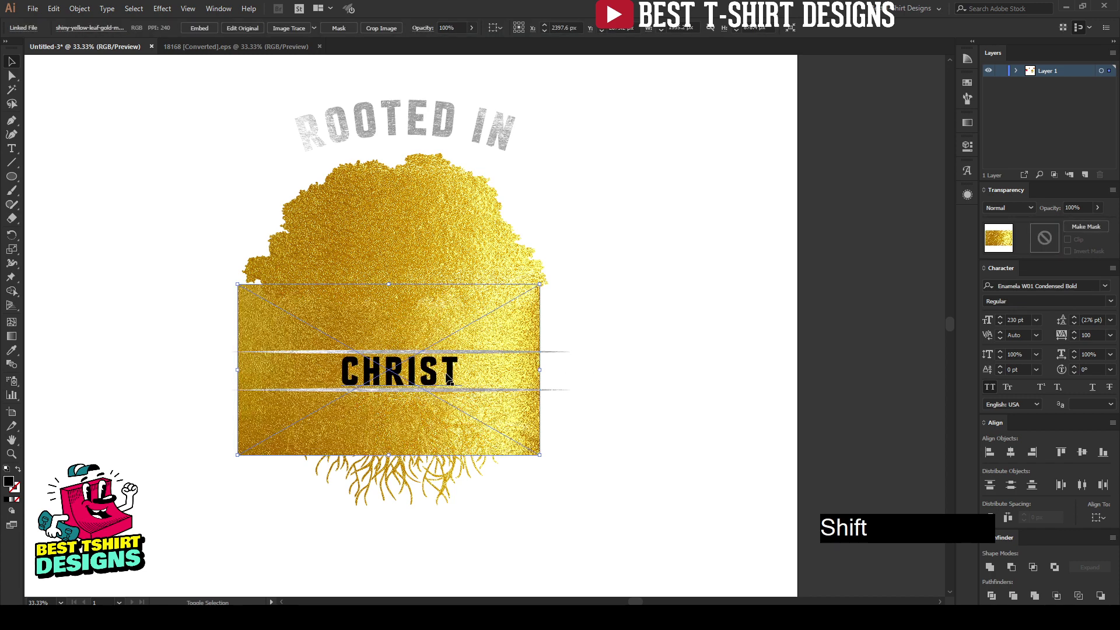
Step: Clip the gold foil image to the "CHRIST" text with a clipping mask
left_click(449, 380, "shift")
right_click(448, 376)
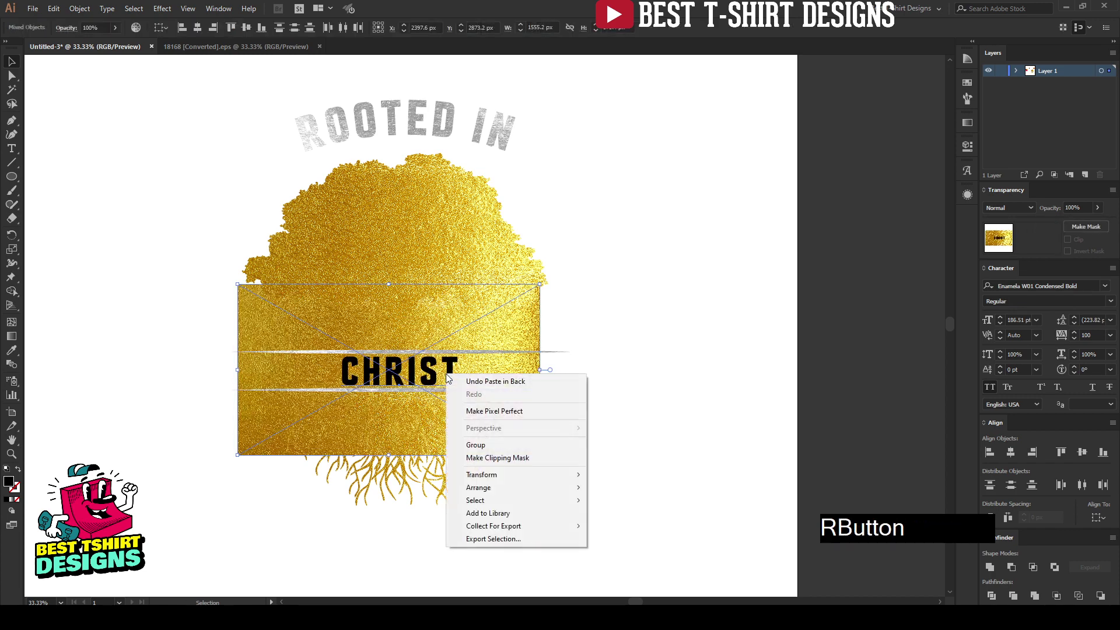
left_click(500, 456)
left_click(658, 456)
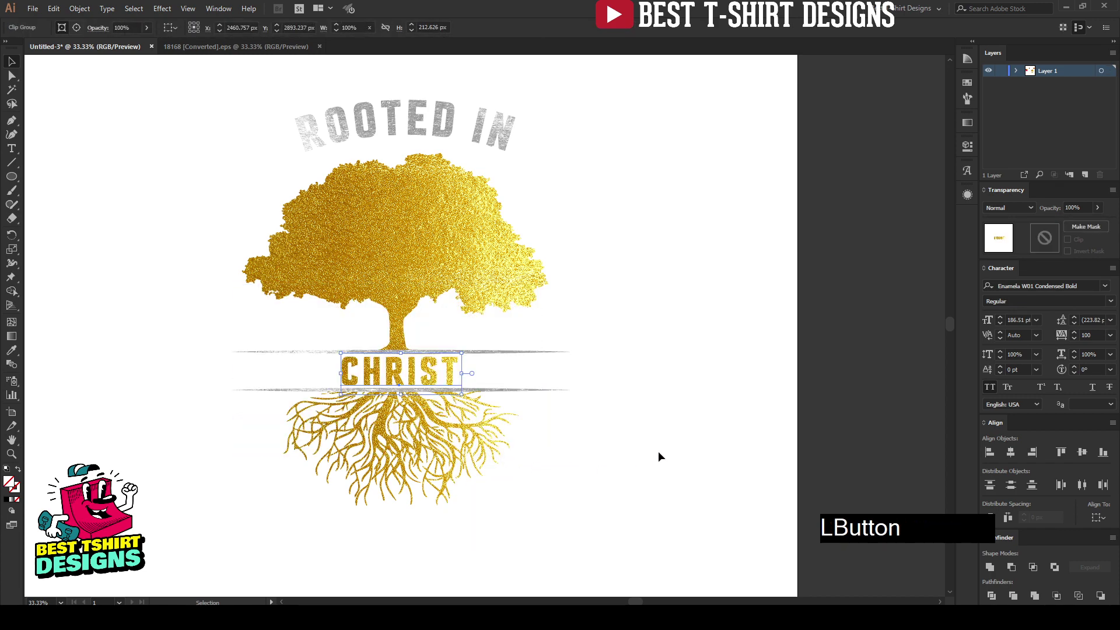
Step: Draw a rectangle about 2580 by 2440 px around the whole design and put it behind the artwork
scroll(571, 417, "down", 1)
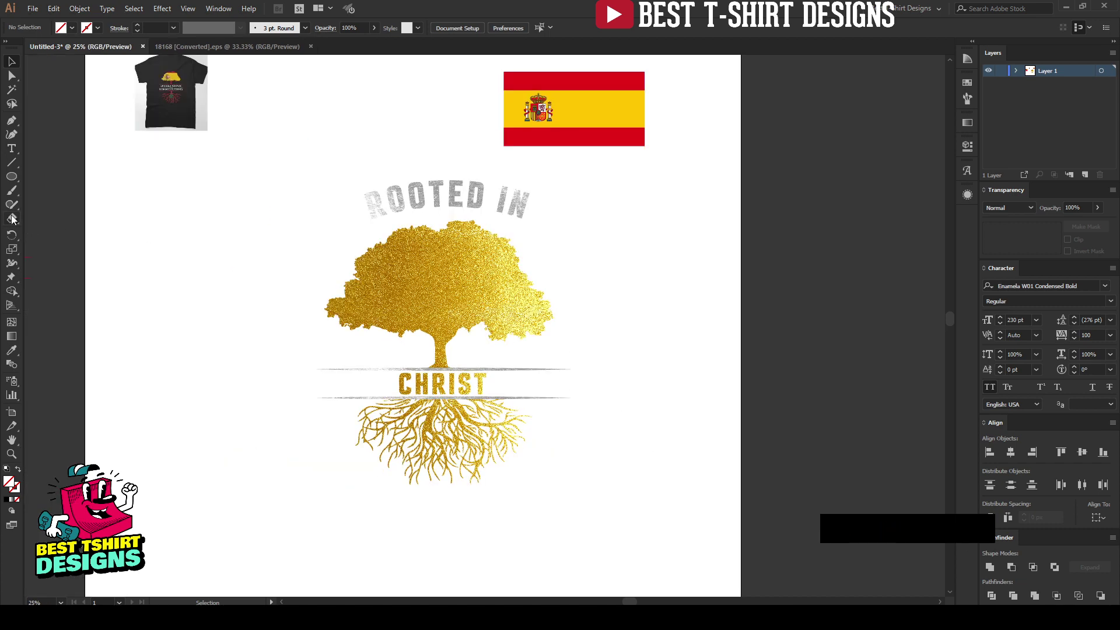
left_click_drag(18, 181, 64, 175)
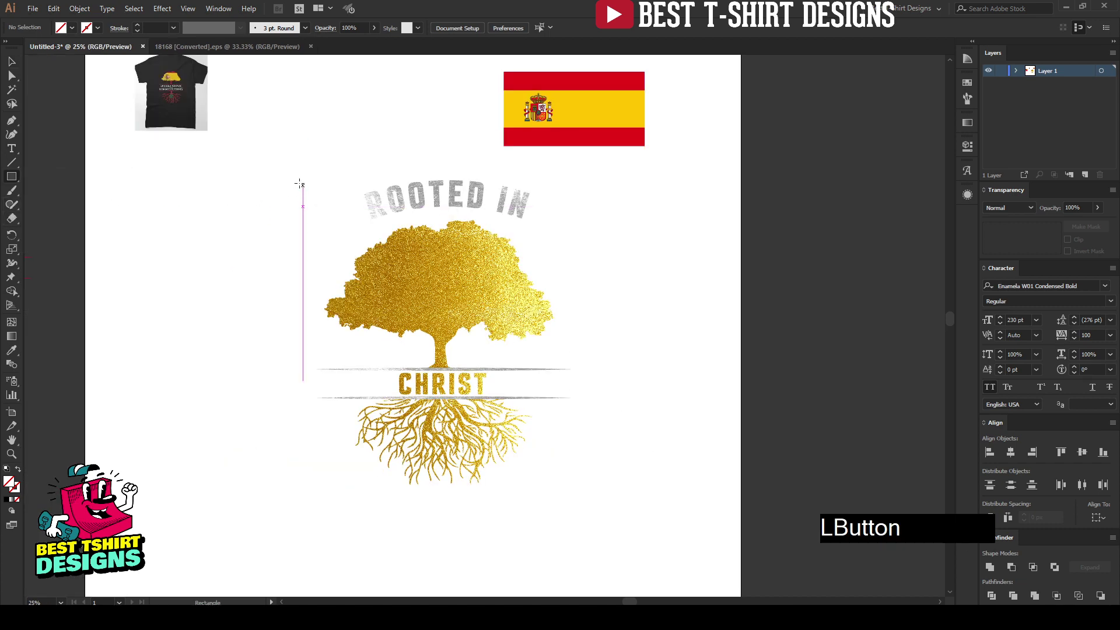
mouse_move(261, 158)
left_mouse_down()
mouse_move(638, 493)
mouse_move(638, 512)
left_mouse_up()
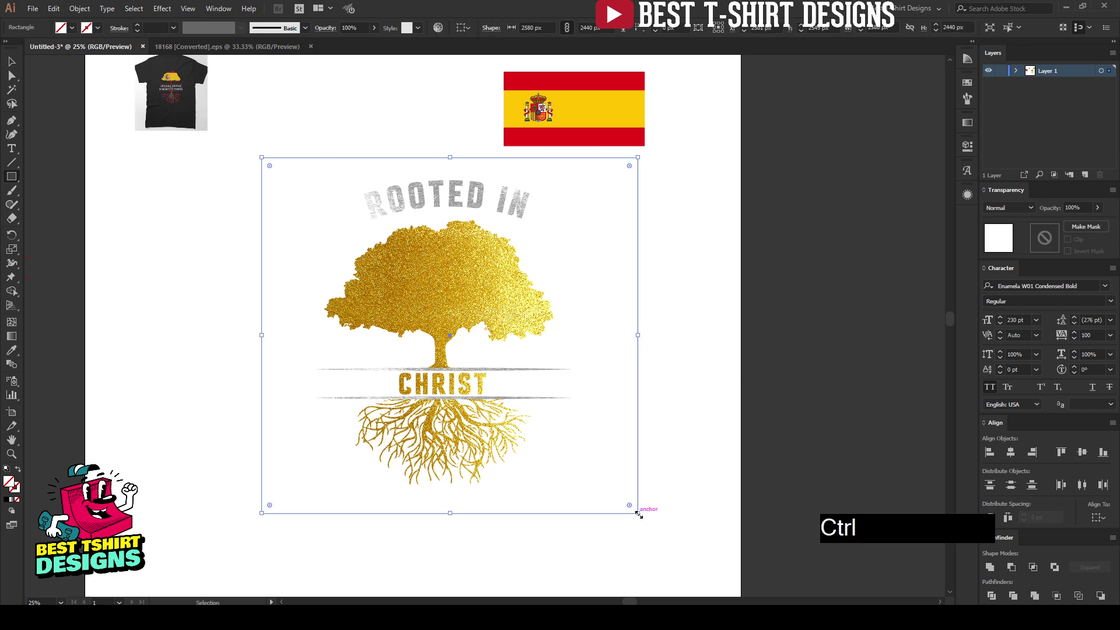
key("ctrl+b")
key("v")
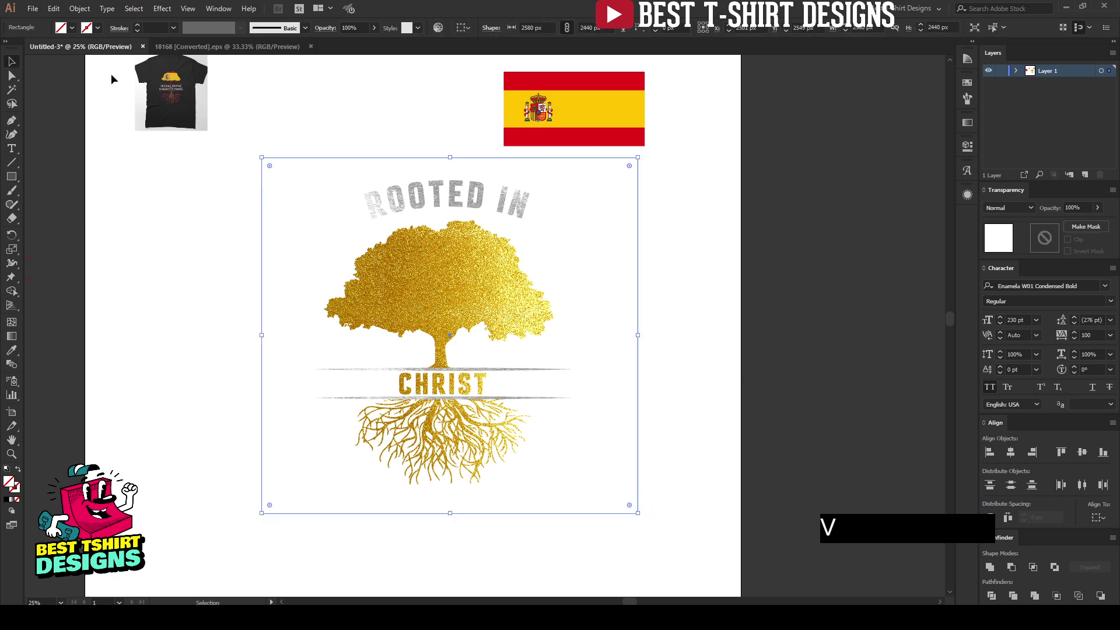
Step: Fill the background rectangle behind the design with black
left_click(71, 23)
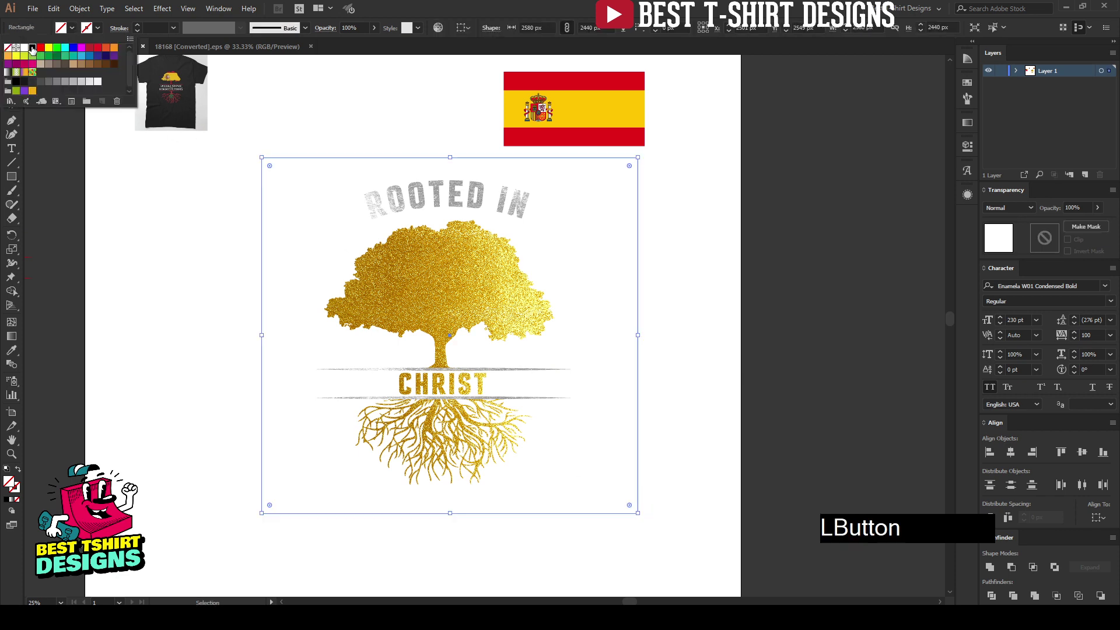
left_click(32, 48)
key("v")
left_click(670, 372)
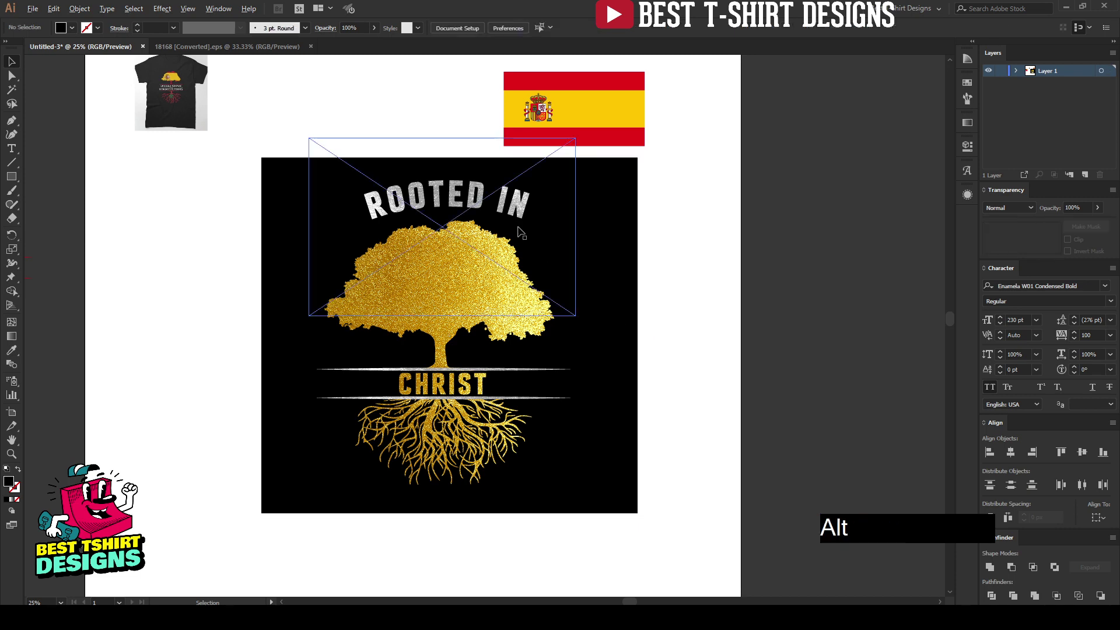
Step: Delete the arched silver "ROOTED IN" lettering above the tree
scroll(521, 232, "up", 1)
left_click(758, 422)
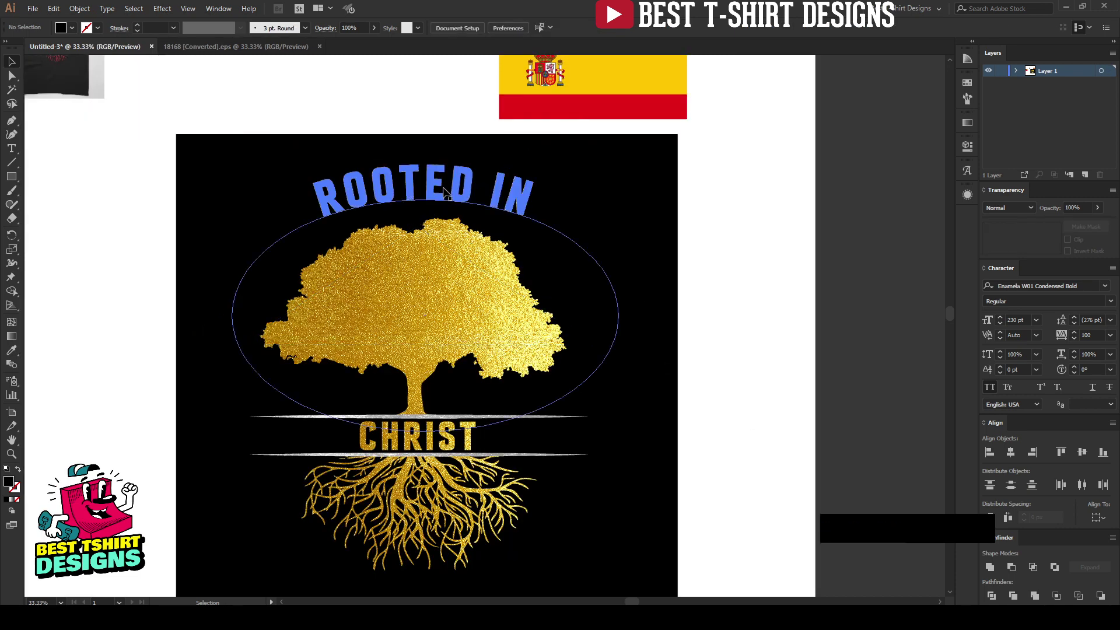
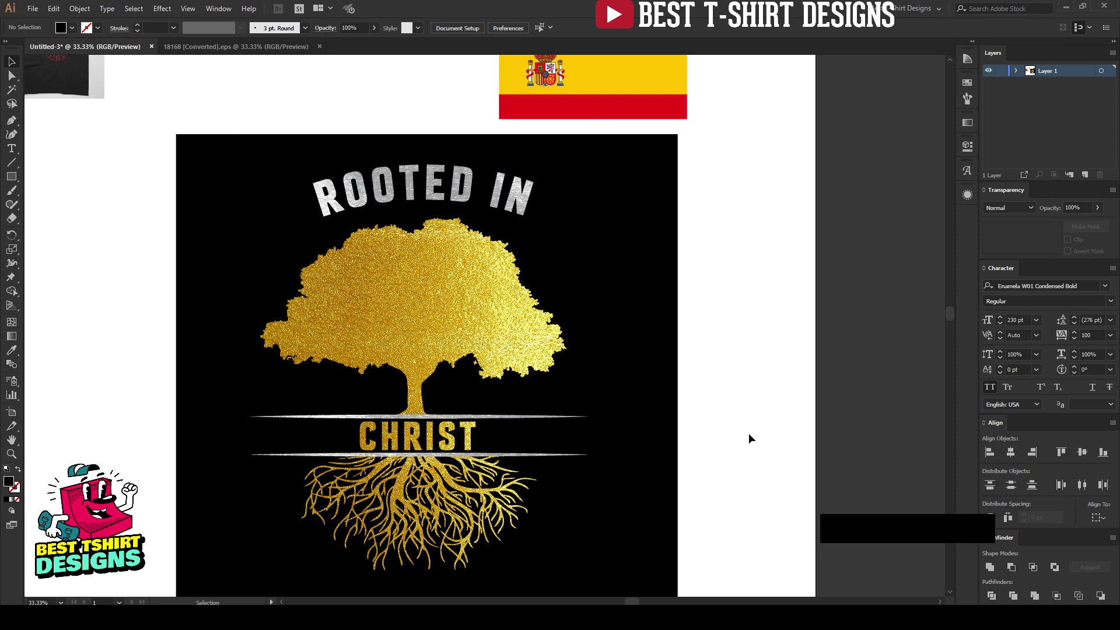
left_click(426, 185)
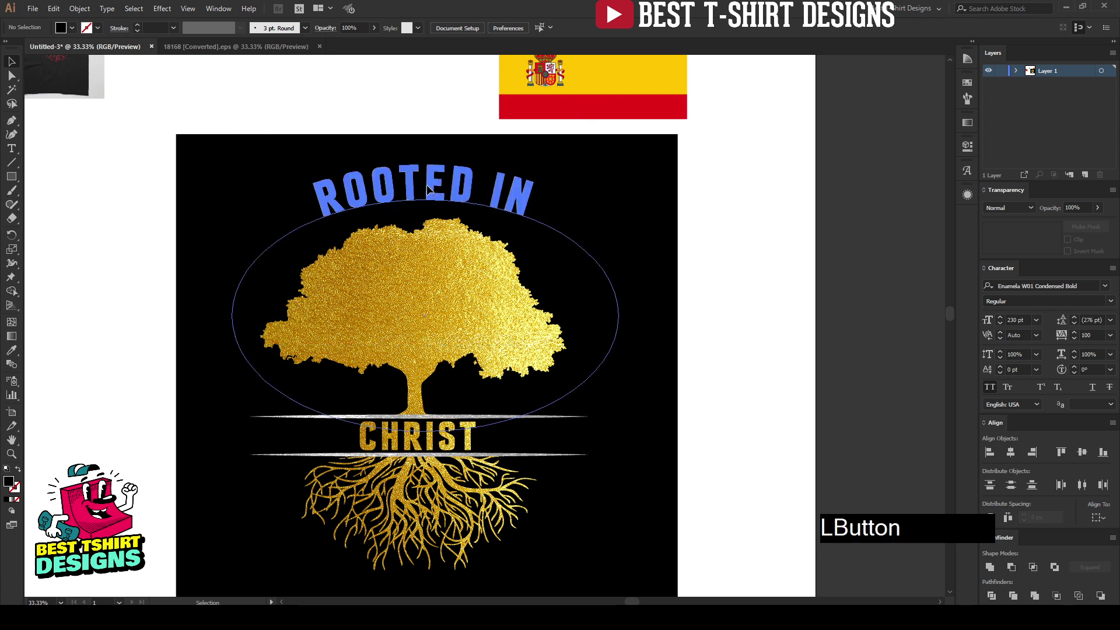
key("Delete")
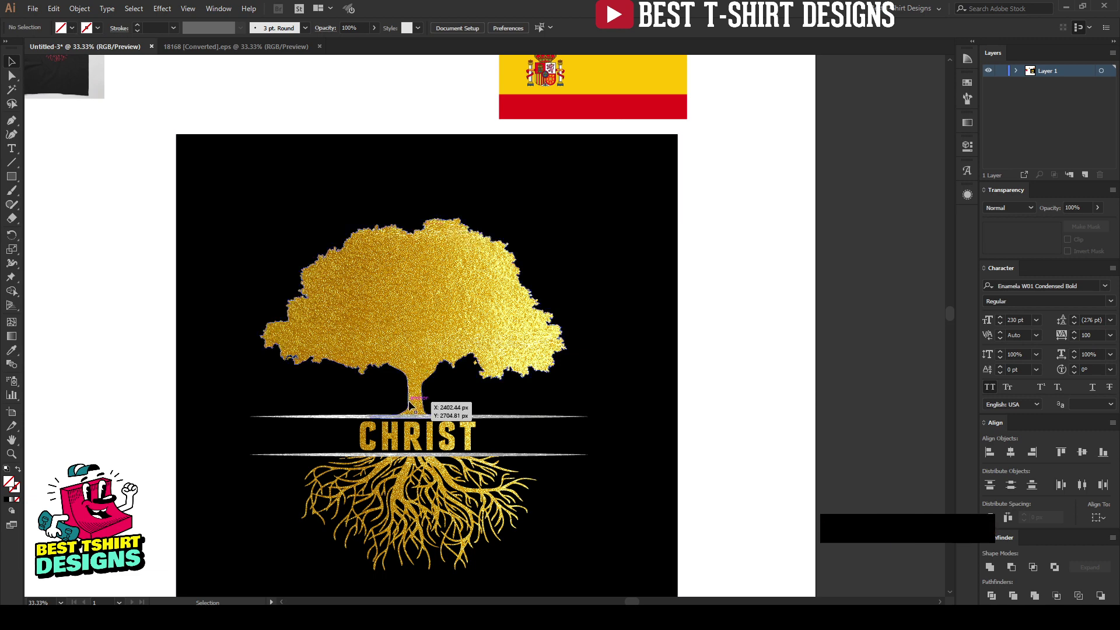
Step: Release the clipping mask on the gold "CHRIST" lettering
left_click(425, 444)
right_click(426, 443)
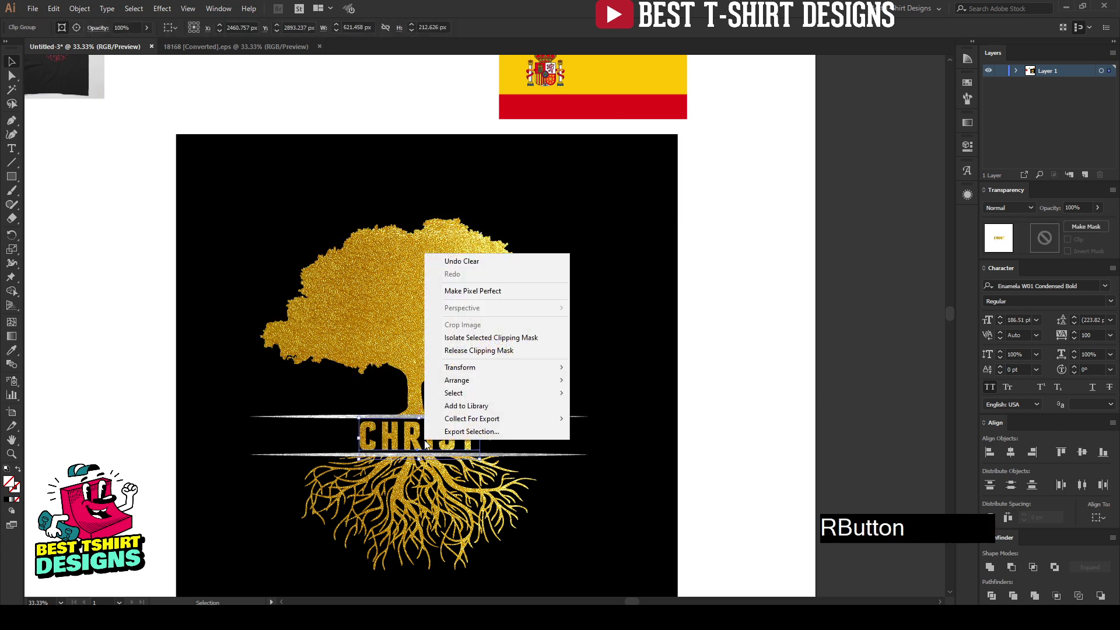
left_click(490, 350)
left_click(753, 398)
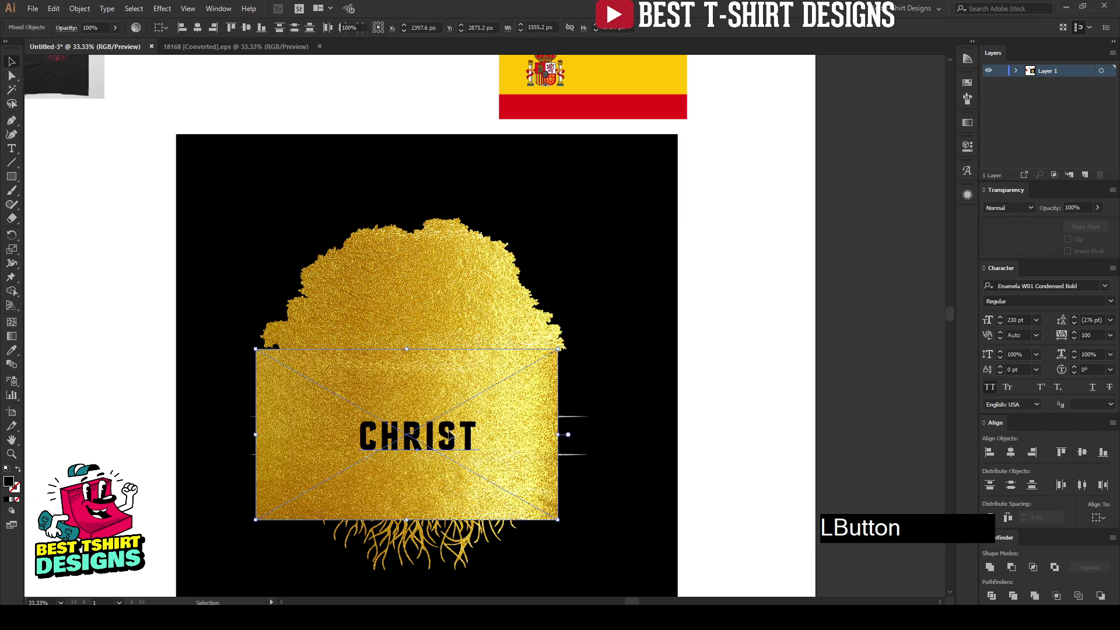
Step: Add "ROOTED IN" before "CHRIST" in the text so that it reads "ROOTED IN CHRIST"
left_click(423, 443)
key("t")
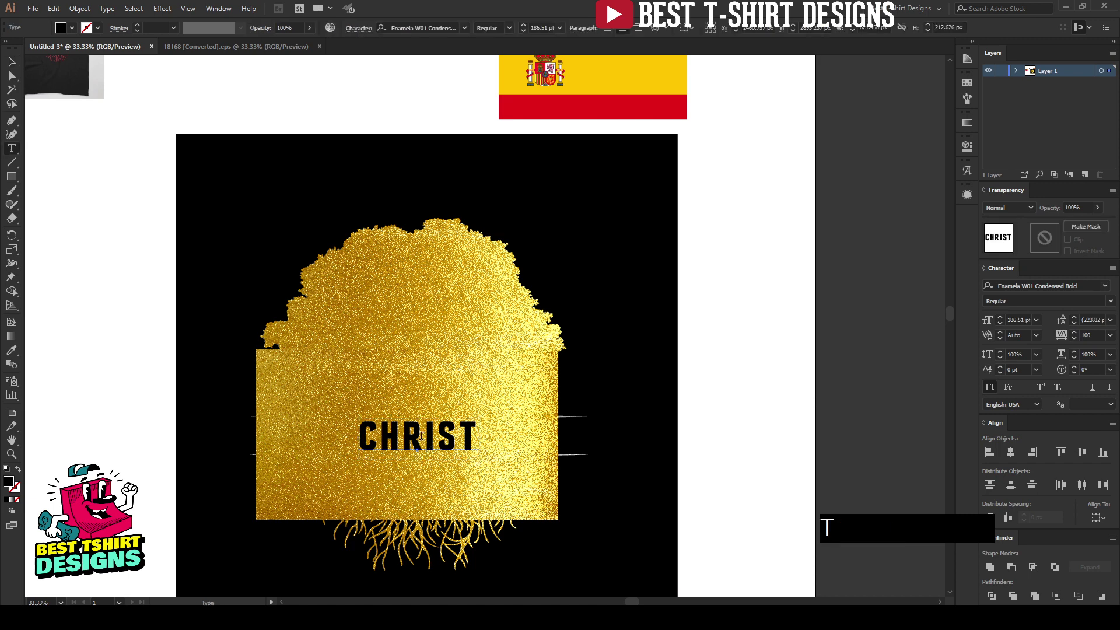
left_click(421, 436)
key("Home")
type("ROOTED I")
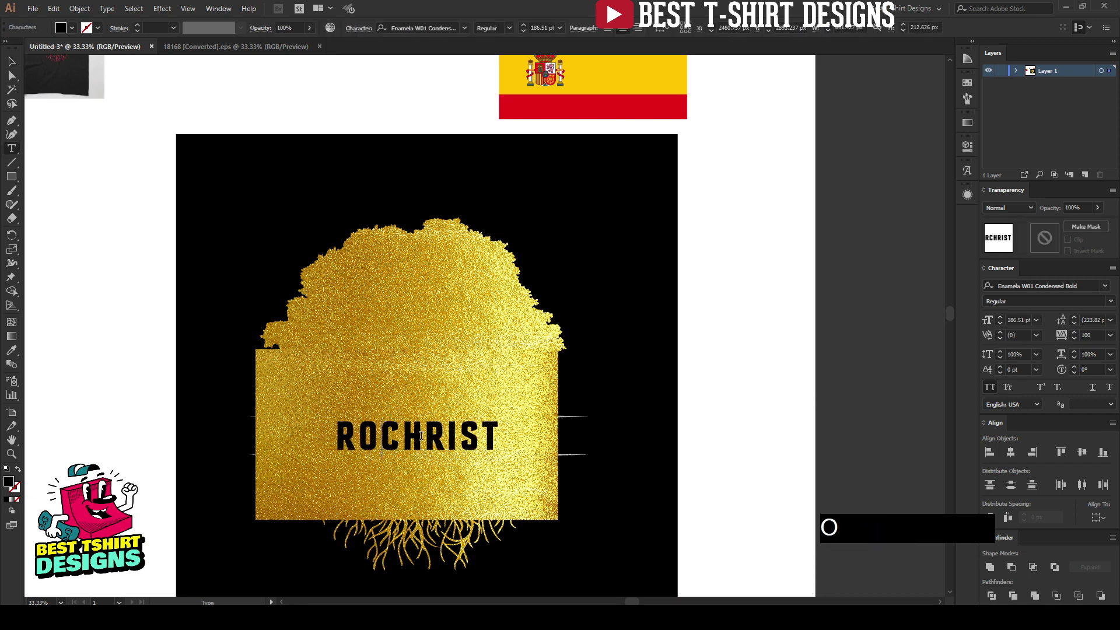
type("N")
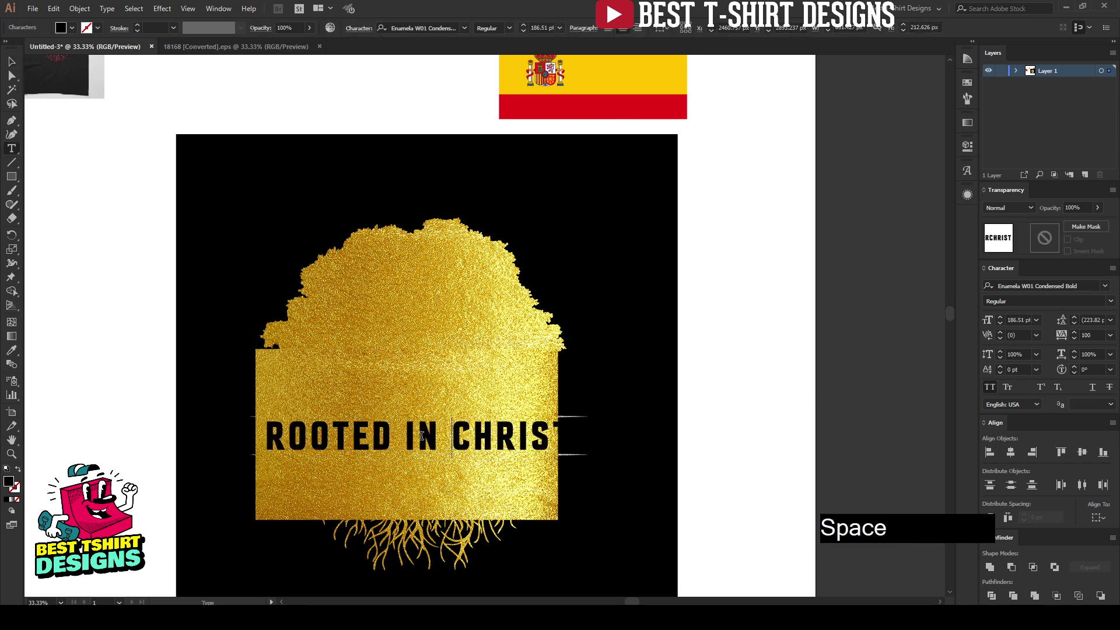
left_click(12, 62)
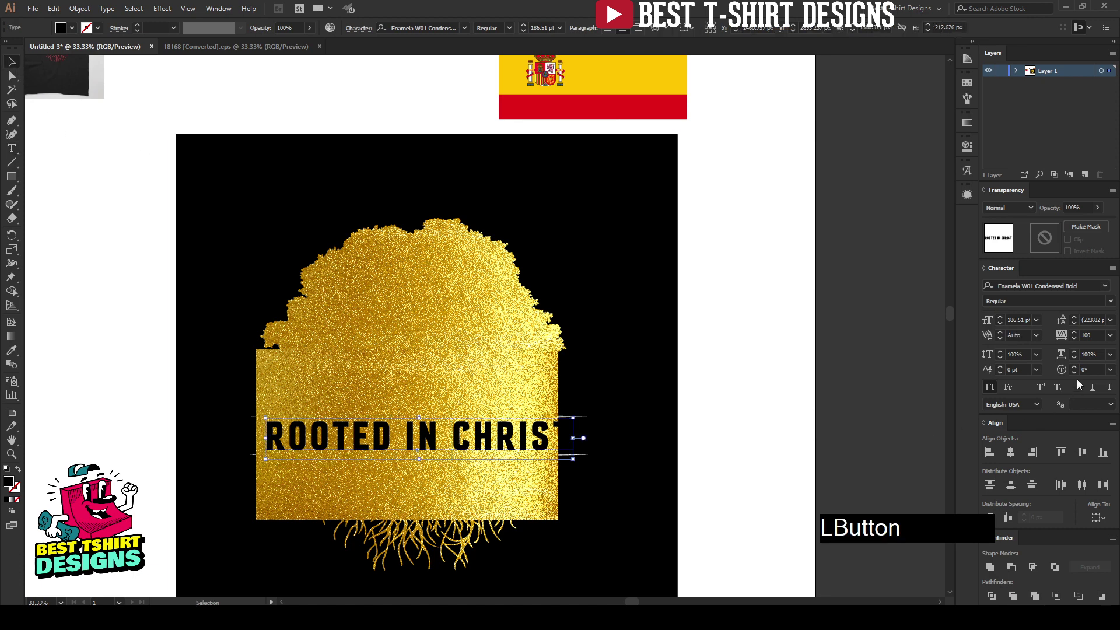
Step: Set the tracking of the "ROOTED IN CHRIST" text to 0 and shift it slightly towards the right end of the lines
left_click(1091, 336)
type("0")
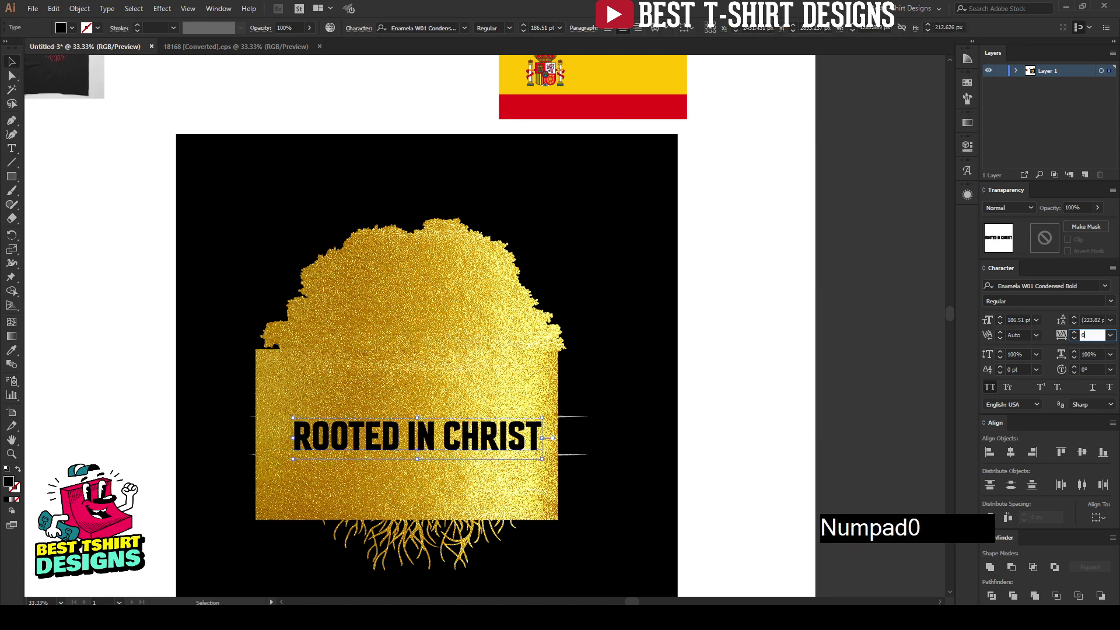
left_click(479, 437)
left_click_drag(480, 432, 492, 435)
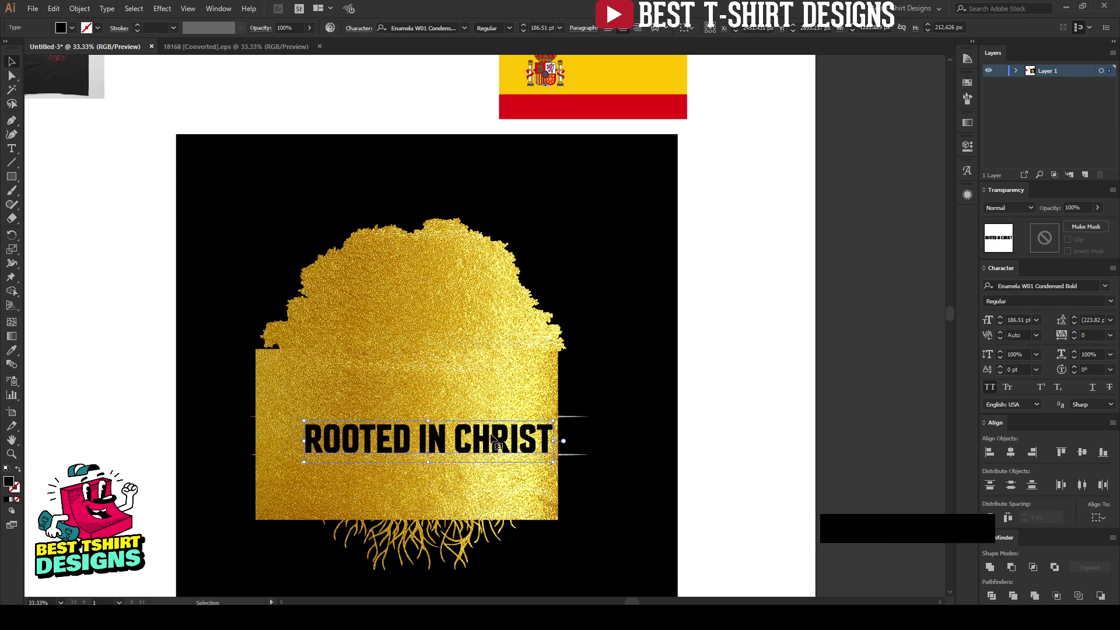
Step: Relink the gold foil image behind the text to shiny-leaf-silver-foil and shift it right until it covers all the lettering
left_click(527, 383)
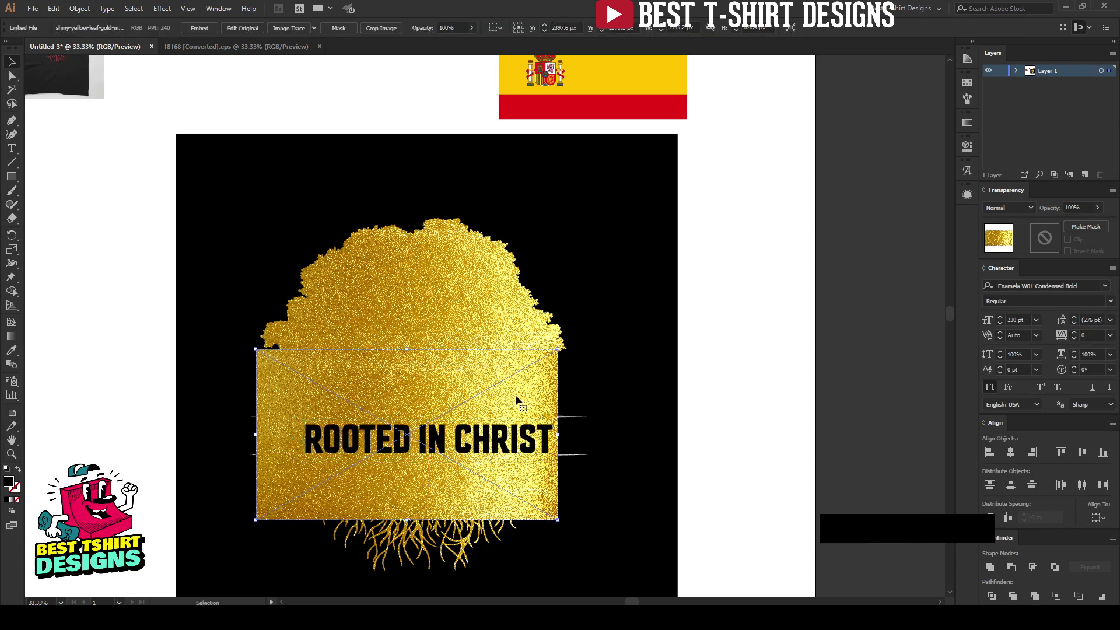
left_click(22, 28)
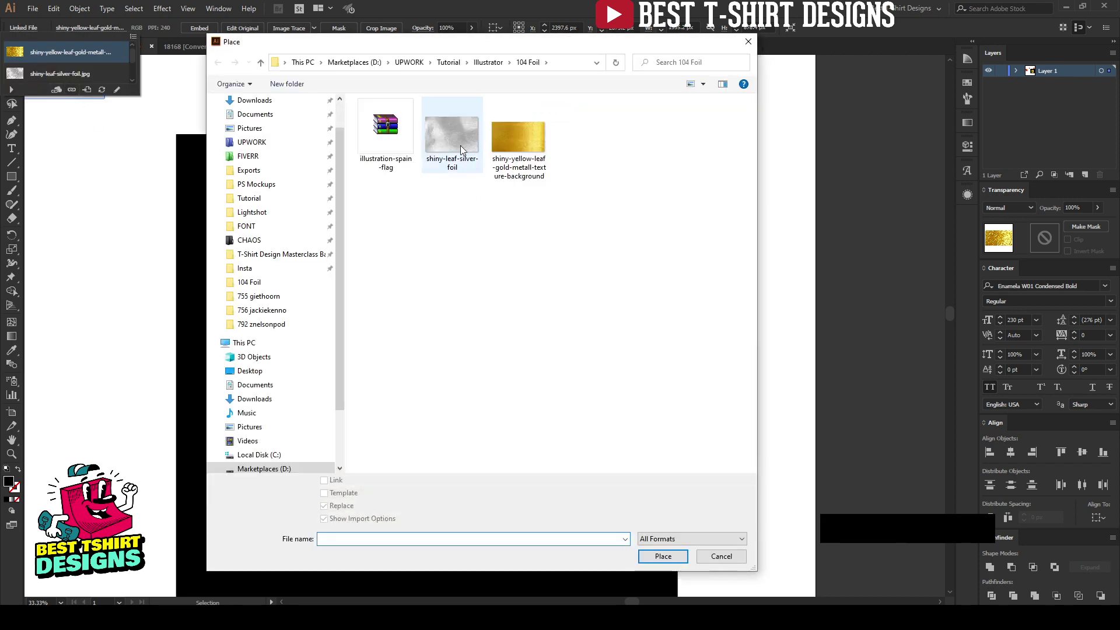
double_click(460, 145)
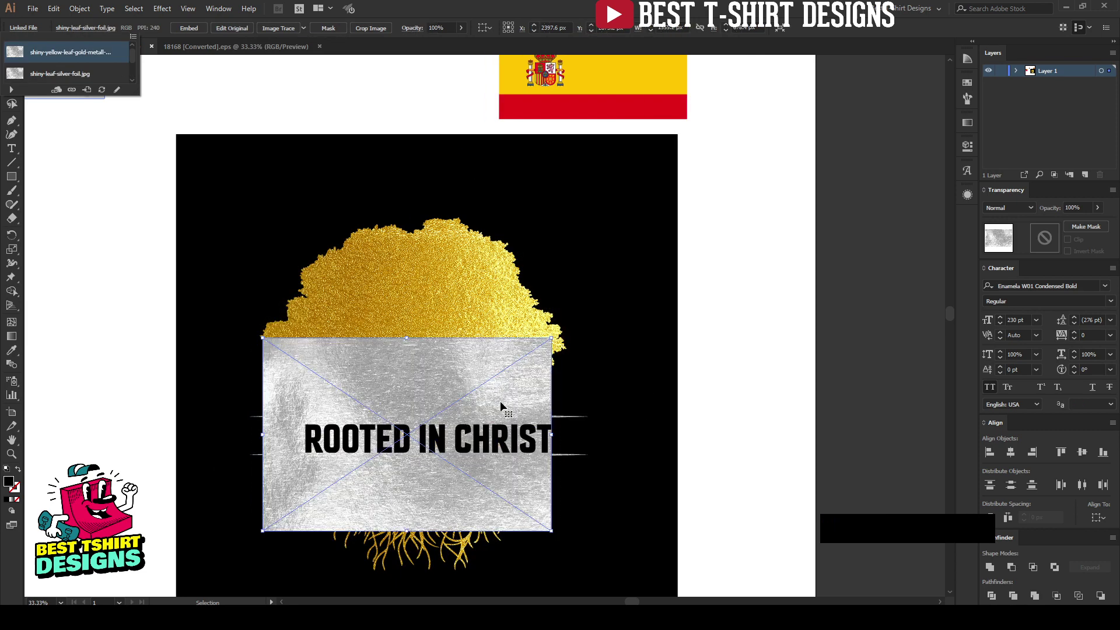
key("shift")
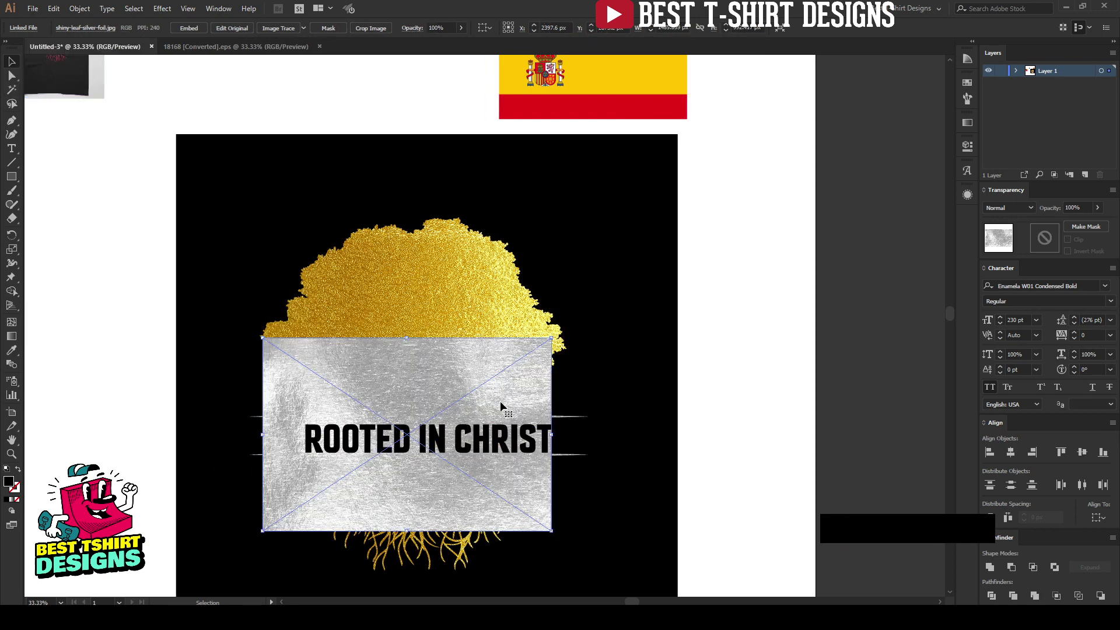
left_click(499, 401)
key("shift")
key("shift+Right")
key("shift+Right")
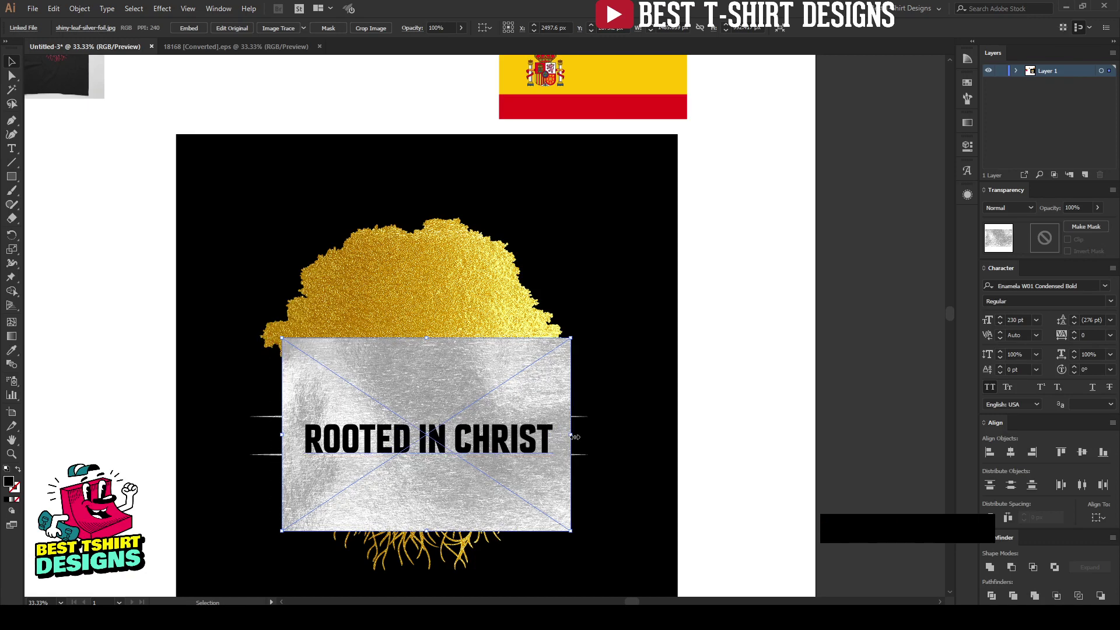
Step: Clip the silver foil image to the "ROOTED IN CHRIST" text and nudge the lettering up about 10 px between the lines
left_click(476, 448, "shift")
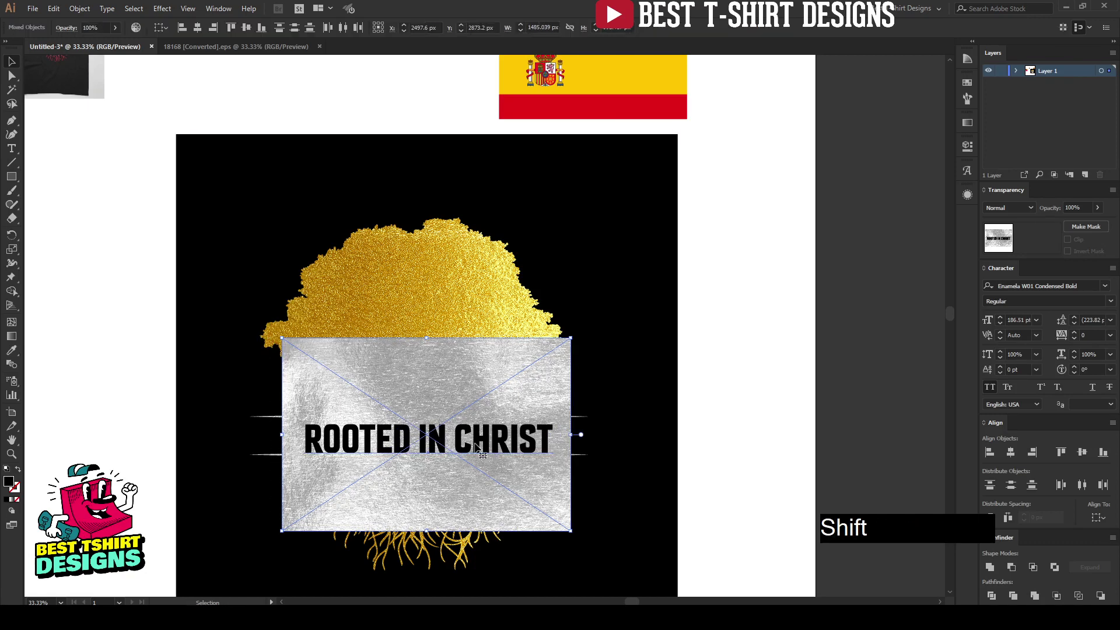
right_click(476, 447)
left_click(527, 354)
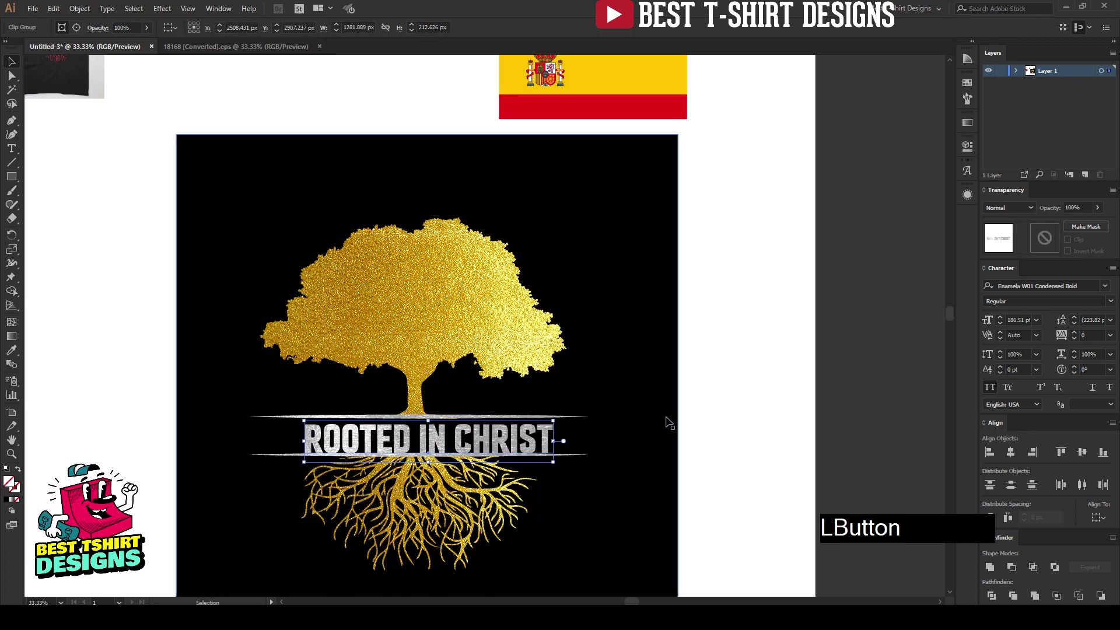
key("Up")
key("Up")
key("Up")
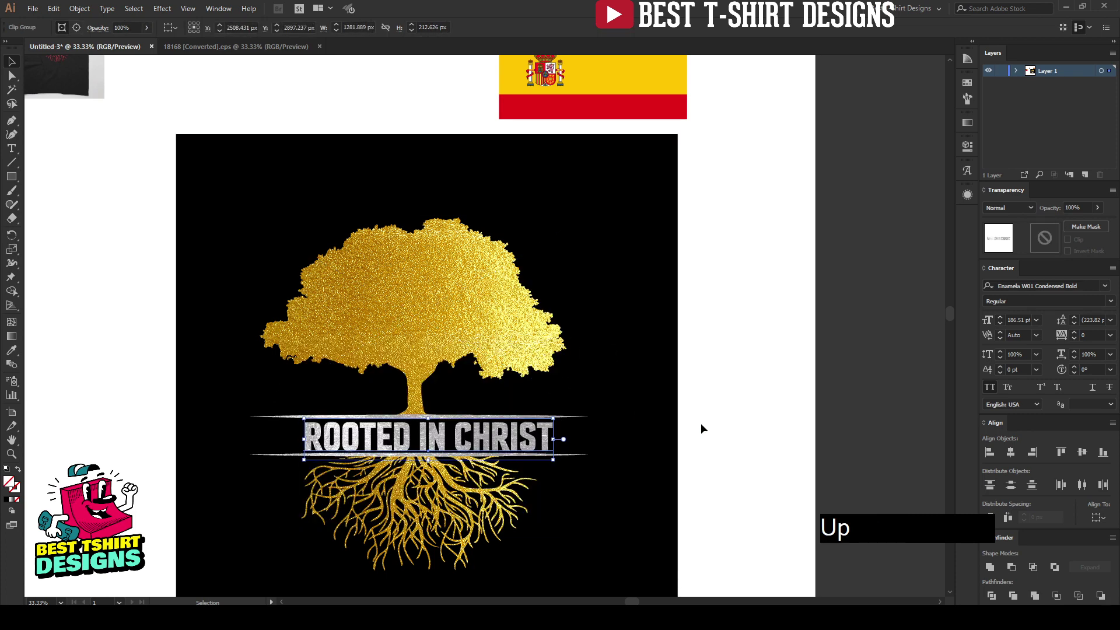
Step: Align the horizontal centres of the "ROOTED IN CHRIST" lettering and the tree artwork, leaving out the black background
left_click_drag(693, 558, 251, 216)
left_click(251, 216, "shift")
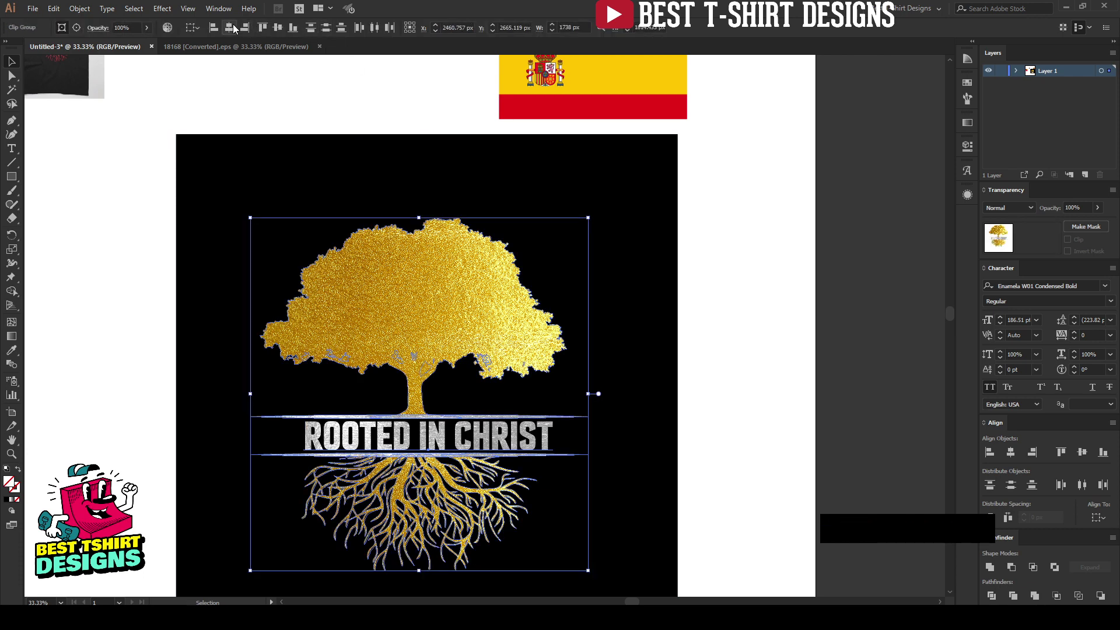
left_click(698, 373)
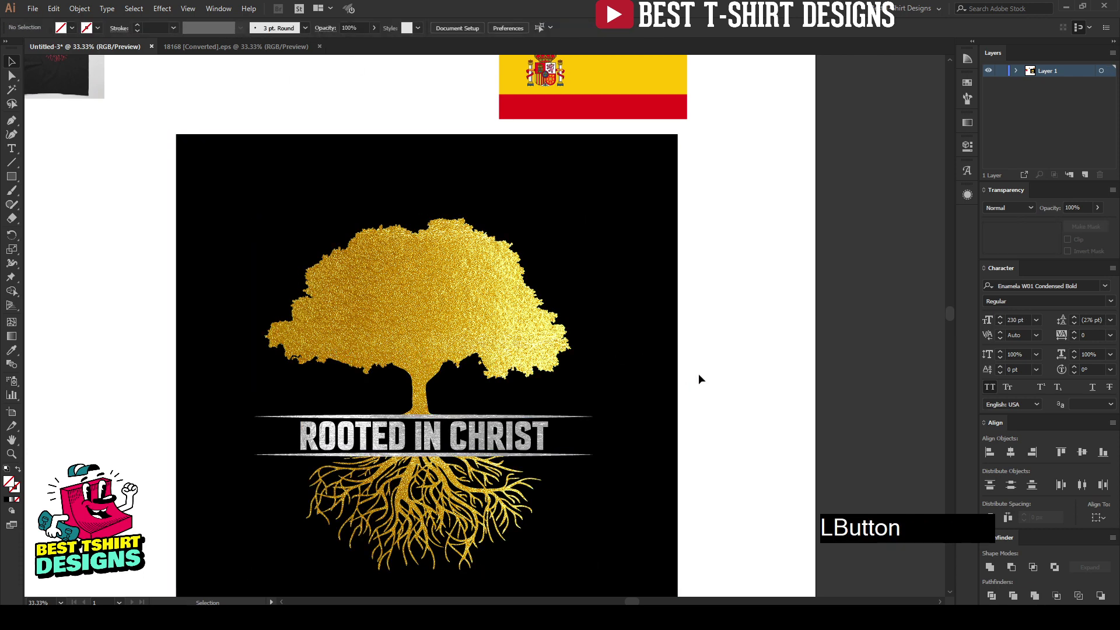
Step: Isolate the tree artwork group and move the gold roots down 30 px
scroll(444, 498, "up", 1)
scroll(431, 397, "down", 2)
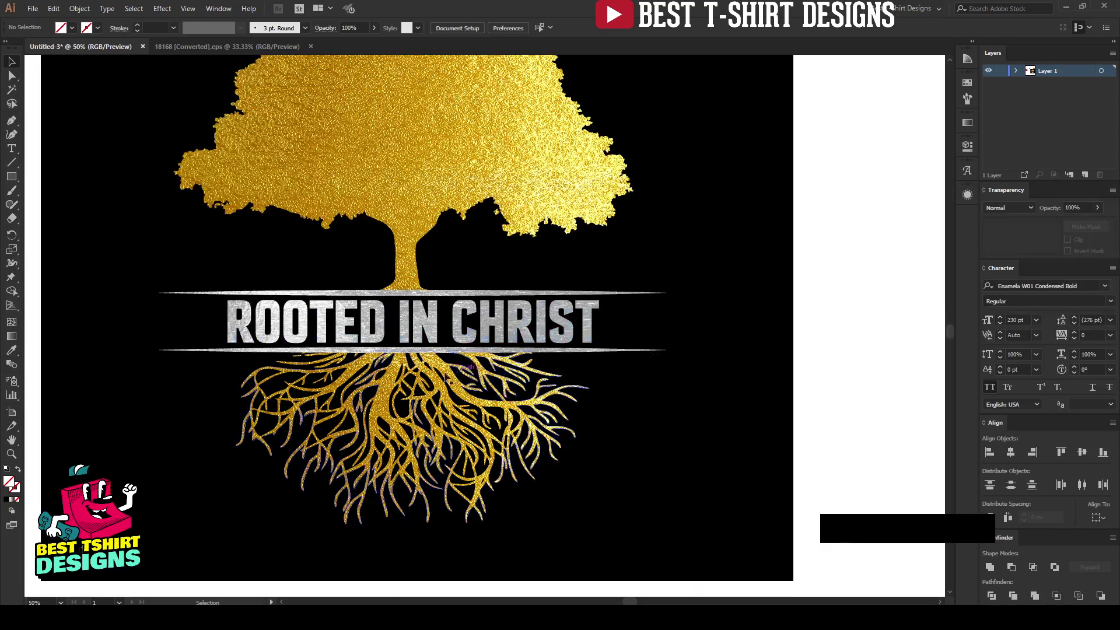
left_click(431, 382)
double_click(431, 382)
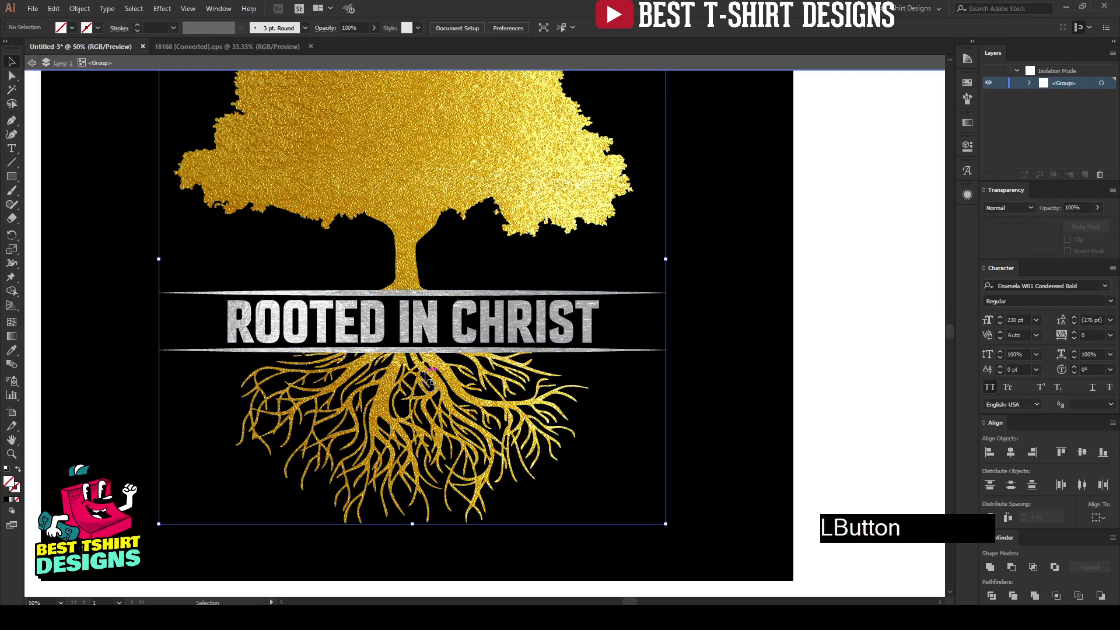
left_click(428, 378)
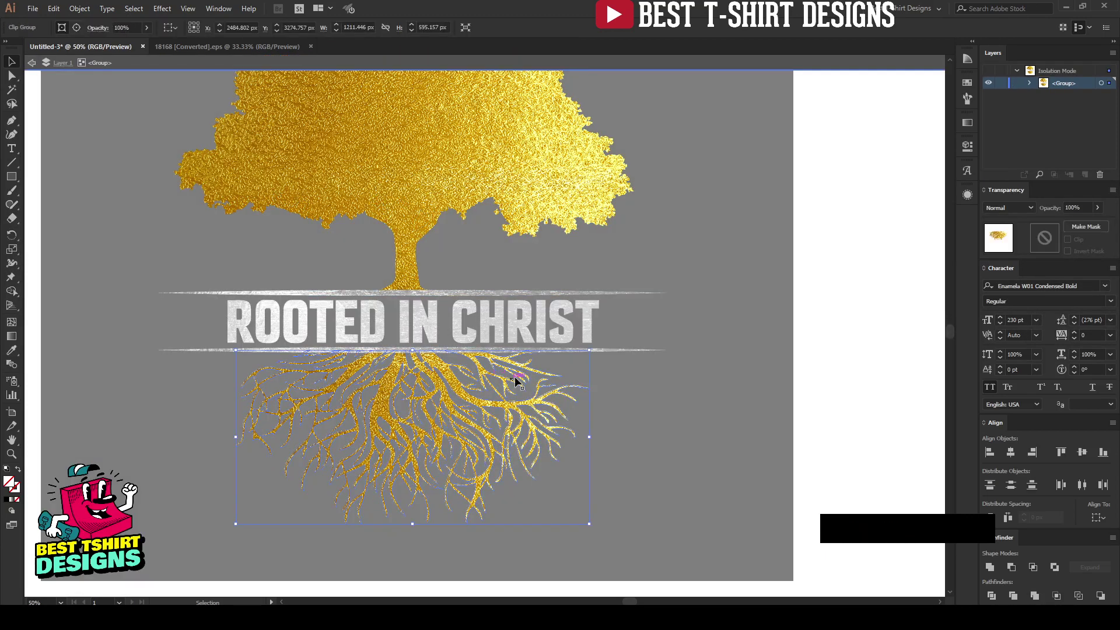
key("Down")
key("Down")
key("Down")
key("Down")
key("Down")
key("Down")
key("Down")
key("Down")
key("Down")
key("Down")
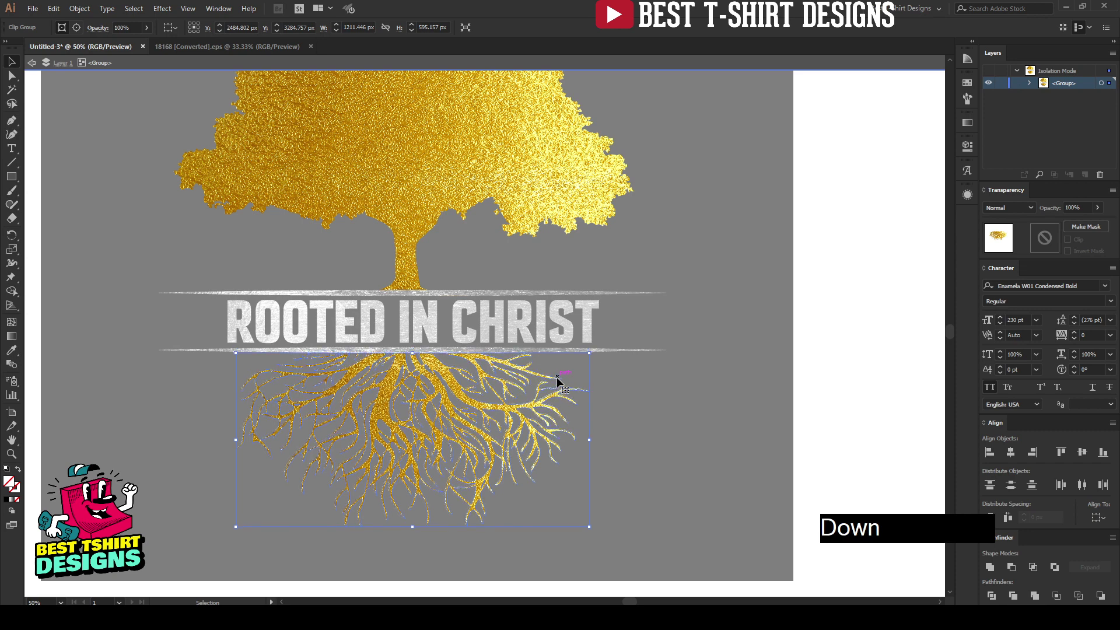
key("Down")
key("Down")
key("Down")
key("Down")
key("Down")
key("Down")
key("Down")
key("Down")
key("Down")
key("Down")
key("Down")
key("Down")
key("Down")
key("Down")
key("Down")
key("Down")
key("Down")
key("Down")
key("Down")
key("Down")
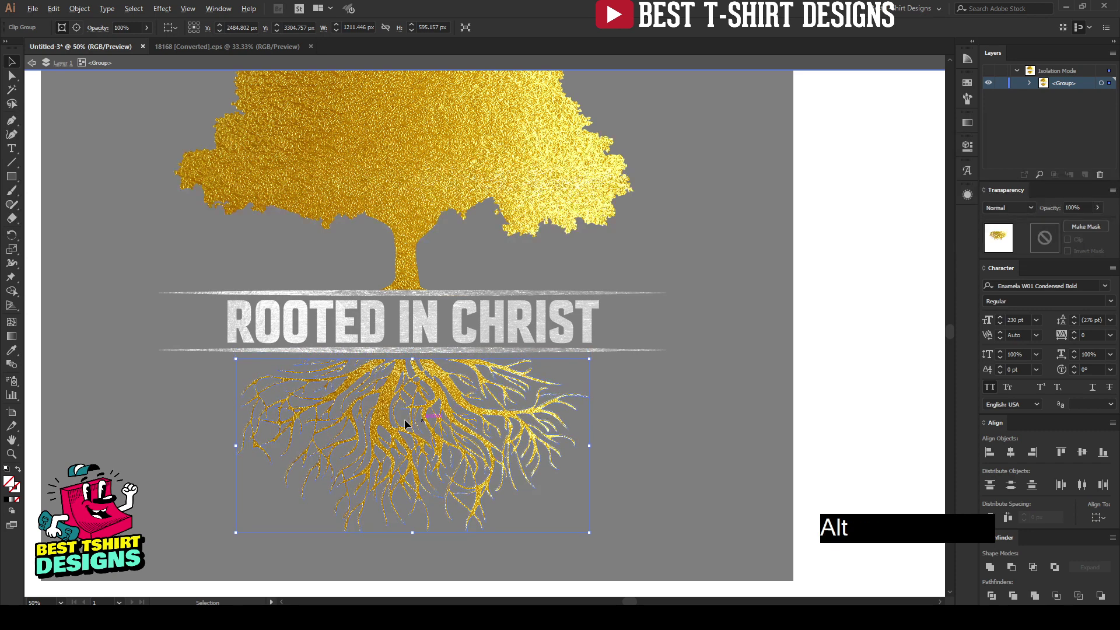
Step: Isolate the lower silver line inside its clipping group, nudge it down to meet the roots, and leave isolation mode
scroll(404, 419, "up", 1)
left_click(692, 325)
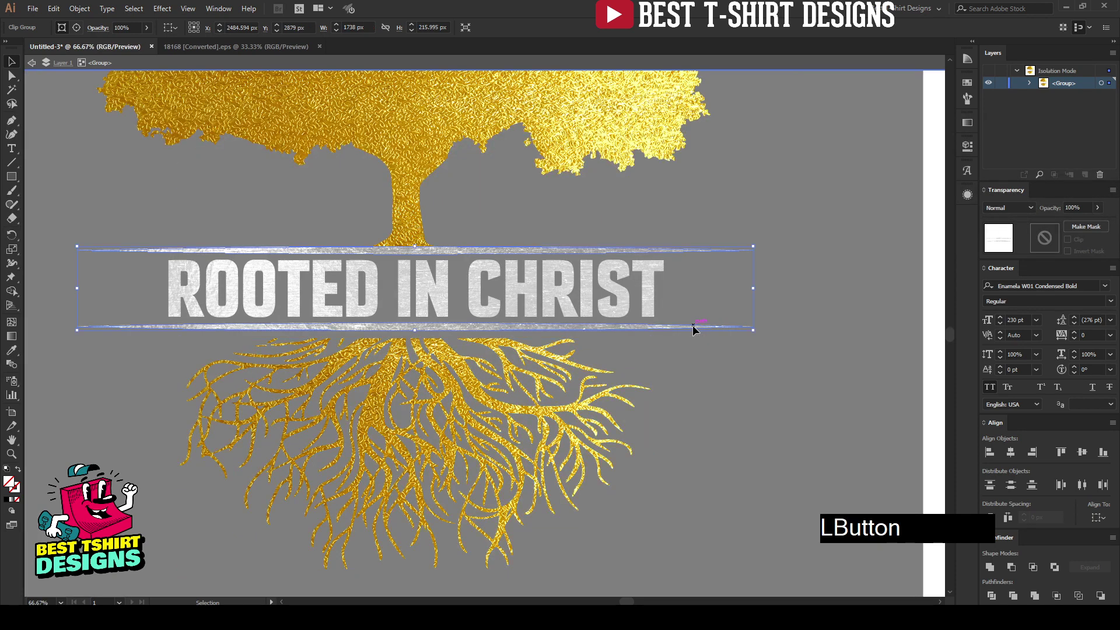
double_click(692, 324)
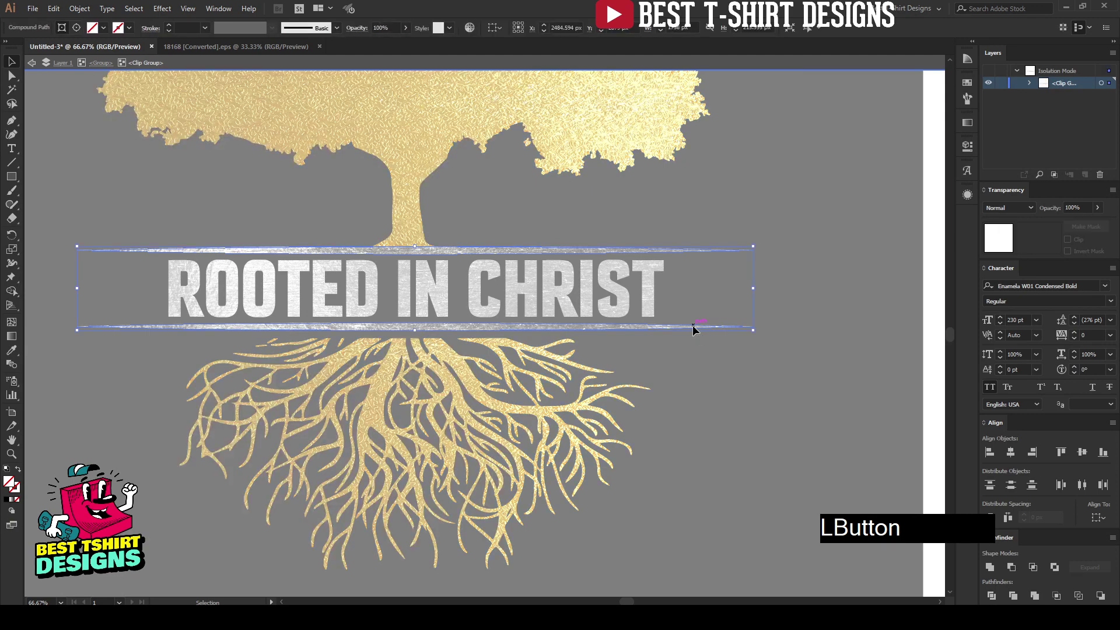
double_click(692, 324)
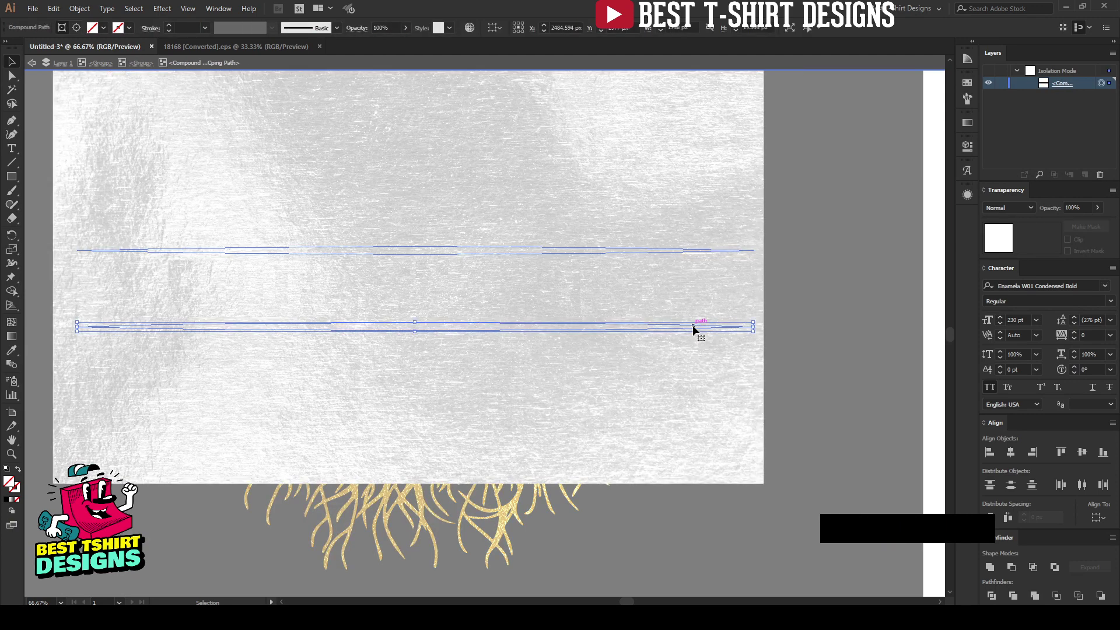
key("shift+Down")
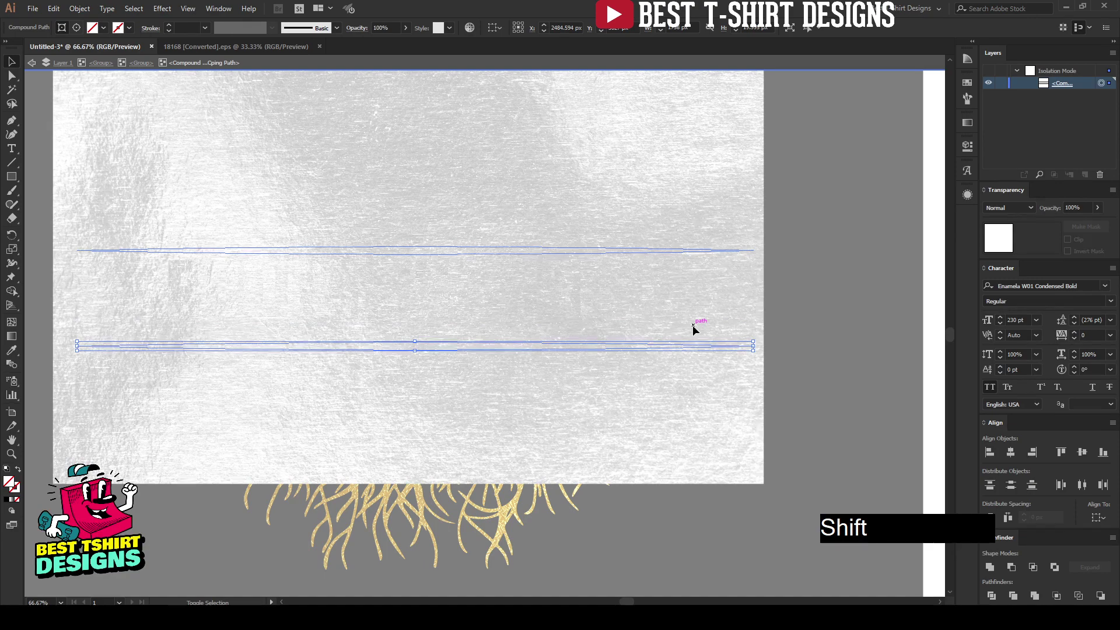
key("shift+Up")
key("Down")
key("Down")
key("Down")
key("Down")
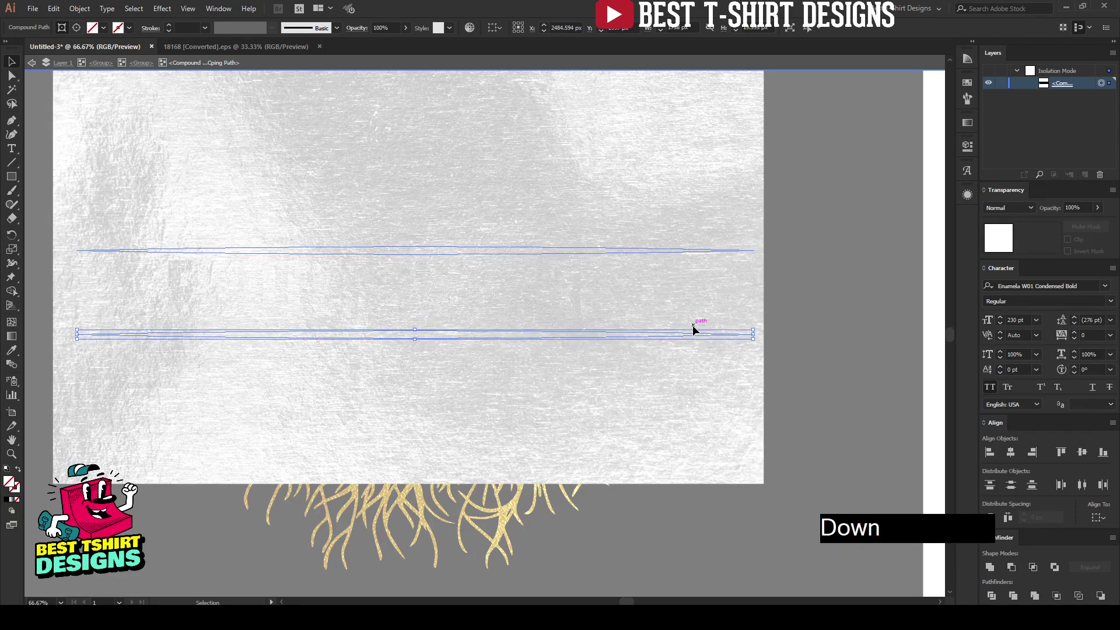
left_click(820, 377)
double_click(820, 372)
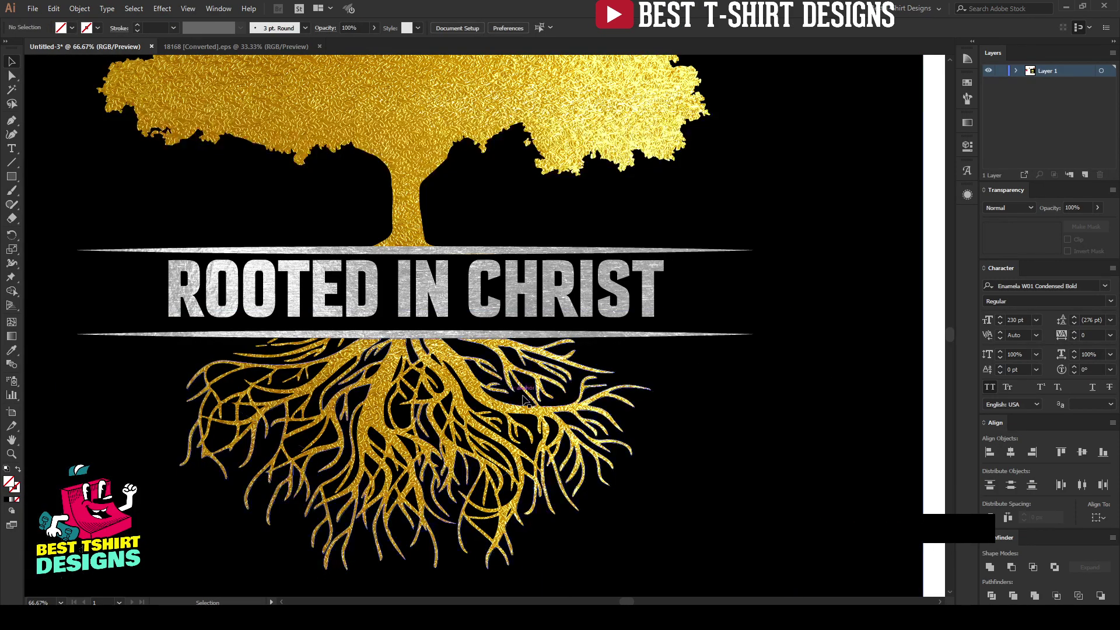
Step: Nudge the "ROOTED IN CHRIST" lettering down 10 px to centre it between the two silver lines
left_click(484, 302)
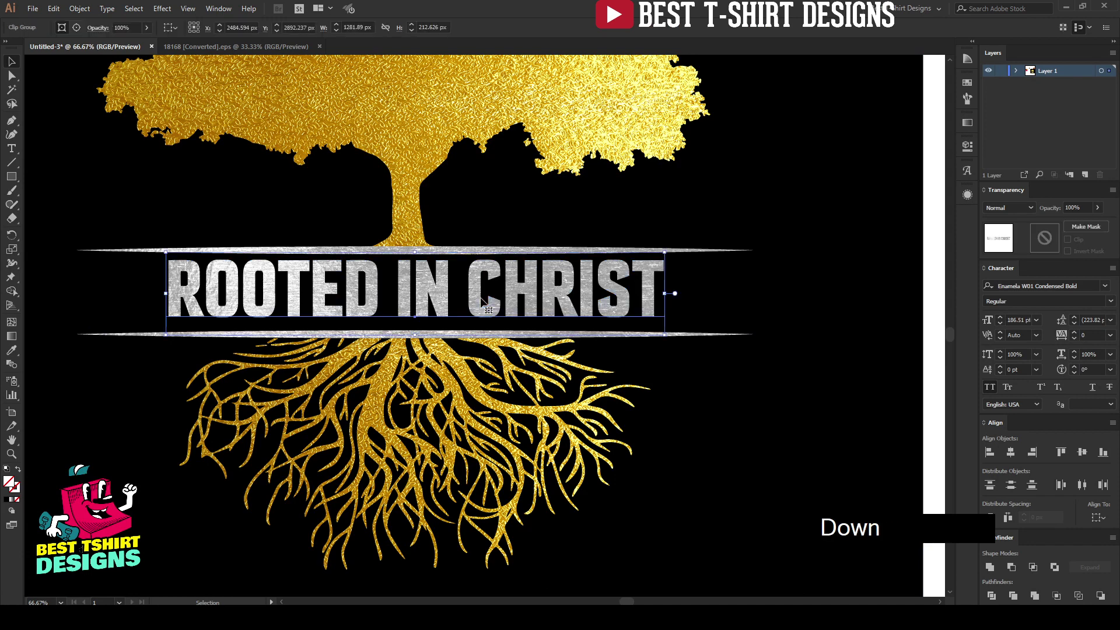
key("Down")
key("Down")
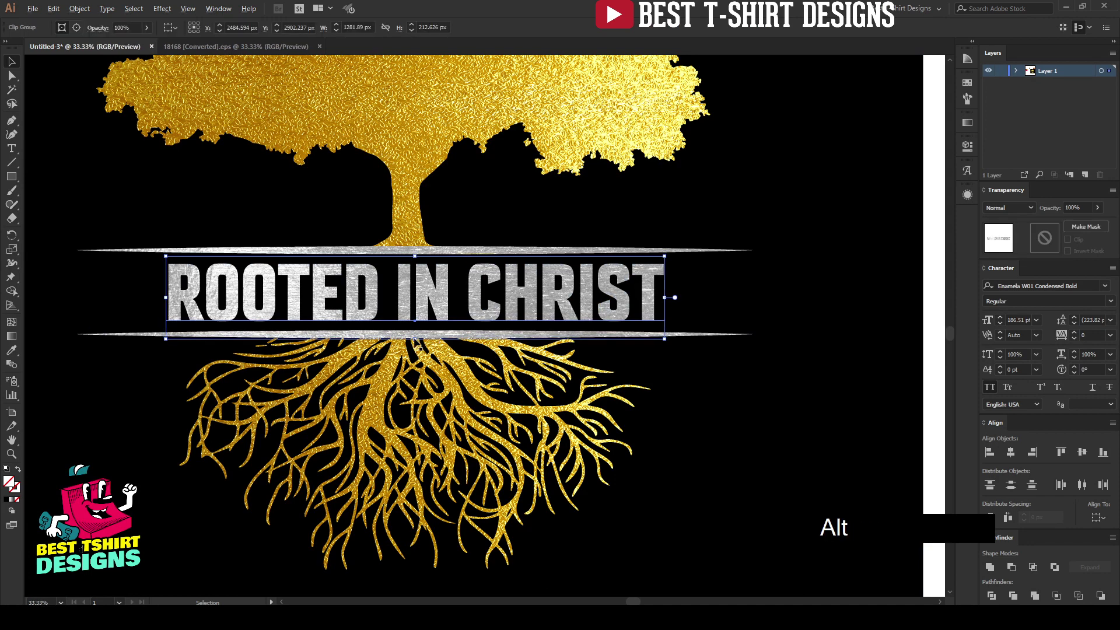
Step: Isolate the "ROOTED IN CHRIST" lettering, convert it to outlines and leave isolation mode
scroll(669, 395, "down", 2)
left_click(721, 379)
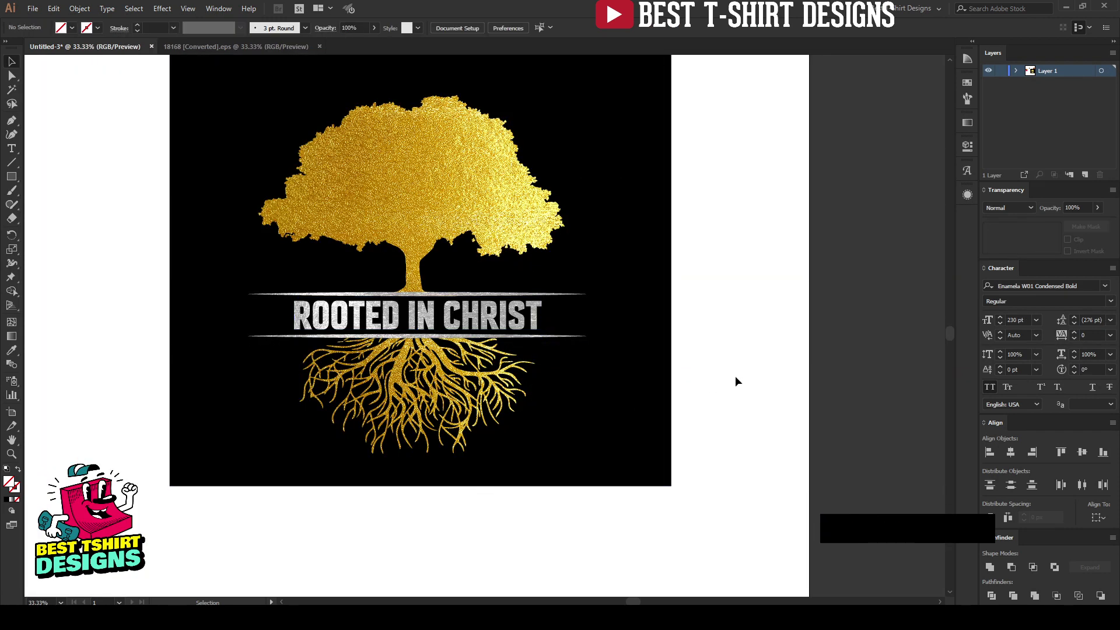
scroll(734, 376, "up", 2)
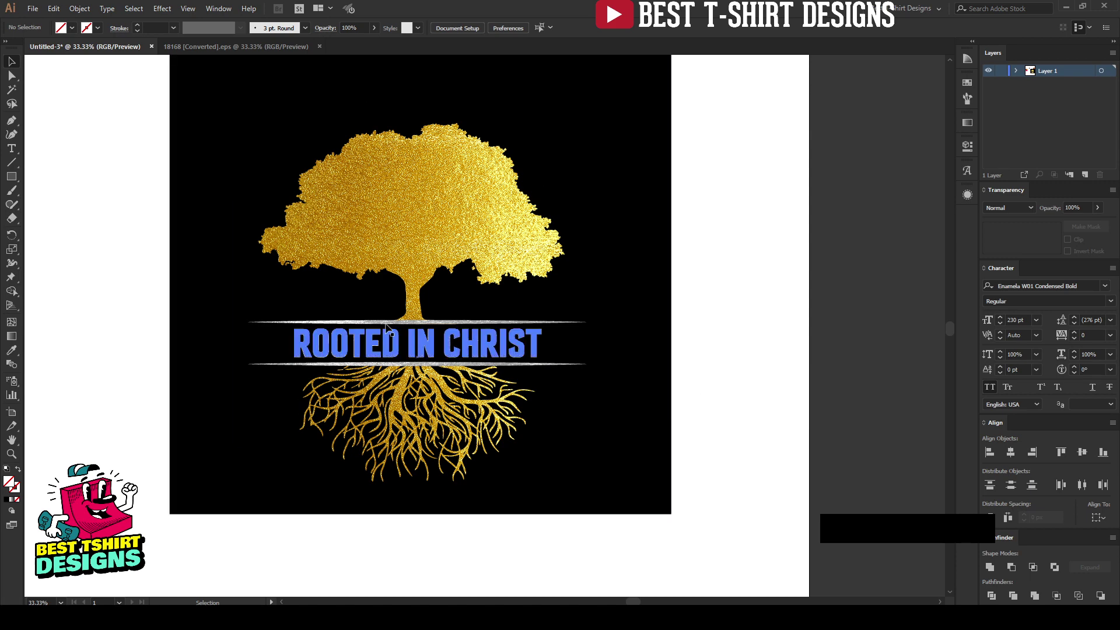
scroll(380, 341, "down", 1)
left_click_drag(198, 150, 565, 411)
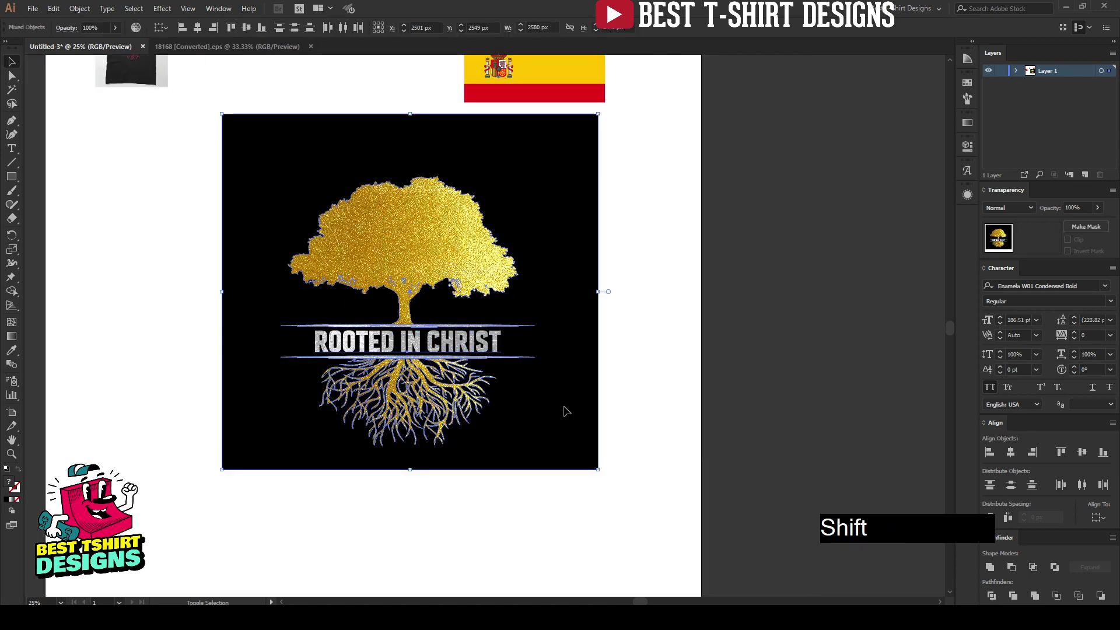
left_click(669, 407)
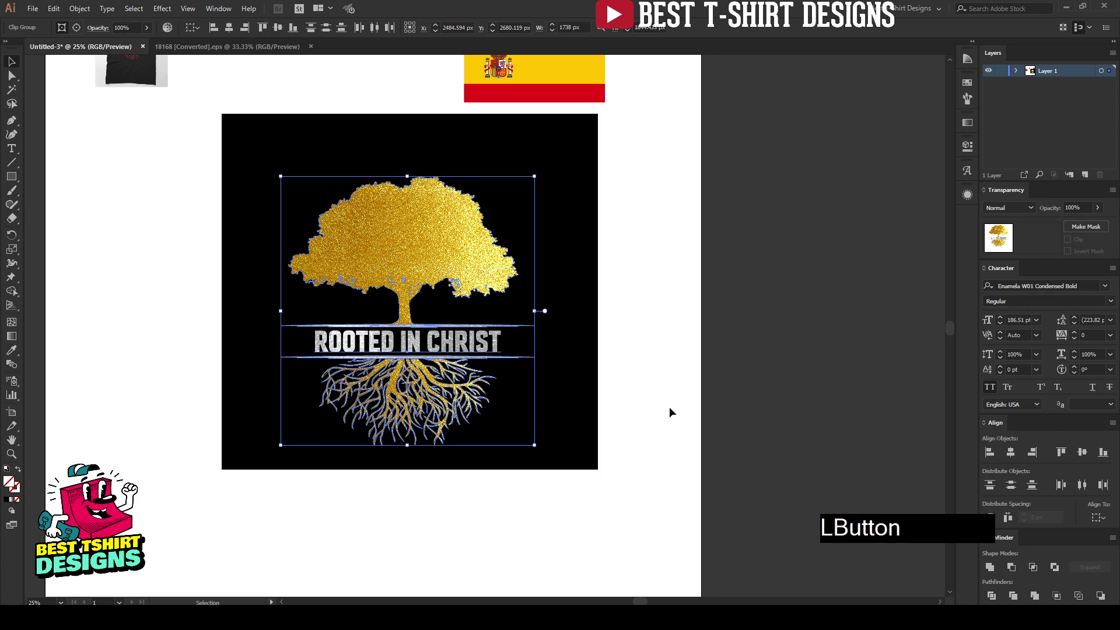
double_click(446, 342)
left_click(446, 342)
right_click(447, 349)
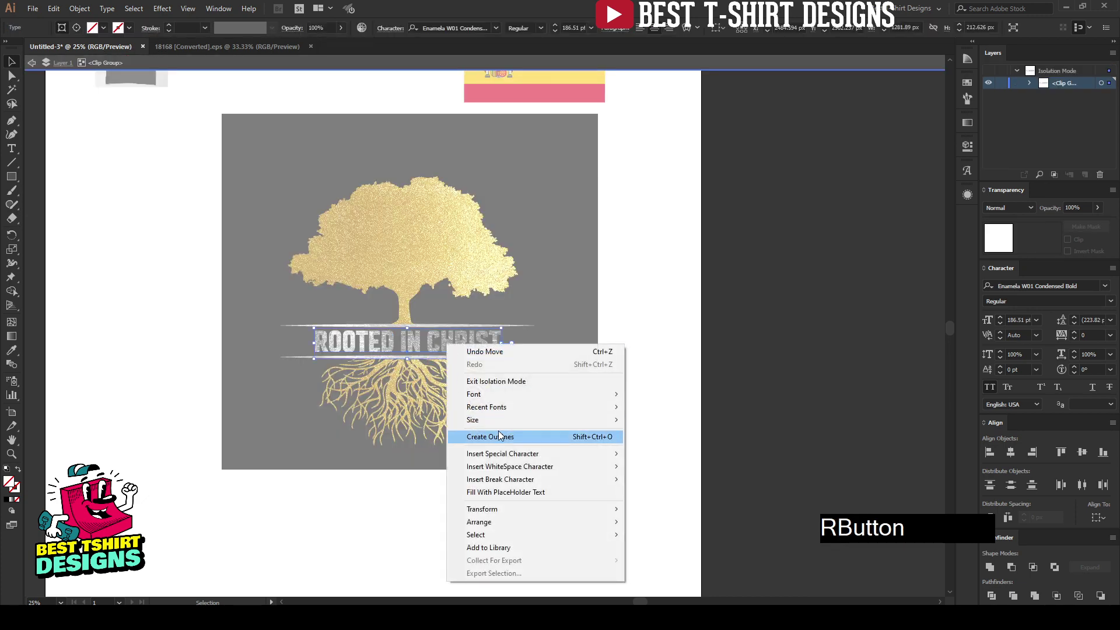
left_click(523, 435)
double_click(625, 407)
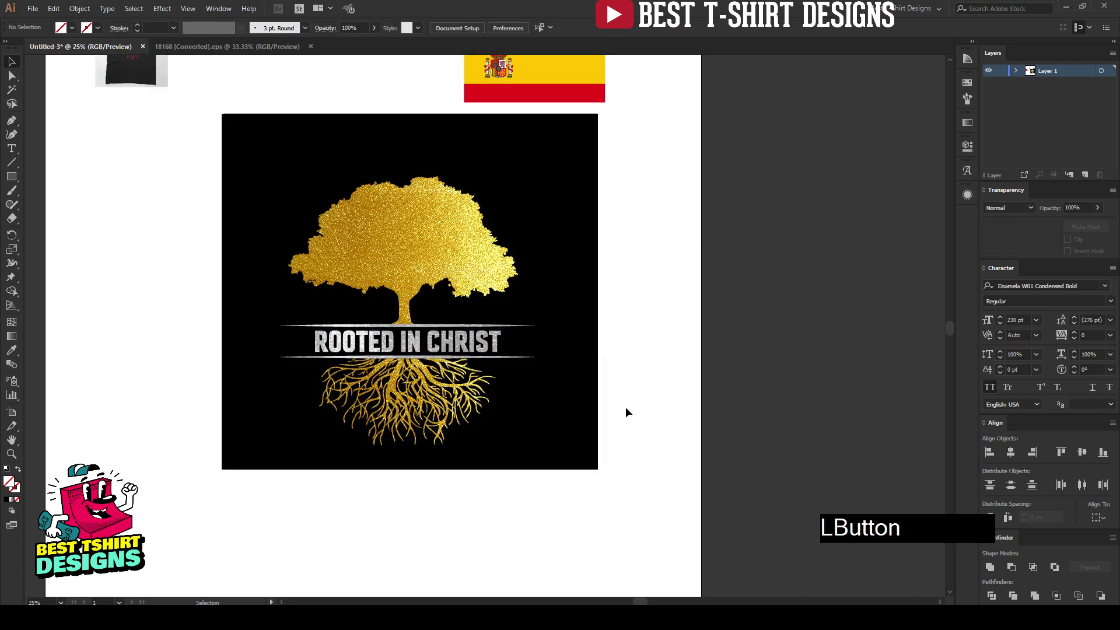
Step: Align the horizontal centres of the tree, lines and lettering, and group them without the black background
left_click_drag(645, 436, 289, 169)
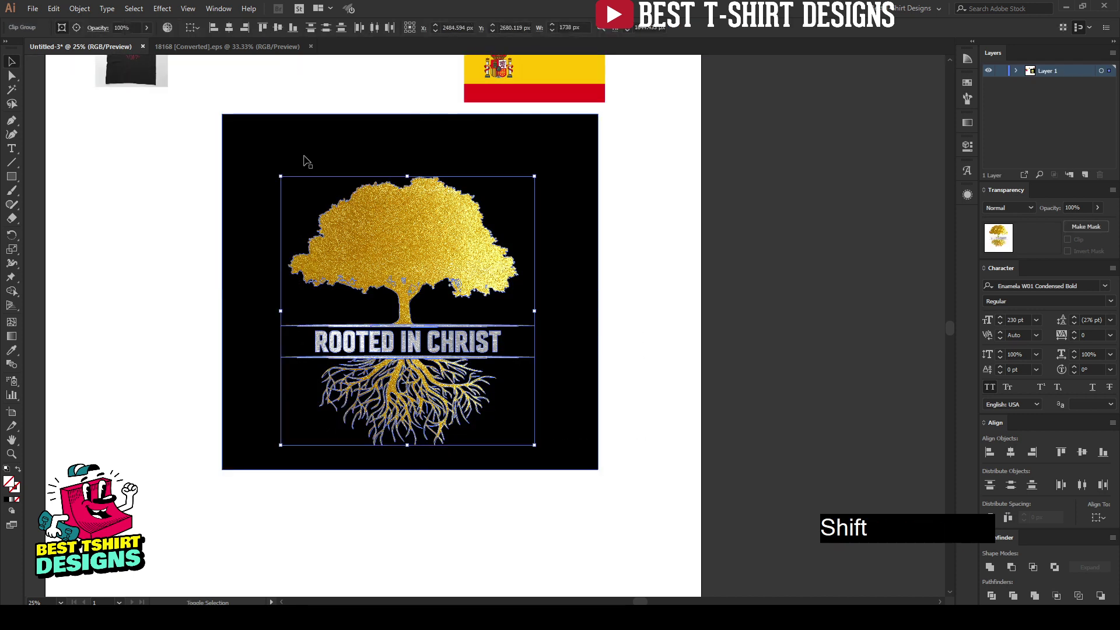
left_click(227, 30)
left_click(99, 265)
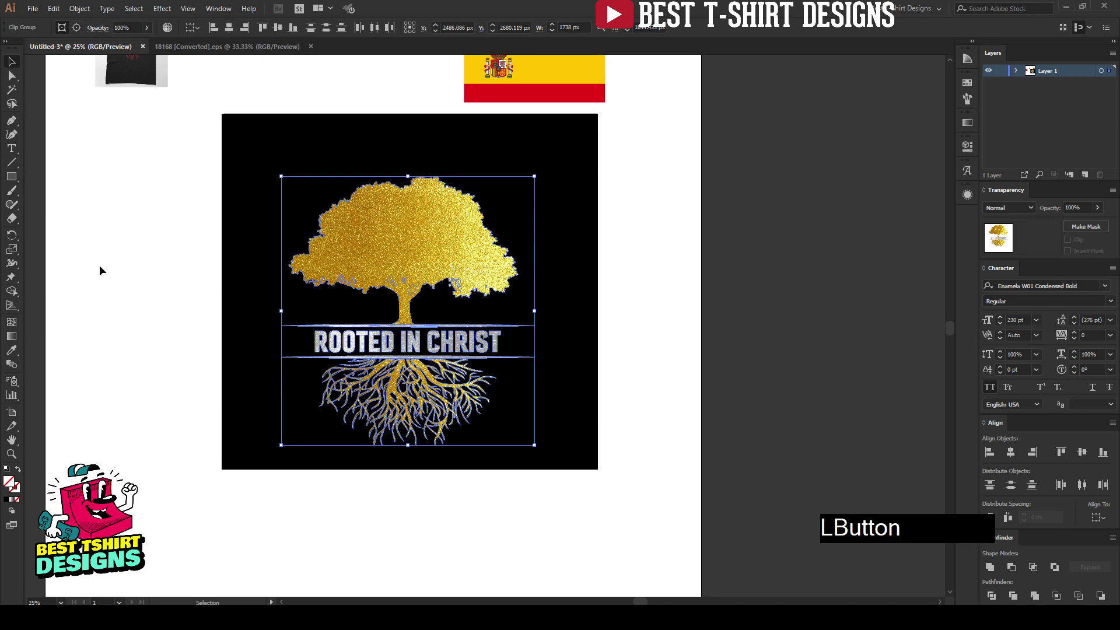
left_click_drag(196, 157, 589, 408)
left_click(589, 408, "shift")
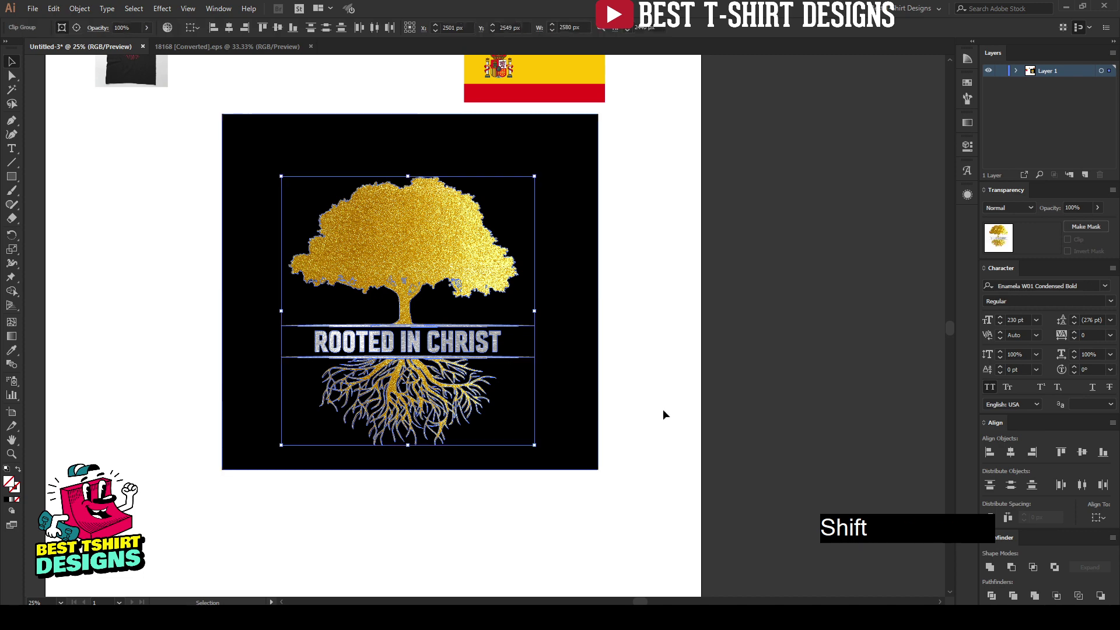
key("ctrl+g")
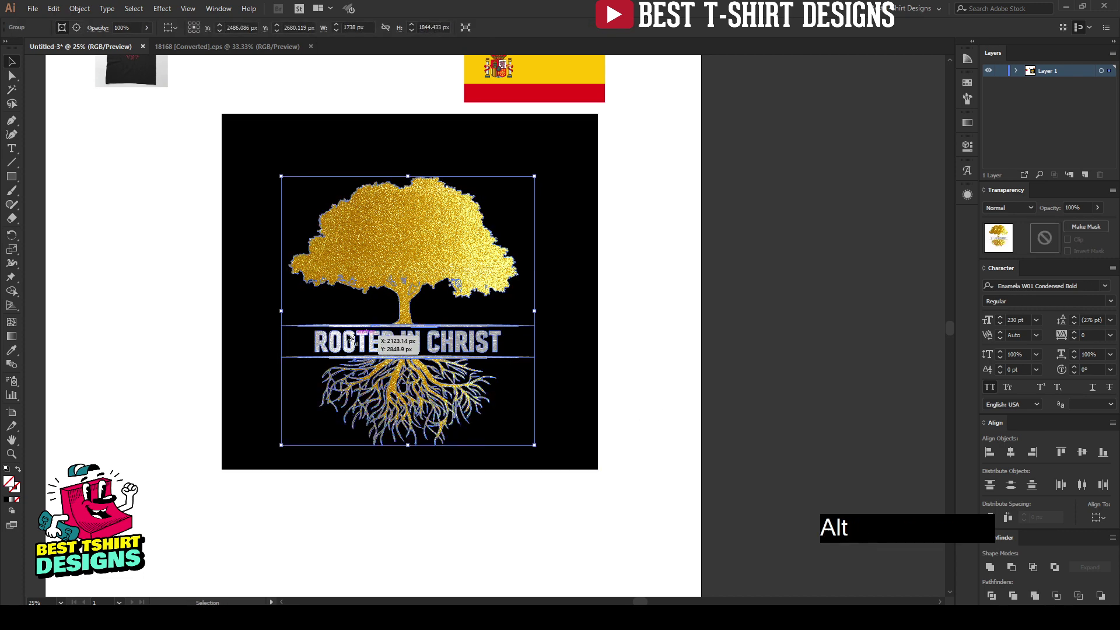
Step: Delete the black background square, the Spanish flag and the T-shirt reference image from the artboard
scroll(339, 333, "down", 1)
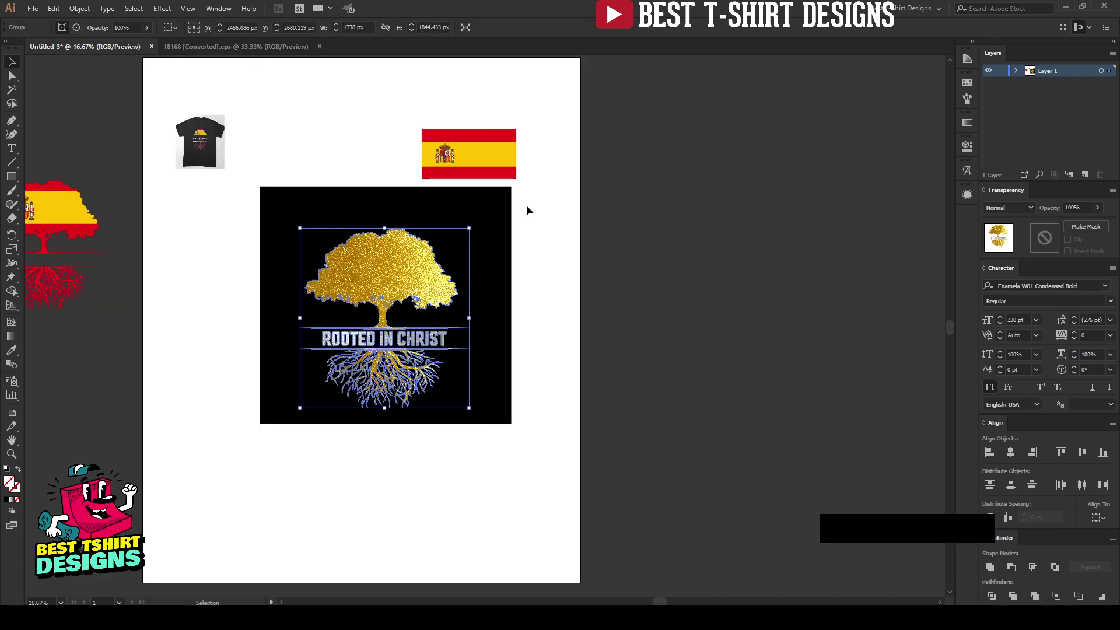
left_click_drag(526, 206, 491, 147)
key("Delete")
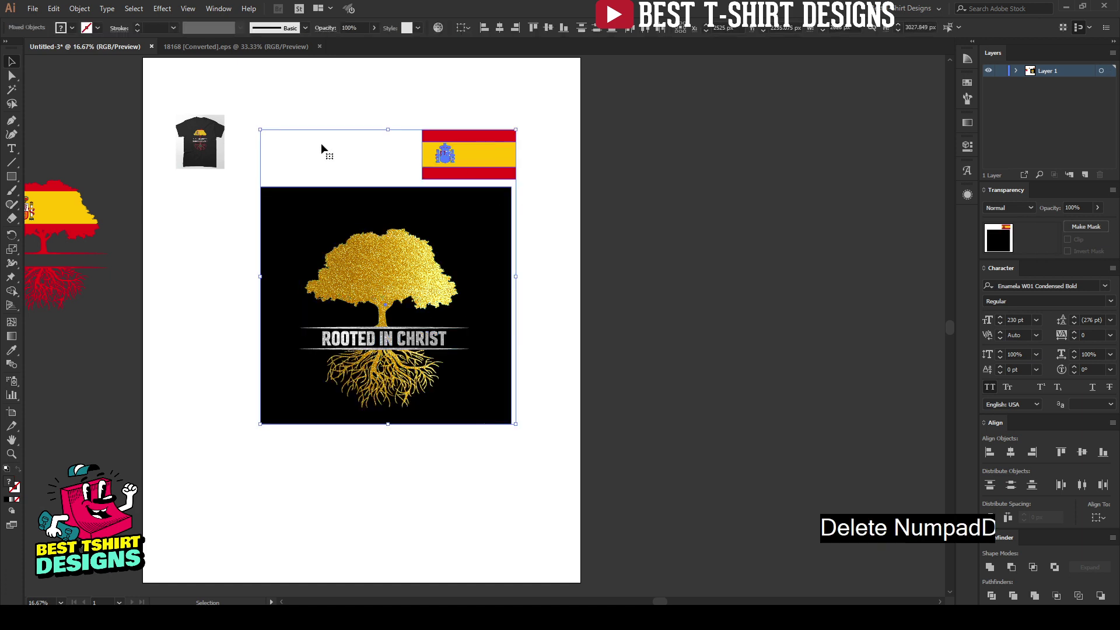
left_click(170, 112)
key("Delete")
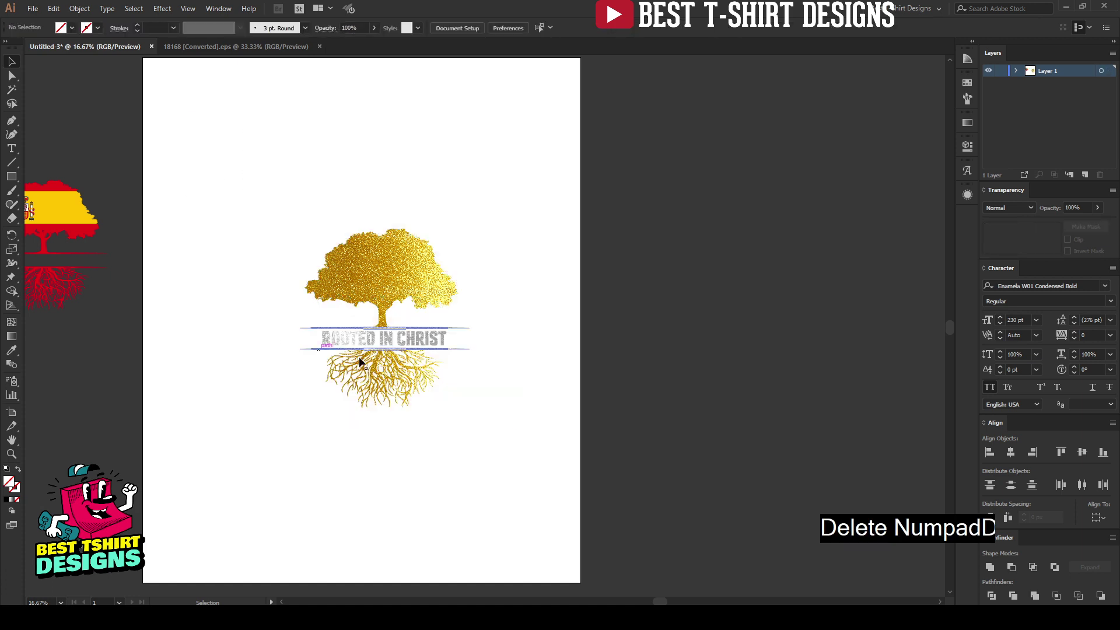
Step: Align the tree design group to the artboard, centring it horizontally and vertically
scroll(462, 365, "down", 1)
left_click_drag(303, 237, 523, 477)
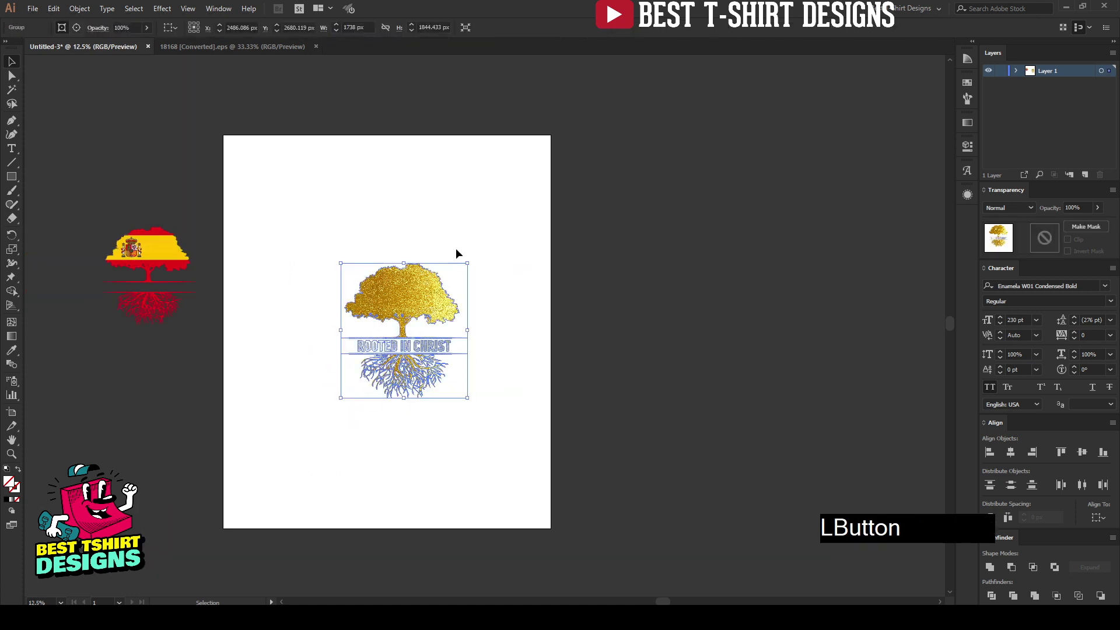
left_click(173, 27)
left_click(184, 65)
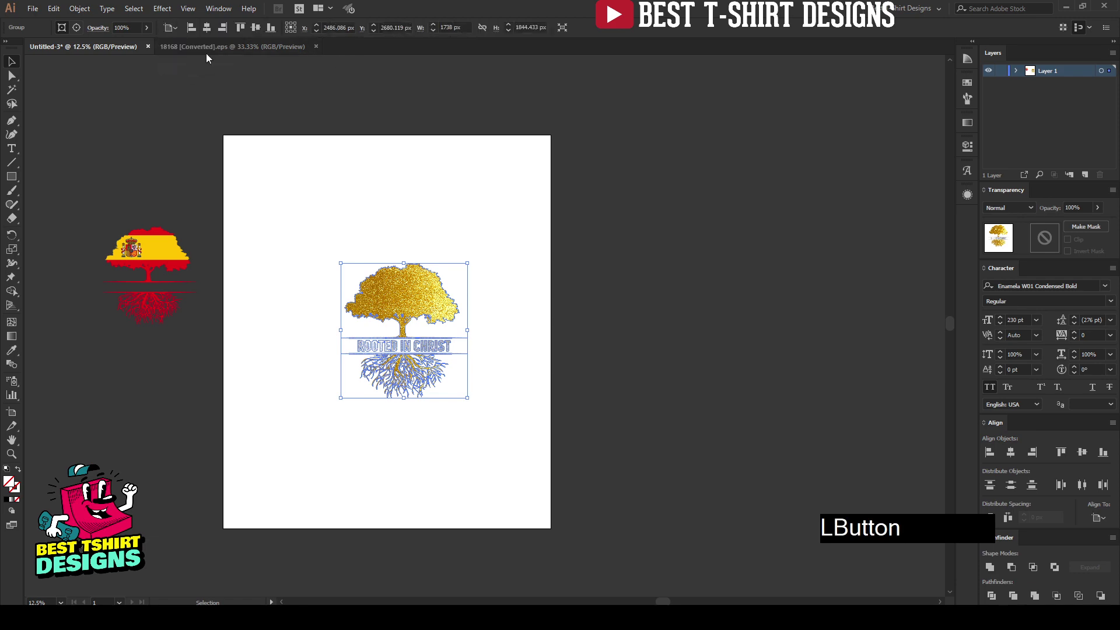
left_click(207, 28)
left_click(255, 28)
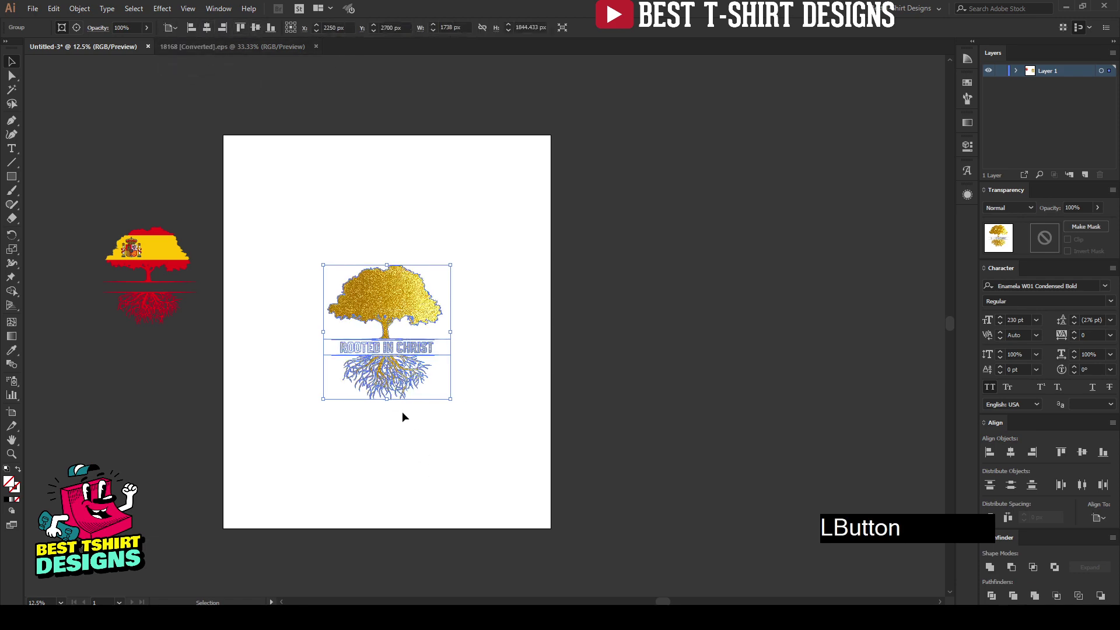
Step: Scale the tree design group up proportionally from its centre until it nearly fills the artboard's width, and deselect it
left_click_drag(386, 399, 402, 502)
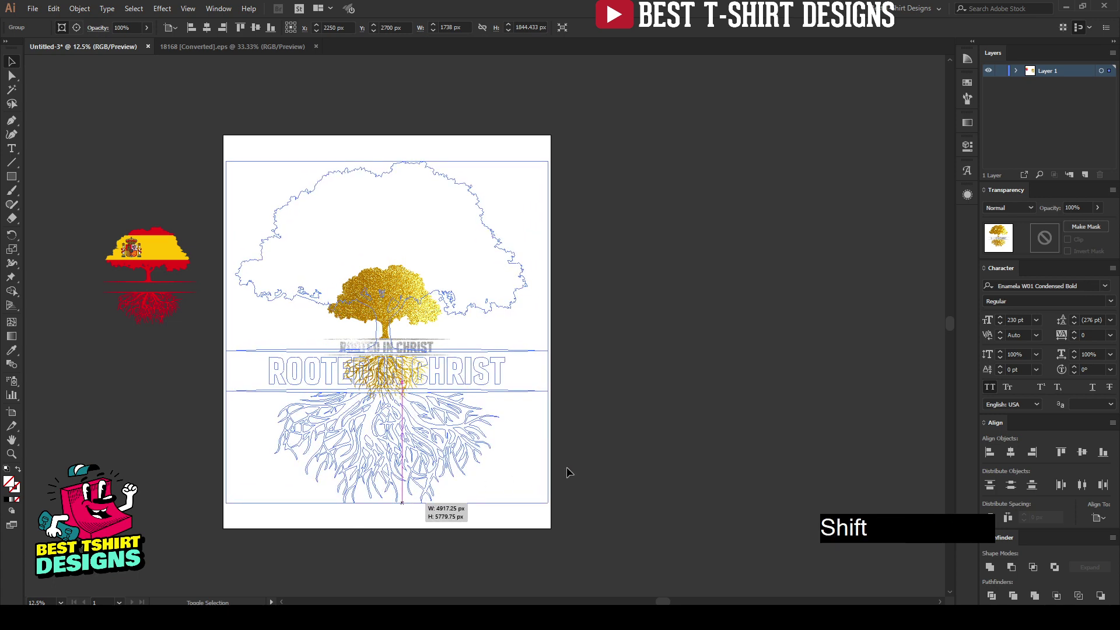
left_click(569, 471)
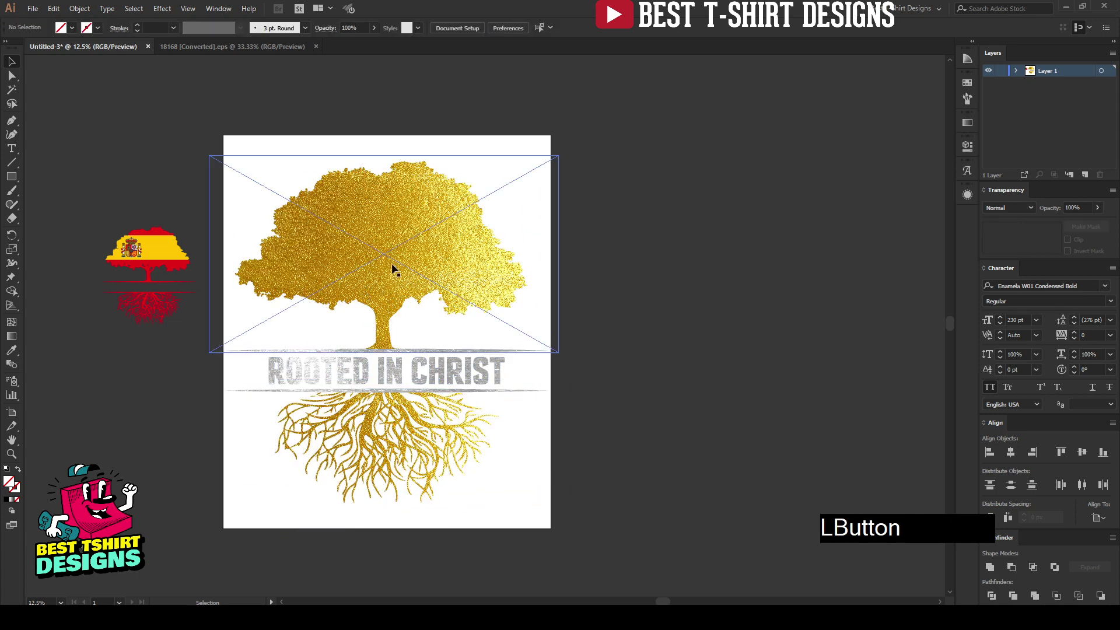
left_click(723, 353)
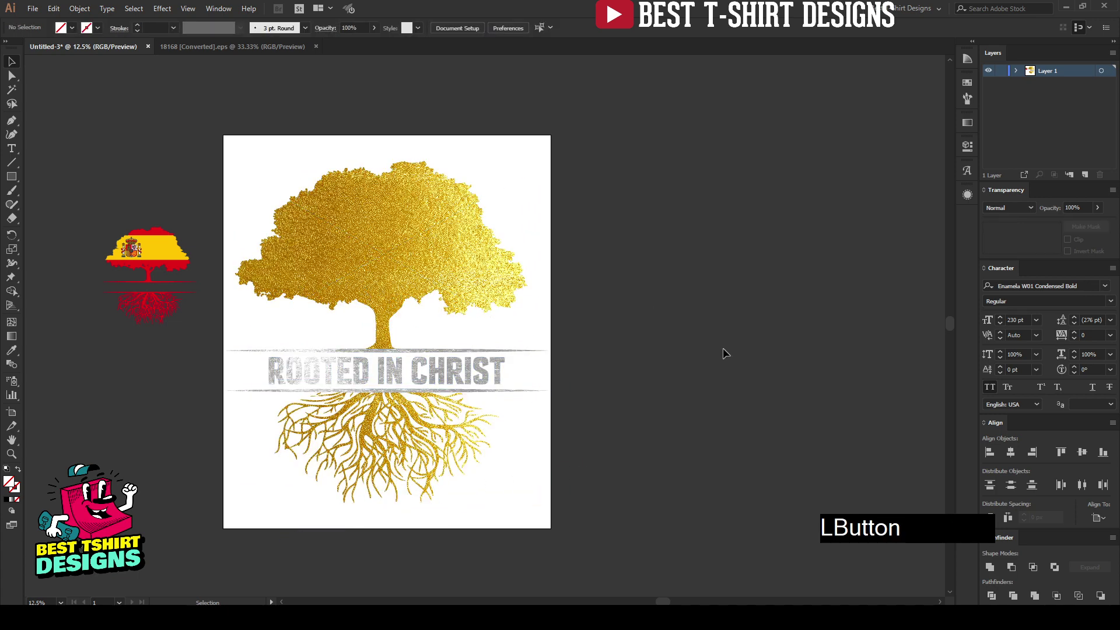
Step: Create a 4500 by 5400 px rectangle beside the artboard
left_click(14, 176)
left_click(586, 336)
type("4500")
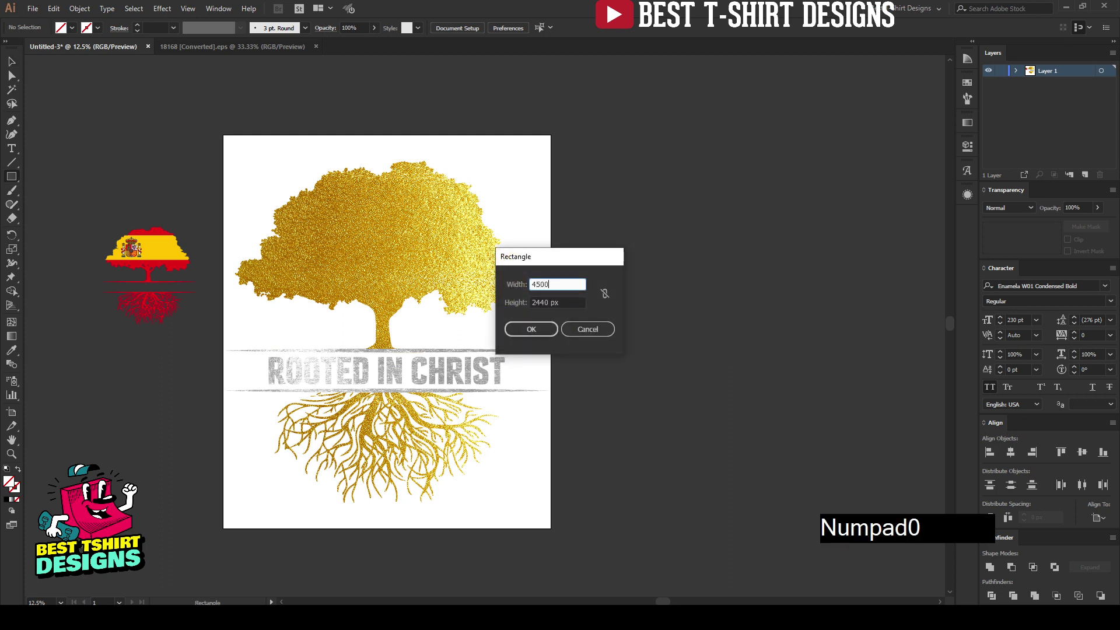
key("Tab")
type("540")
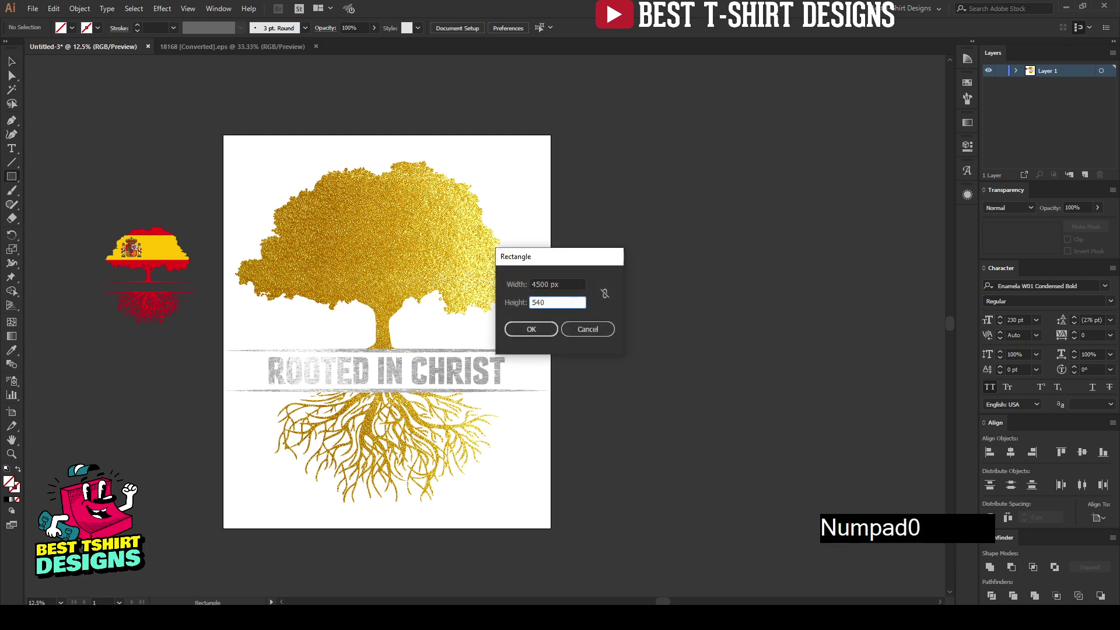
type("0")
key("Return")
key("v")
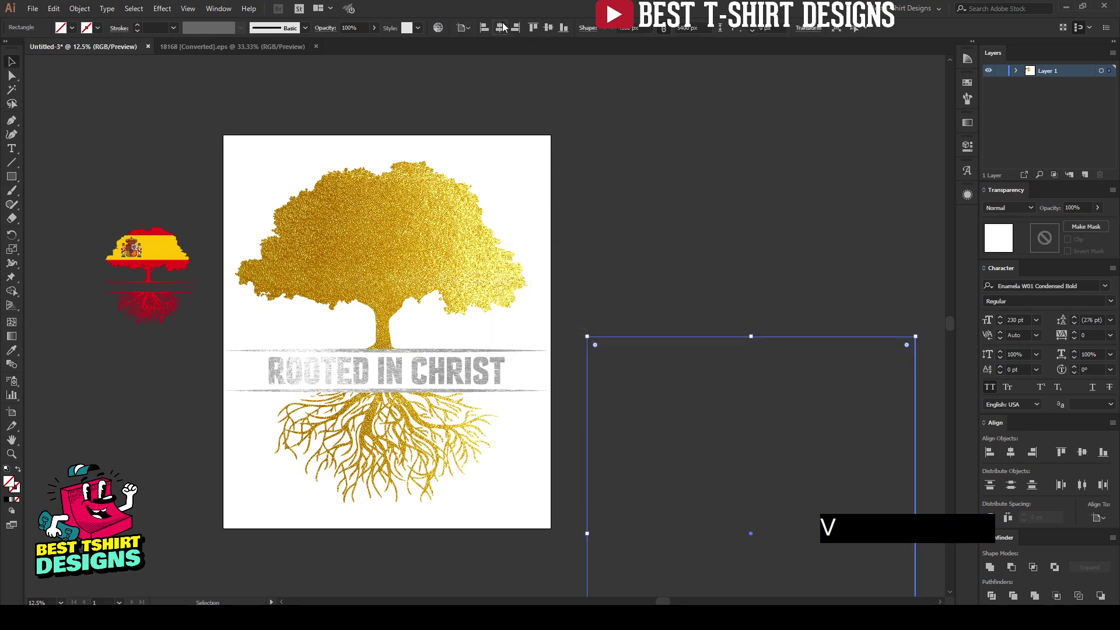
Step: Centre the rectangle horizontally and vertically on the artboard, behind the tree design
left_click(500, 27)
left_click(548, 27)
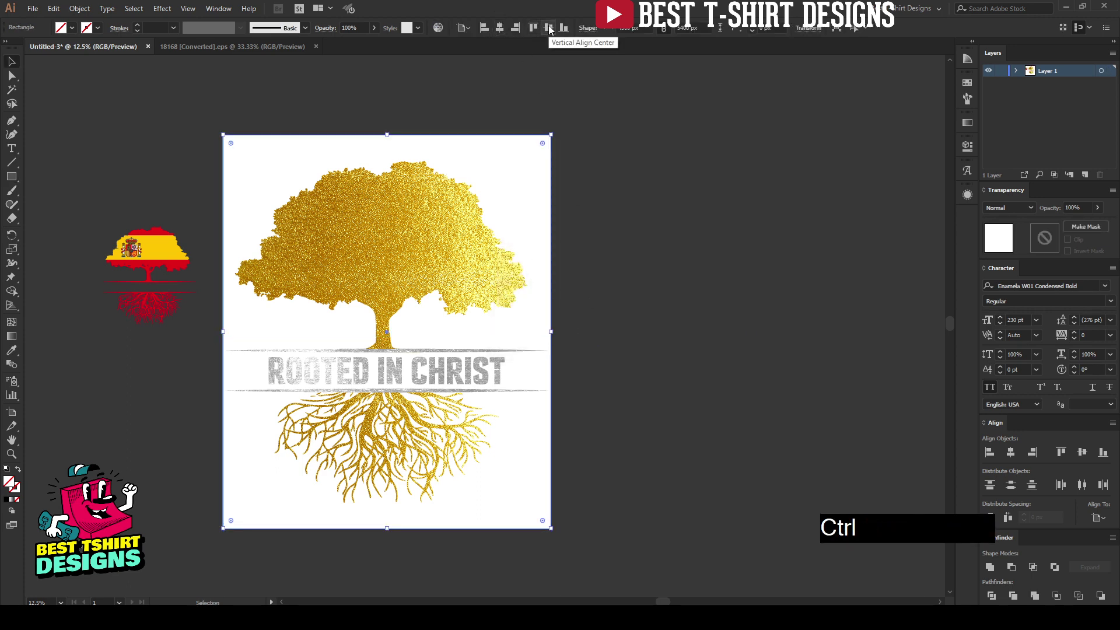
key("ctrl+z")
key("ctrl+z")
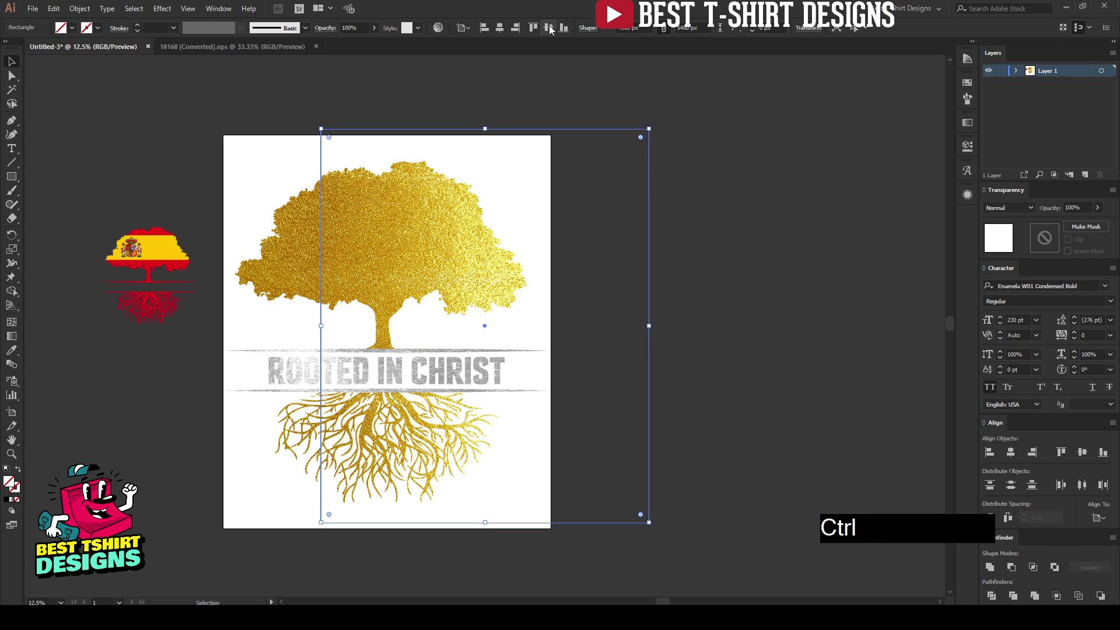
left_click(499, 28)
left_click(548, 27)
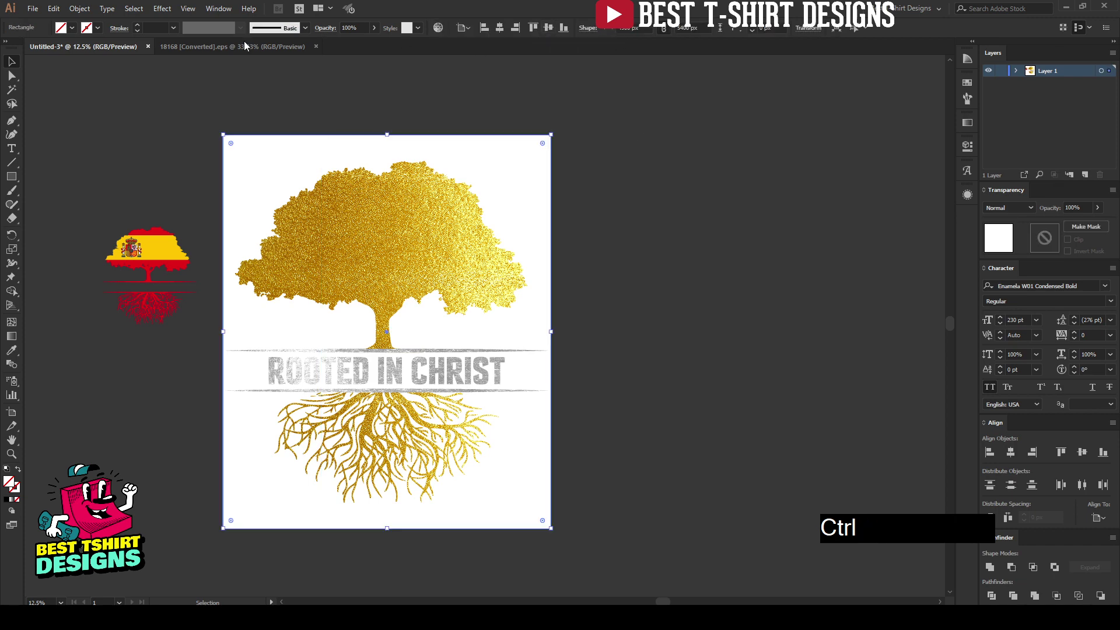
Step: Fill the rectangle with black as the design's background and deselect it
left_click(72, 27)
left_click(32, 48)
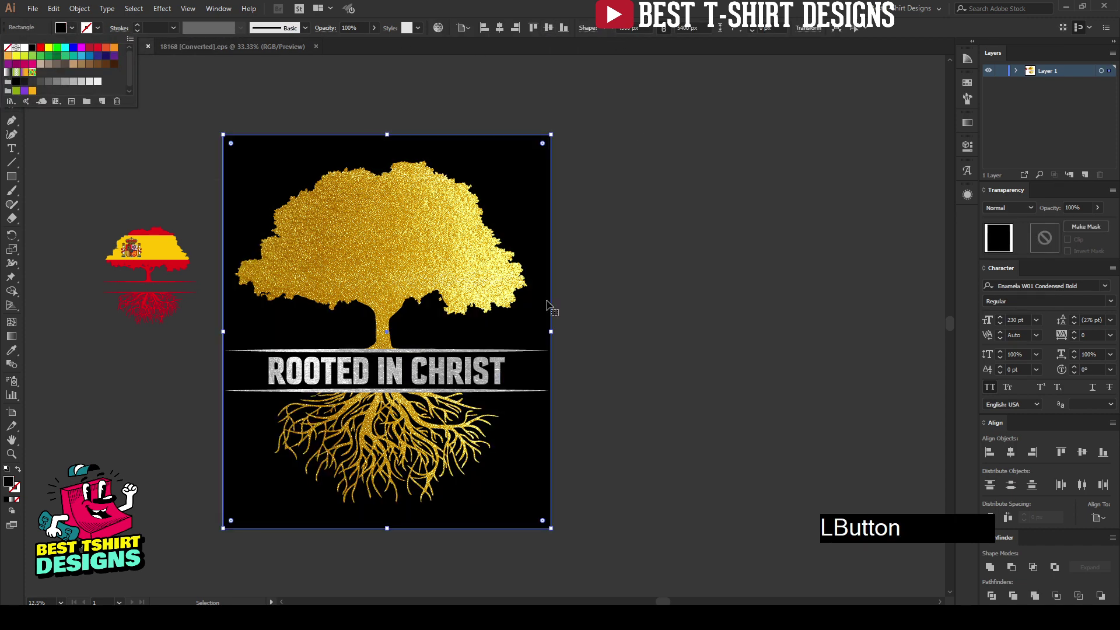
left_click(590, 313)
scroll(343, 339, "up", 1)
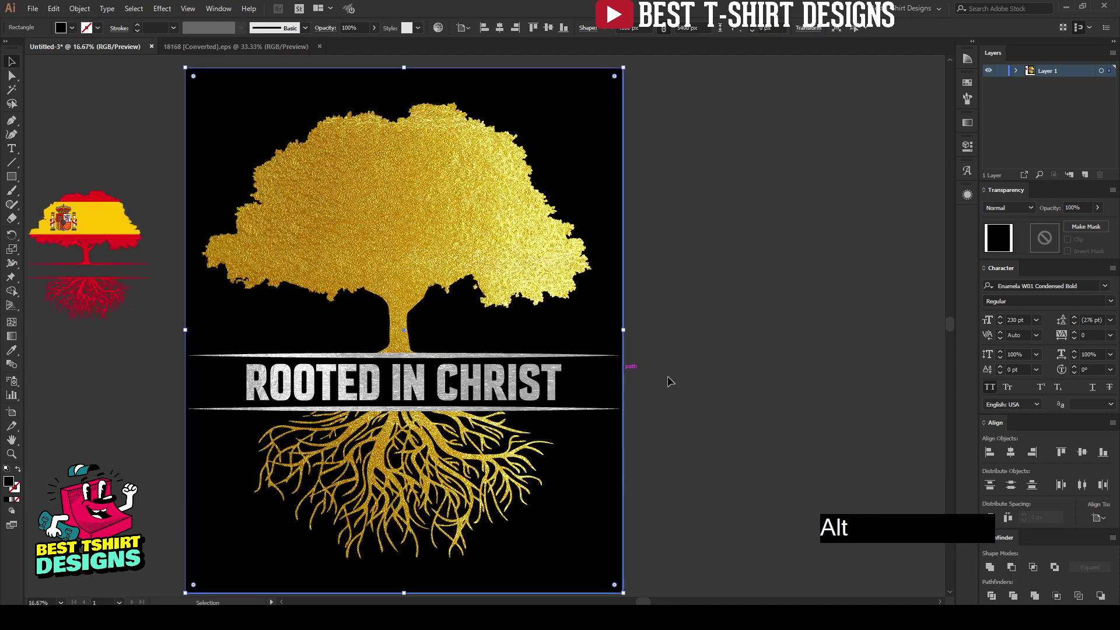
left_click(722, 386)
Step: Examine the Spanish-flag tree artwork beside the artboard and compare it with the gold and silver design
left_click_drag(697, 403, 715, 392)
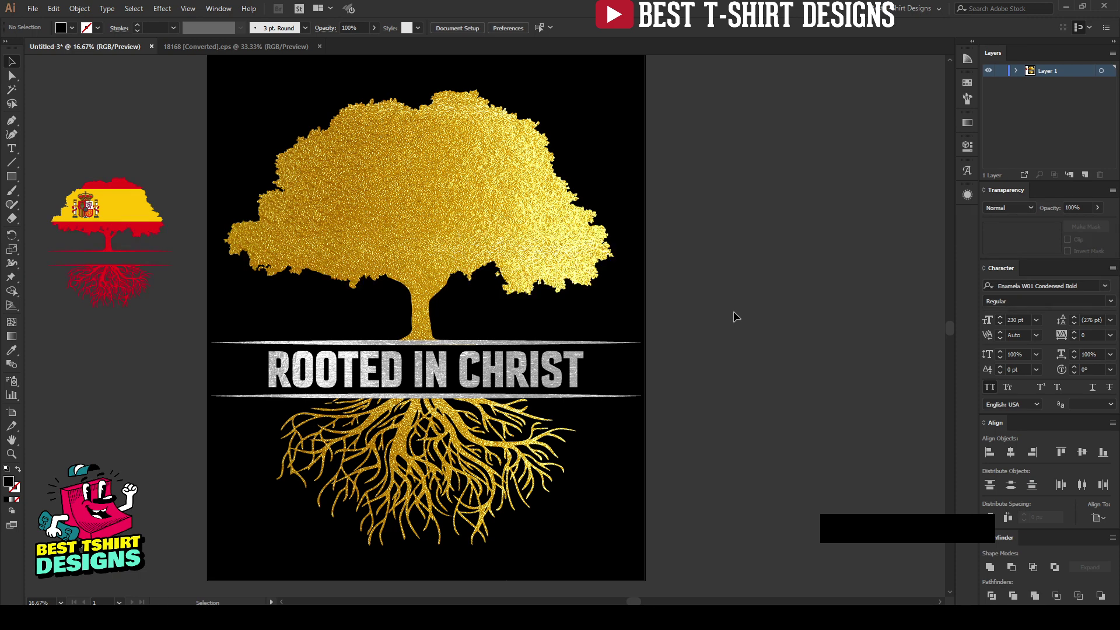
left_click(706, 373)
scroll(62, 197, "up", 4)
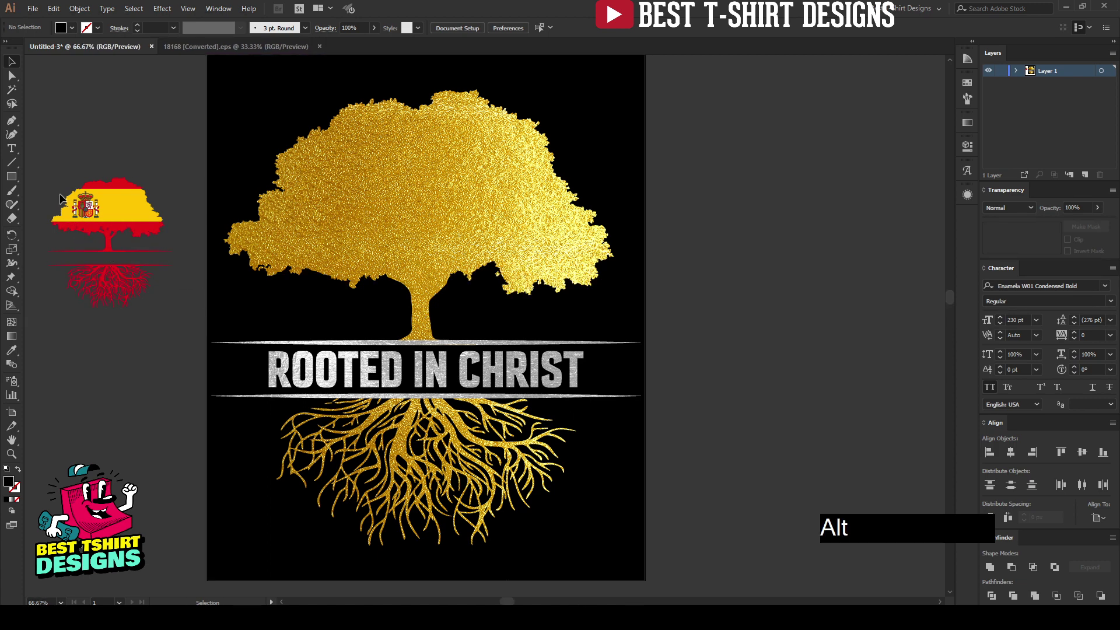
scroll(376, 359, "down", 1)
left_click(432, 374)
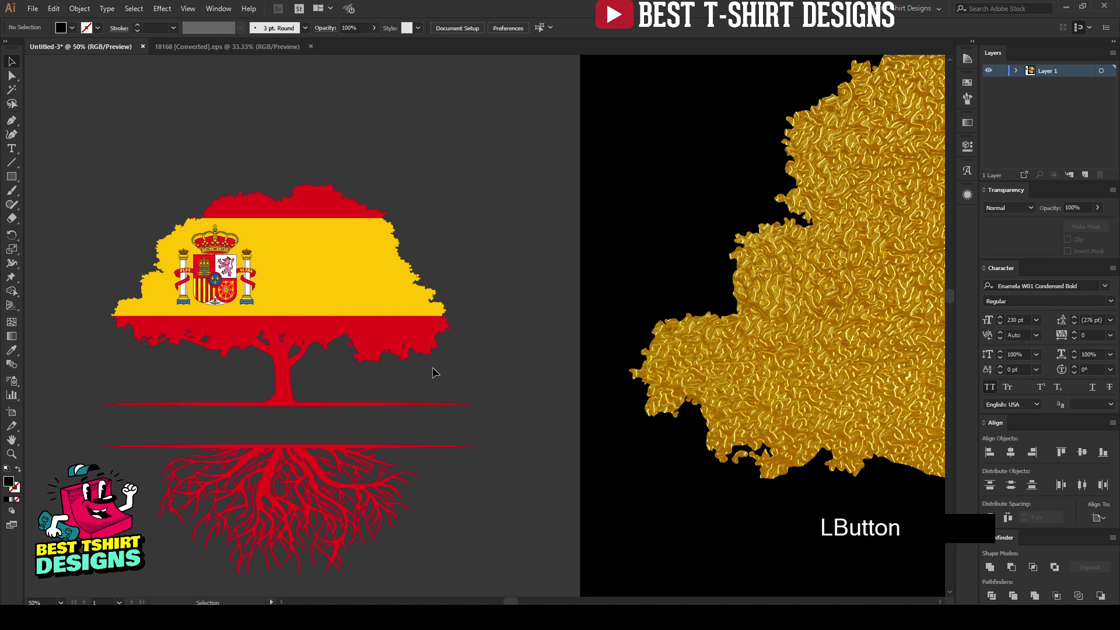
scroll(225, 286, "down", 1)
scroll(245, 320, "down", 1)
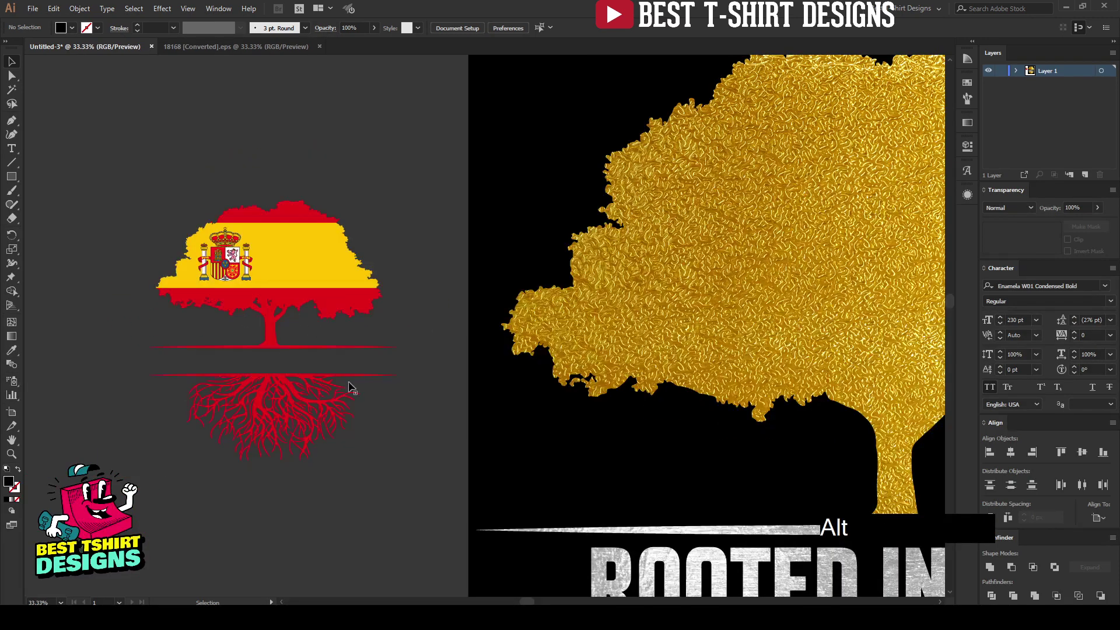
left_click_drag(394, 516, 136, 168)
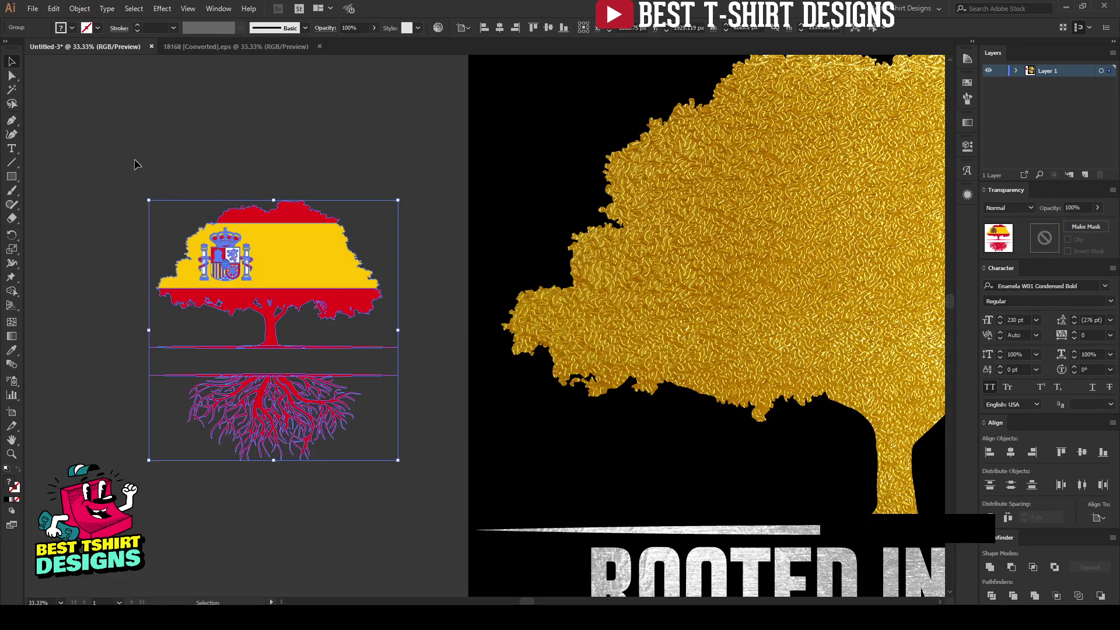
left_click(134, 171)
scroll(133, 192, "down", 1)
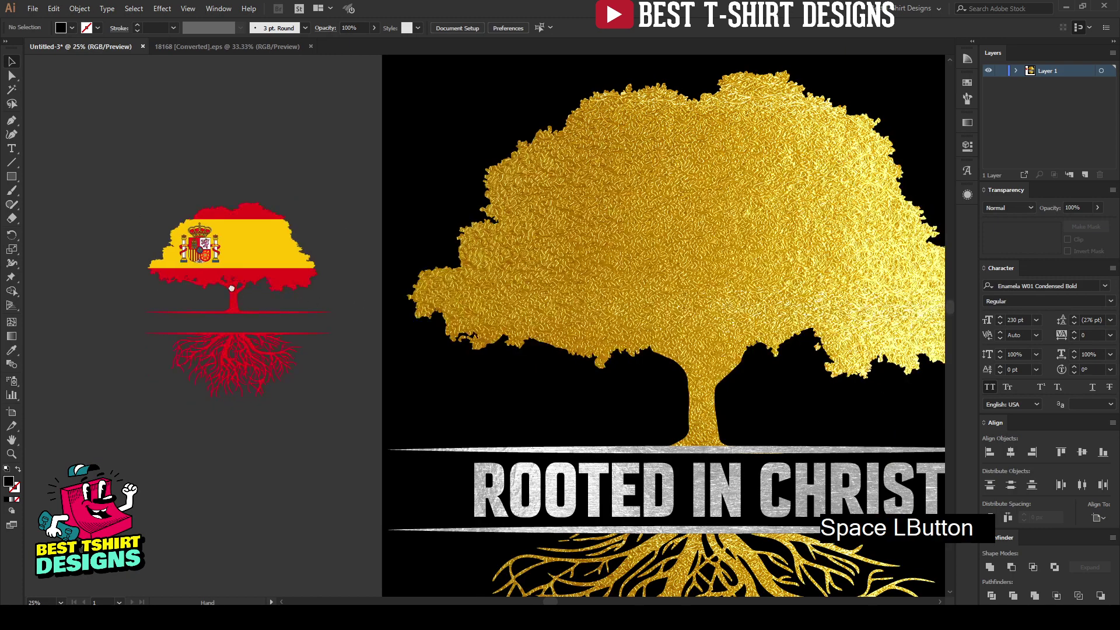
left_click_drag(350, 298, 221, 287)
scroll(222, 287, "down", 1)
scroll(751, 412, "down", 1)
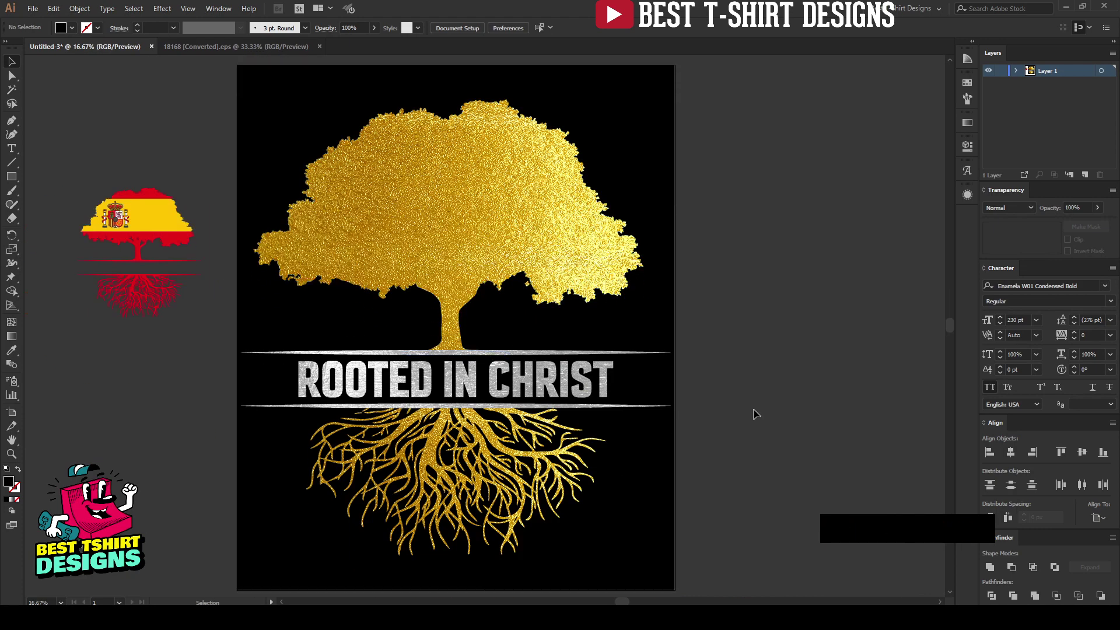
left_click(754, 413)
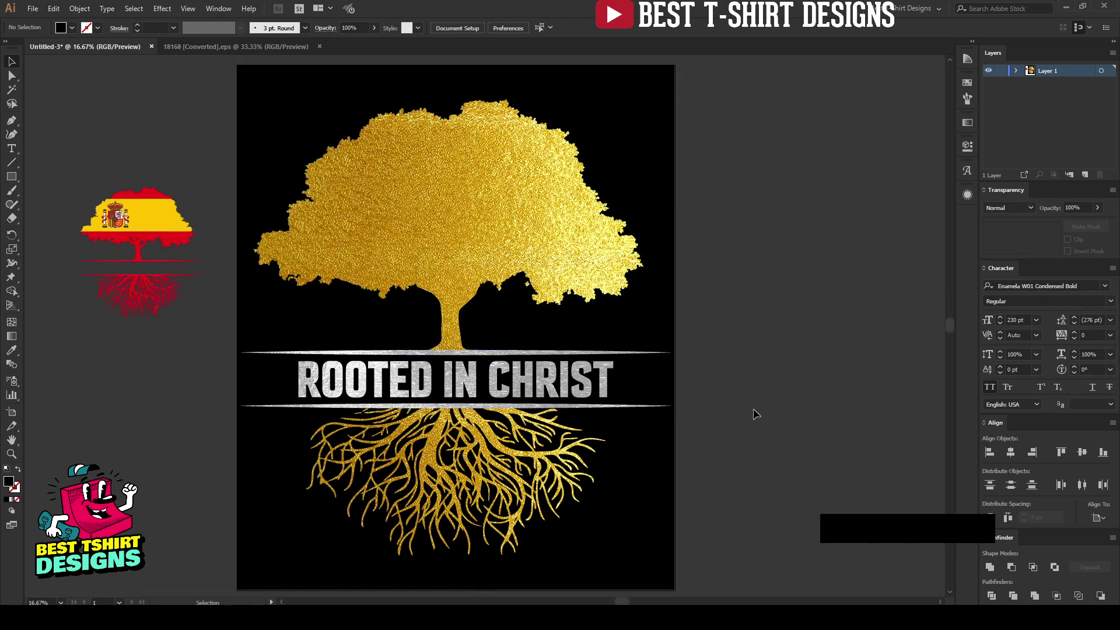